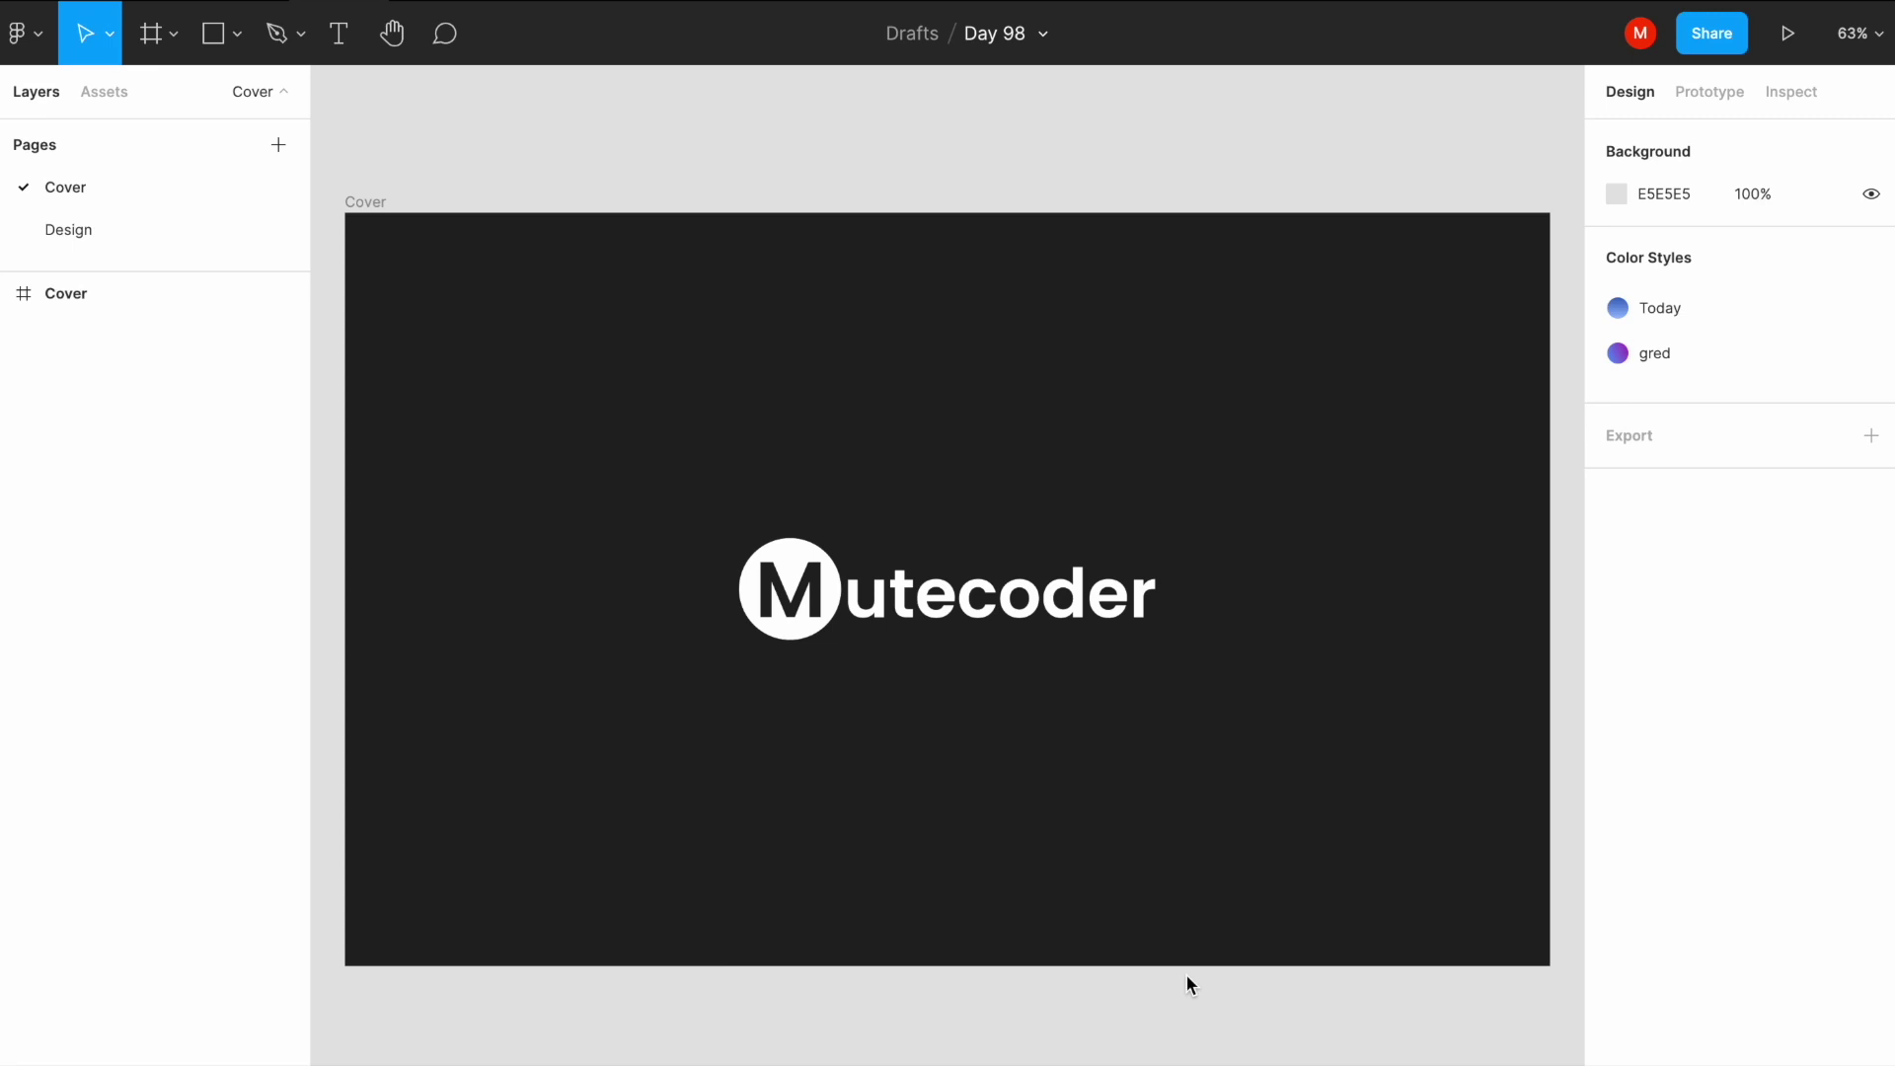
Step: On the Design page, fill the My Pills frame with red CC3037 sampled from the sample rectangle
{"action": "left_click", "coordinate": [118, 229]}
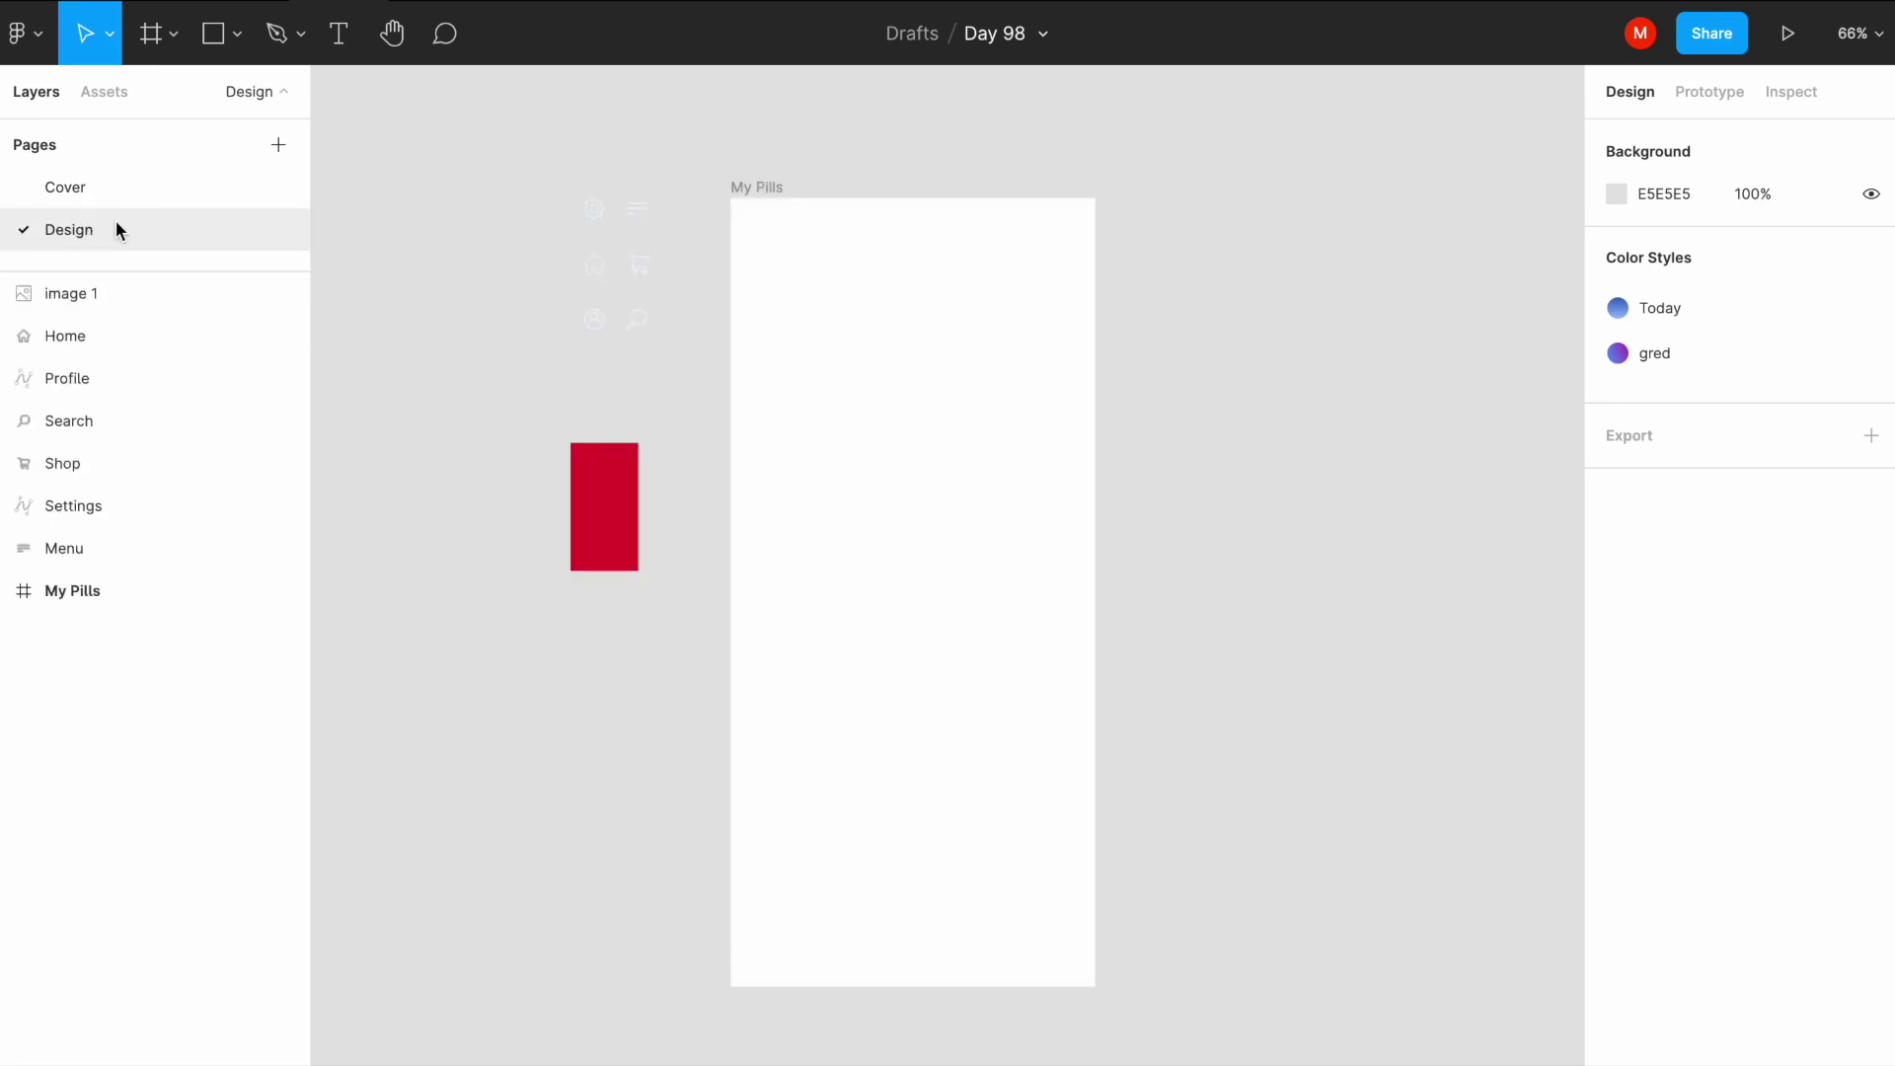
{"action": "left_click", "coordinate": [1014, 394]}
{"action": "left_click", "coordinate": [1625, 760]}
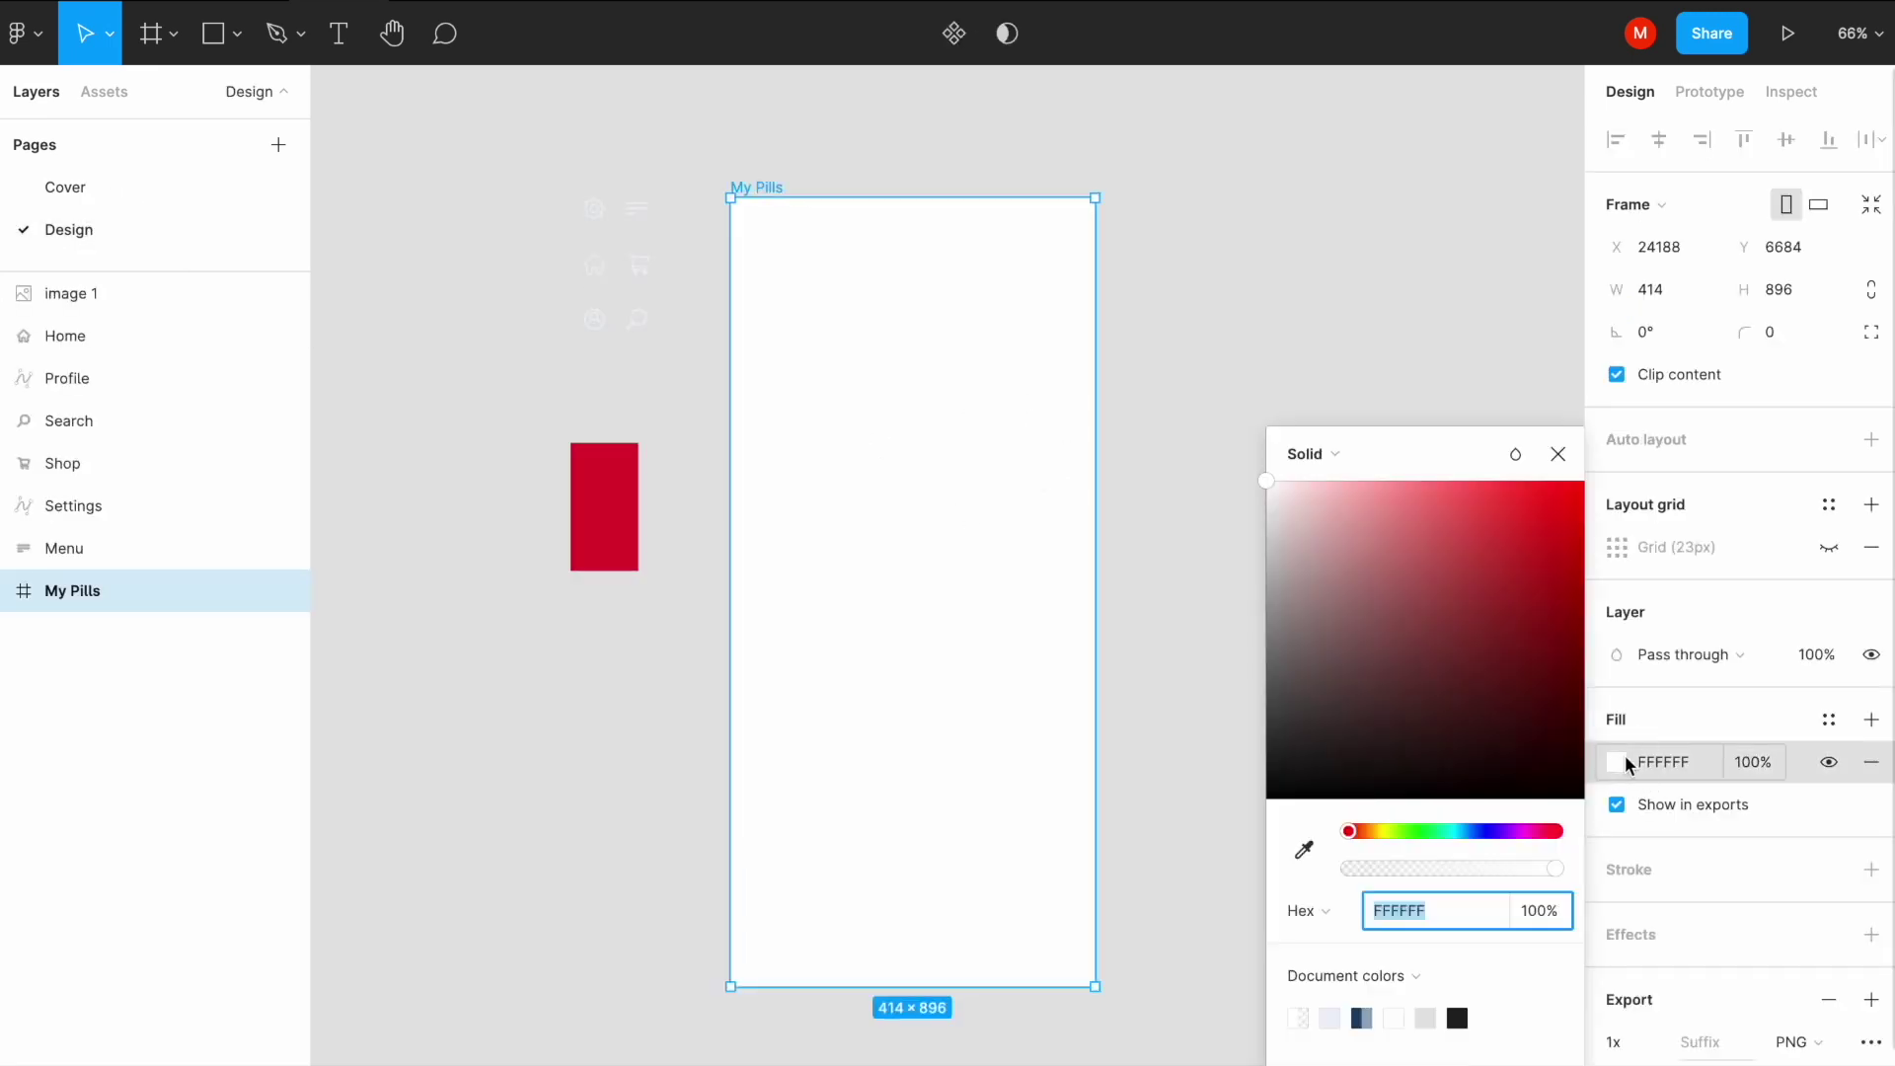
{"action": "left_click", "coordinate": [1303, 847]}
{"action": "left_click", "coordinate": [612, 513]}
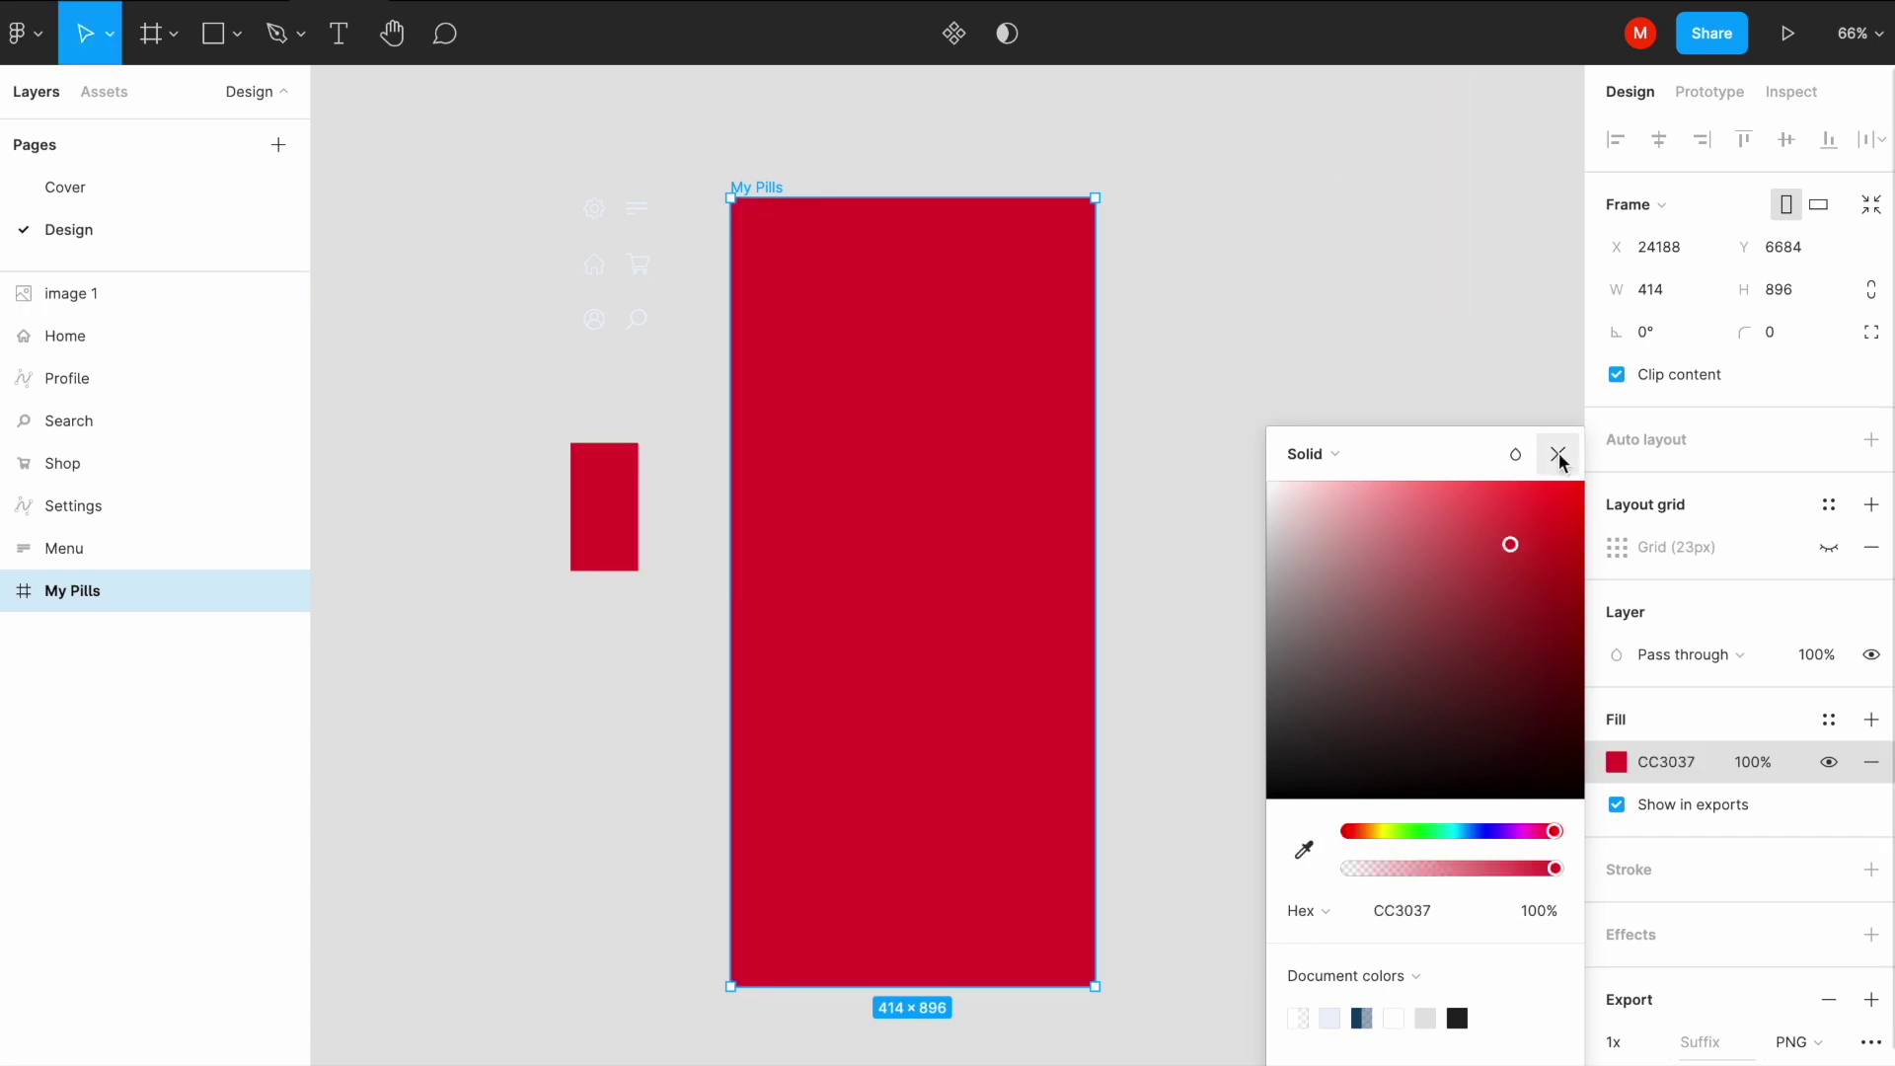
{"action": "left_click", "coordinate": [1557, 452]}
Step: Delete the small red sample rectangle and reselect the My Pills frame
{"action": "left_click", "coordinate": [622, 520]}
{"action": "key", "text": "Delete"}
{"action": "scroll", "coordinate": [592, 313], "scroll_direction": "up", "scroll_amount": 5}
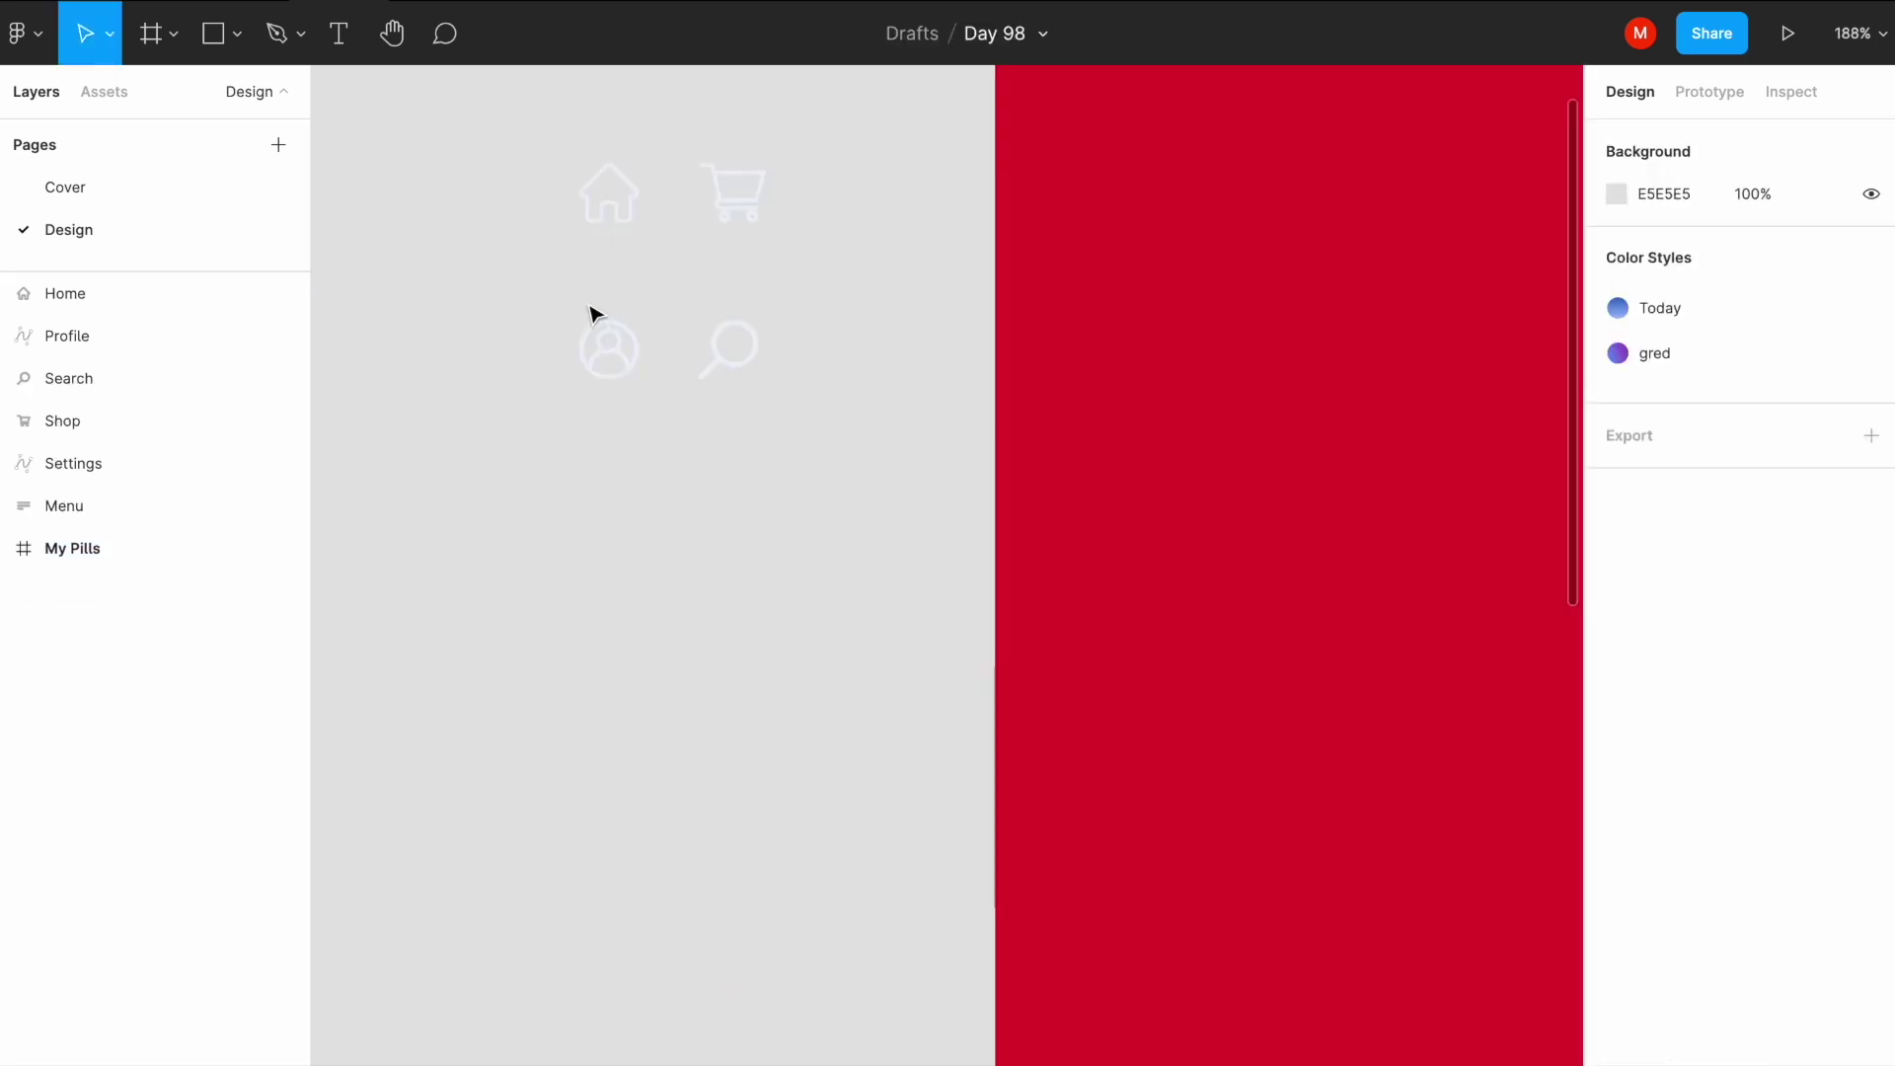
{"action": "scroll", "coordinate": [780, 298], "scroll_direction": "up", "scroll_amount": 2}
{"action": "scroll", "coordinate": [796, 313], "scroll_direction": "down", "scroll_amount": 3}
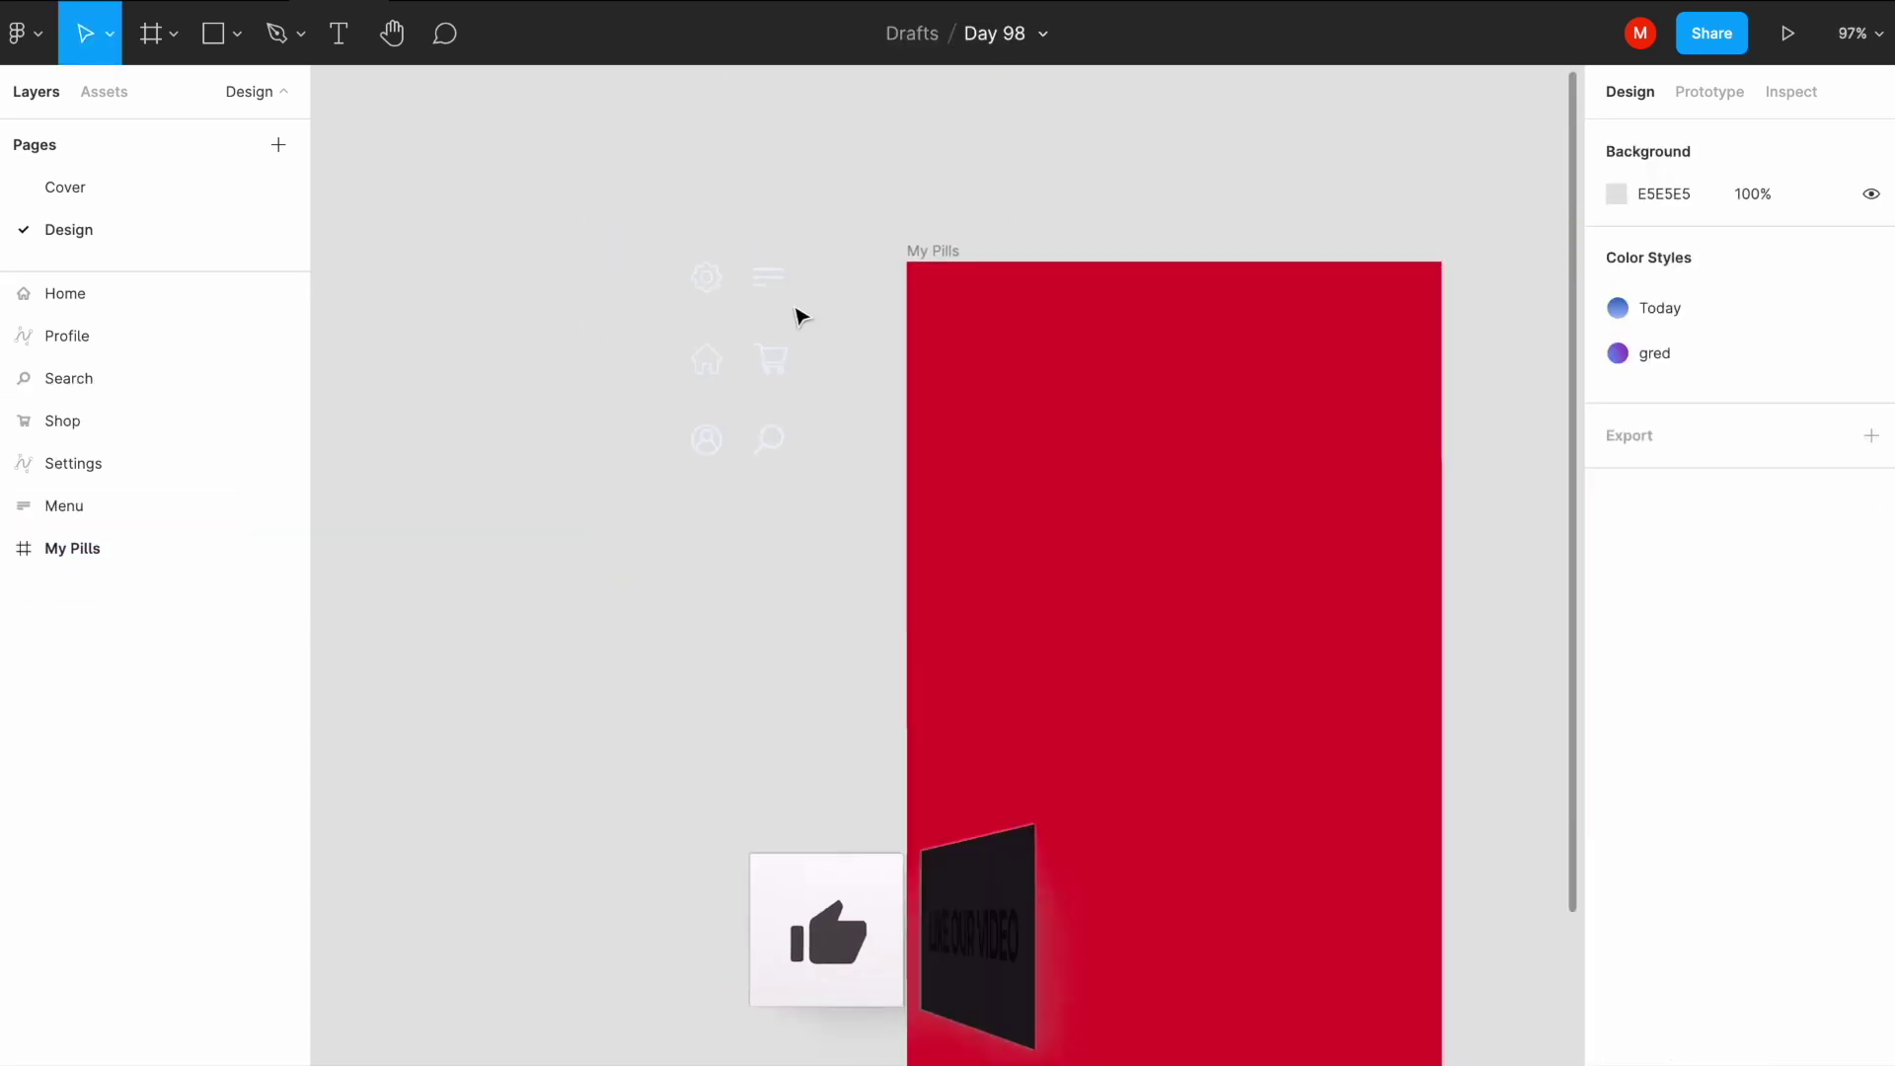
{"action": "scroll", "coordinate": [787, 274], "scroll_direction": "down", "scroll_amount": 2}
{"action": "left_click", "coordinate": [881, 224]}
Step: Add a layout grid to the frame and place the menu icon at its top-left
{"action": "left_click", "coordinate": [1870, 506]}
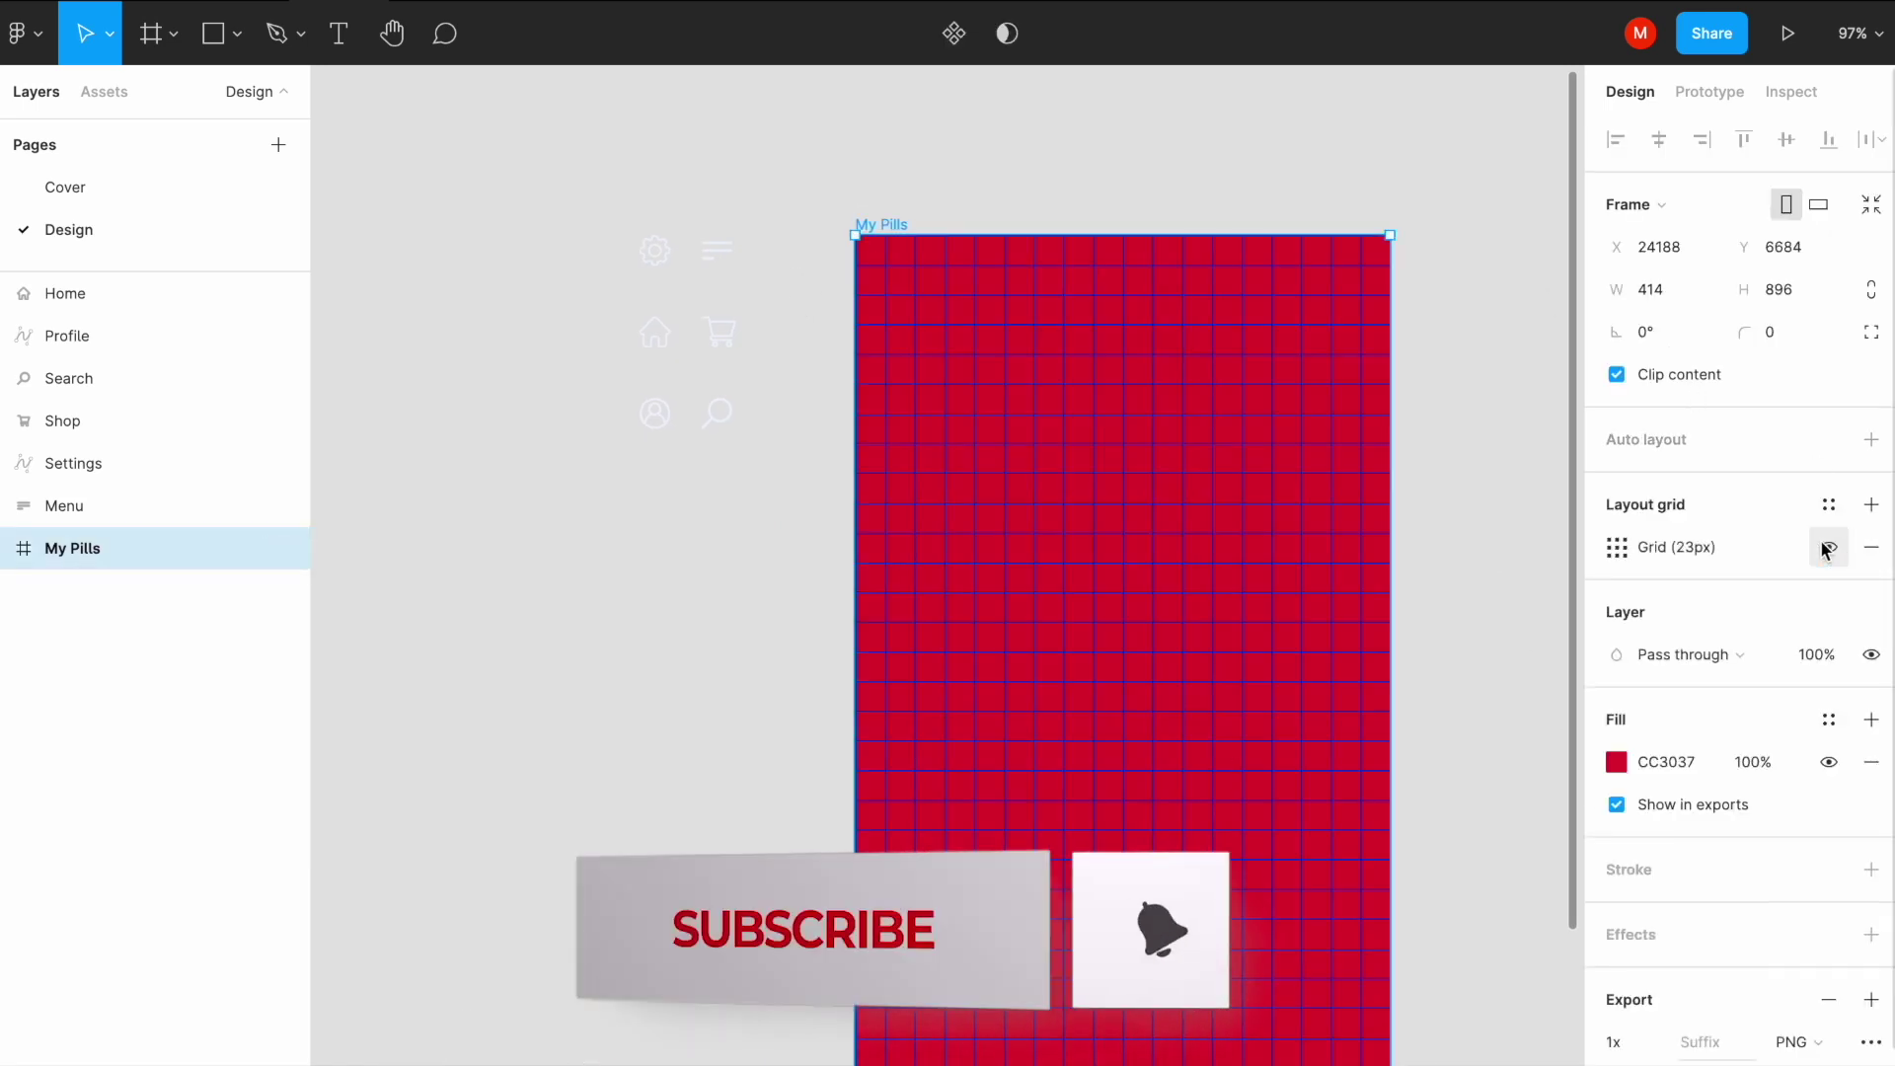
{"action": "left_click_drag", "start_coordinate": [717, 249], "coordinate": [948, 309]}
{"action": "scroll", "coordinate": [917, 309], "scroll_direction": "up", "scroll_amount": 5}
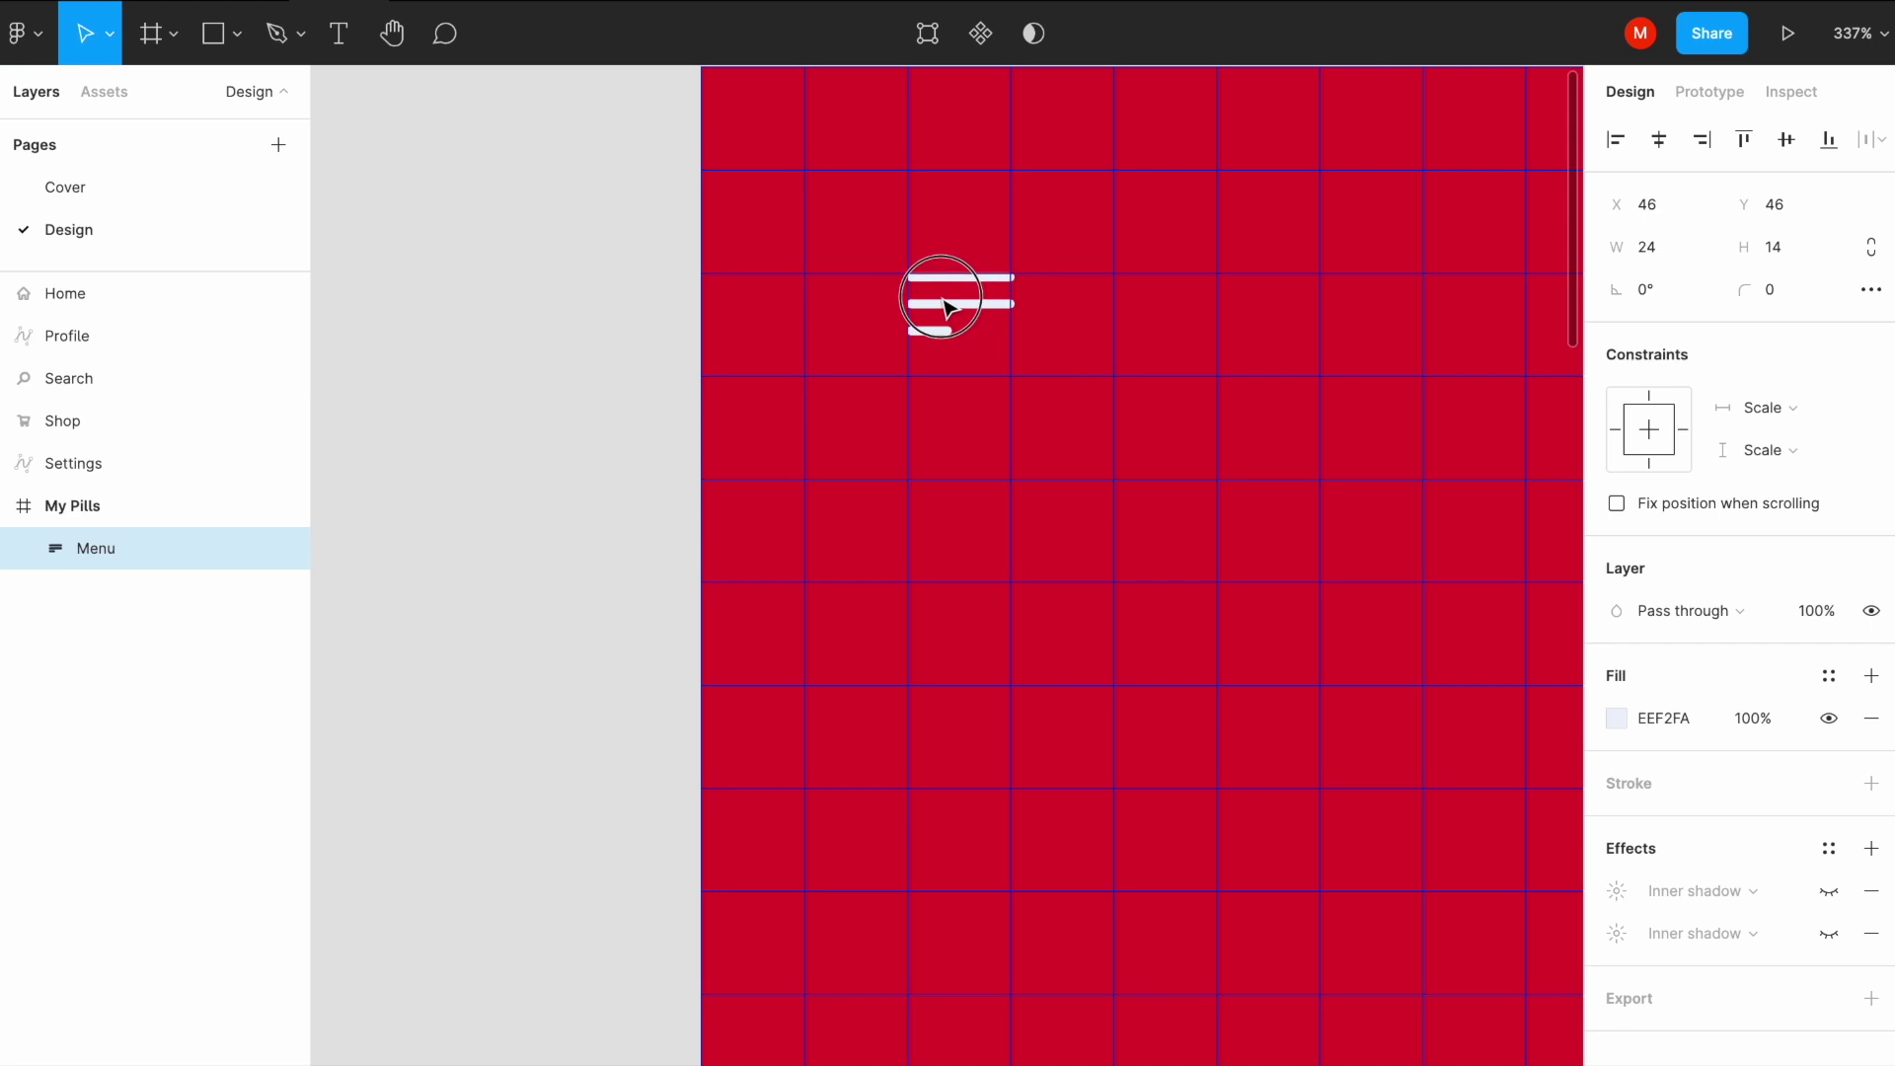
{"action": "left_click_drag", "start_coordinate": [948, 309], "coordinate": [838, 324]}
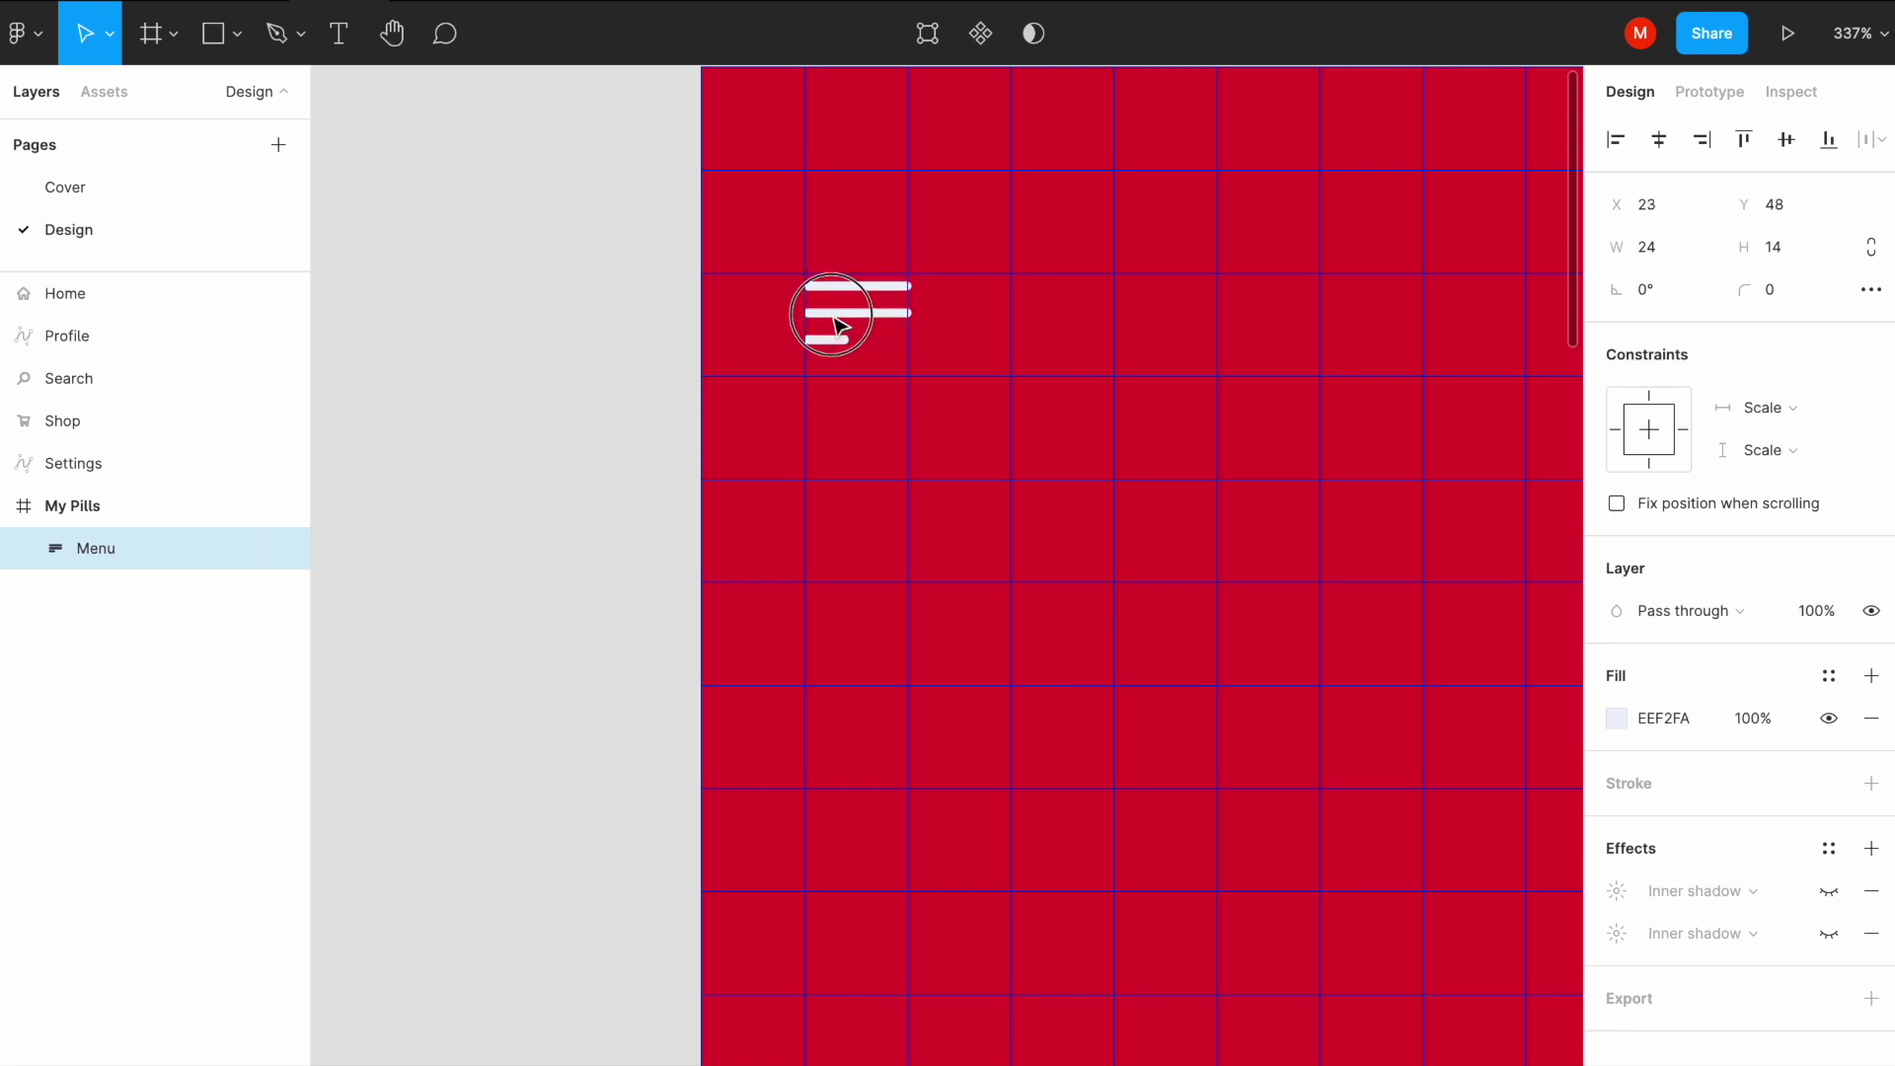
{"action": "scroll", "coordinate": [839, 323], "scroll_direction": "down", "scroll_amount": 5}
Step: Place the settings gear at the top-right, level with the menu icon, and align both
{"action": "mouse_move", "coordinate": [507, 233]}
{"action": "left_mouse_down"}
{"action": "mouse_move", "coordinate": [1467, 318]}
{"action": "mouse_move", "coordinate": [1438, 336]}
{"action": "left_mouse_up"}
{"action": "scroll", "coordinate": [1467, 318], "scroll_direction": "up", "scroll_amount": 3}
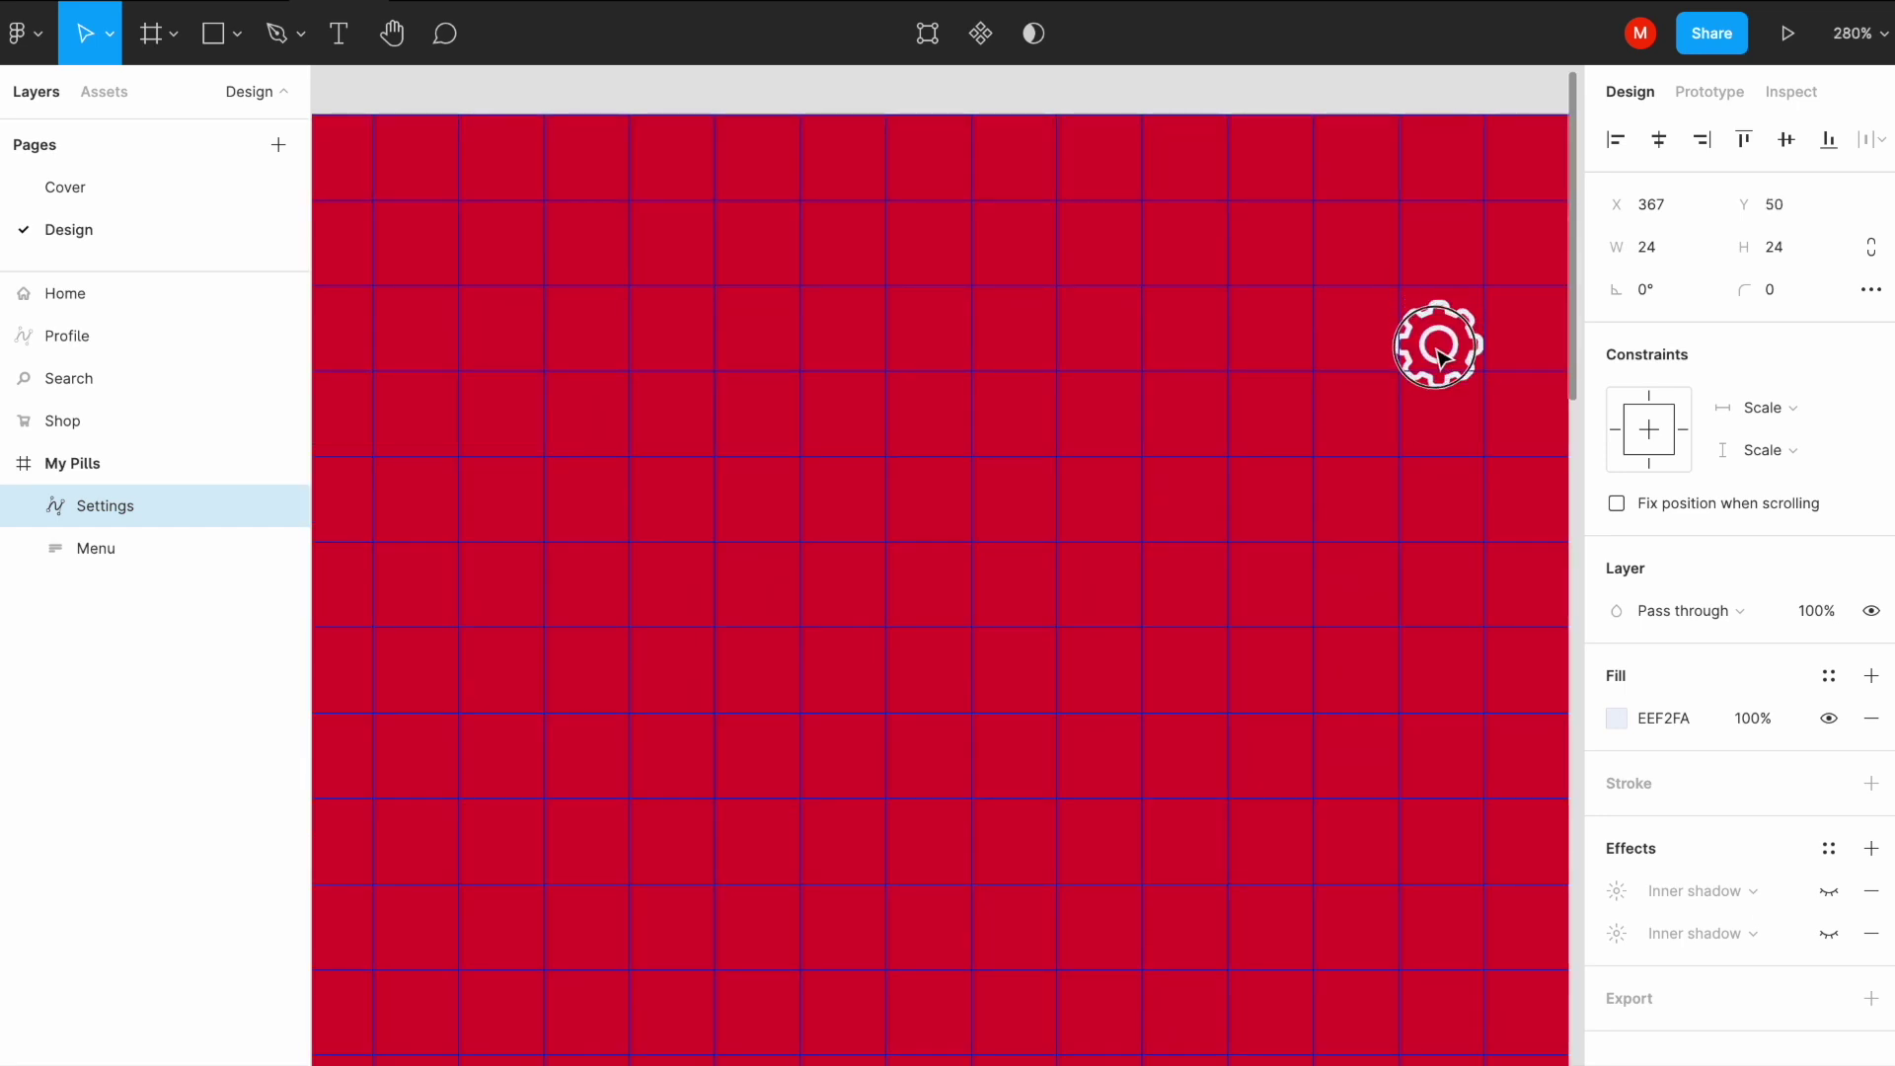
{"action": "scroll", "coordinate": [1438, 336], "scroll_direction": "down", "scroll_amount": 3}
{"action": "left_click_drag", "start_coordinate": [1439, 330], "coordinate": [1439, 323]}
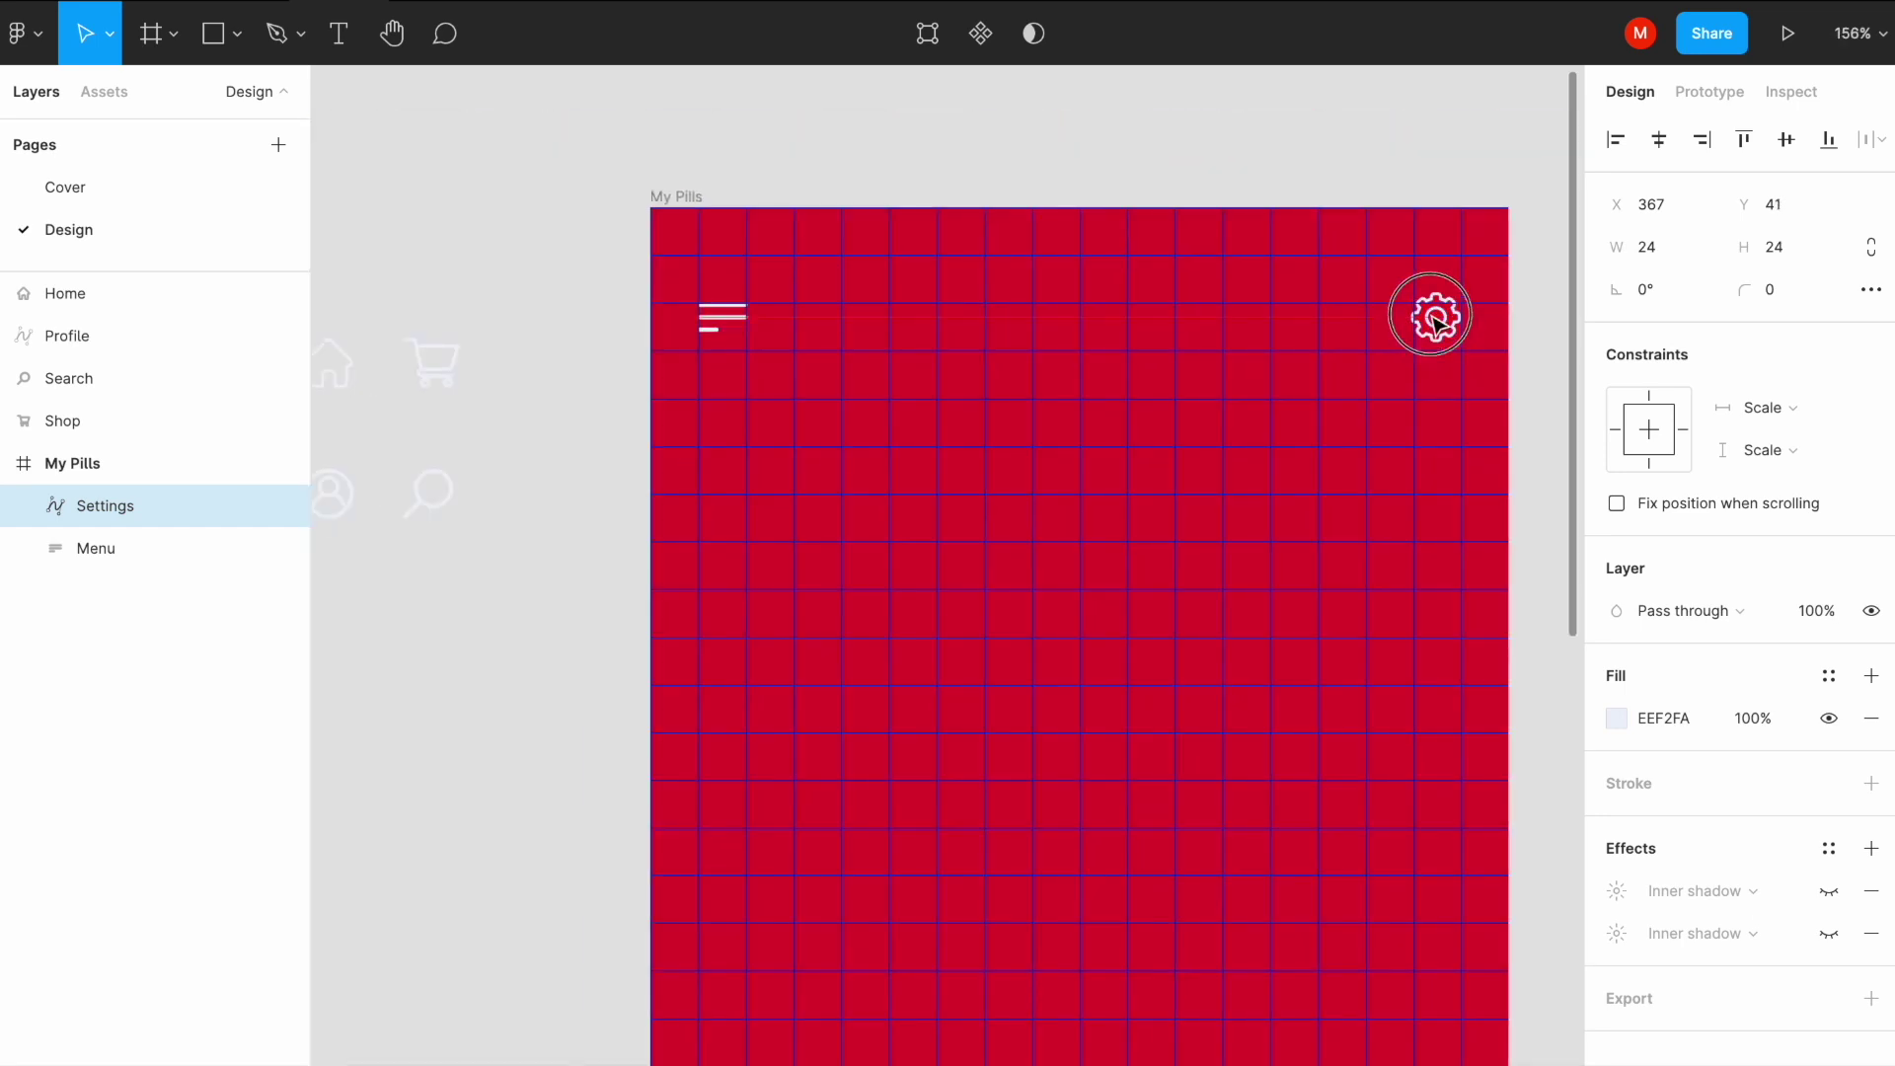
{"action": "left_click", "coordinate": [731, 320], "text": "shift"}
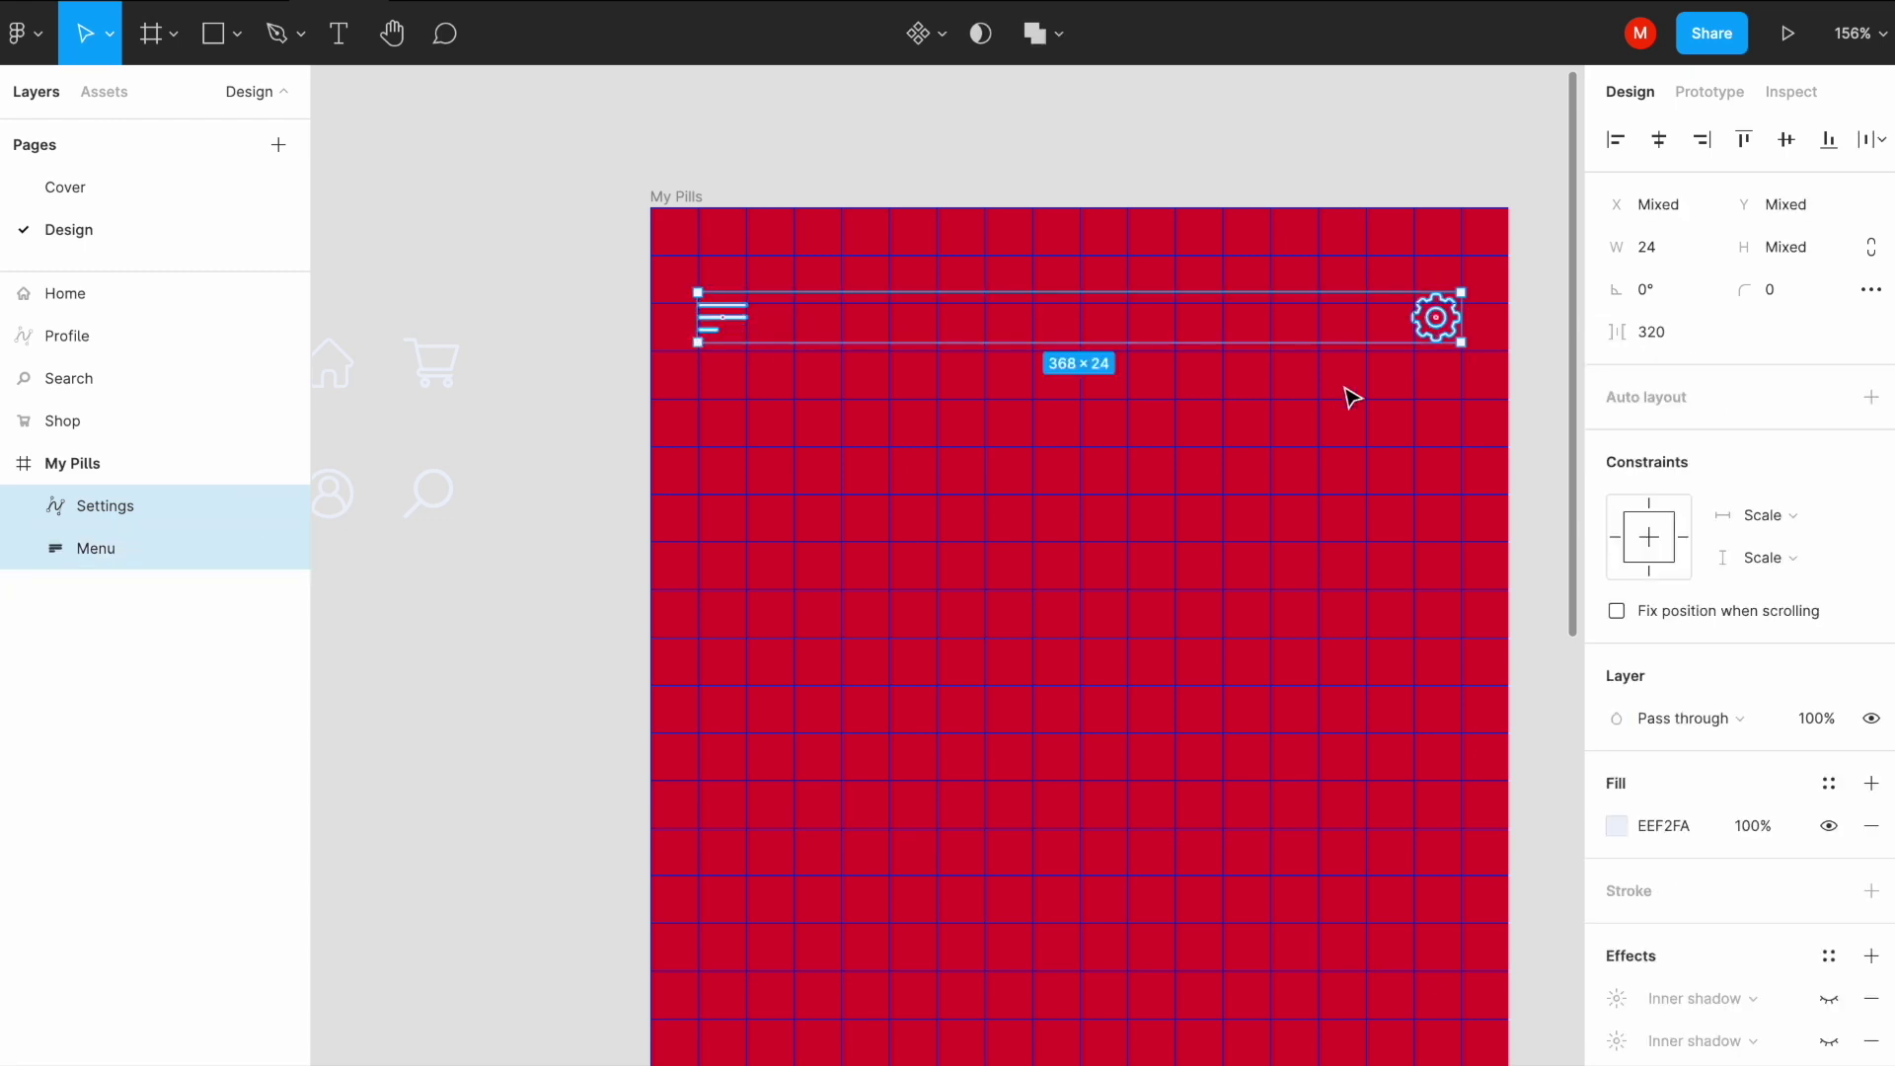
{"action": "left_click_drag", "start_coordinate": [1436, 318], "coordinate": [1436, 332]}
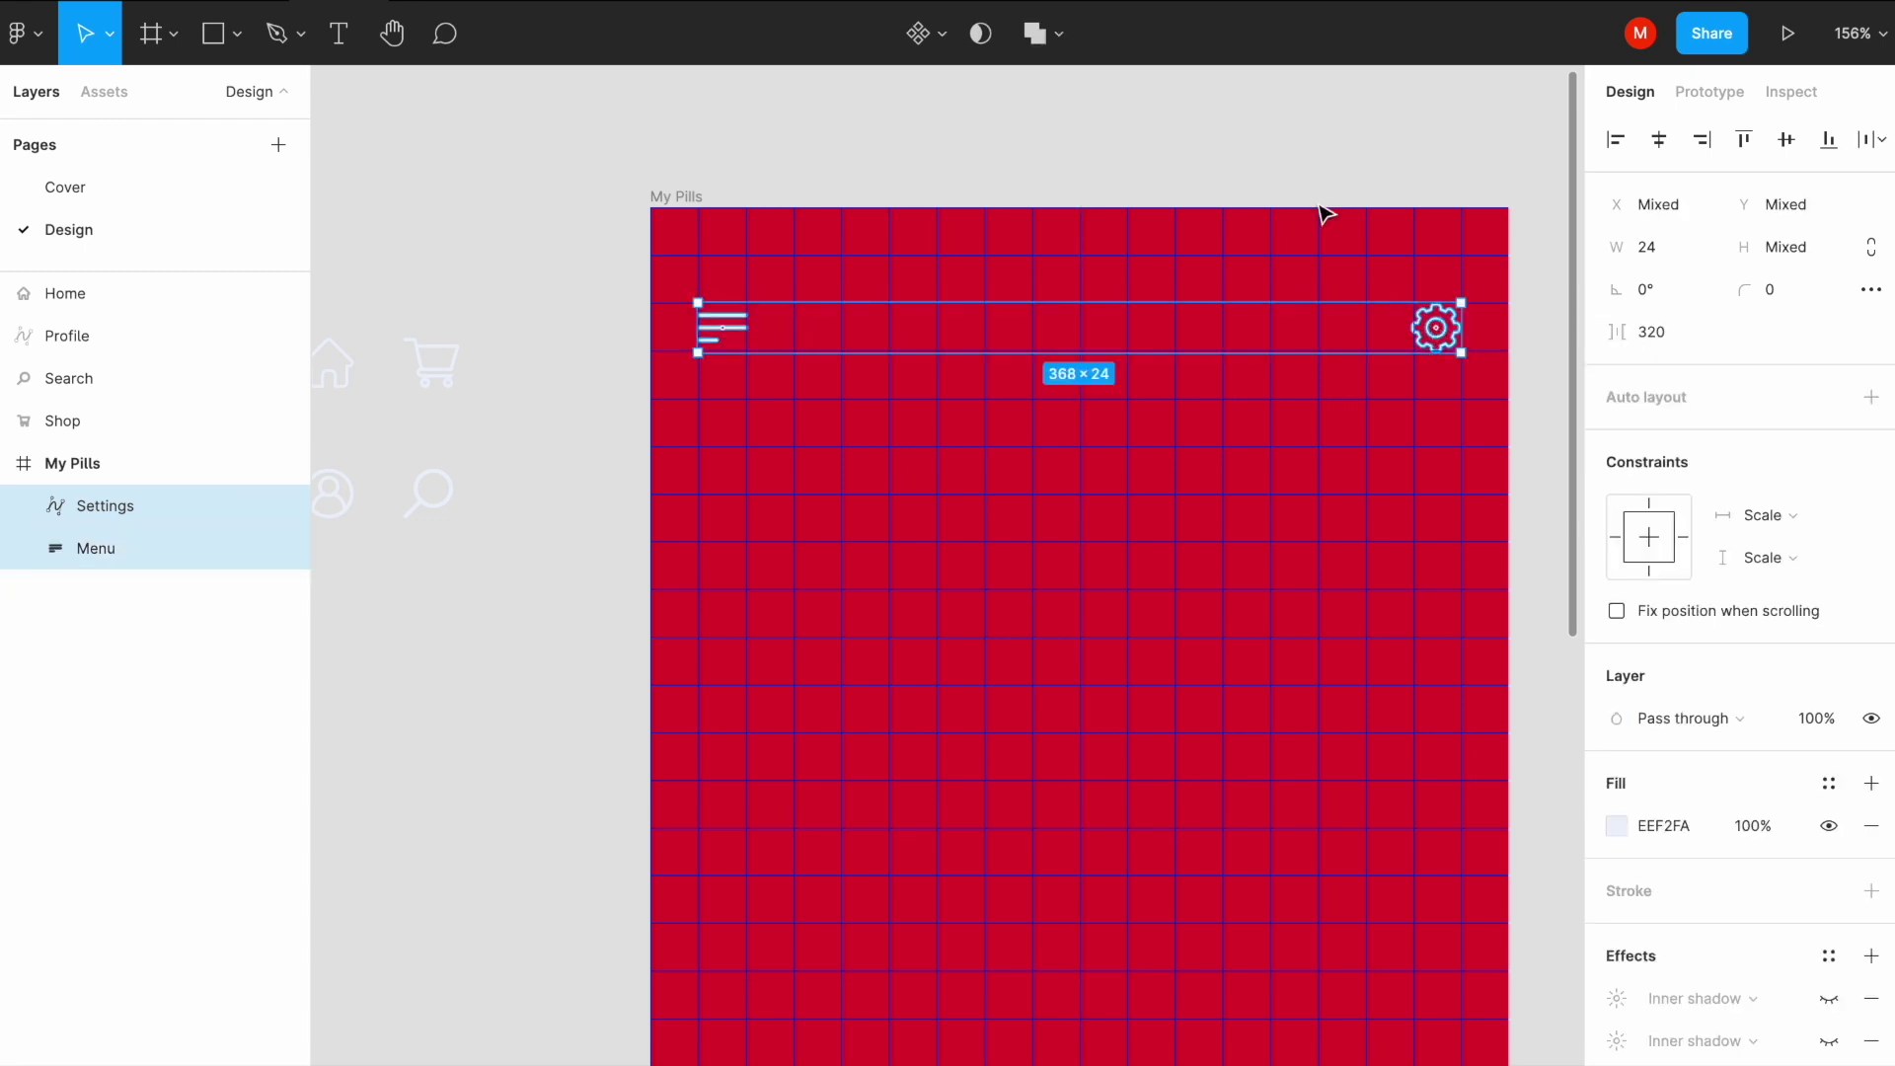
Step: Hide the My Pills frame's layout grid
{"action": "left_click", "coordinate": [744, 196]}
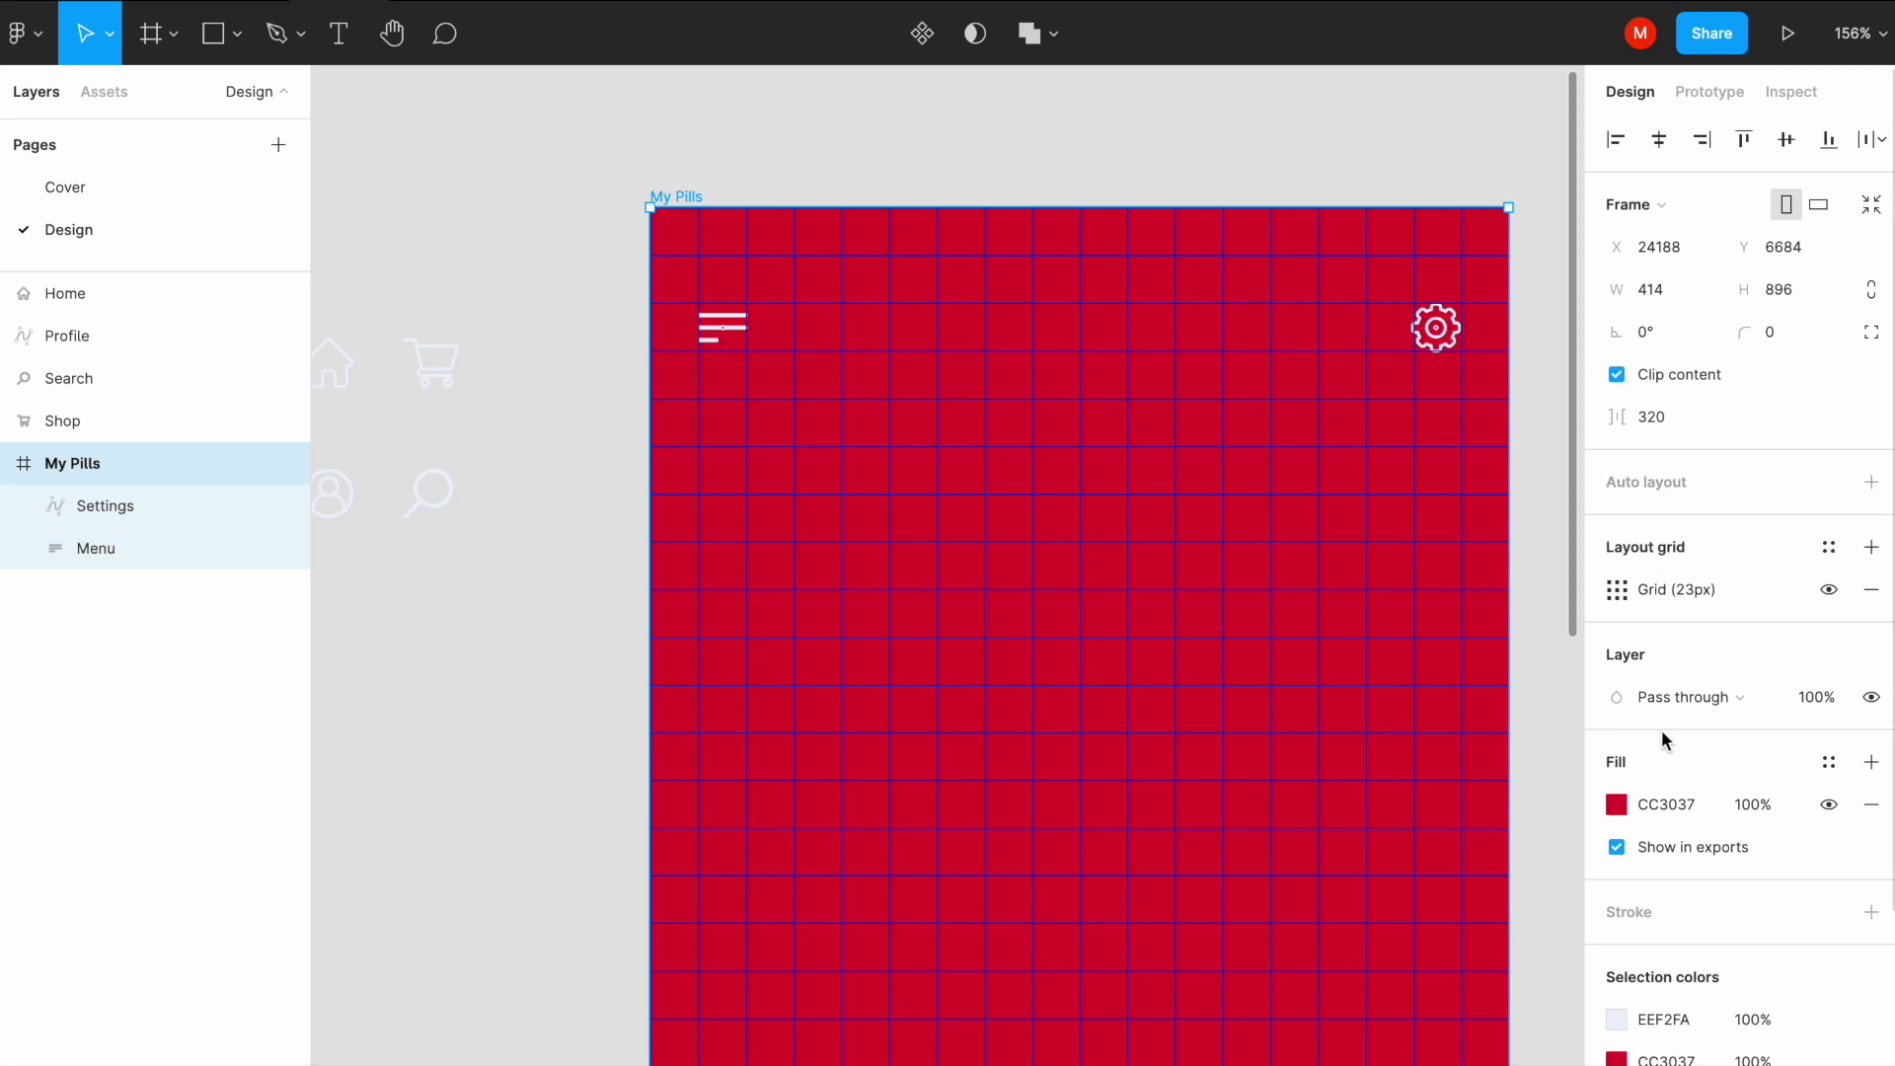
{"action": "left_click", "coordinate": [1829, 589]}
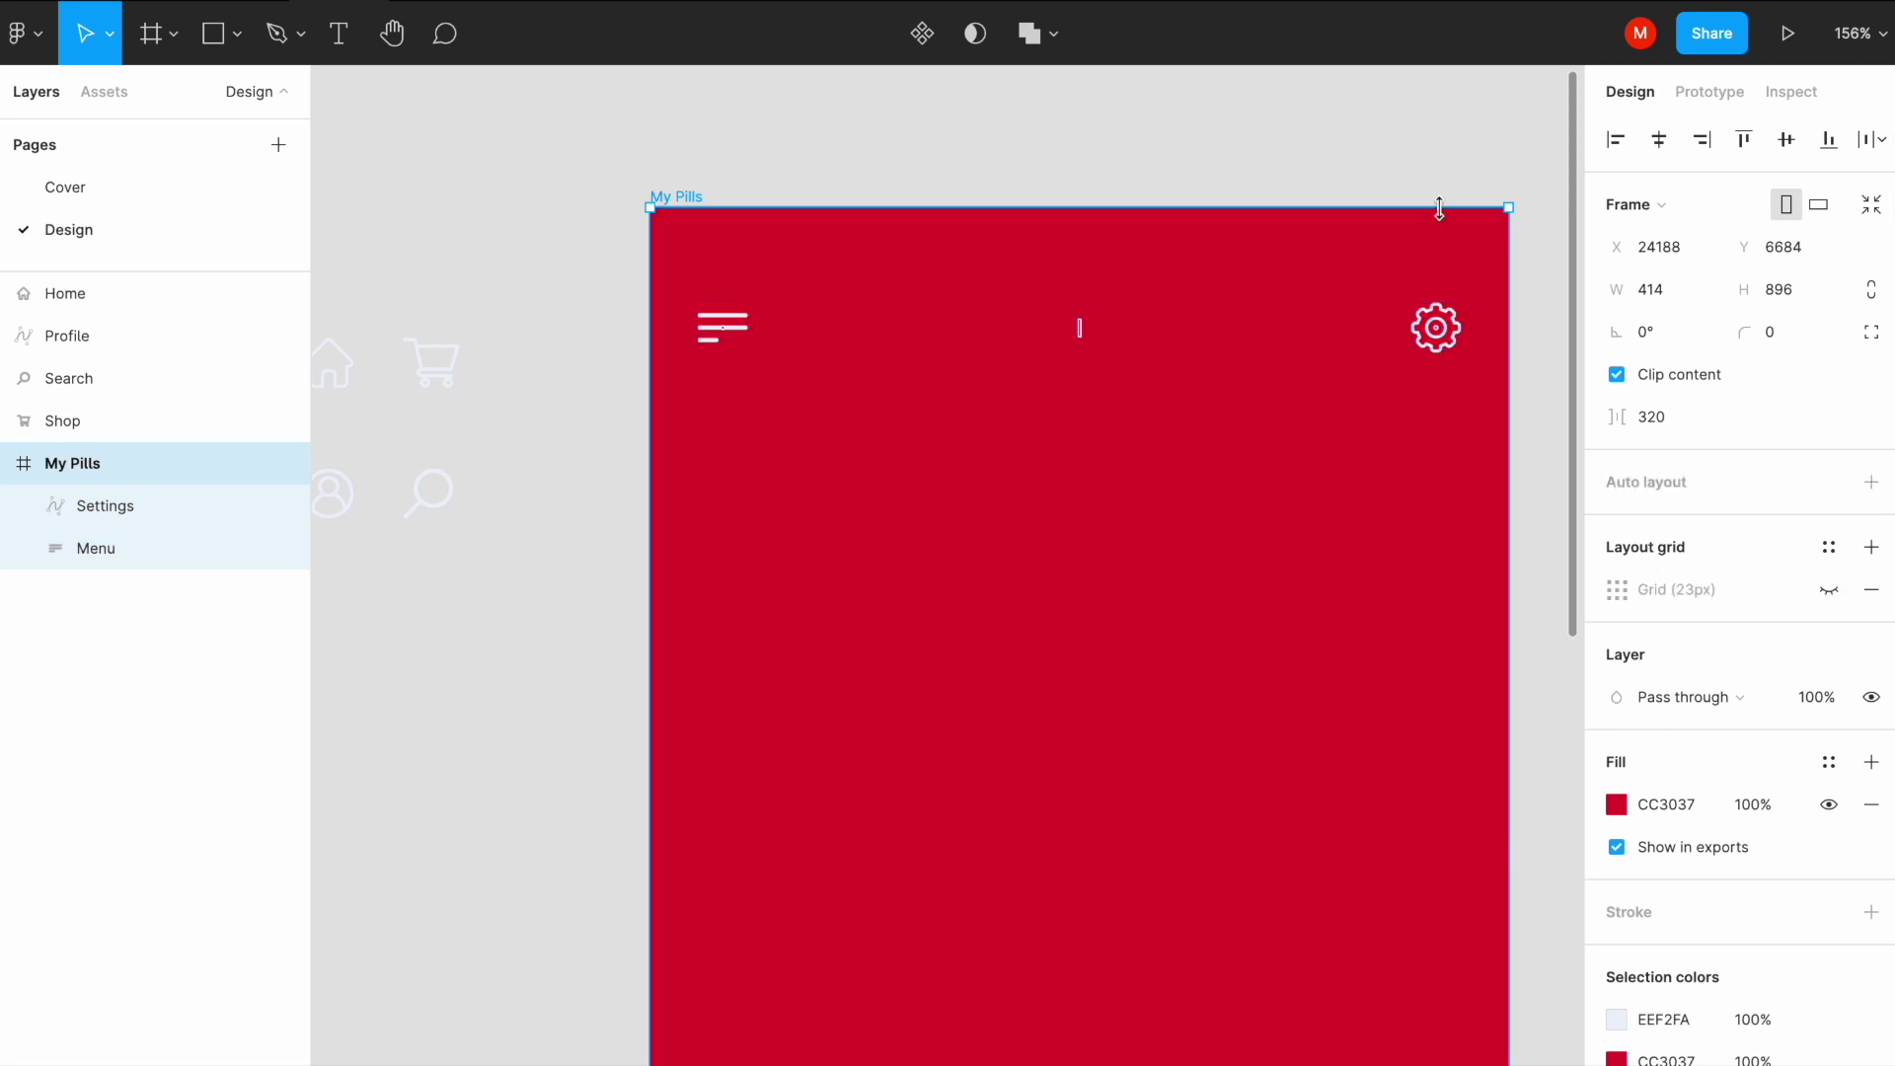
{"action": "left_click", "coordinate": [1204, 258]}
{"action": "scroll", "coordinate": [1076, 326], "scroll_direction": "down", "scroll_amount": 2}
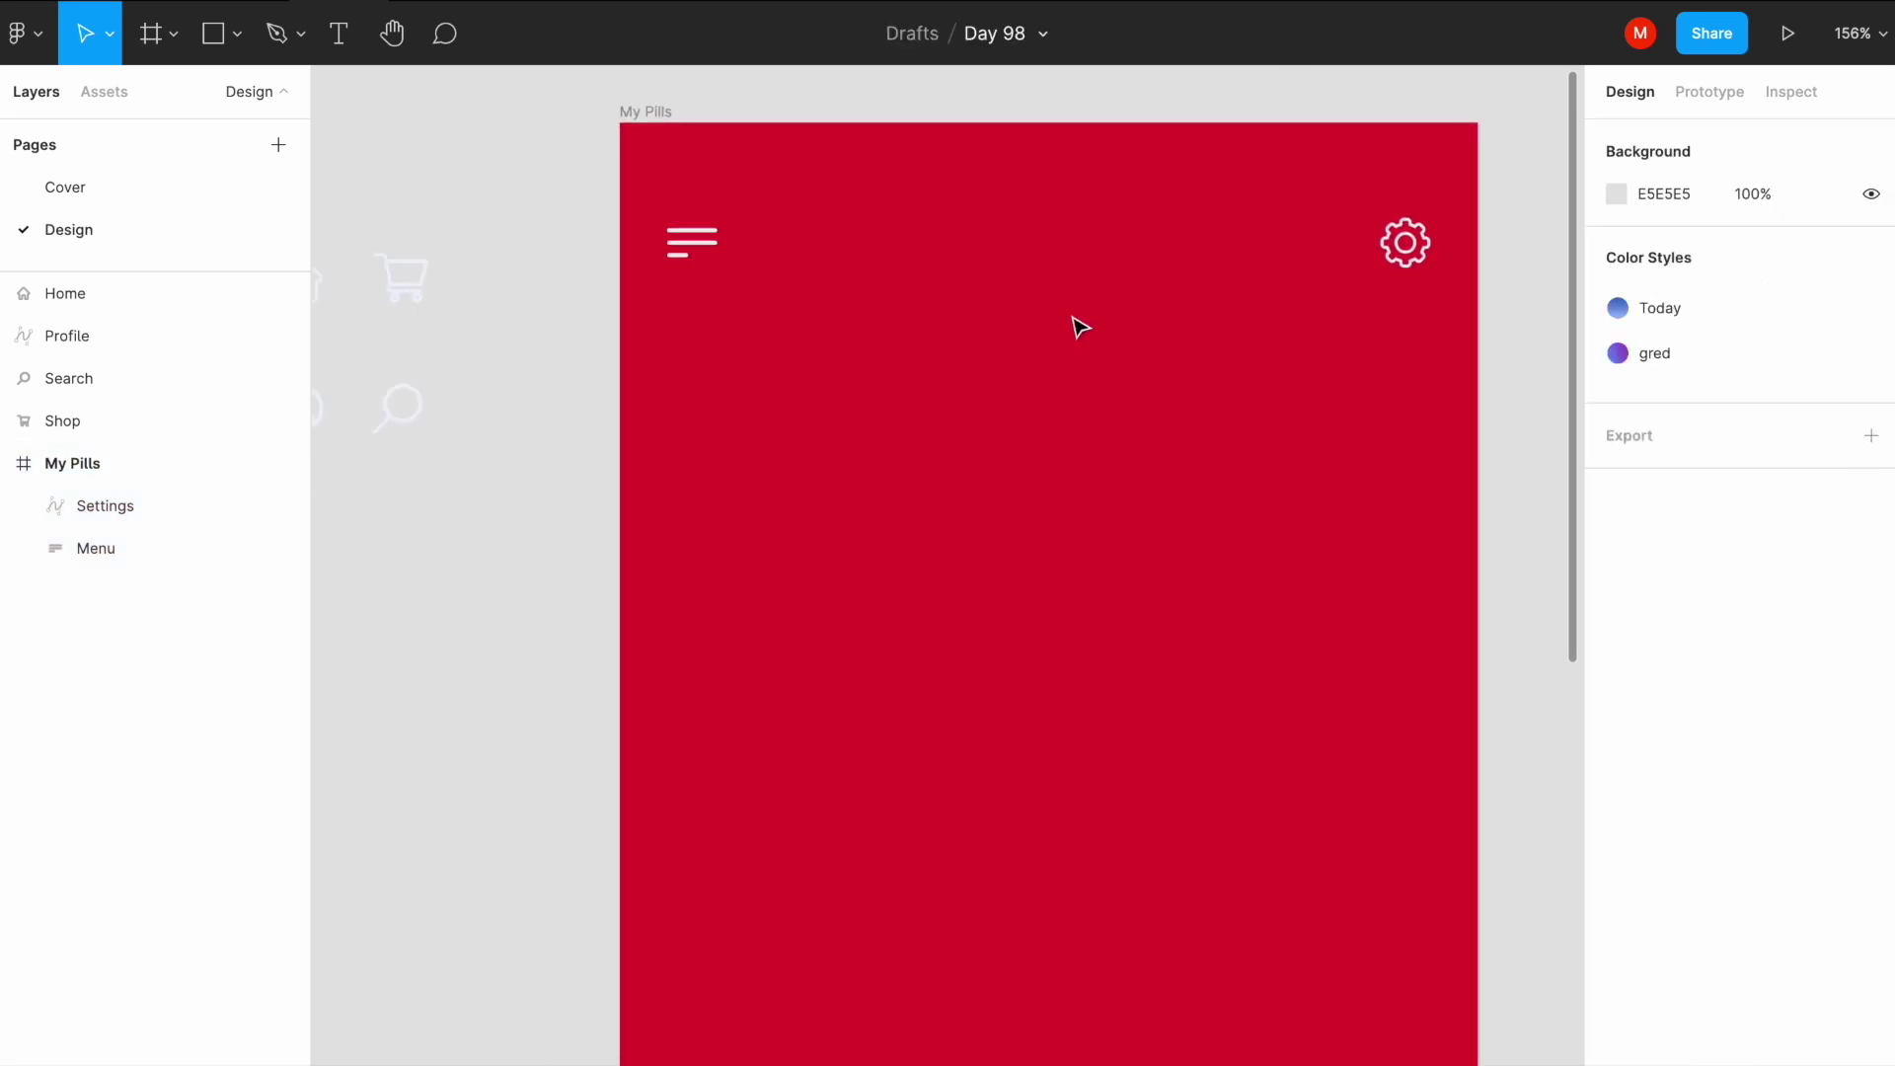
Step: Add a white 'My Pills' text in the frame, set to Light weight, size 70
{"action": "key", "text": "t"}
{"action": "left_click", "coordinate": [866, 395]}
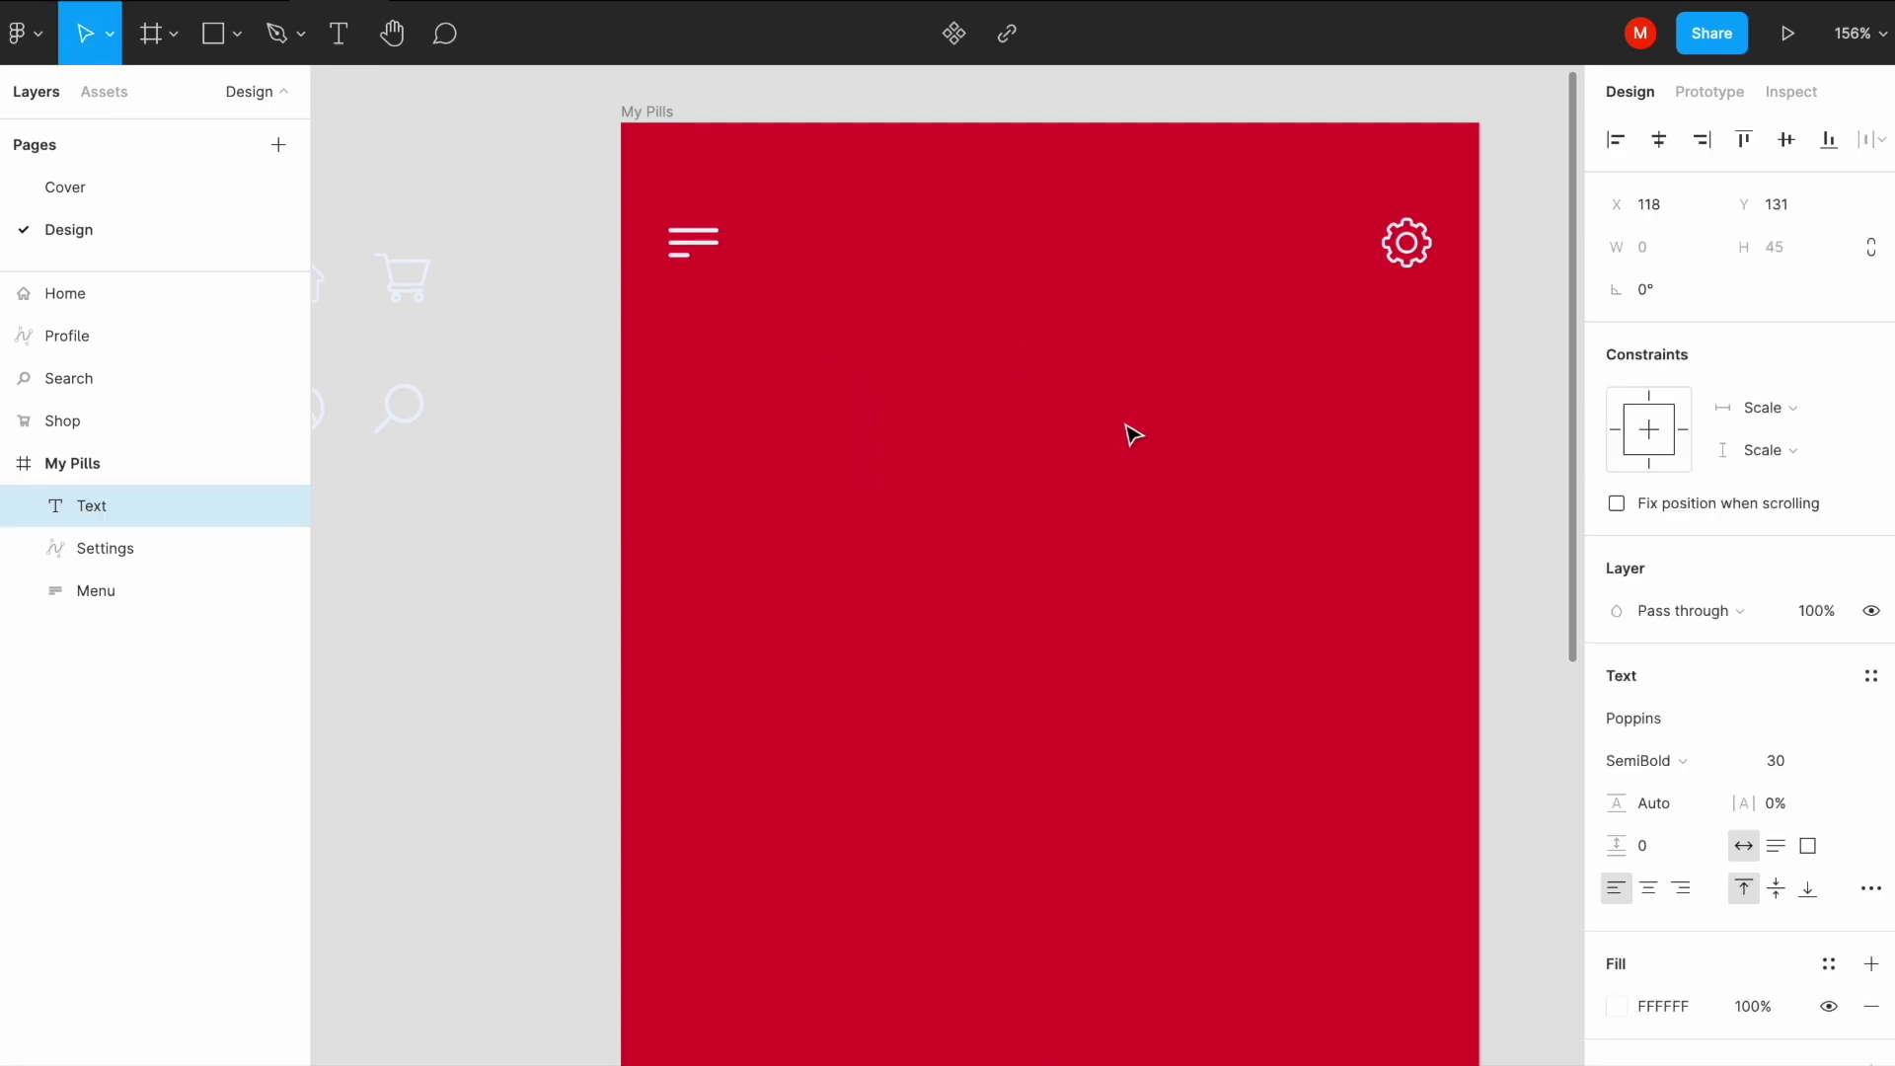
{"action": "type", "text": "My Pills"}
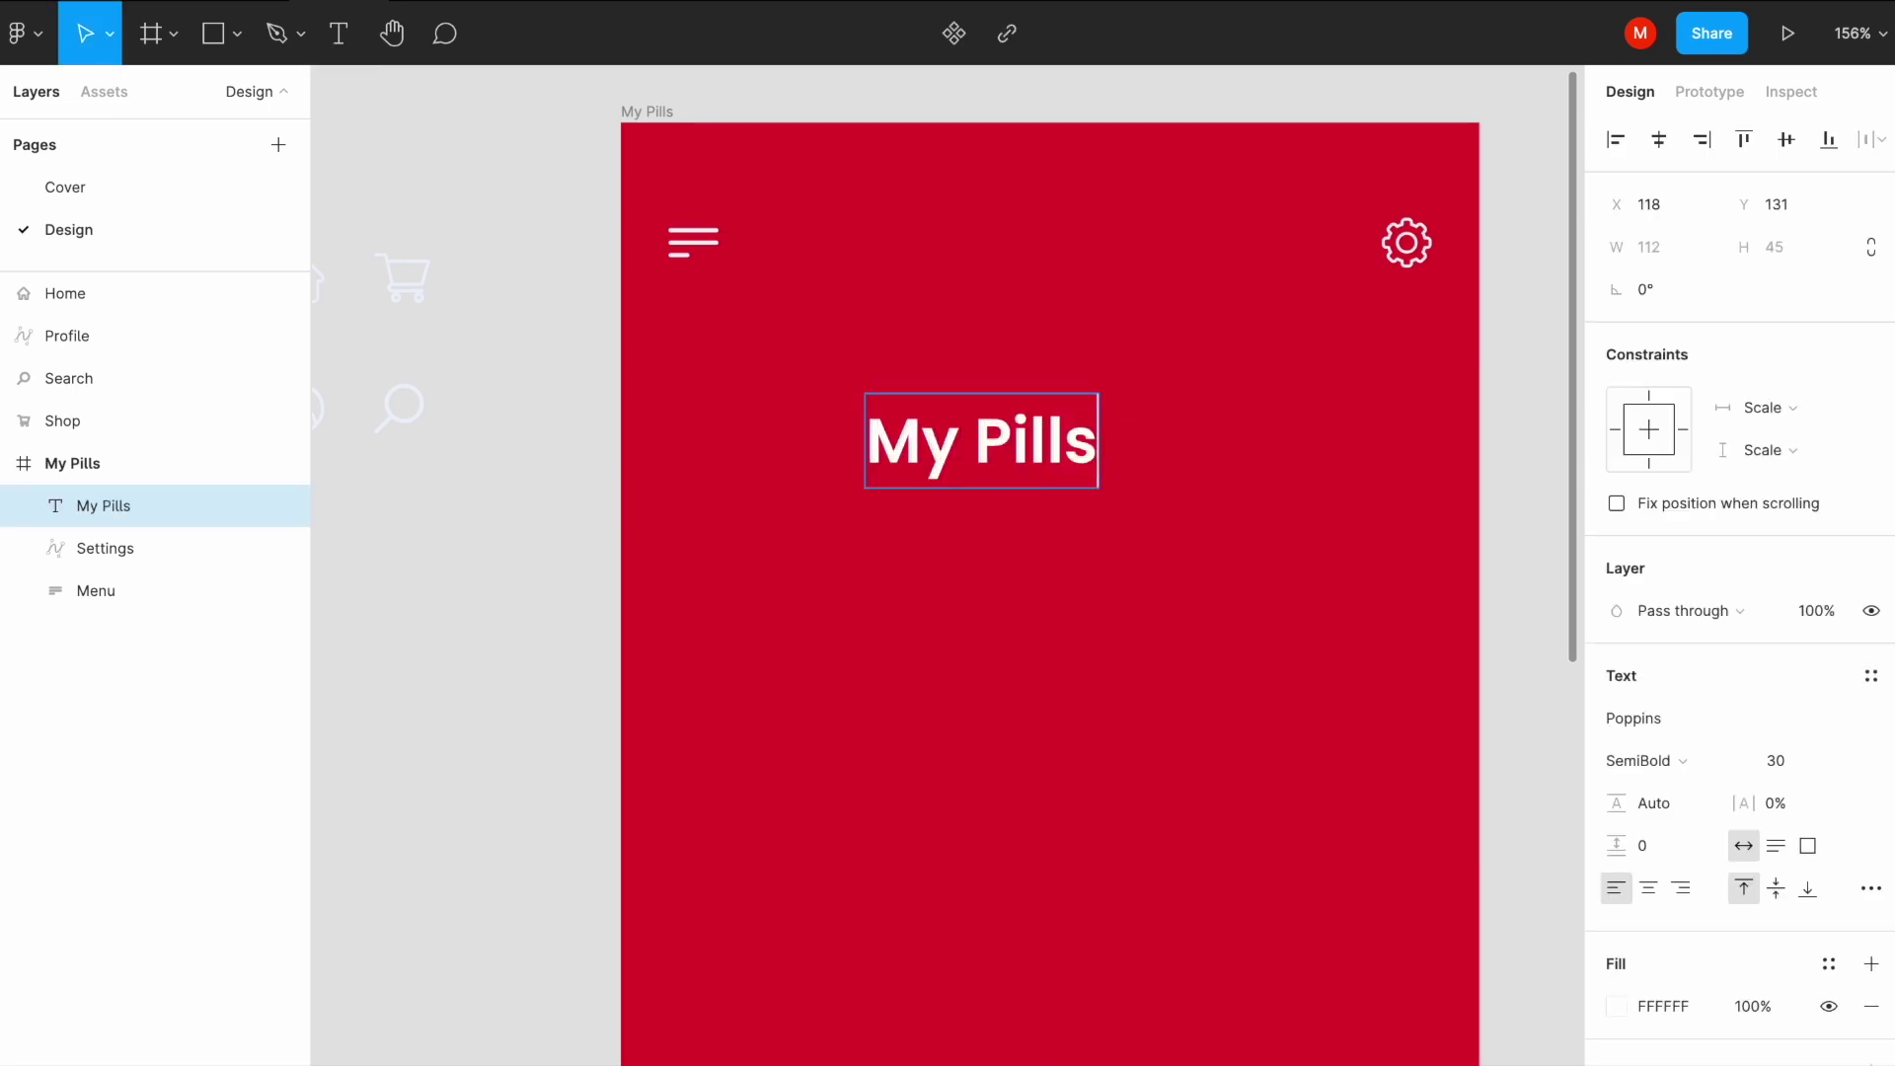
{"action": "key", "text": "ctrl+a"}
{"action": "left_click", "coordinate": [1701, 778]}
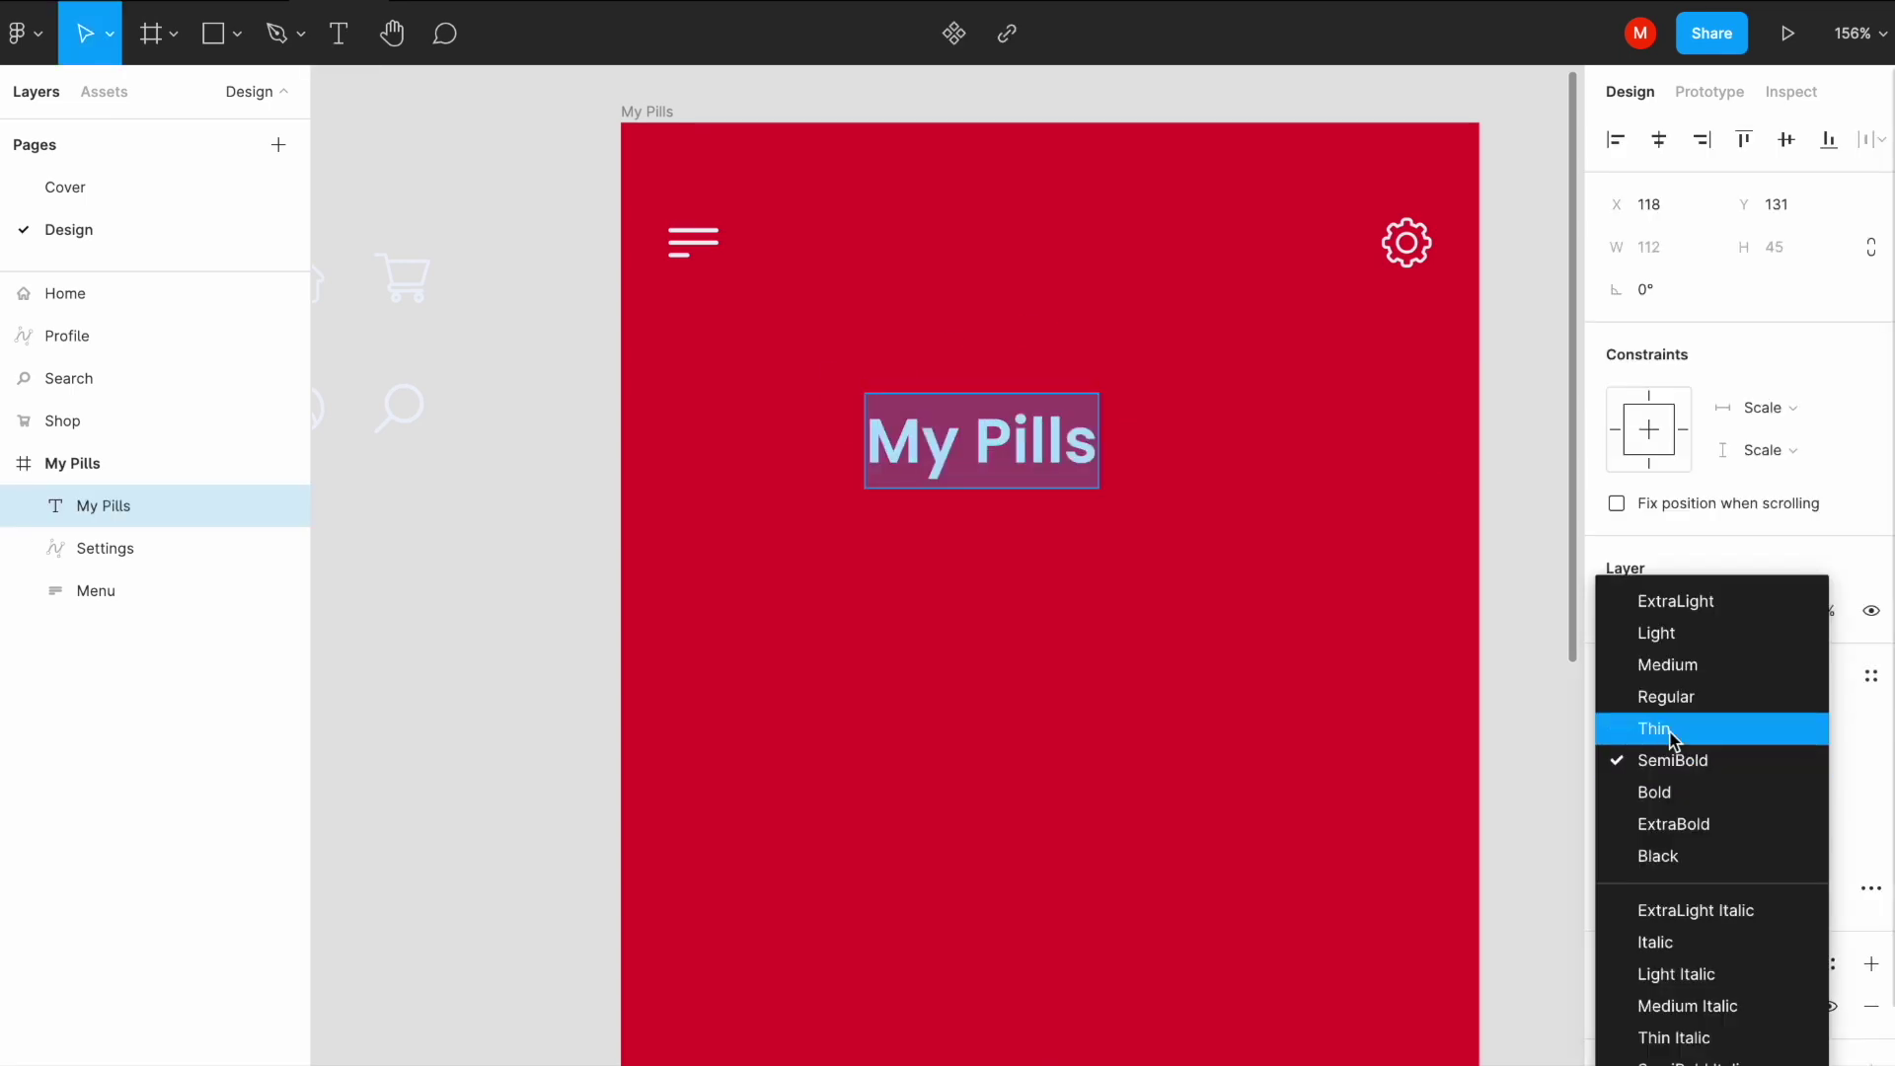
{"action": "left_click", "coordinate": [1675, 646]}
{"action": "left_click", "coordinate": [1775, 760]}
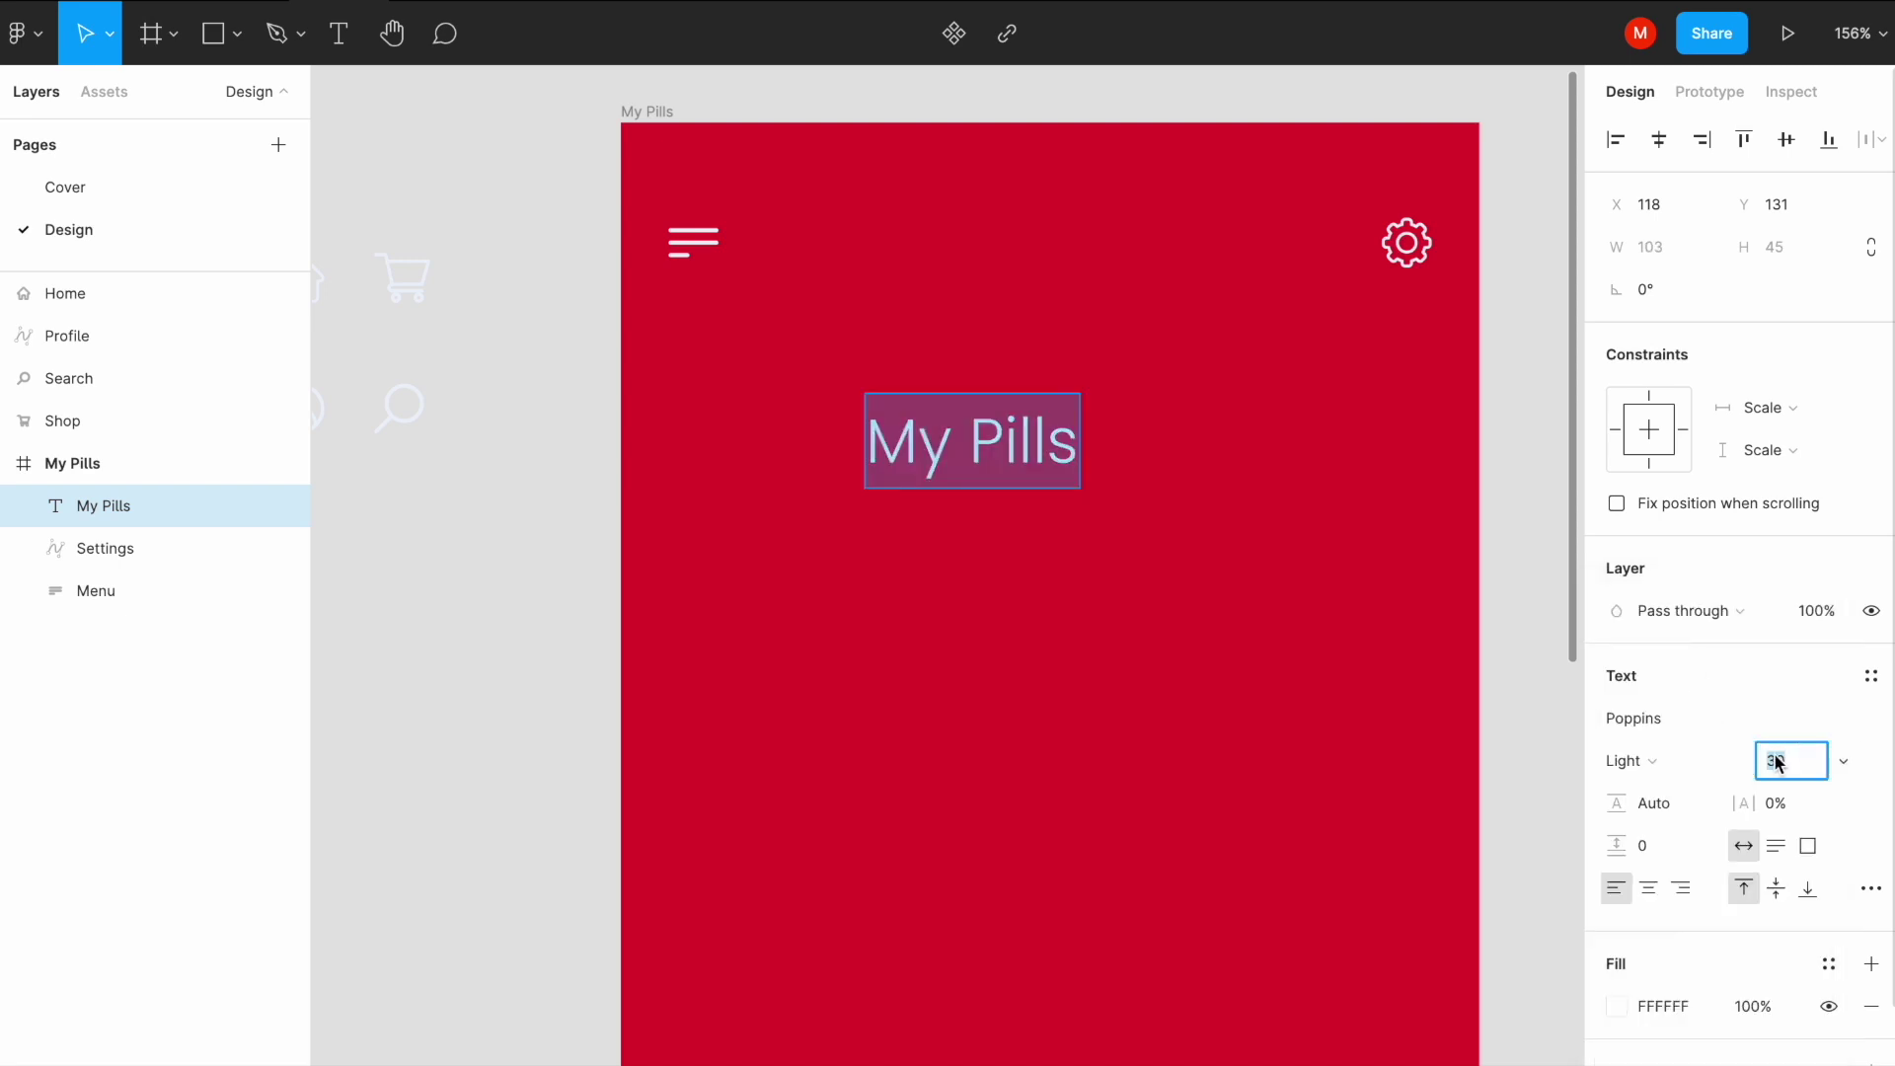
{"action": "type", "text": "70"}
{"action": "key", "text": "Return"}
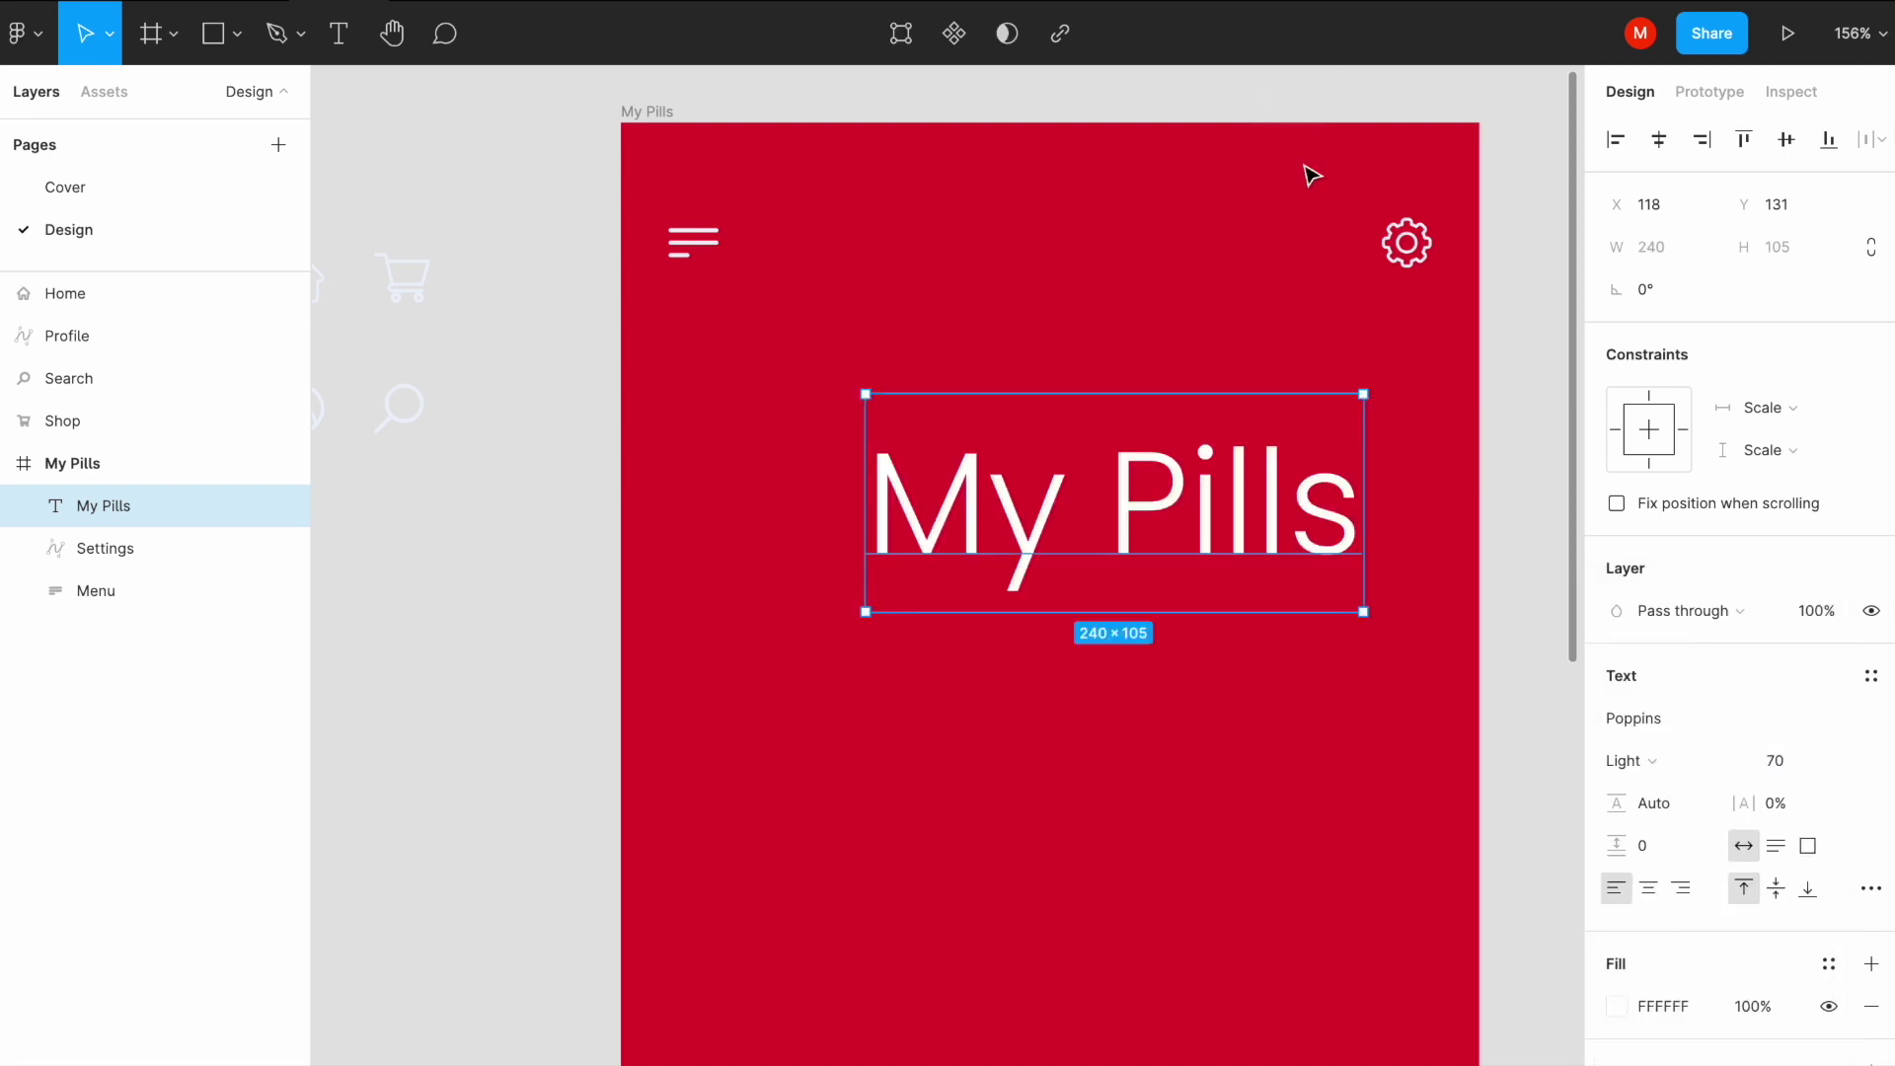
Step: Move the My Pills heading to the top centre of the frame
{"action": "left_click", "coordinate": [1206, 499]}
{"action": "left_click_drag", "start_coordinate": [1206, 498], "coordinate": [1175, 433]}
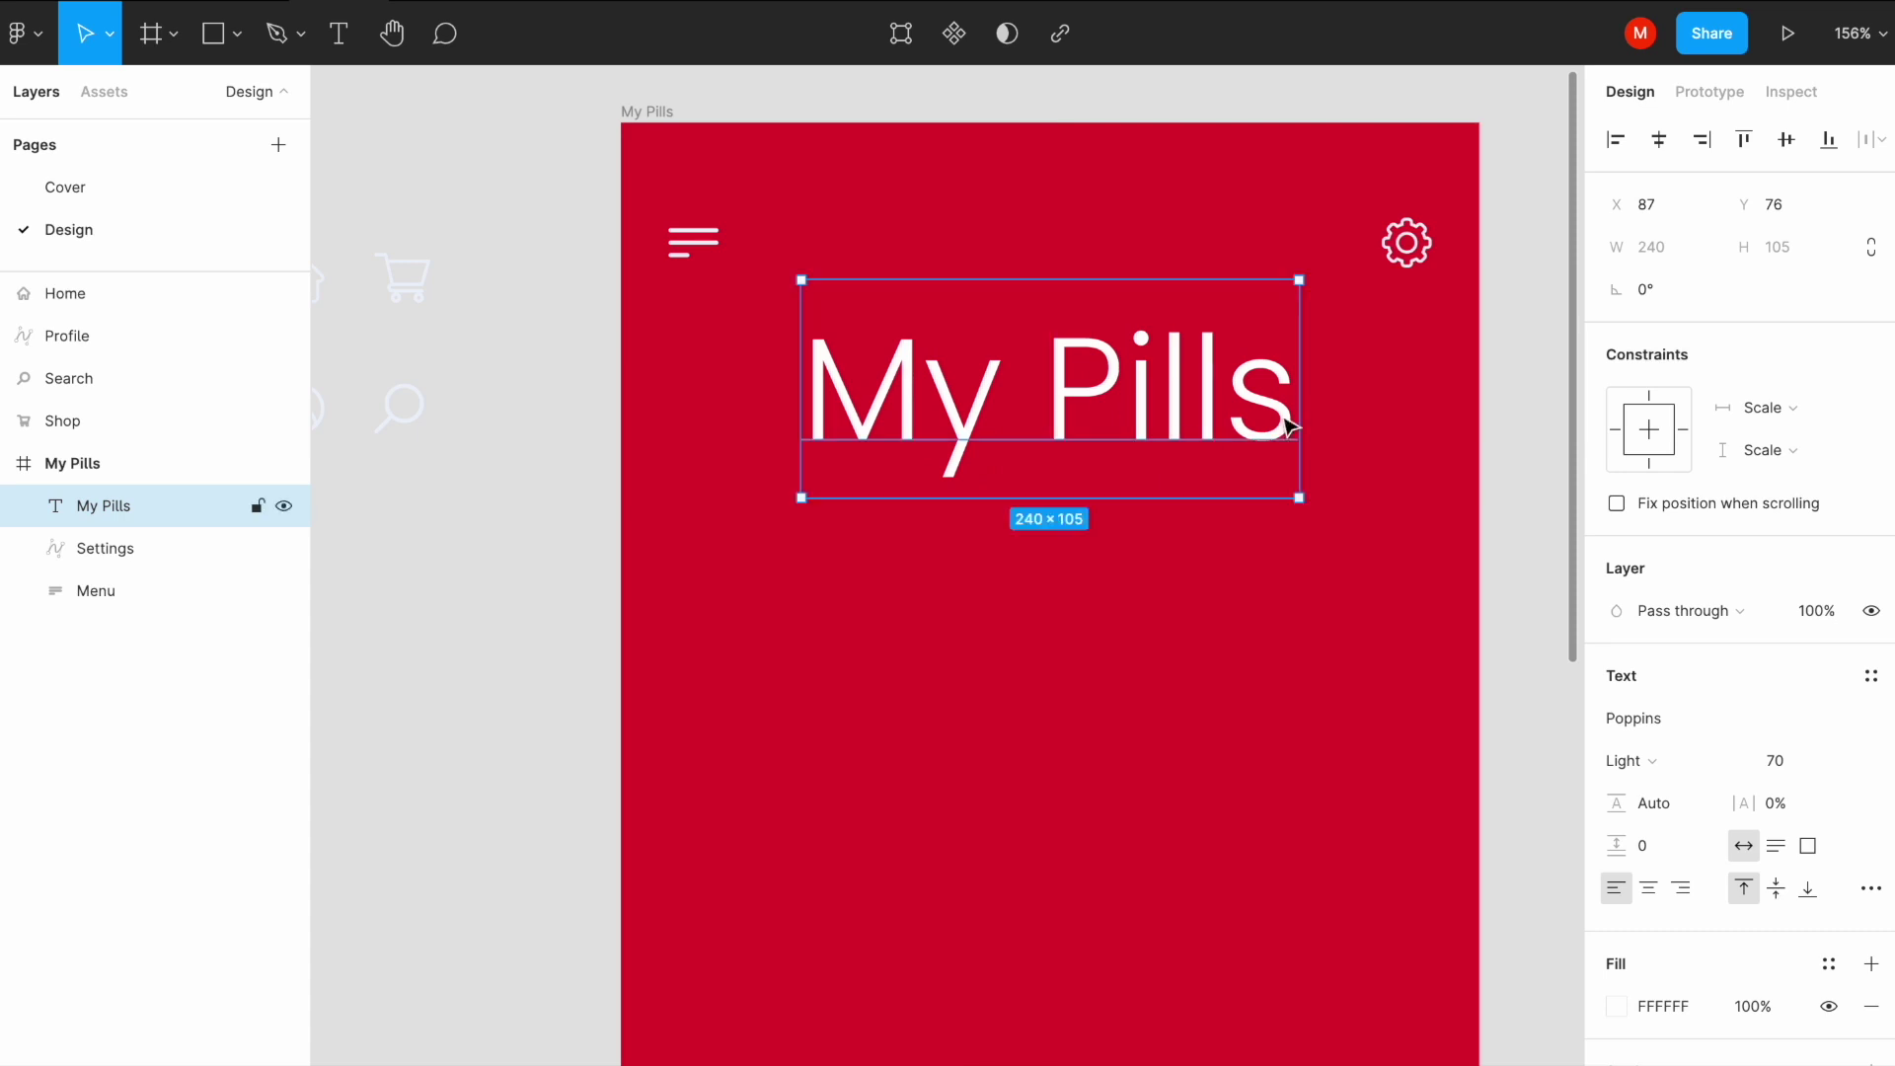
{"action": "left_click", "coordinate": [1515, 402]}
{"action": "key", "text": "shift+1"}
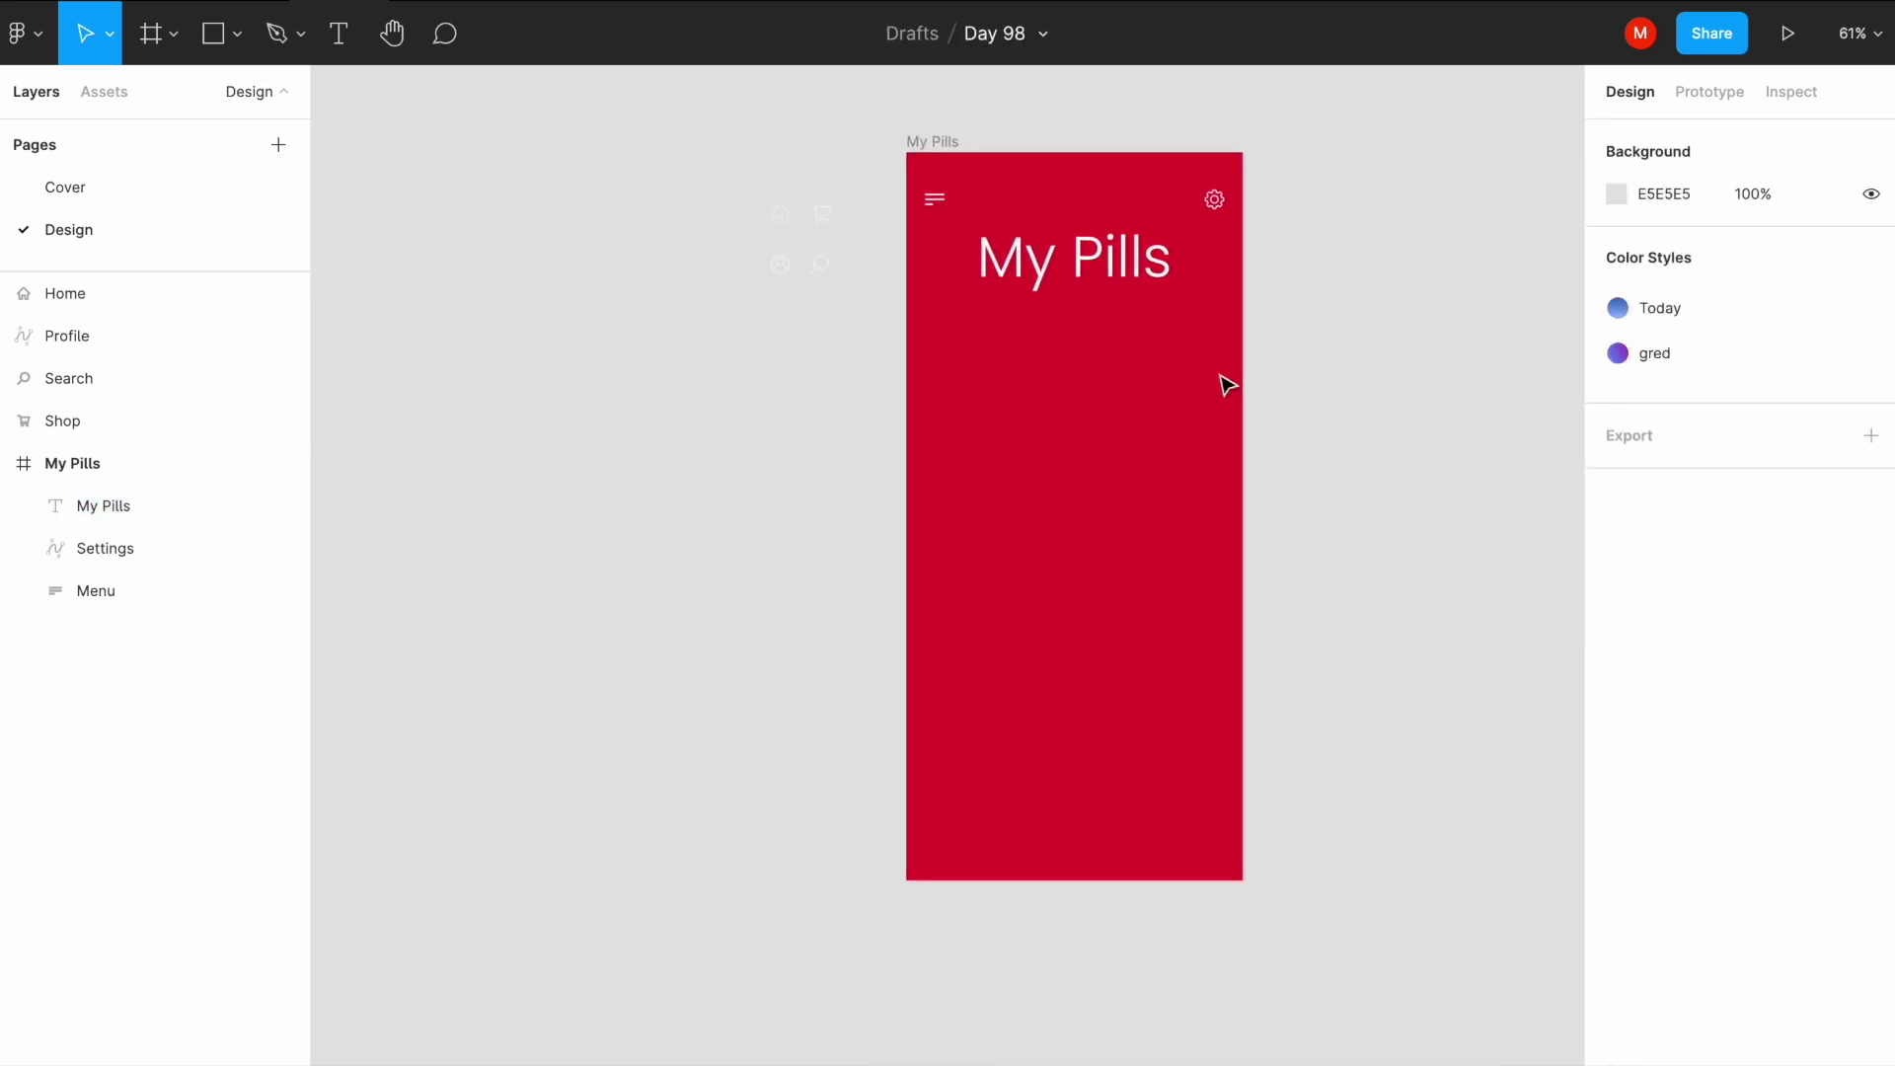
{"action": "left_click", "coordinate": [1108, 292]}
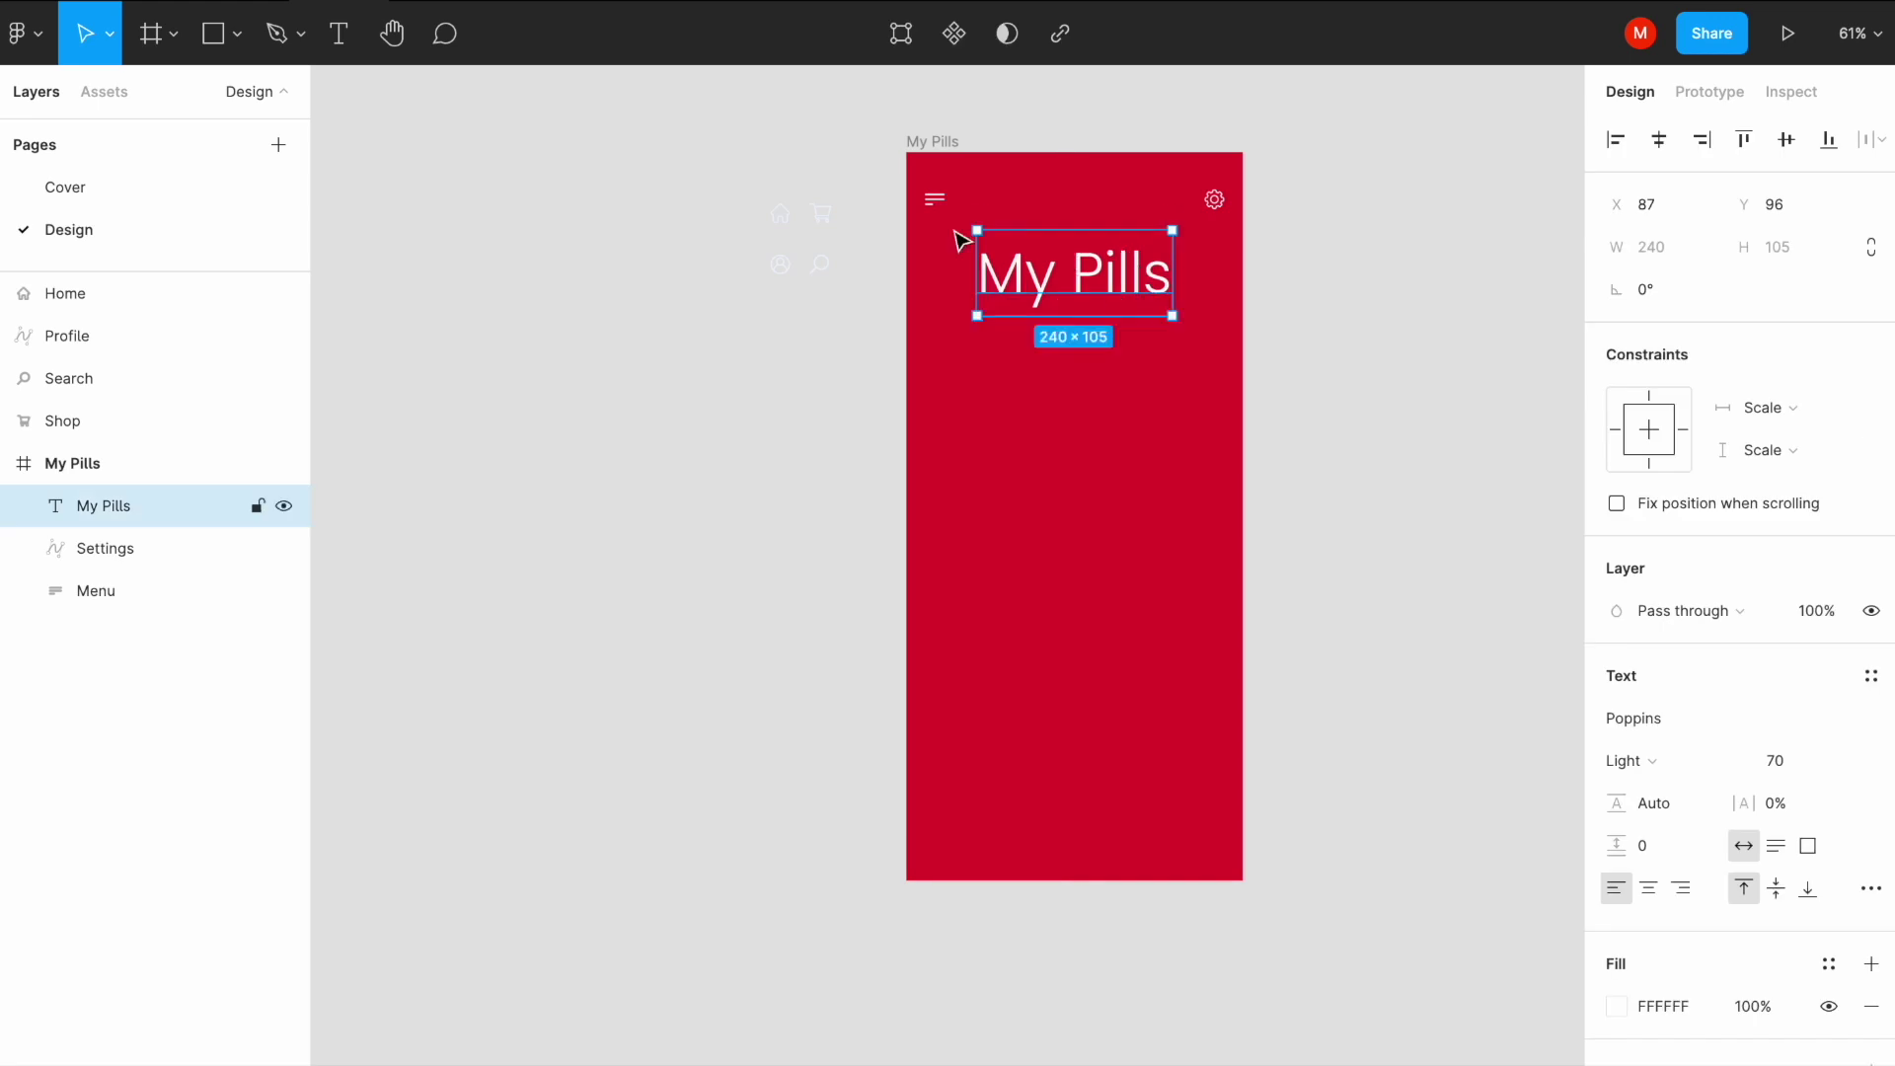
{"action": "left_click", "coordinate": [205, 57]}
Step: Draw a 247×490 rectangle below the heading, fully round it into a pill, and fill it white
{"action": "left_click_drag", "start_coordinate": [971, 364], "coordinate": [1174, 763]}
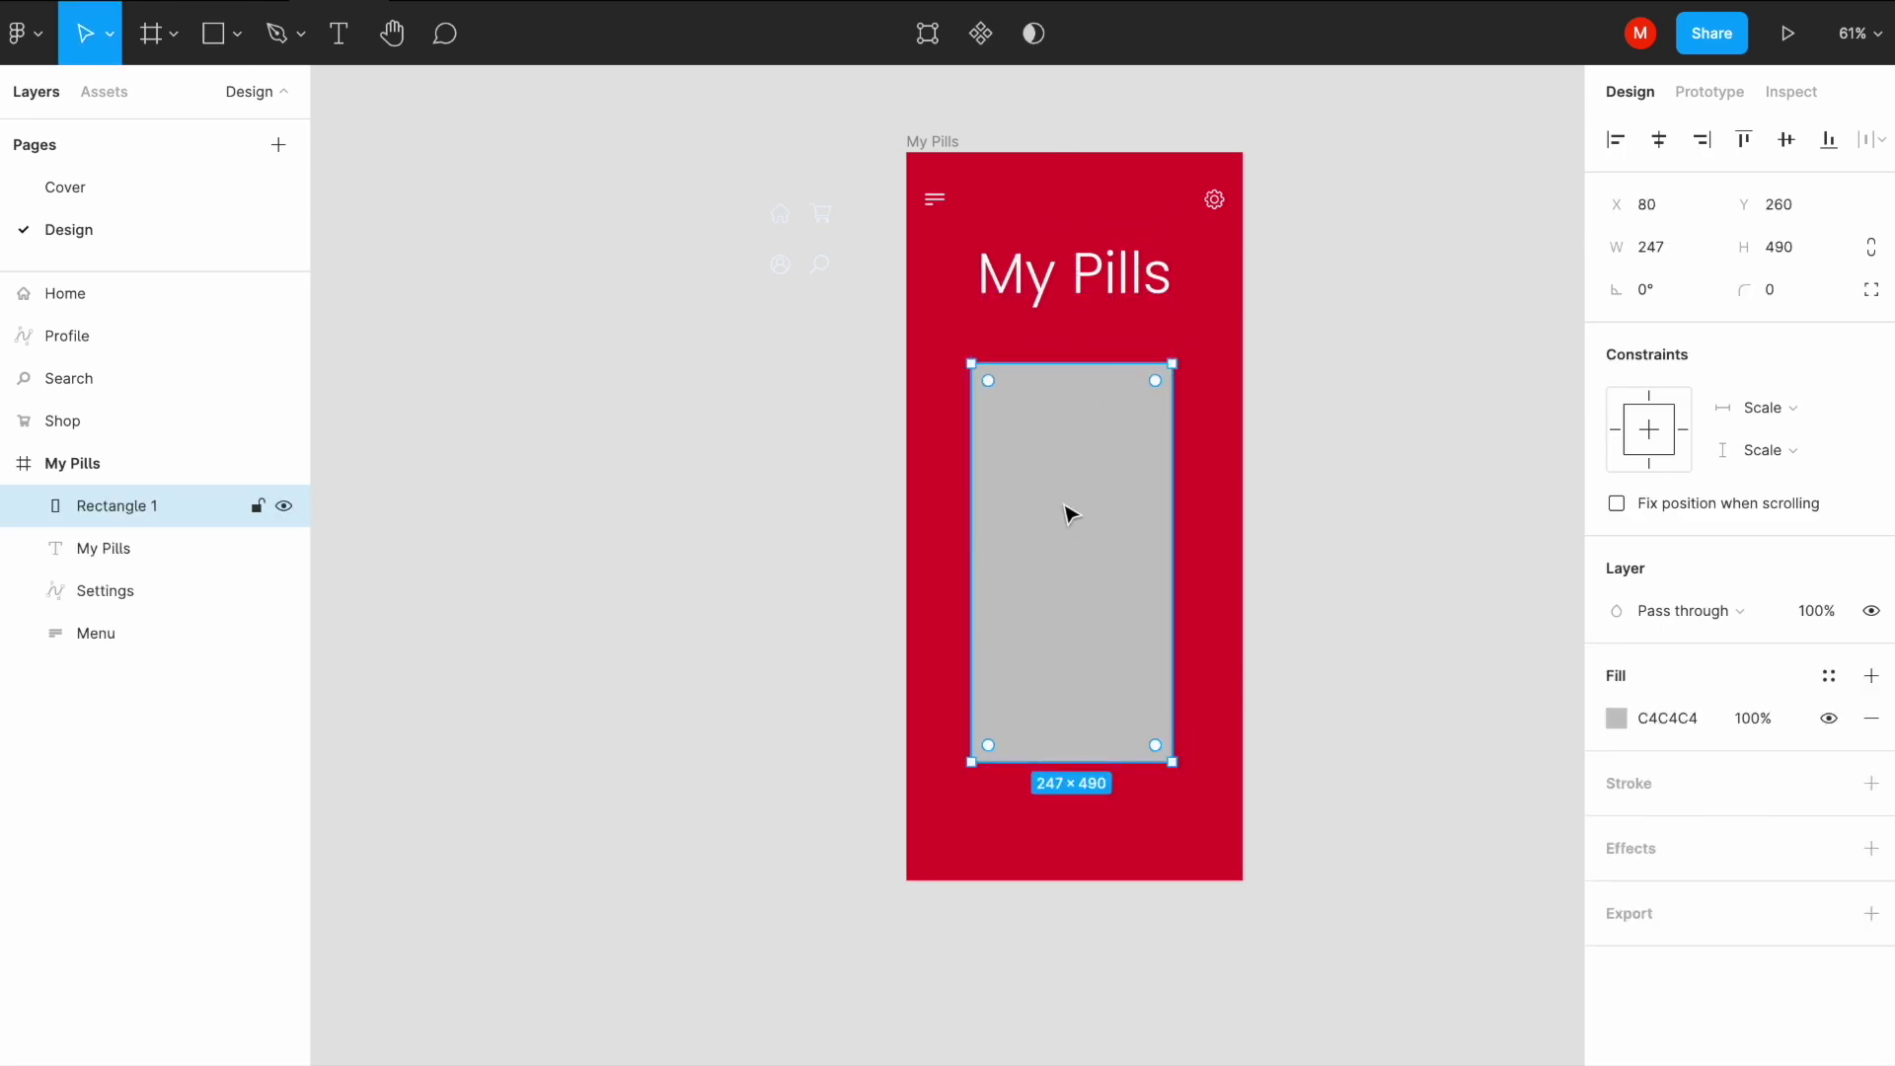
{"action": "mouse_move", "coordinate": [994, 385]}
{"action": "left_mouse_down"}
{"action": "mouse_move", "coordinate": [1057, 583]}
{"action": "mouse_move", "coordinate": [1085, 584]}
{"action": "left_mouse_up"}
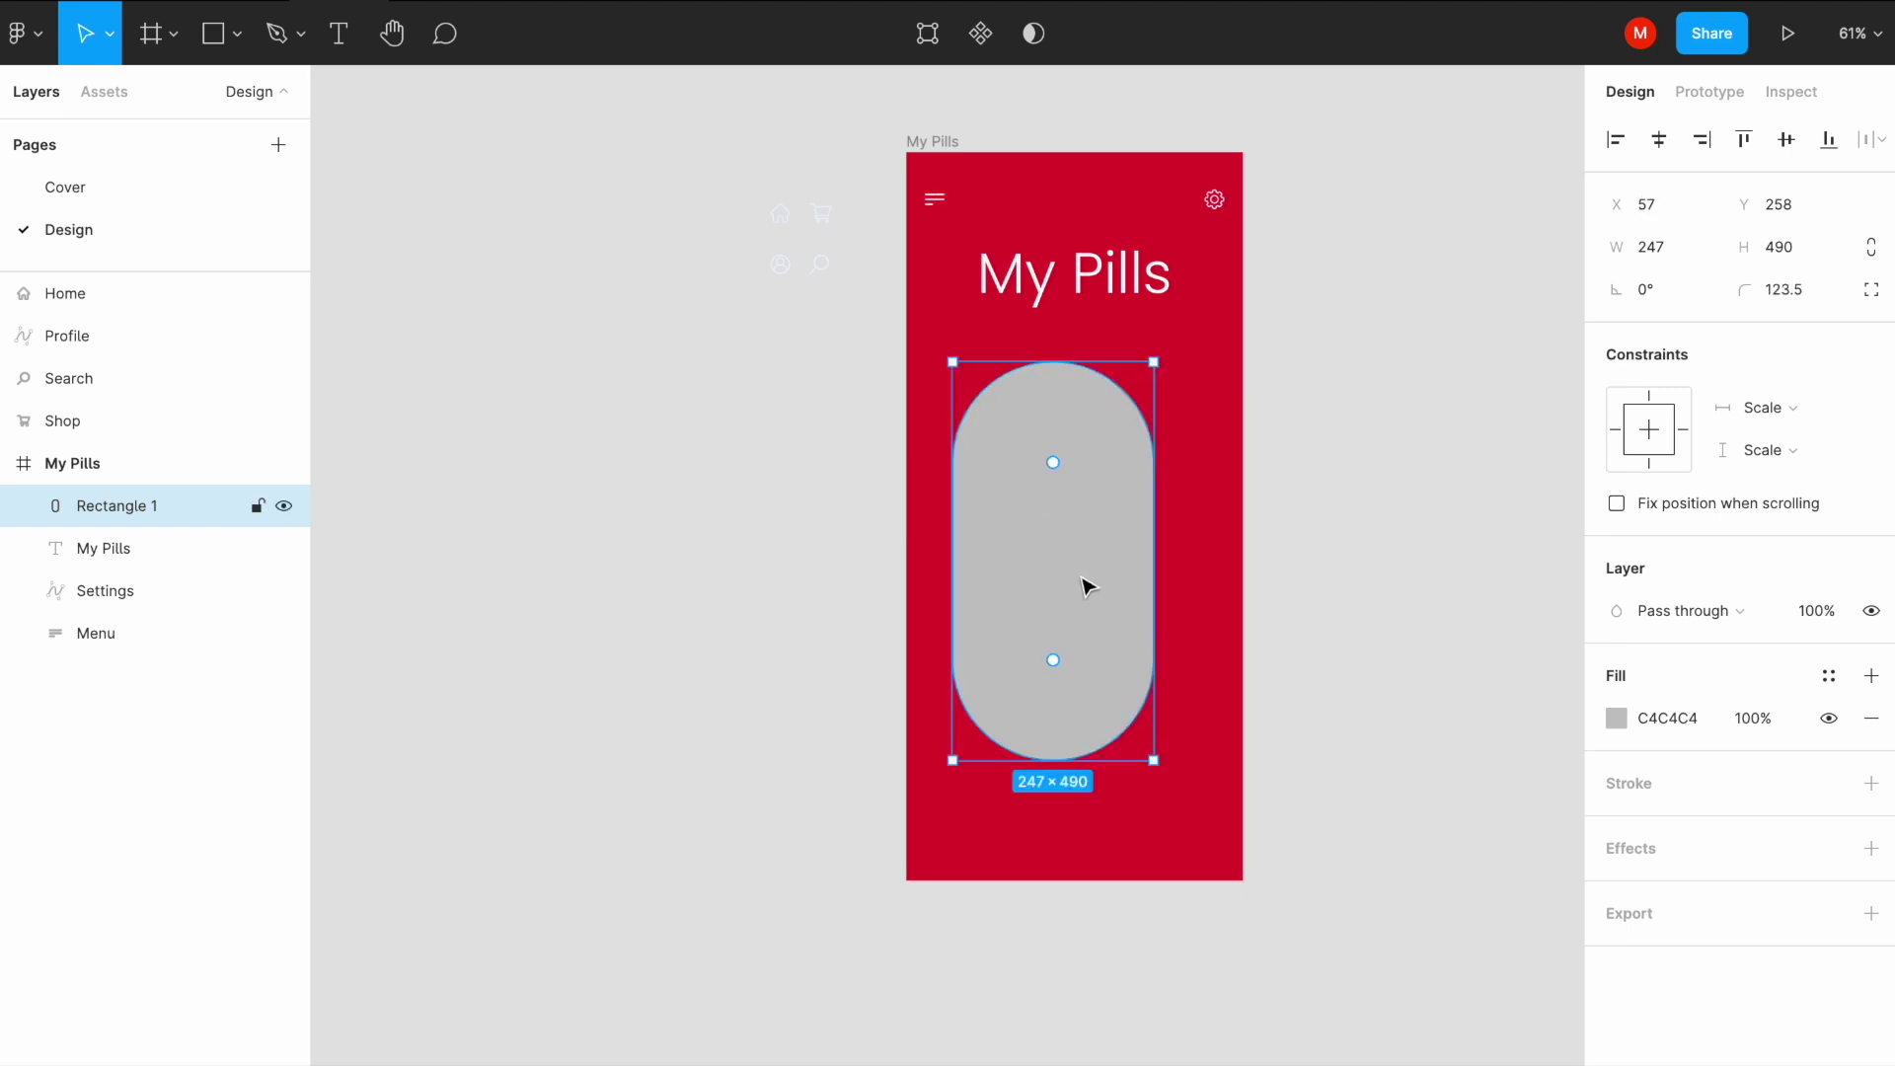
{"action": "scroll", "coordinate": [1131, 721], "scroll_direction": "up", "scroll_amount": 3}
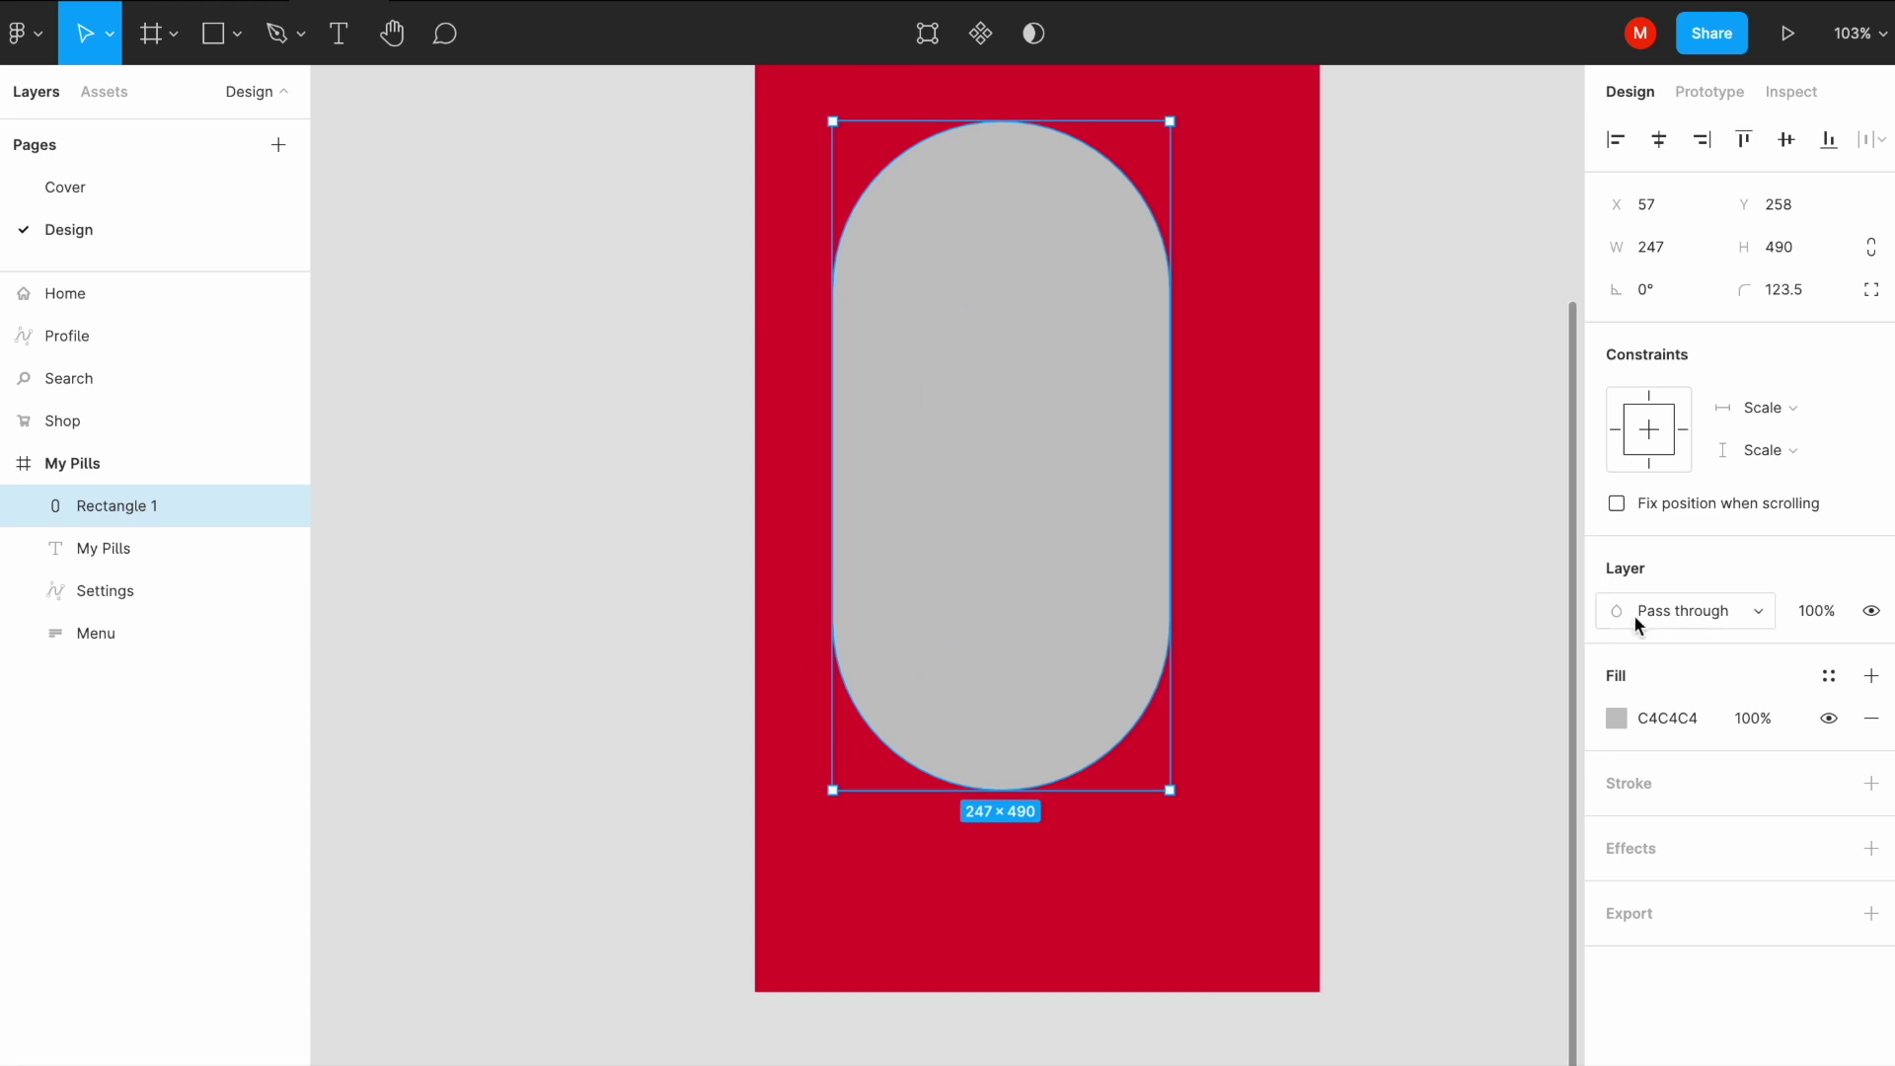
{"action": "left_click", "coordinate": [1616, 718]}
{"action": "left_click_drag", "start_coordinate": [1310, 505], "coordinate": [1270, 480]}
{"action": "left_click", "coordinate": [1559, 449]}
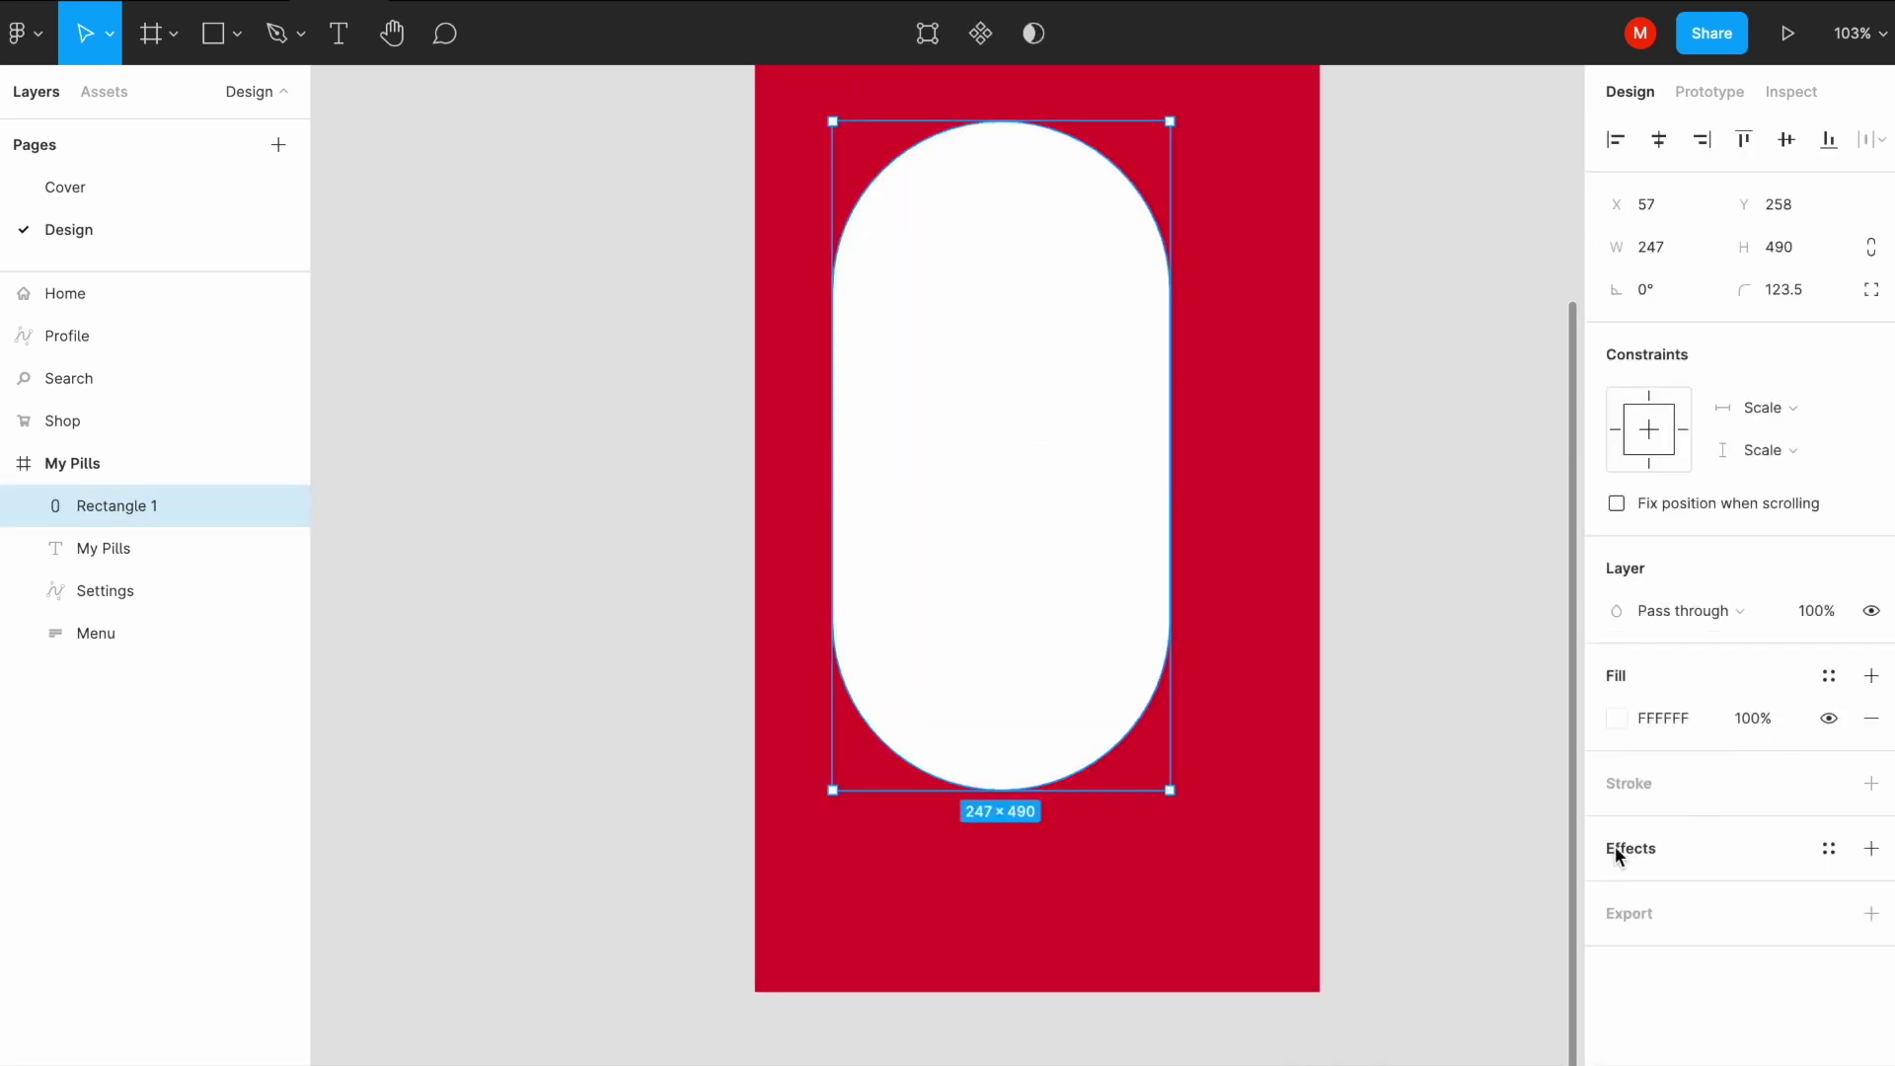
Step: Add a drop shadow to the pill card, adjusting its spread and setting opacity to 22
{"action": "left_click", "coordinate": [1618, 850]}
{"action": "left_click", "coordinate": [1616, 891]}
{"action": "left_click", "coordinate": [1500, 994]}
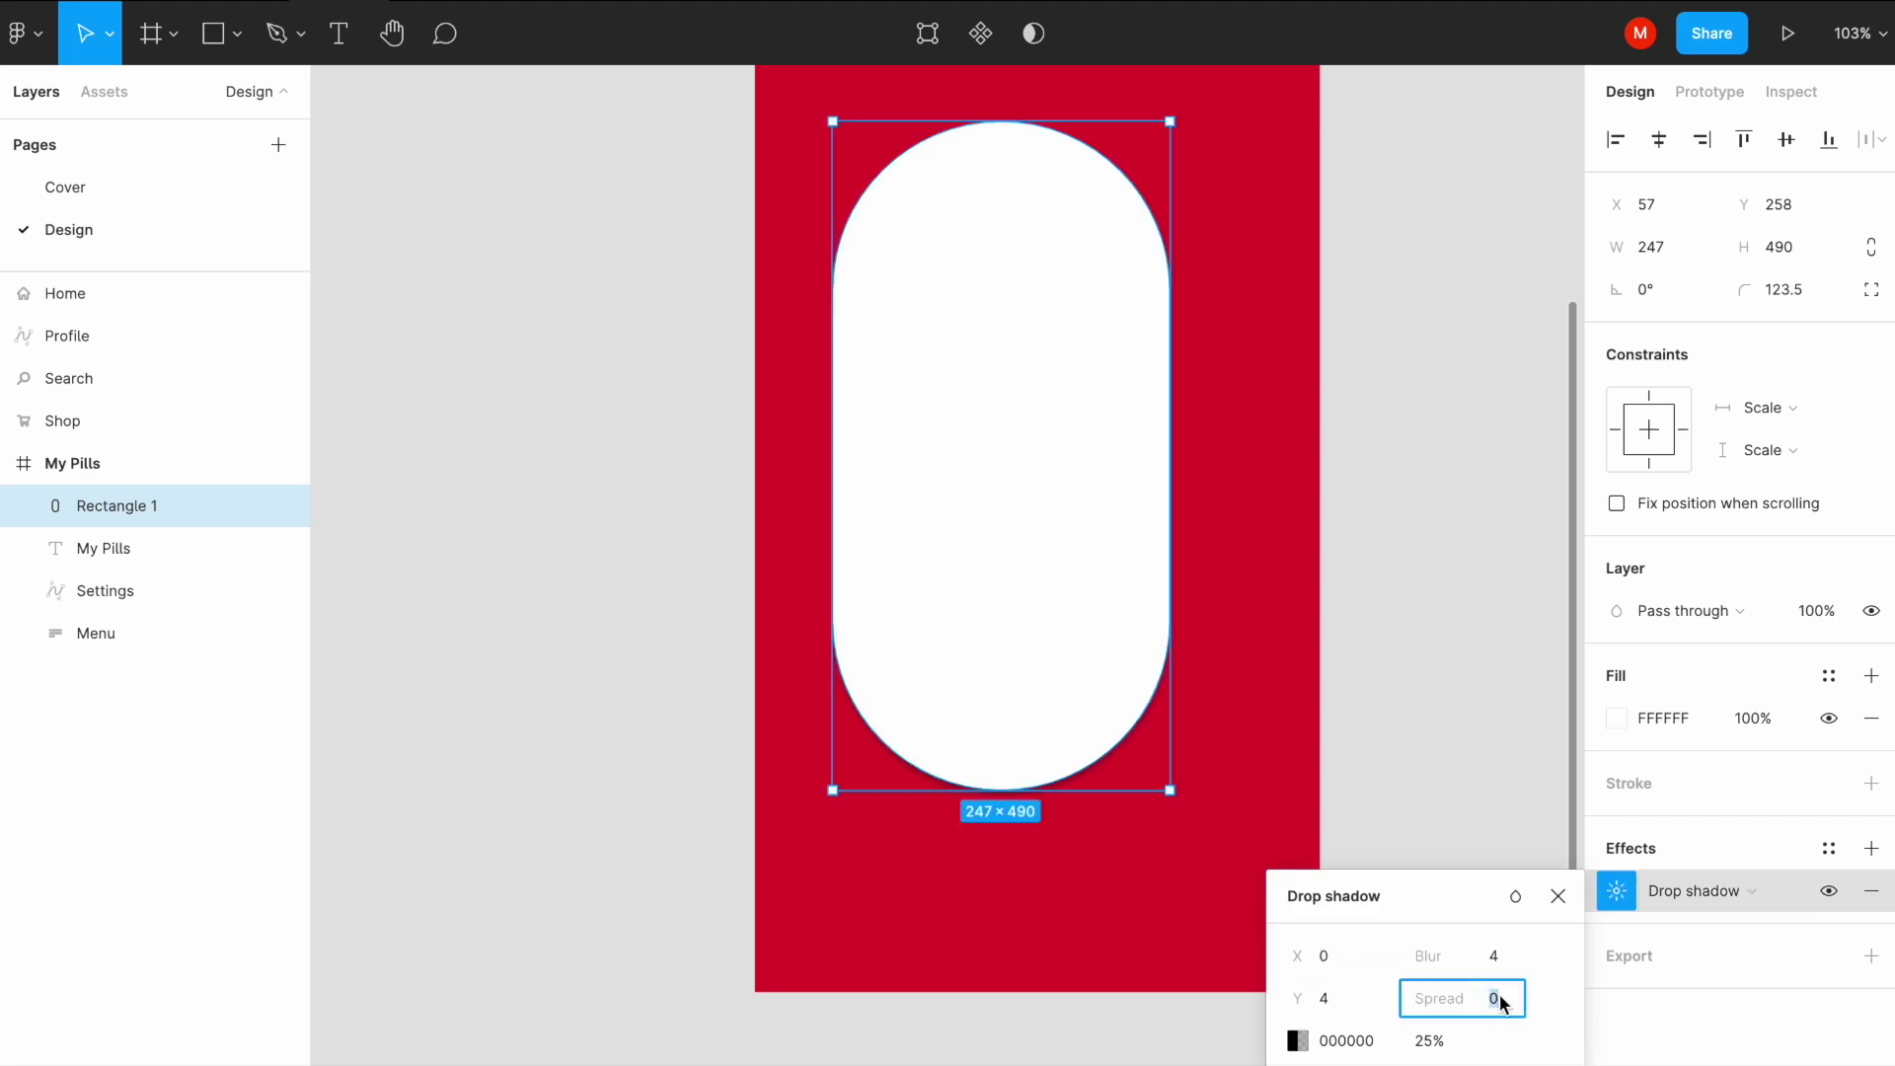
{"action": "type", "text": "2"}
{"action": "key", "text": "Return"}
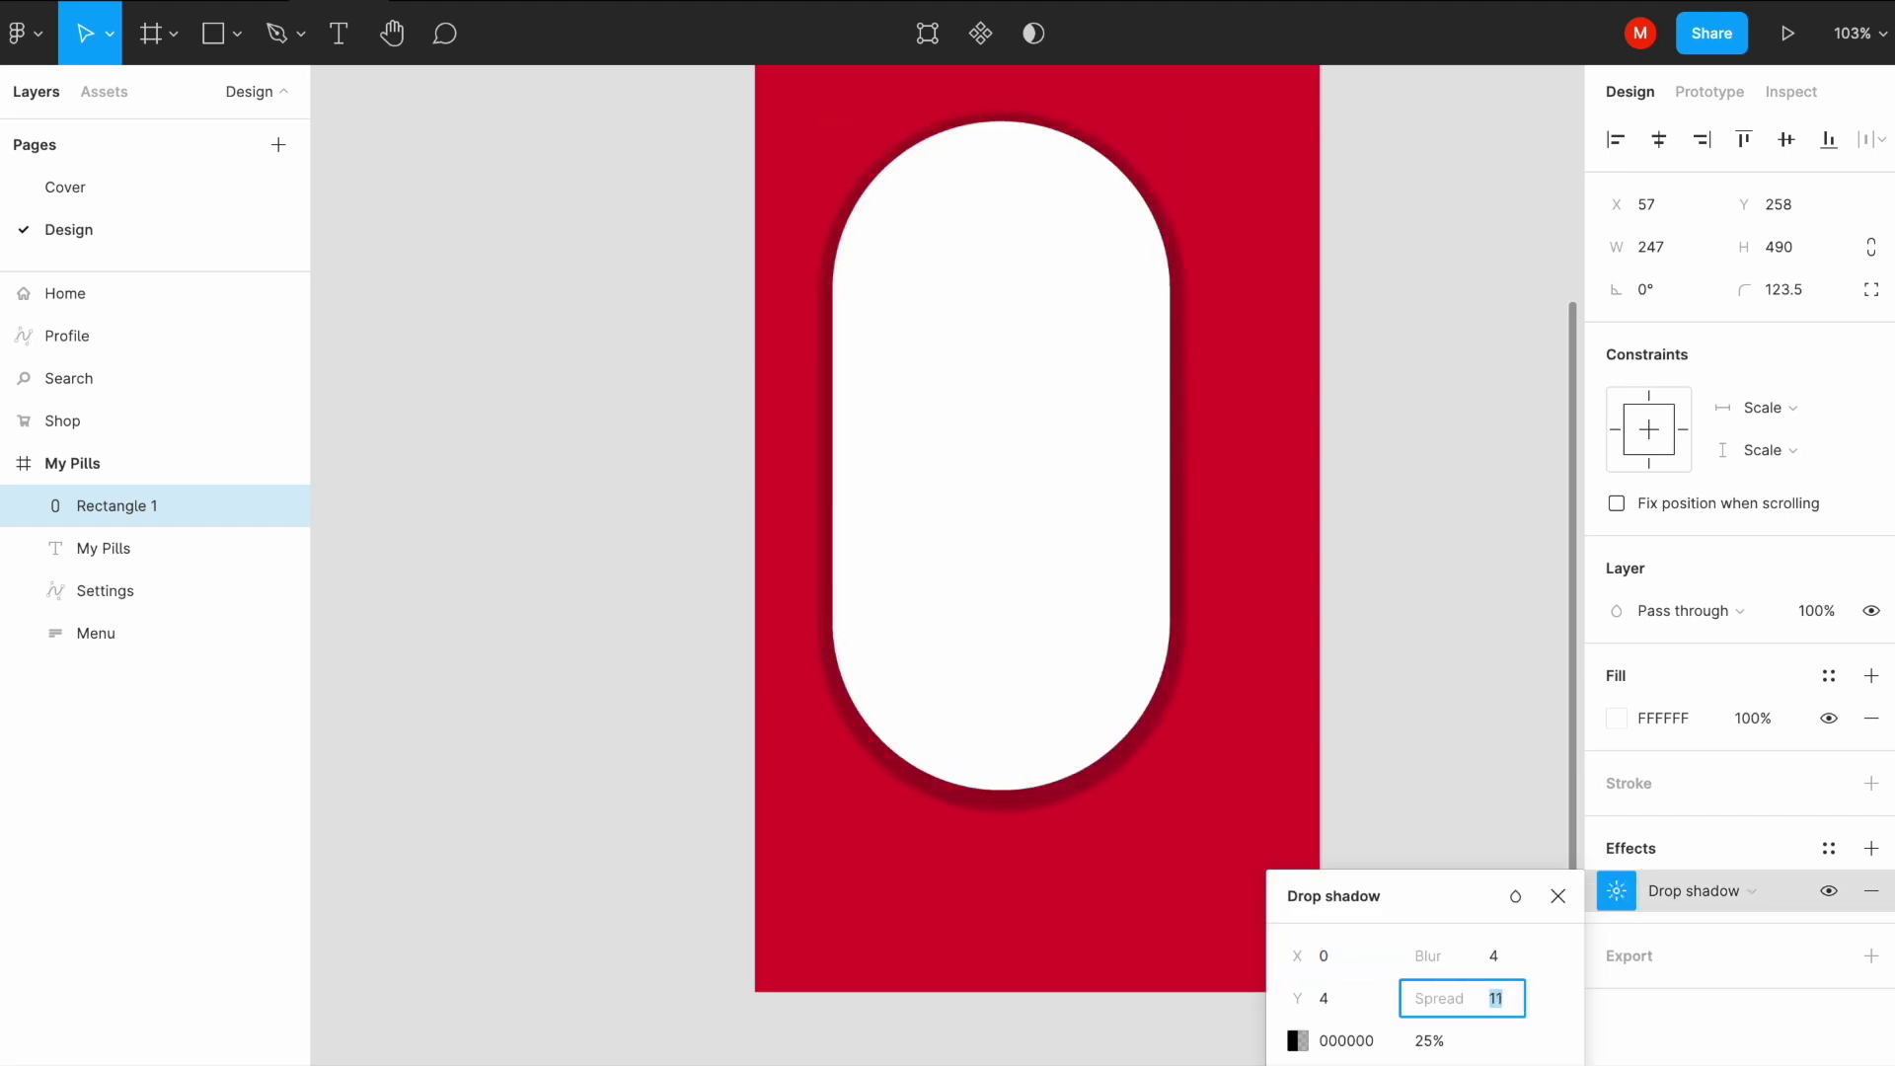
{"action": "type", "text": "5"}
{"action": "key", "text": "Return"}
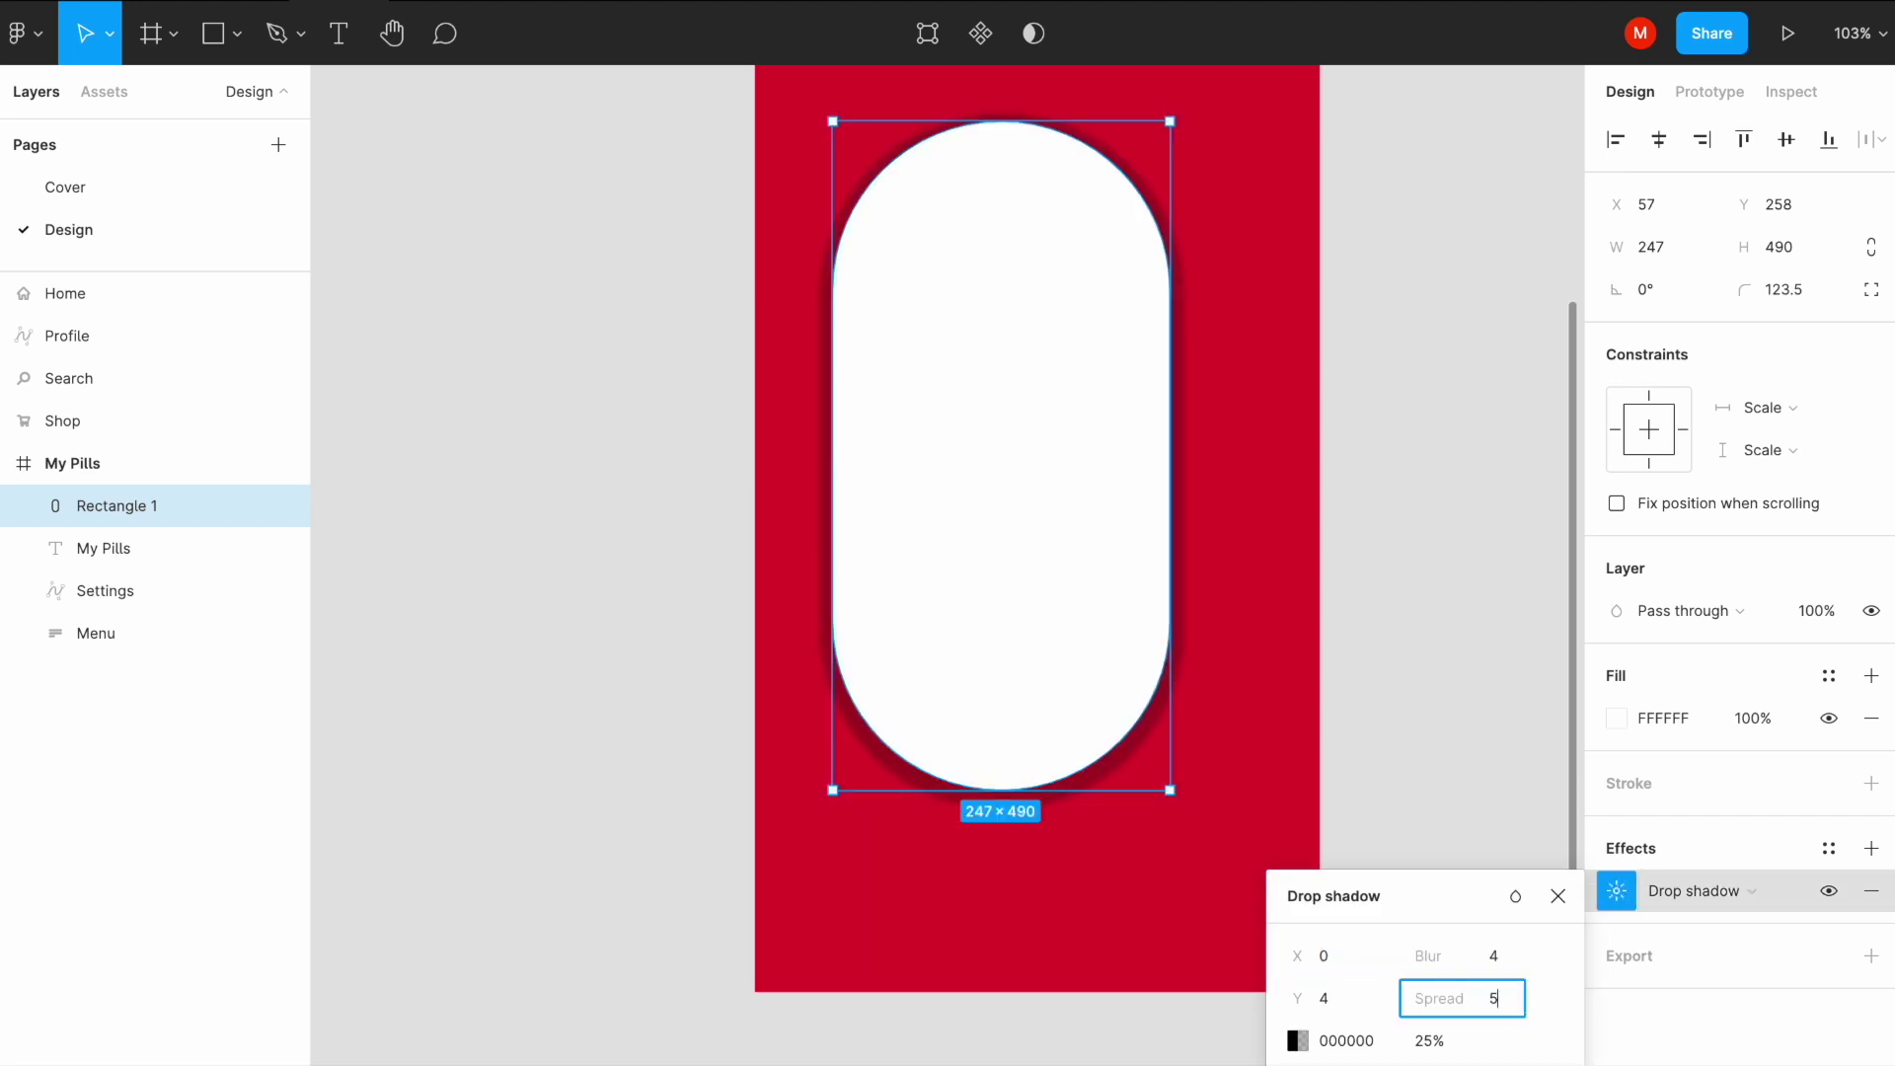
{"action": "left_click", "coordinate": [1353, 998]}
{"action": "left_click", "coordinate": [1429, 1041]}
{"action": "type", "text": "22"}
{"action": "key", "text": "Return"}
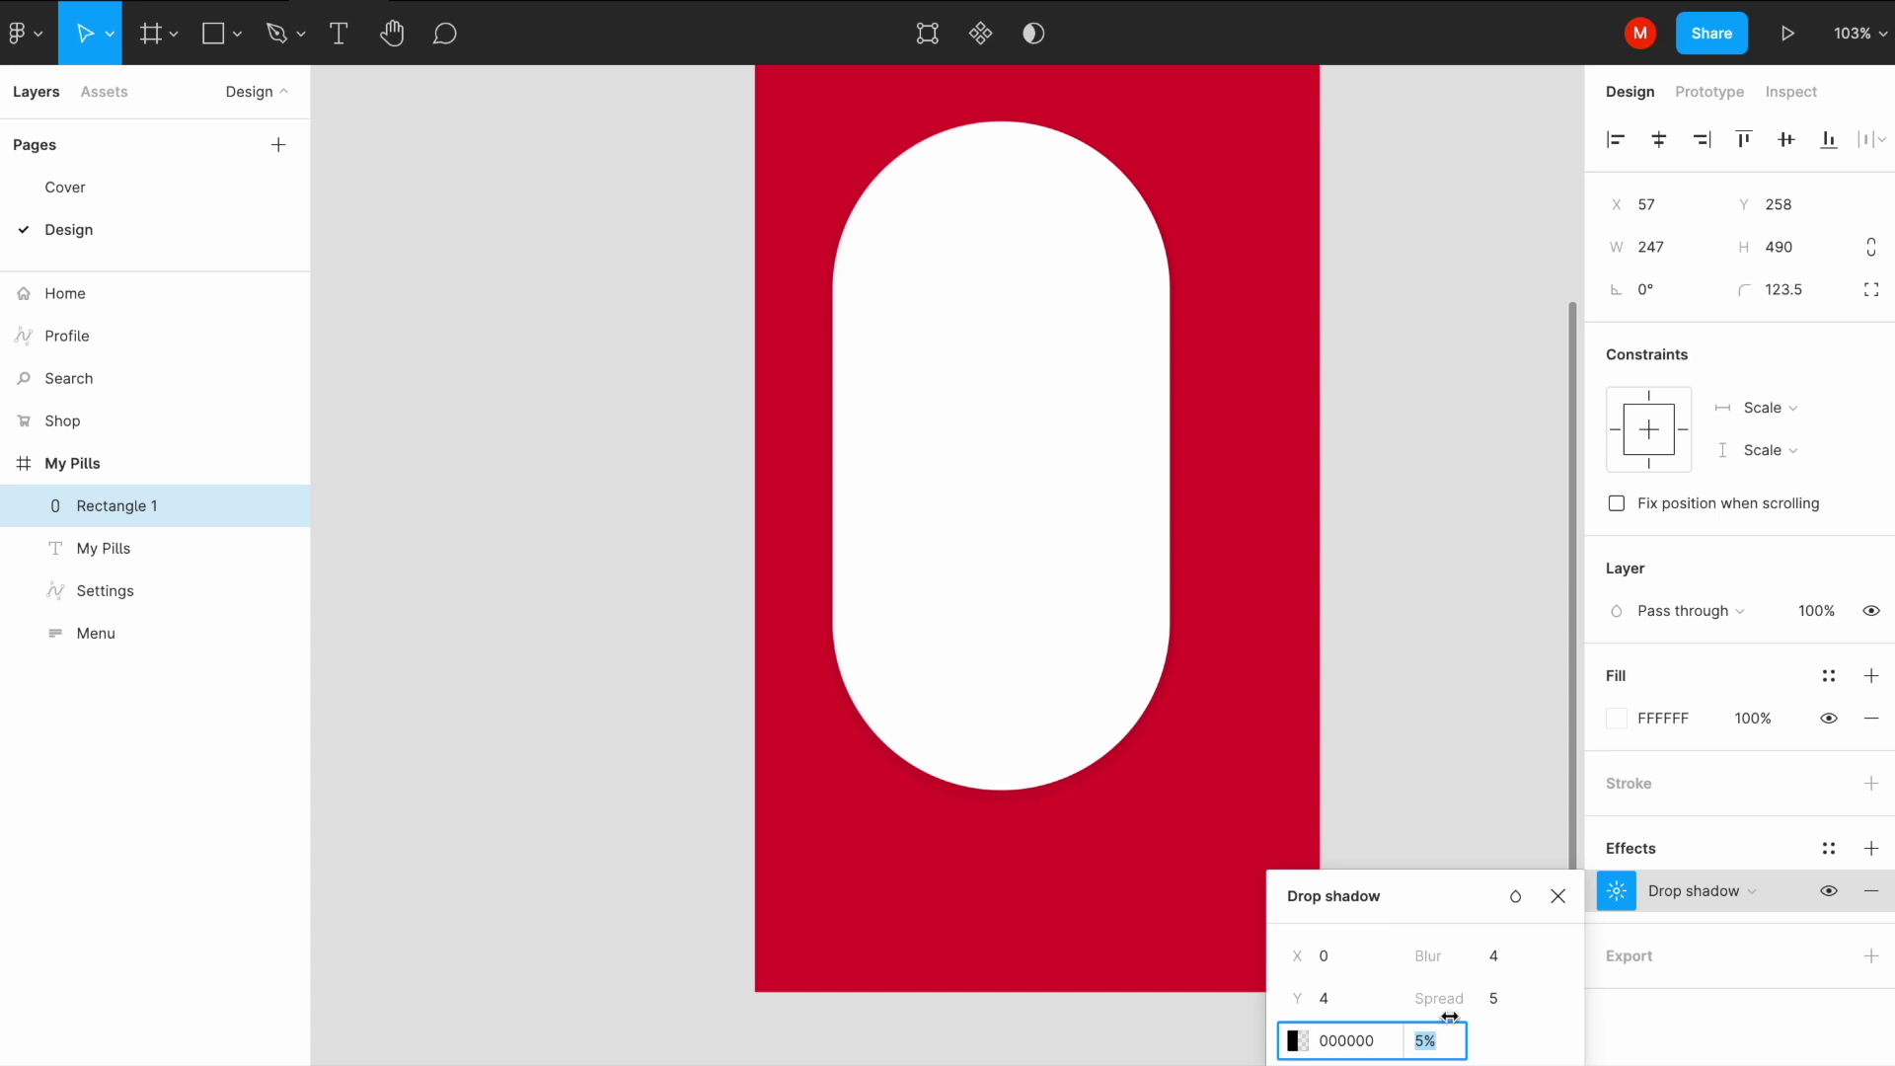
Step: Lower the drop shadow's Y offset to 5
{"action": "left_click", "coordinate": [1495, 958]}
{"action": "type", "text": "10"}
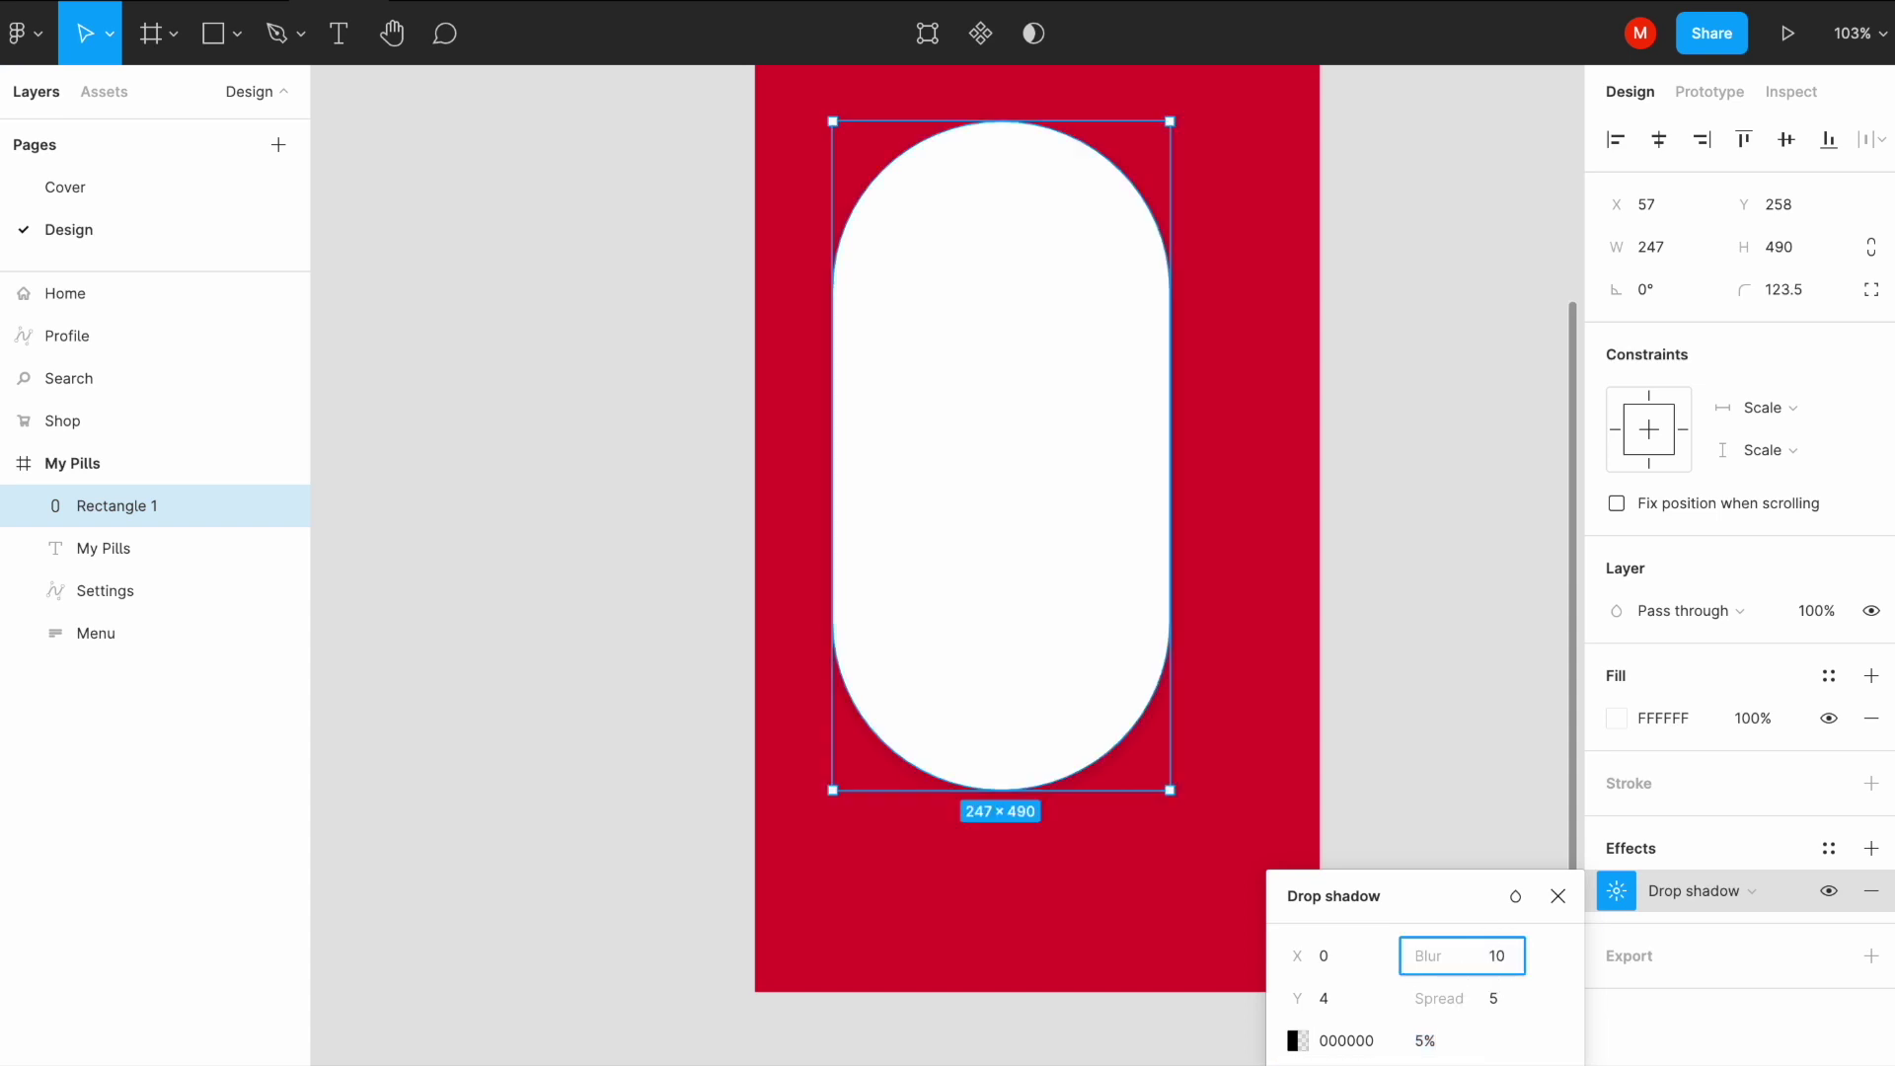
{"action": "left_click", "coordinate": [1359, 994]}
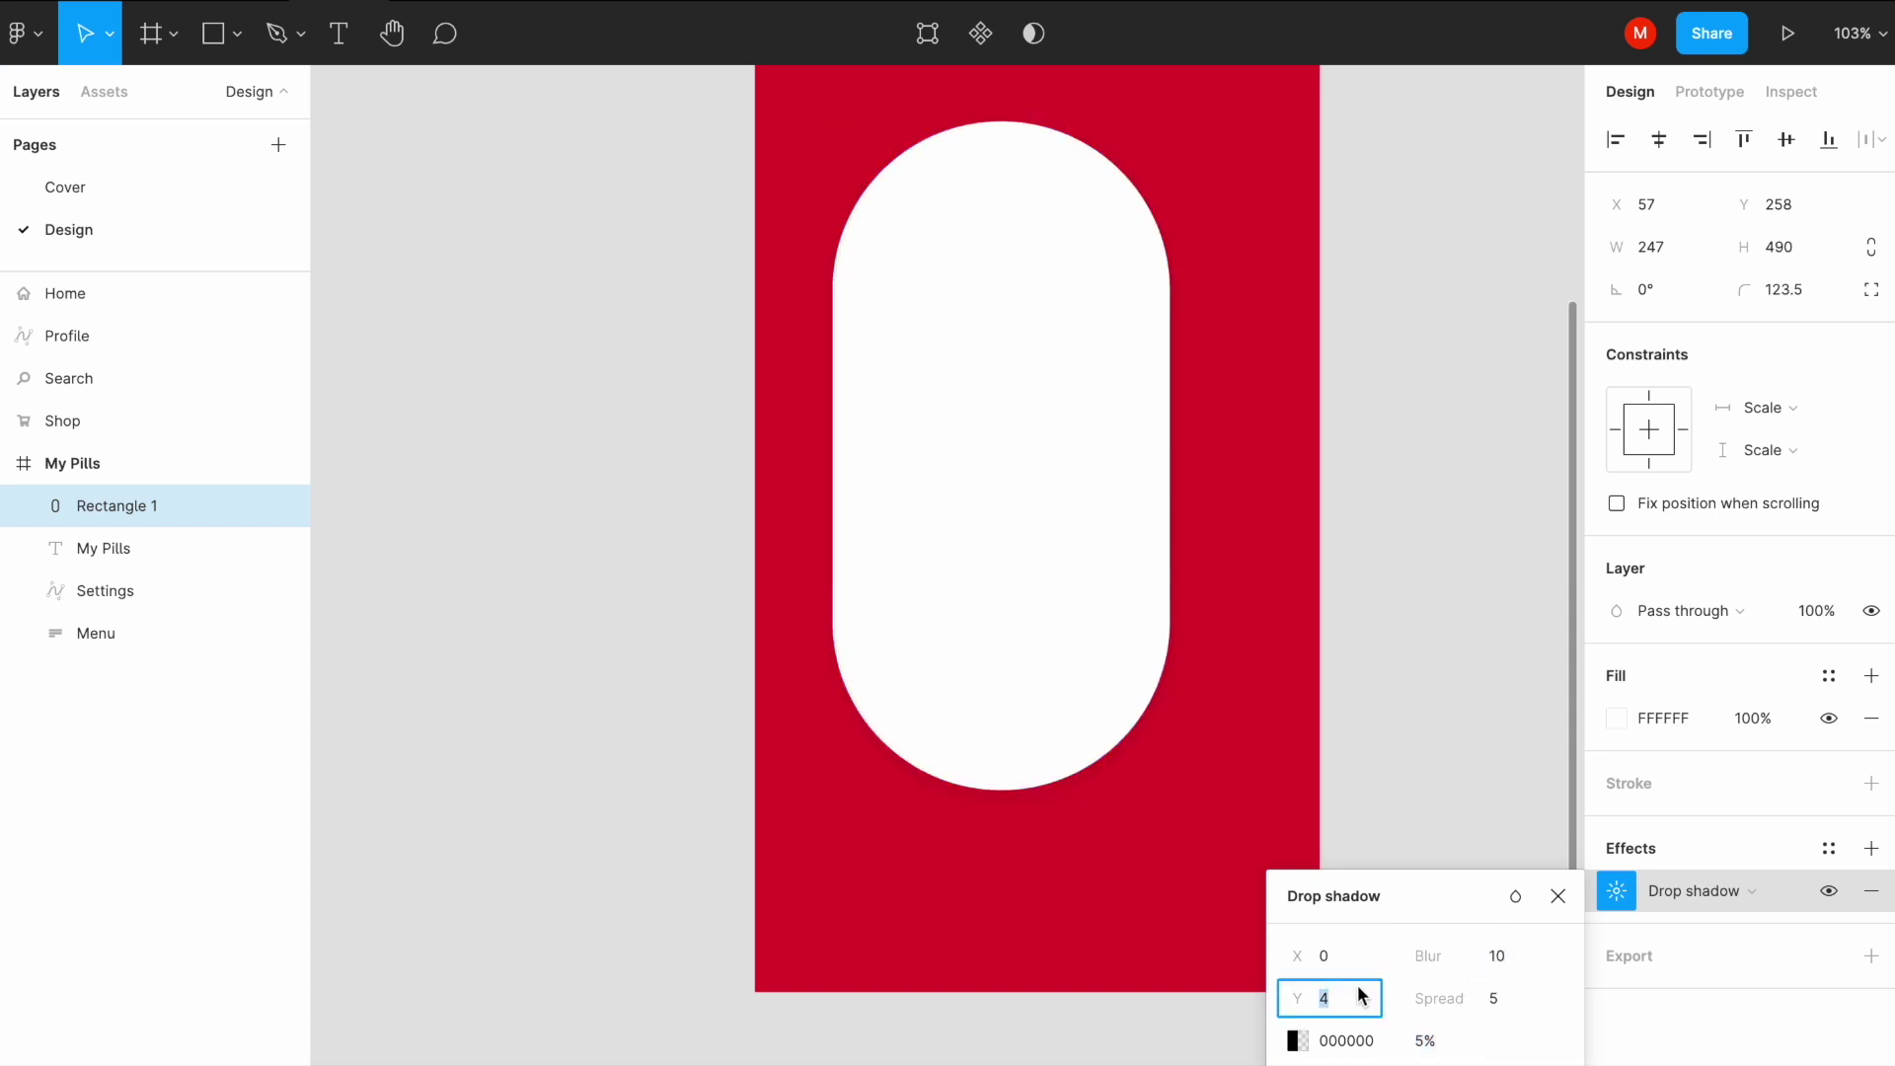
{"action": "type", "text": "6"}
{"action": "key", "text": "Down"}
{"action": "left_click", "coordinate": [1569, 893]}
Step: Nudge the white pill card slightly up and left in the frame
{"action": "left_click", "coordinate": [1513, 520]}
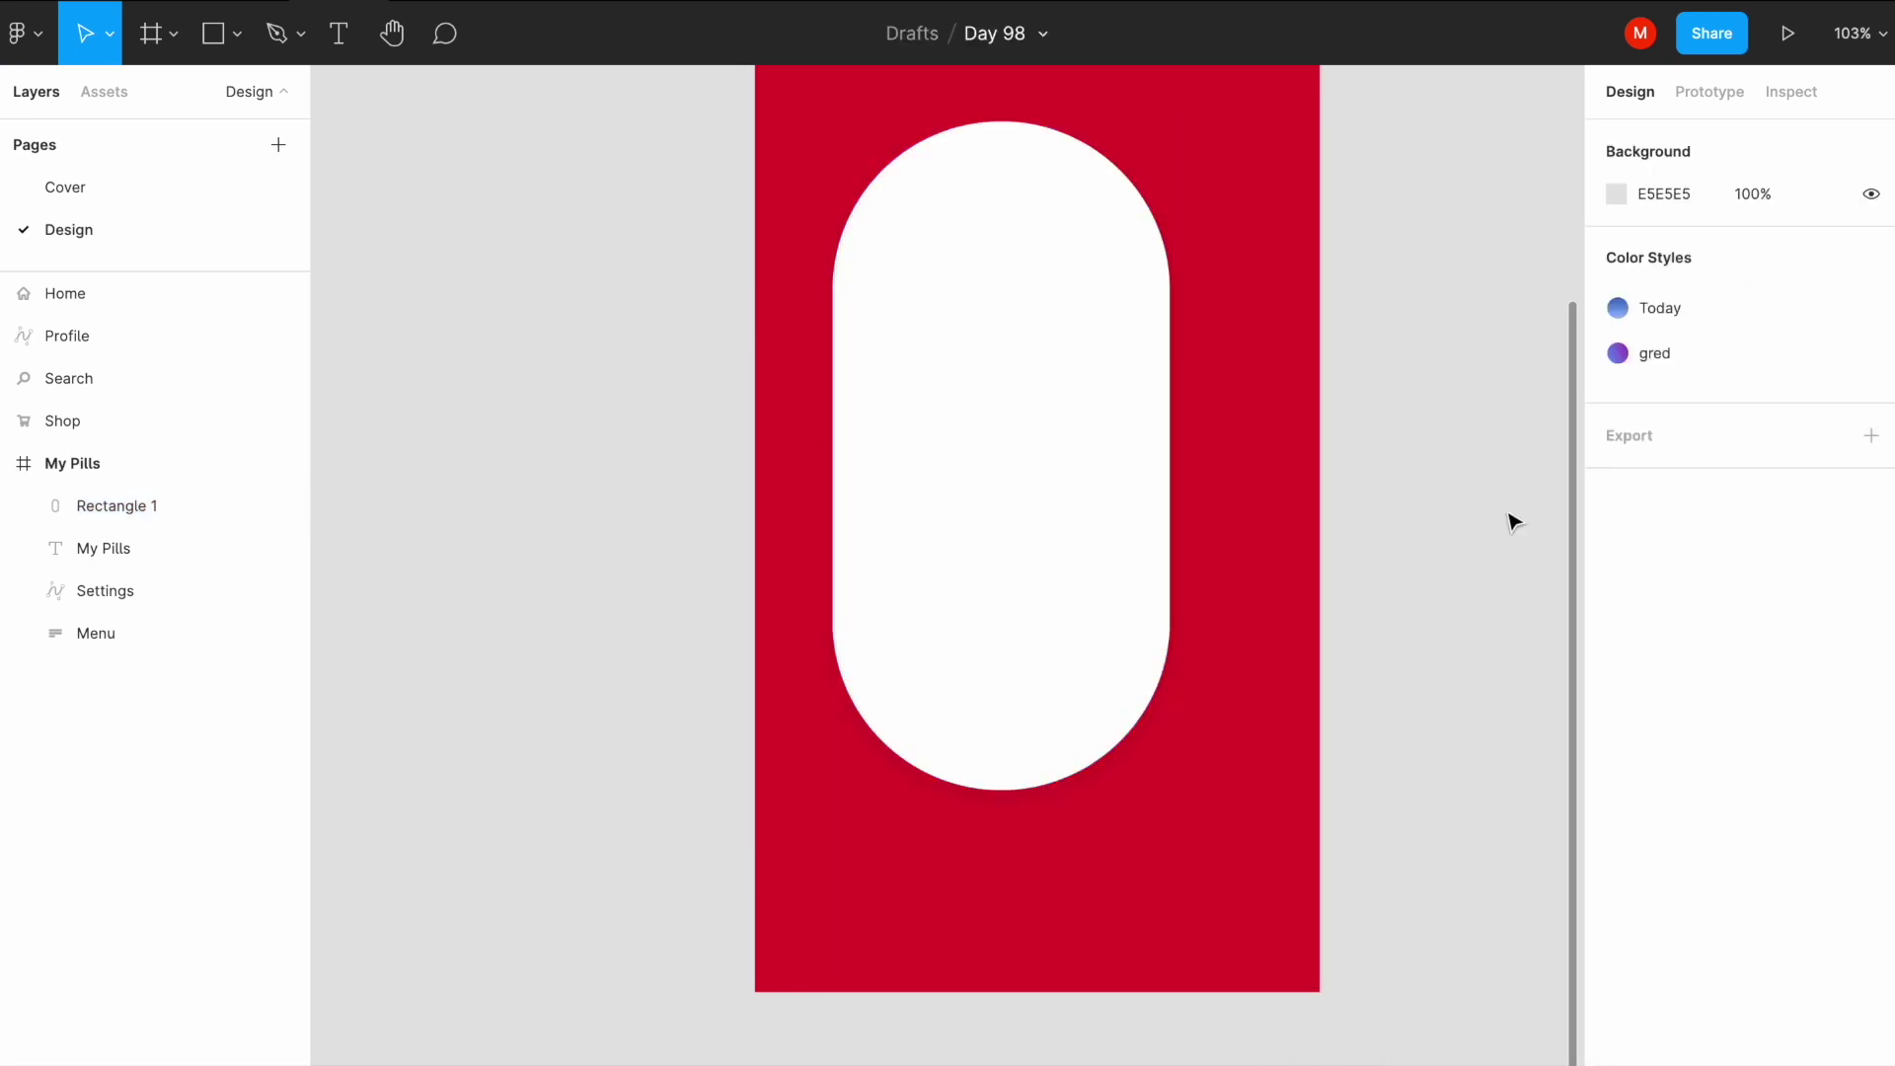
{"action": "scroll", "coordinate": [1225, 383], "scroll_direction": "down", "scroll_amount": 5}
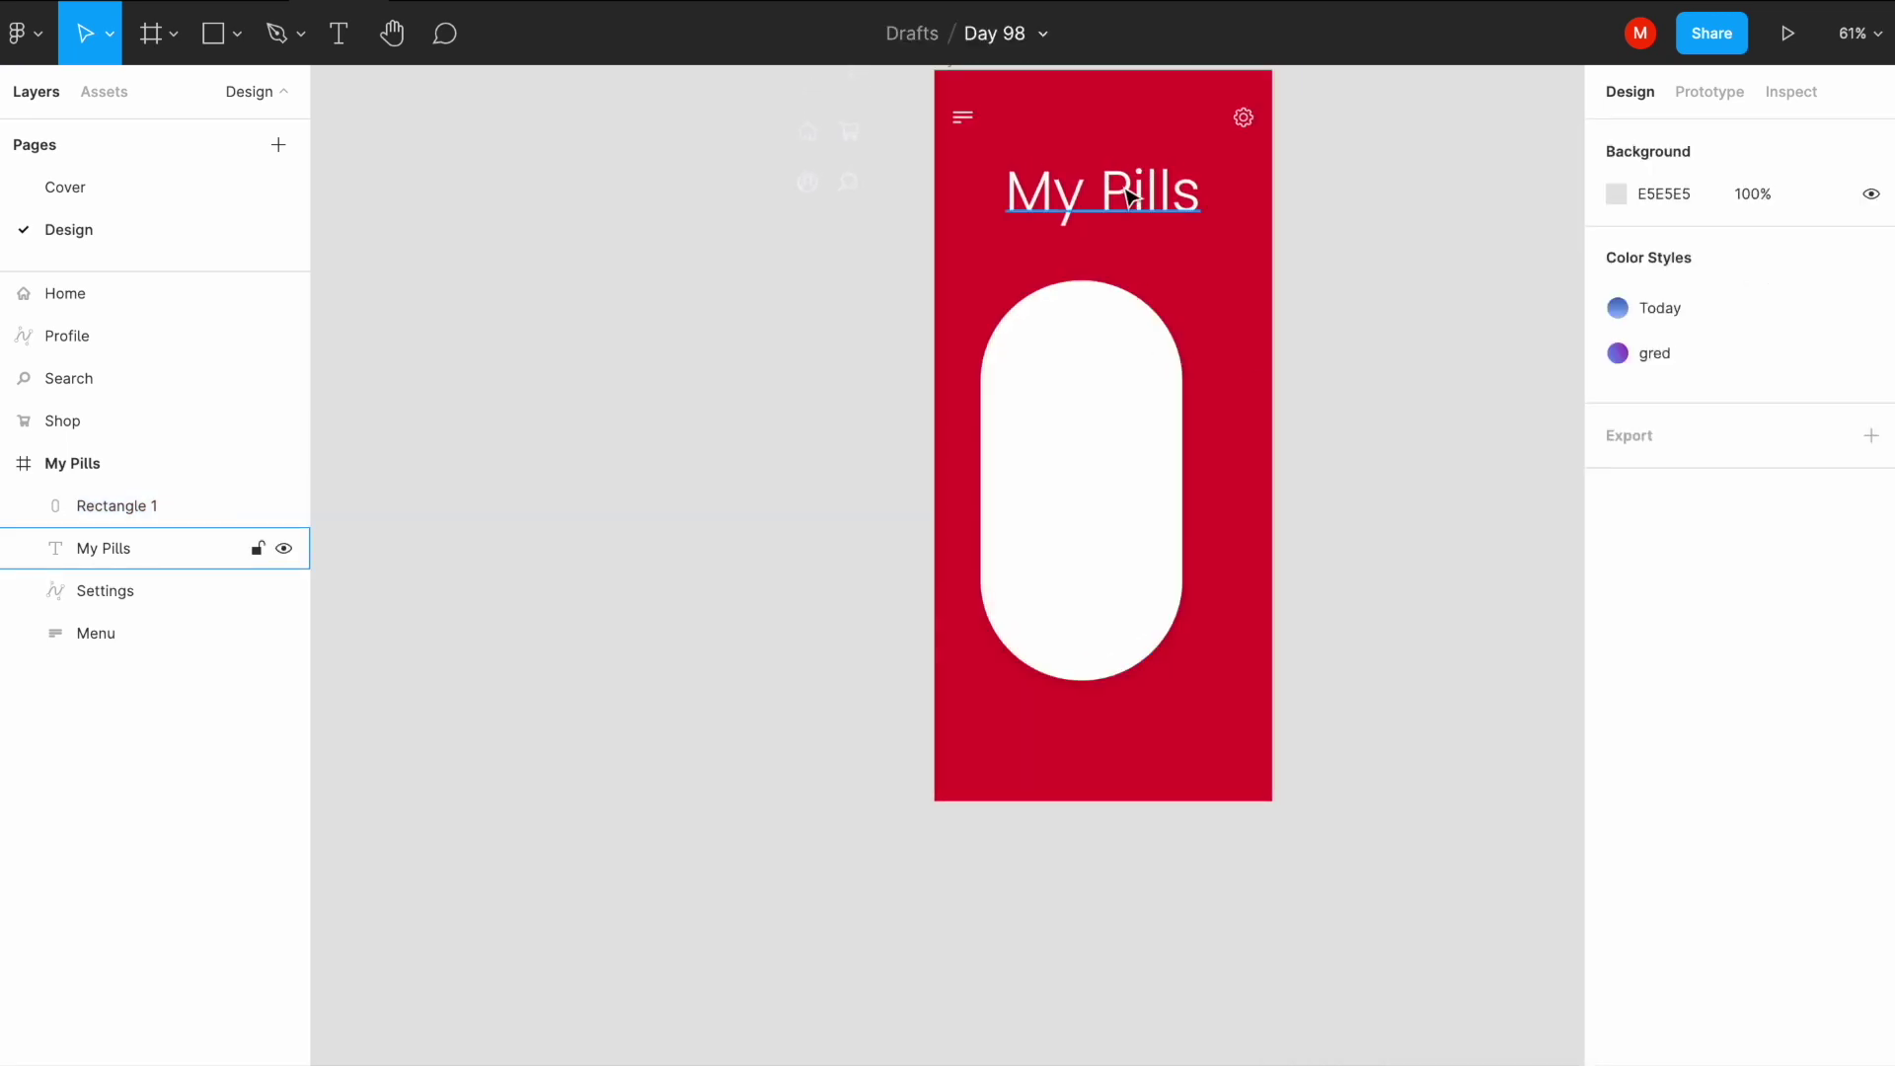
{"action": "left_click", "coordinate": [1130, 194]}
{"action": "left_click", "coordinate": [1219, 192]}
{"action": "left_click", "coordinate": [1054, 447]}
{"action": "left_click_drag", "start_coordinate": [1053, 446], "coordinate": [1048, 438]}
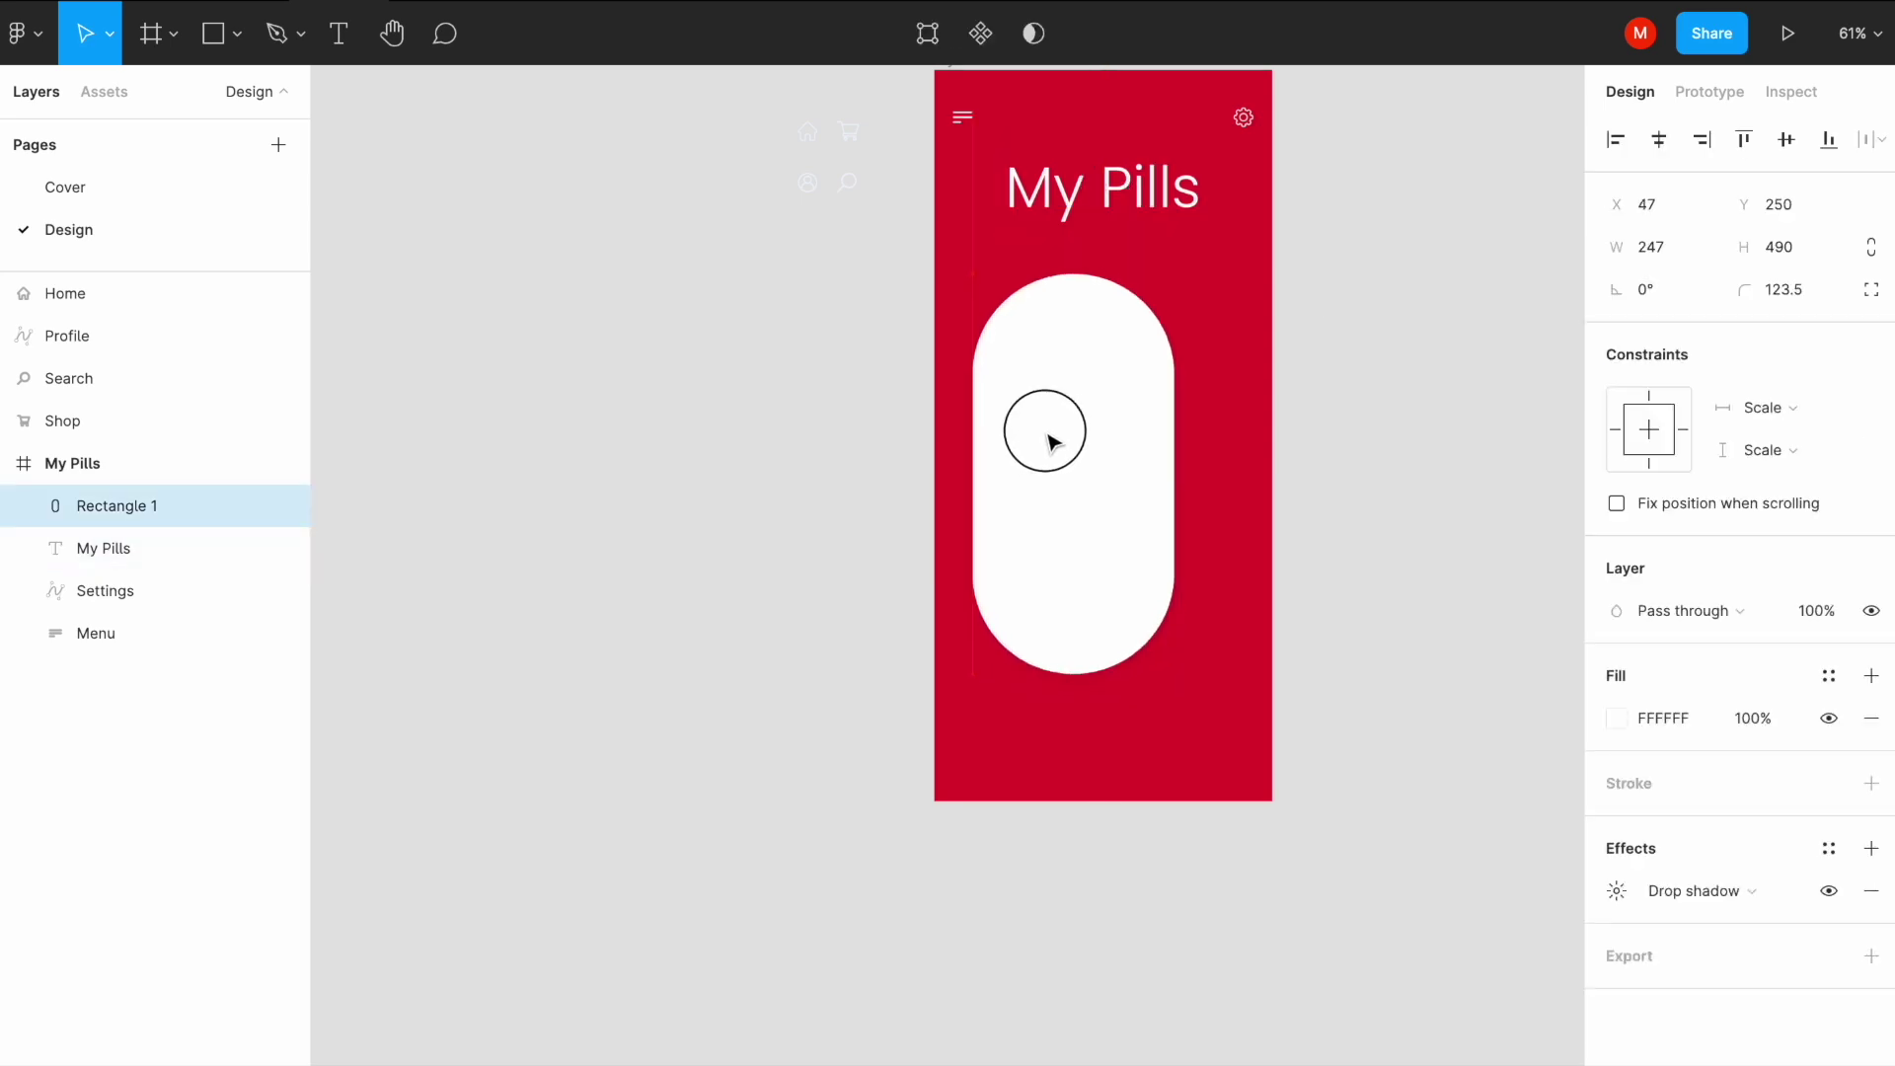
{"action": "left_click", "coordinate": [1327, 399]}
{"action": "scroll", "coordinate": [1327, 399], "scroll_direction": "down", "scroll_amount": 3}
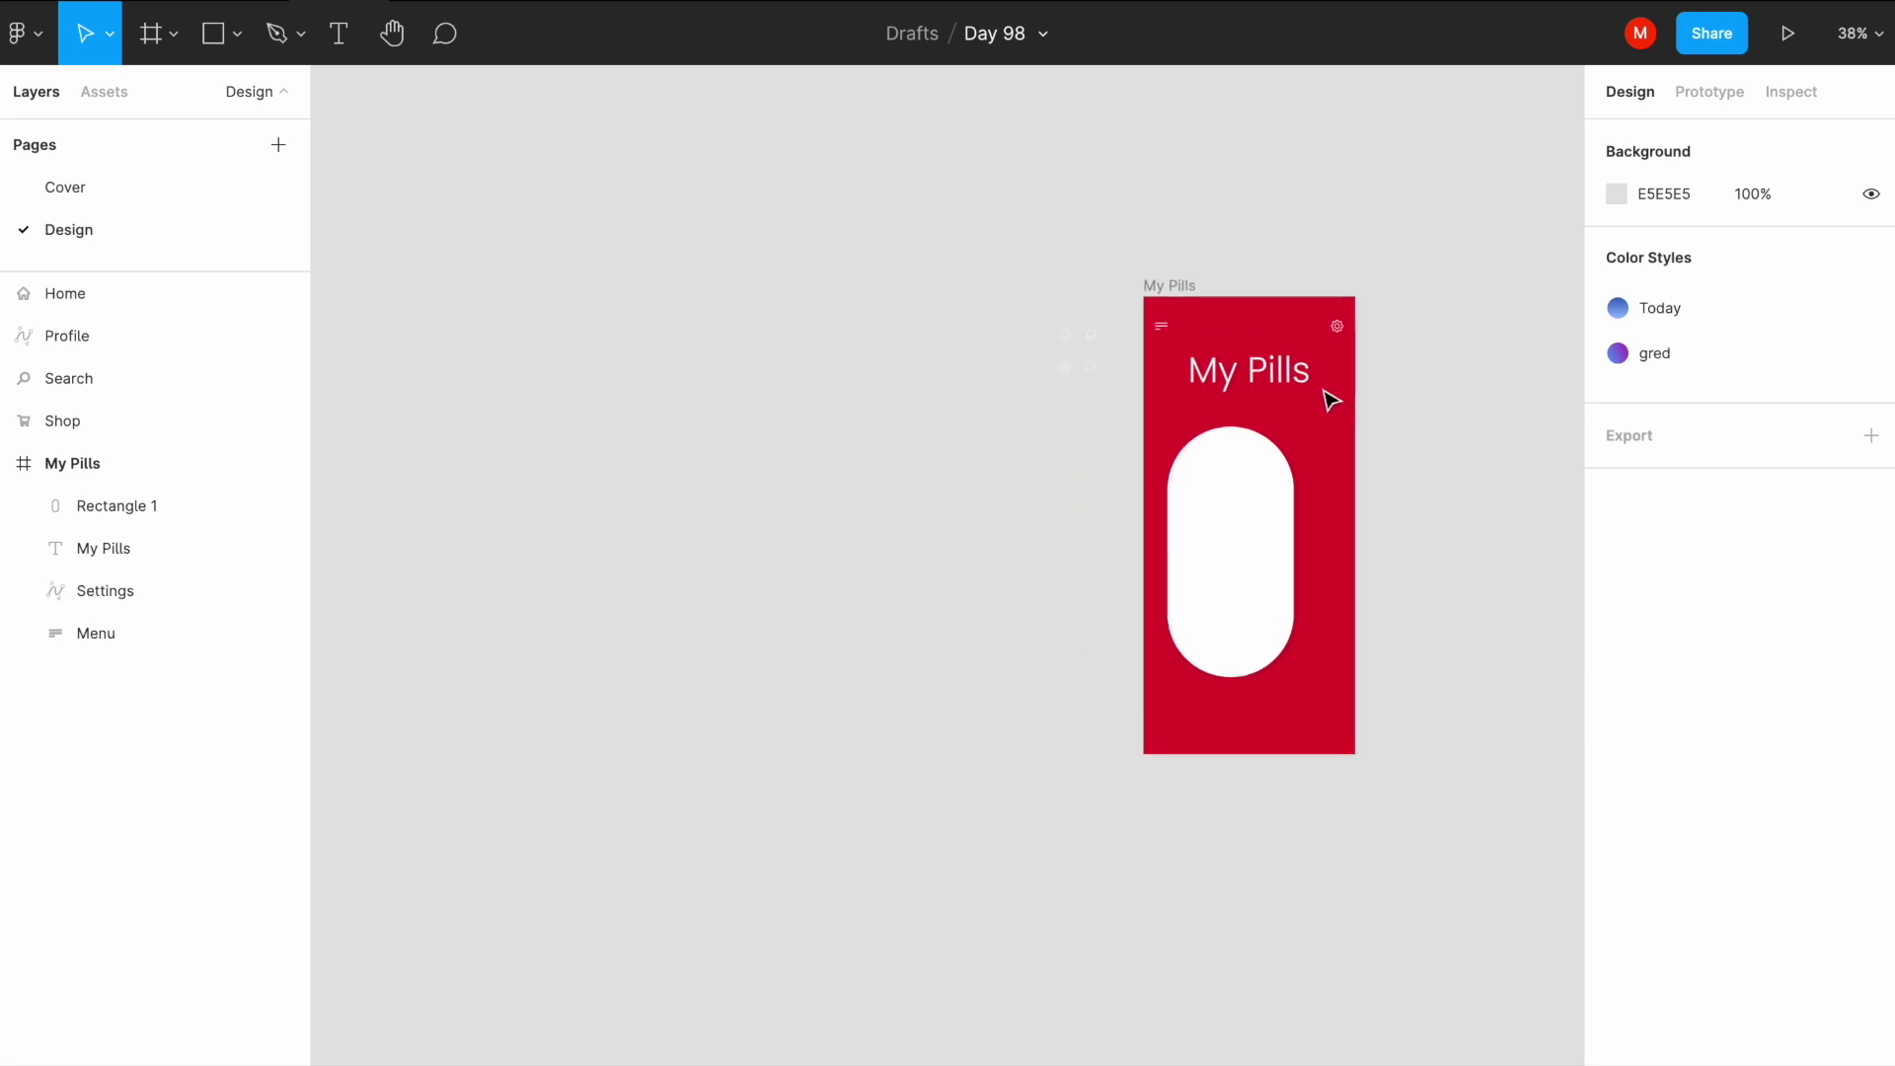
Step: Draw a rectangle near the top of the card and fill it with the Pills.png image
{"action": "scroll", "coordinate": [1093, 383], "scroll_direction": "up", "scroll_amount": 4}
{"action": "scroll", "coordinate": [1090, 382], "scroll_direction": "down", "scroll_amount": 3}
{"action": "scroll", "coordinate": [1087, 381], "scroll_direction": "right", "scroll_amount": 3}
{"action": "left_click", "coordinate": [214, 35]}
{"action": "left_click_drag", "start_coordinate": [1150, 430], "coordinate": [1313, 491]}
{"action": "left_click", "coordinate": [1616, 719]}
{"action": "left_click", "coordinate": [1315, 464]}
{"action": "left_click", "coordinate": [1345, 618]}
{"action": "left_click", "coordinate": [1432, 635]}
{"action": "double_click", "coordinate": [668, 407]}
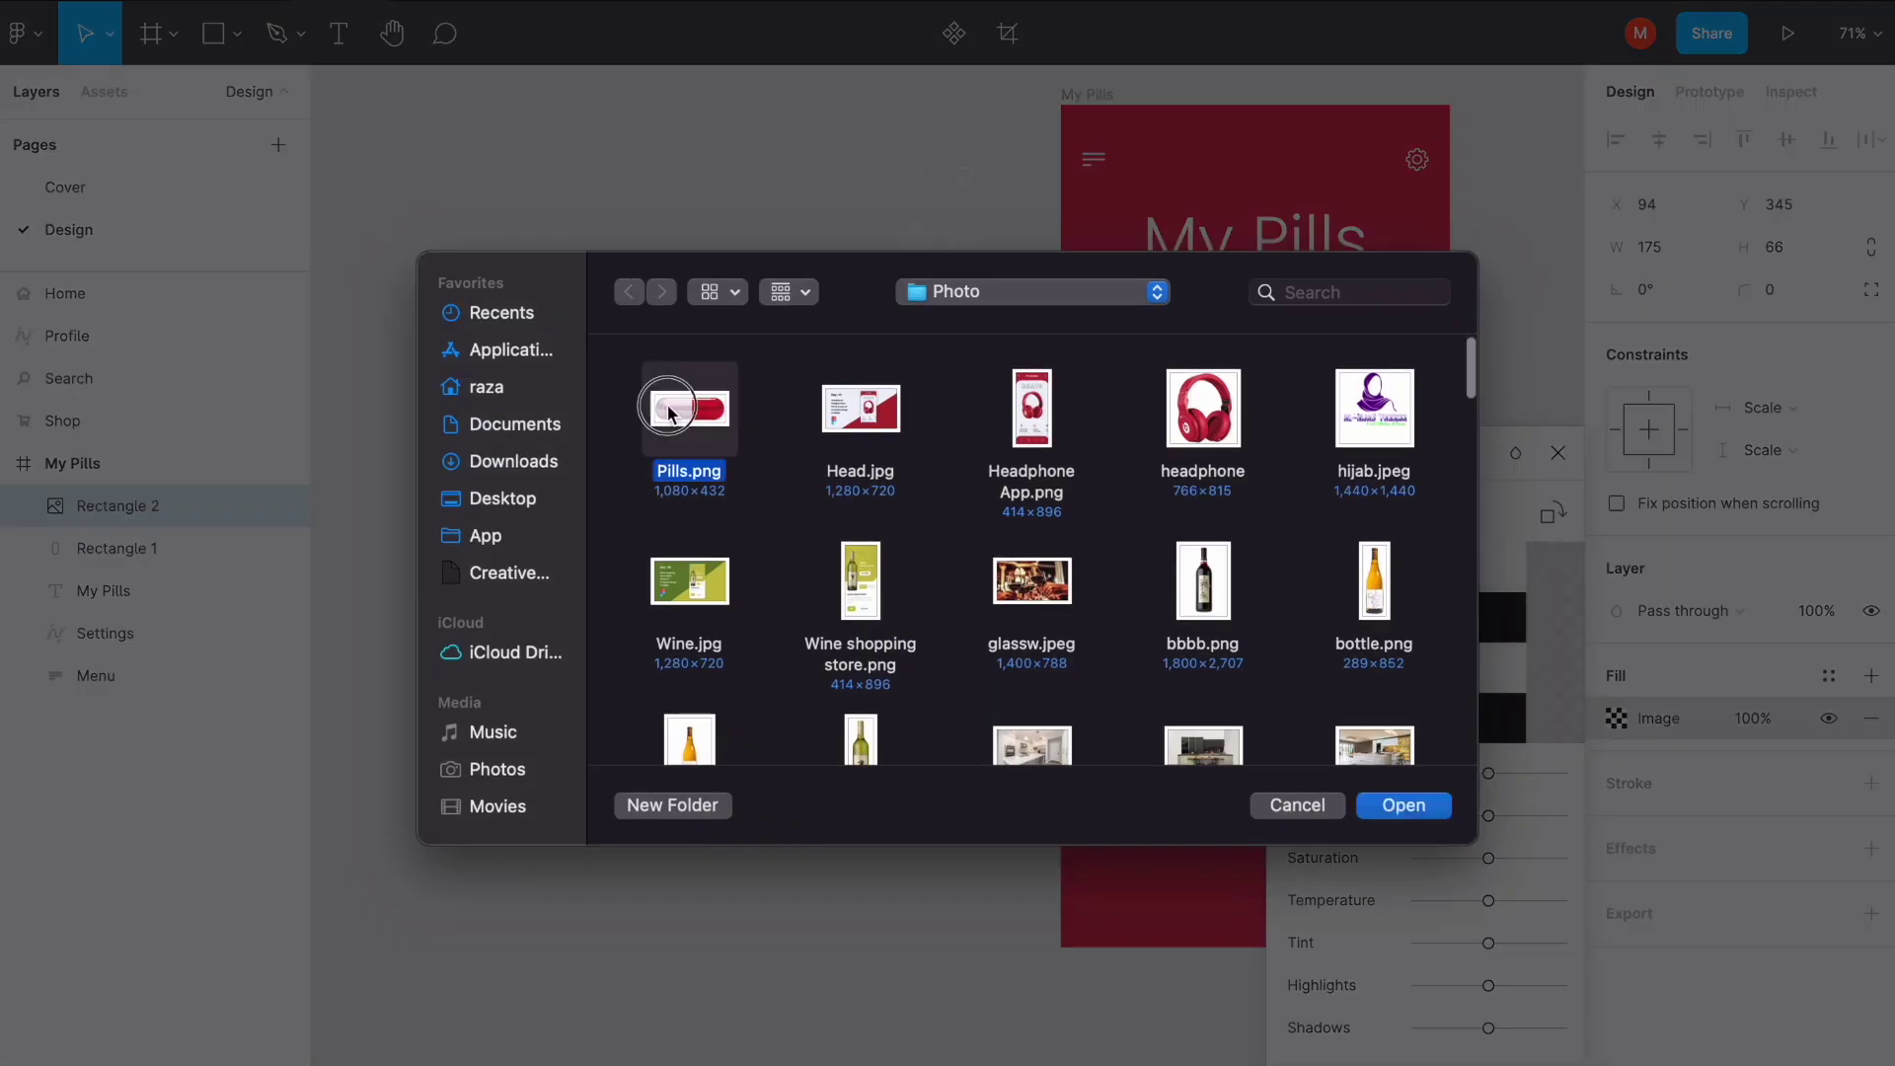
{"action": "left_click", "coordinate": [1556, 446]}
Step: Nudge the capsule image into place and reselect the white pill card
{"action": "scroll", "coordinate": [1390, 505], "scroll_direction": "up", "scroll_amount": 5, "text": "ctrl"}
{"action": "mouse_move", "coordinate": [1070, 448]}
{"action": "left_mouse_down"}
{"action": "mouse_move", "coordinate": [1021, 439]}
{"action": "mouse_move", "coordinate": [1069, 435]}
{"action": "left_mouse_up"}
{"action": "scroll", "coordinate": [1070, 435], "scroll_direction": "down", "scroll_amount": 3, "text": "ctrl"}
{"action": "scroll", "coordinate": [1074, 452], "scroll_direction": "up", "scroll_amount": 3, "text": "ctrl"}
{"action": "scroll", "coordinate": [1074, 452], "scroll_direction": "down", "scroll_amount": 5, "text": "ctrl"}
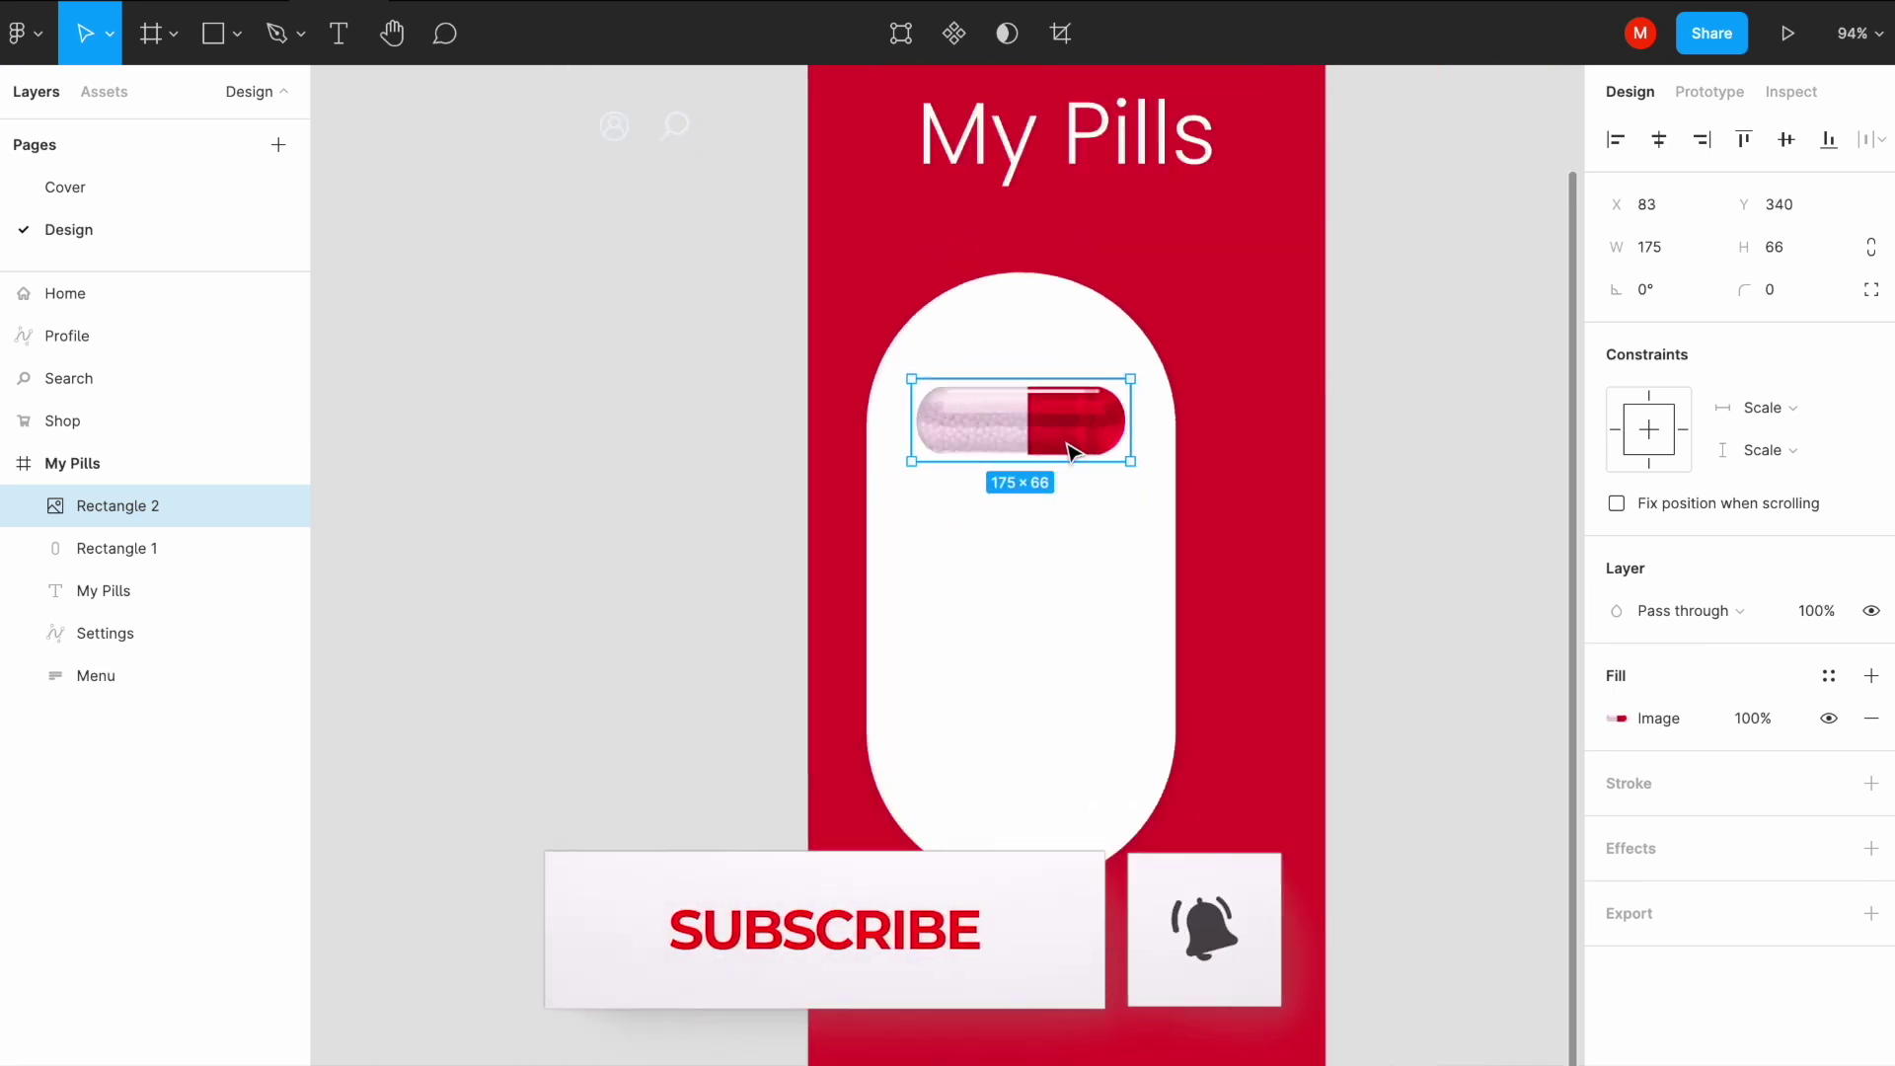
{"action": "left_click", "coordinate": [1086, 494]}
{"action": "left_click", "coordinate": [1616, 718]}
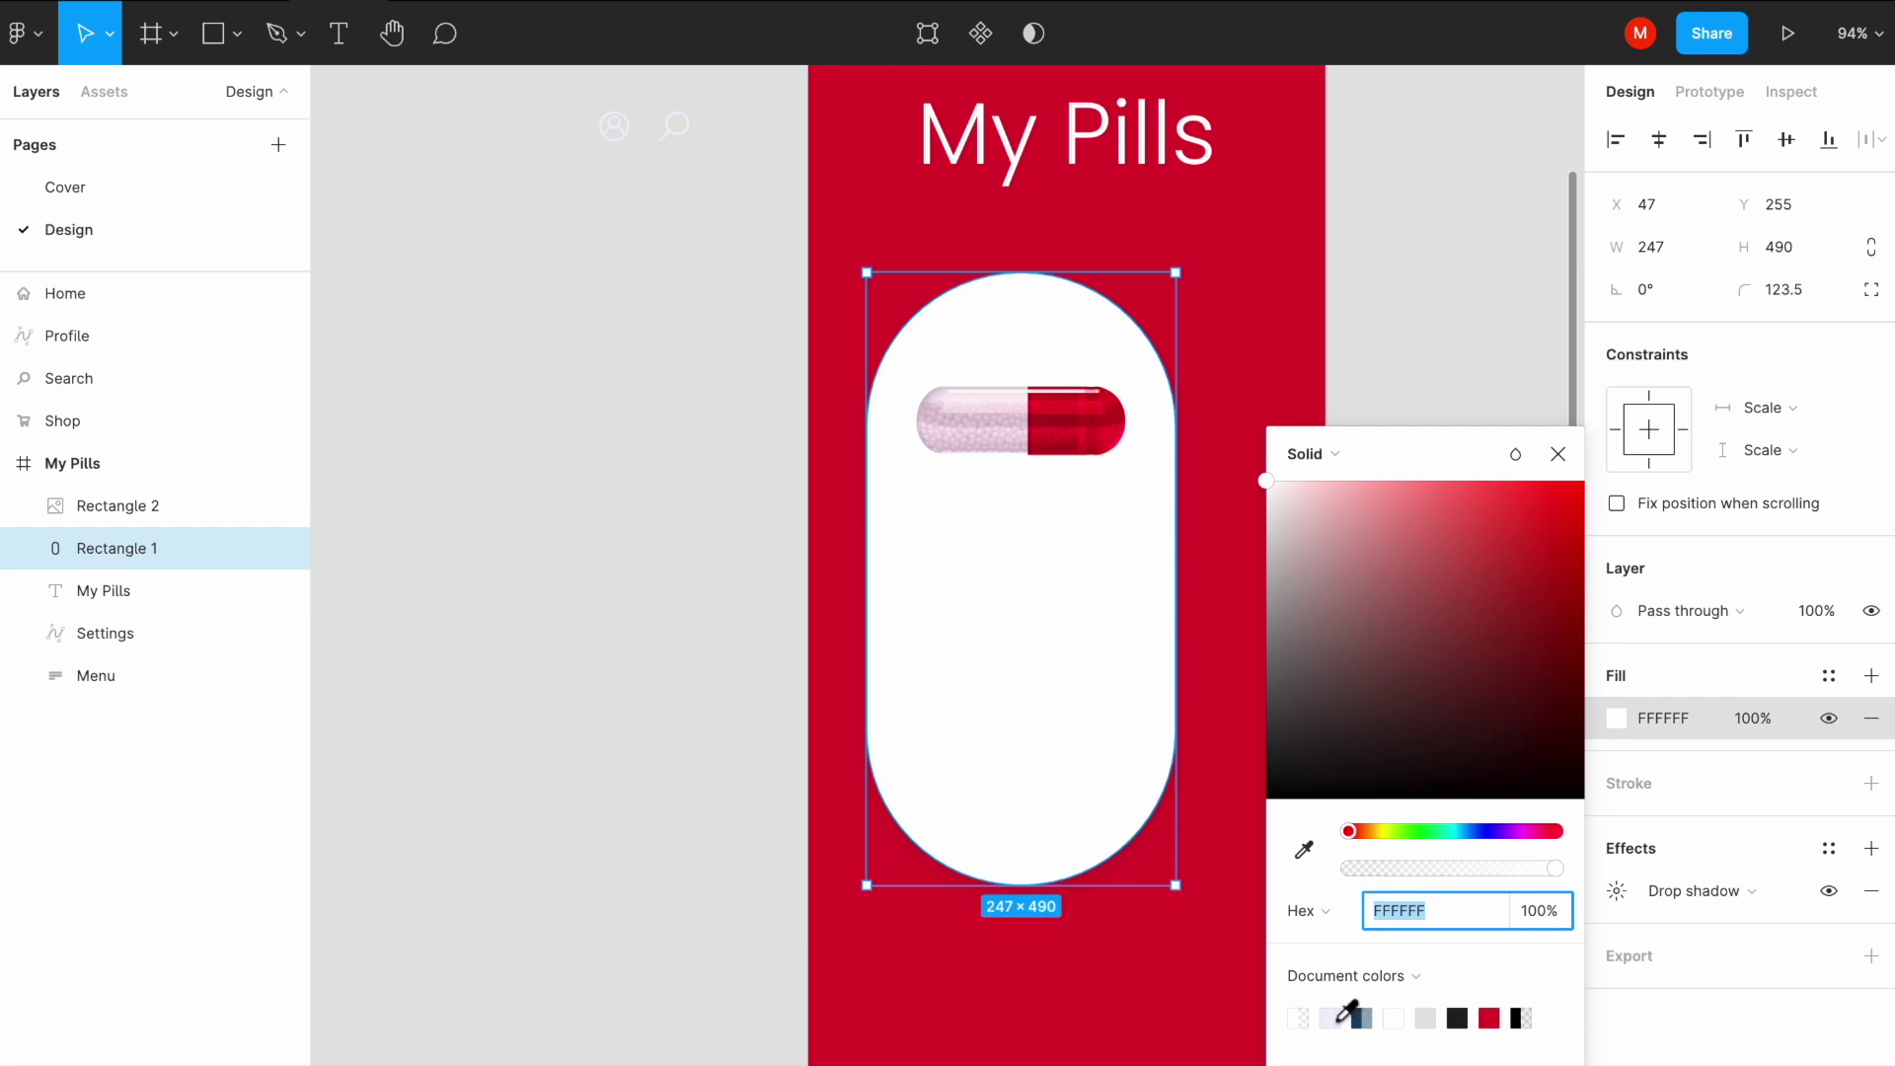
Step: Fill the pill card with pale blue-grey EEF2FA and draw a text box below the capsule
{"action": "left_click", "coordinate": [1329, 1018]}
{"action": "left_click", "coordinate": [1574, 458]}
{"action": "left_click", "coordinate": [1506, 389]}
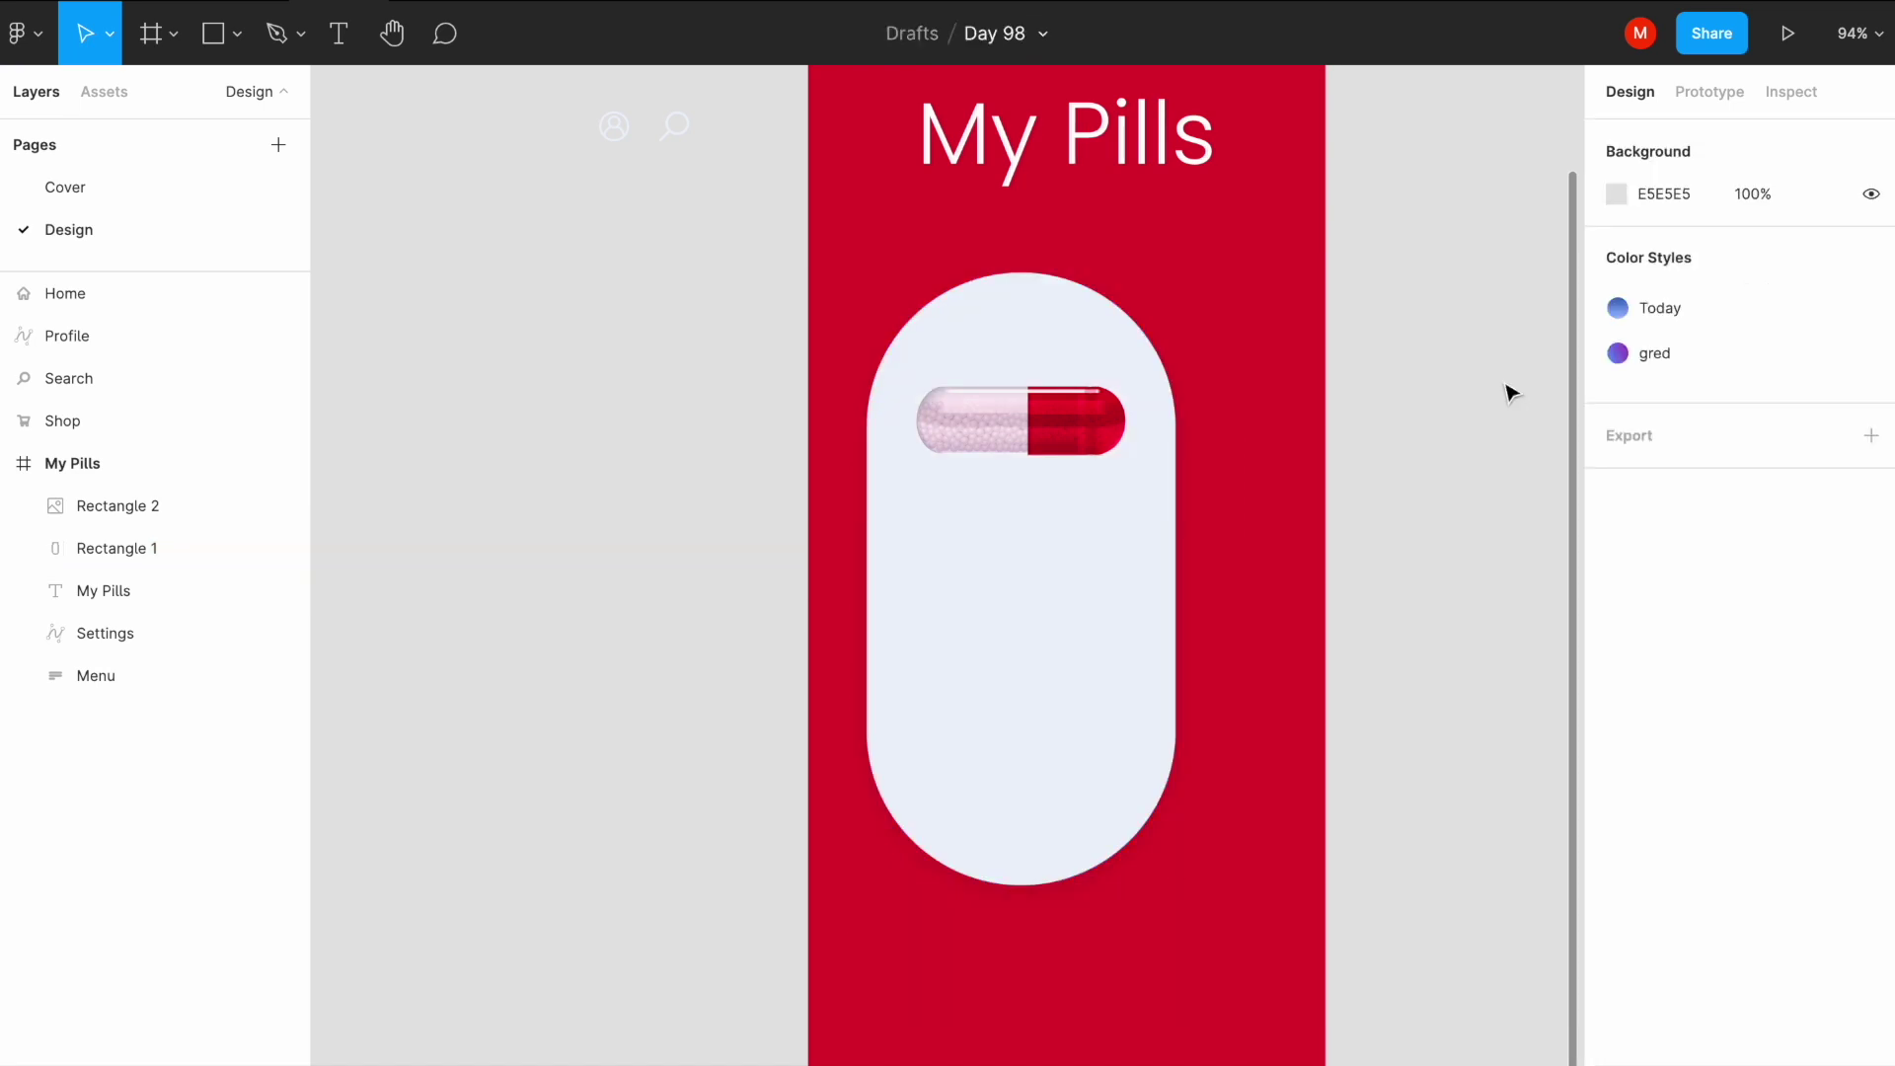
{"action": "scroll", "coordinate": [1040, 542], "scroll_direction": "up", "scroll_amount": 3, "text": "ctrl"}
{"action": "scroll", "coordinate": [1003, 414], "scroll_direction": "up", "scroll_amount": 6, "text": "ctrl"}
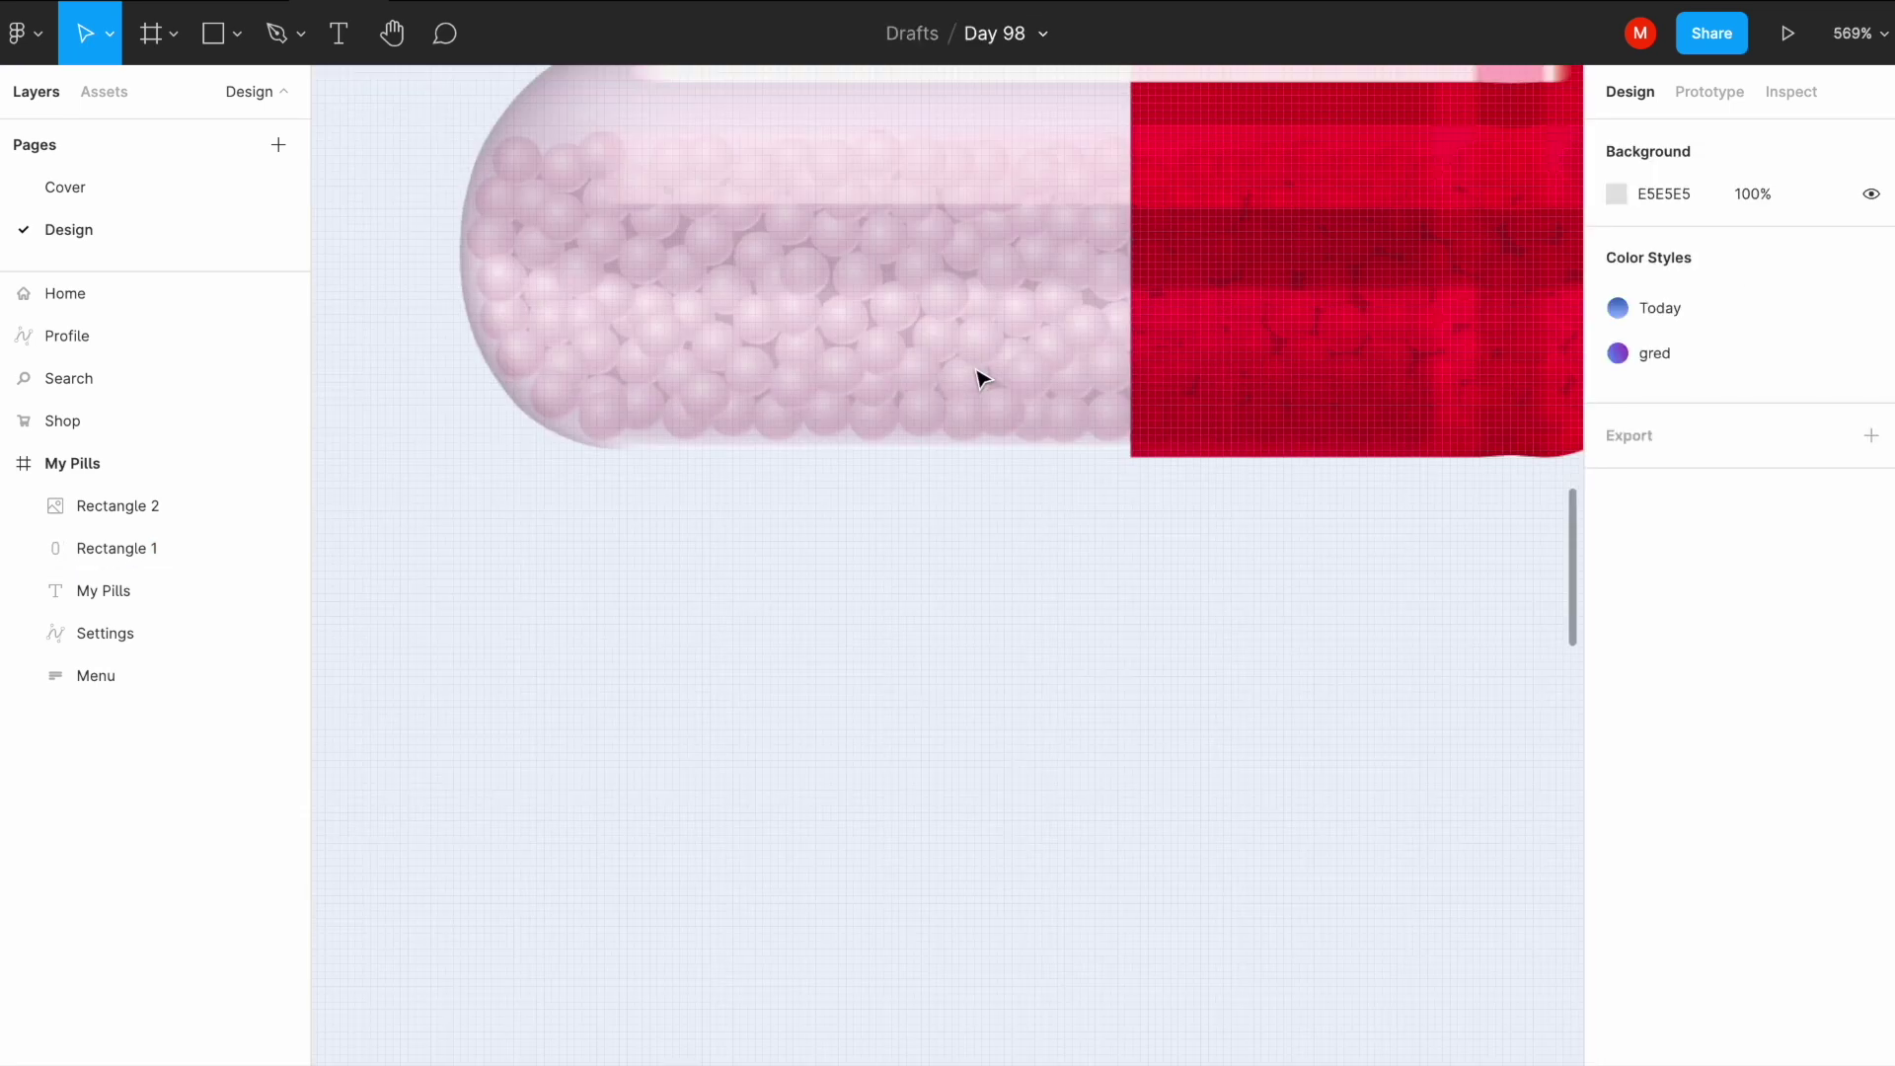
{"action": "scroll", "coordinate": [980, 378], "scroll_direction": "down", "scroll_amount": 5, "text": "ctrl"}
{"action": "scroll", "coordinate": [980, 378], "scroll_direction": "down", "scroll_amount": 3, "text": "ctrl"}
{"action": "scroll", "coordinate": [980, 378], "scroll_direction": "down", "scroll_amount": 1, "text": "ctrl"}
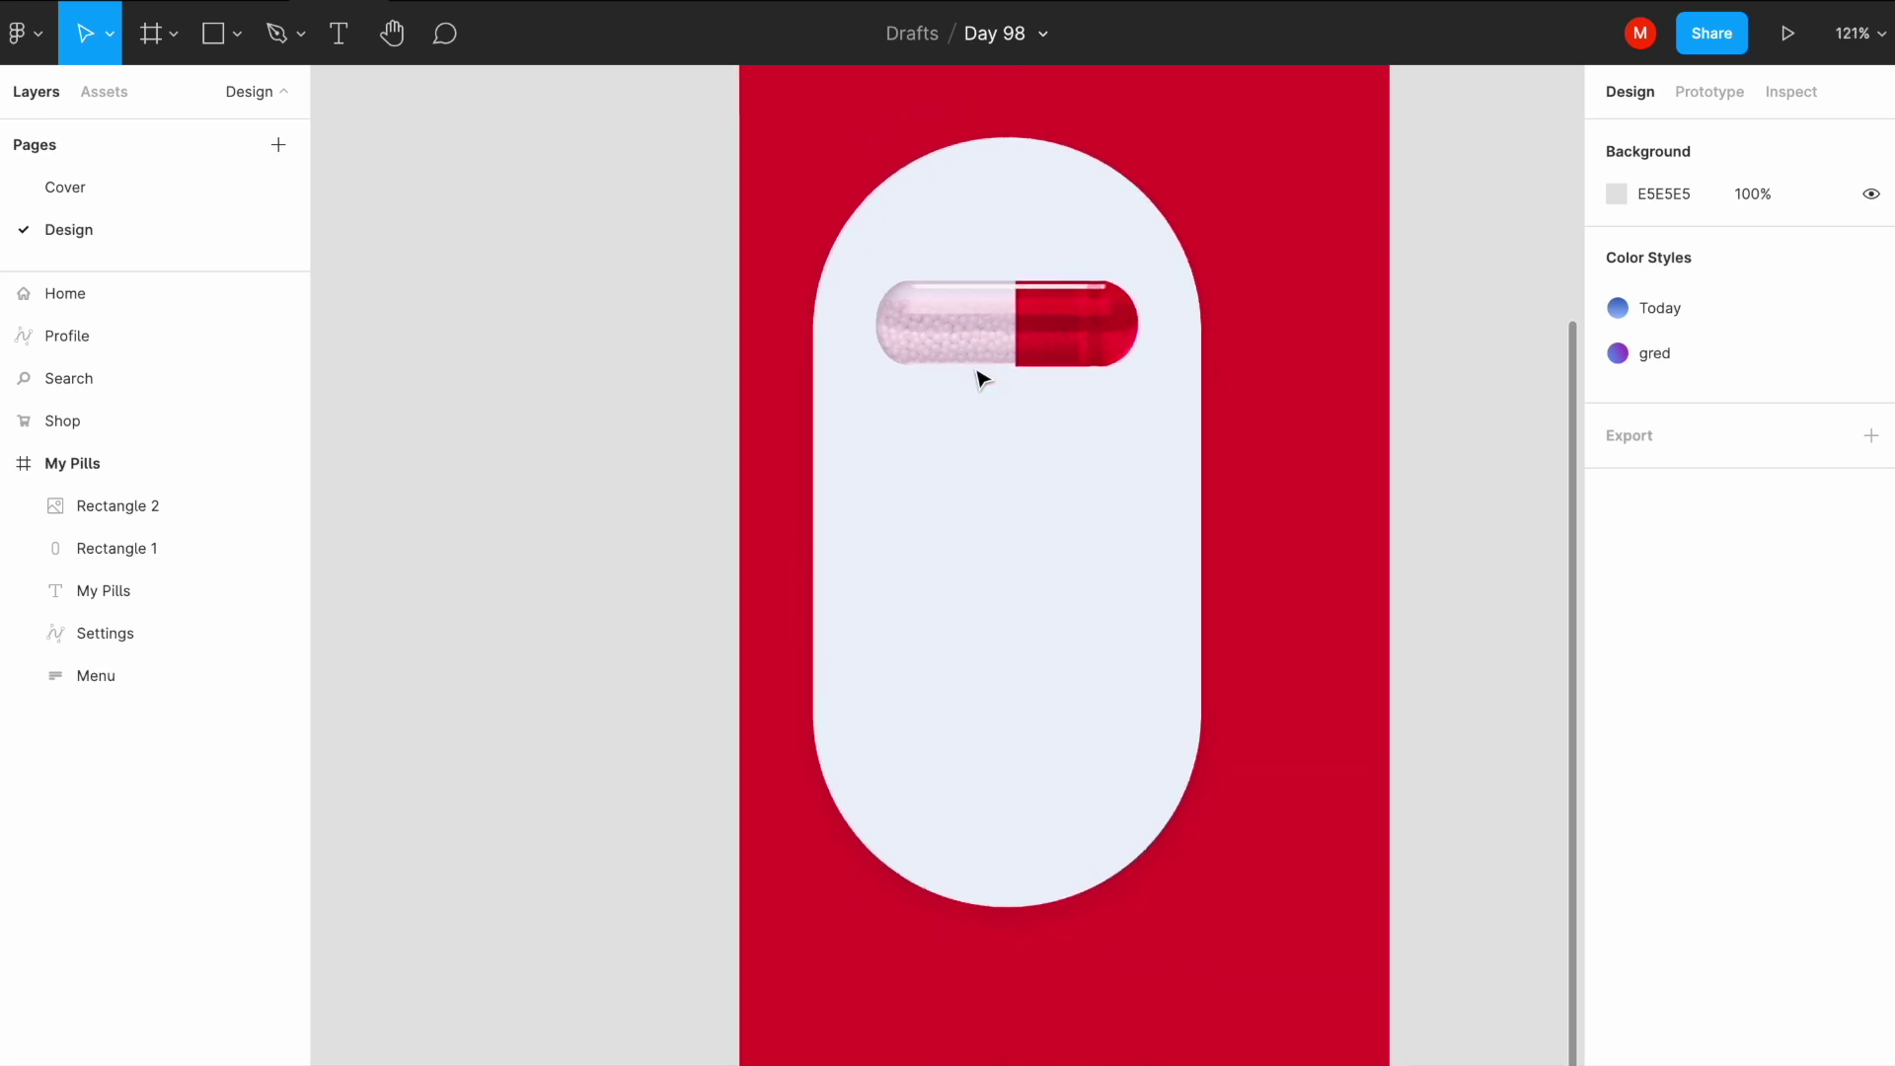
{"action": "scroll", "coordinate": [980, 378], "scroll_direction": "down", "scroll_amount": 2, "text": "ctrl"}
{"action": "key", "text": "t"}
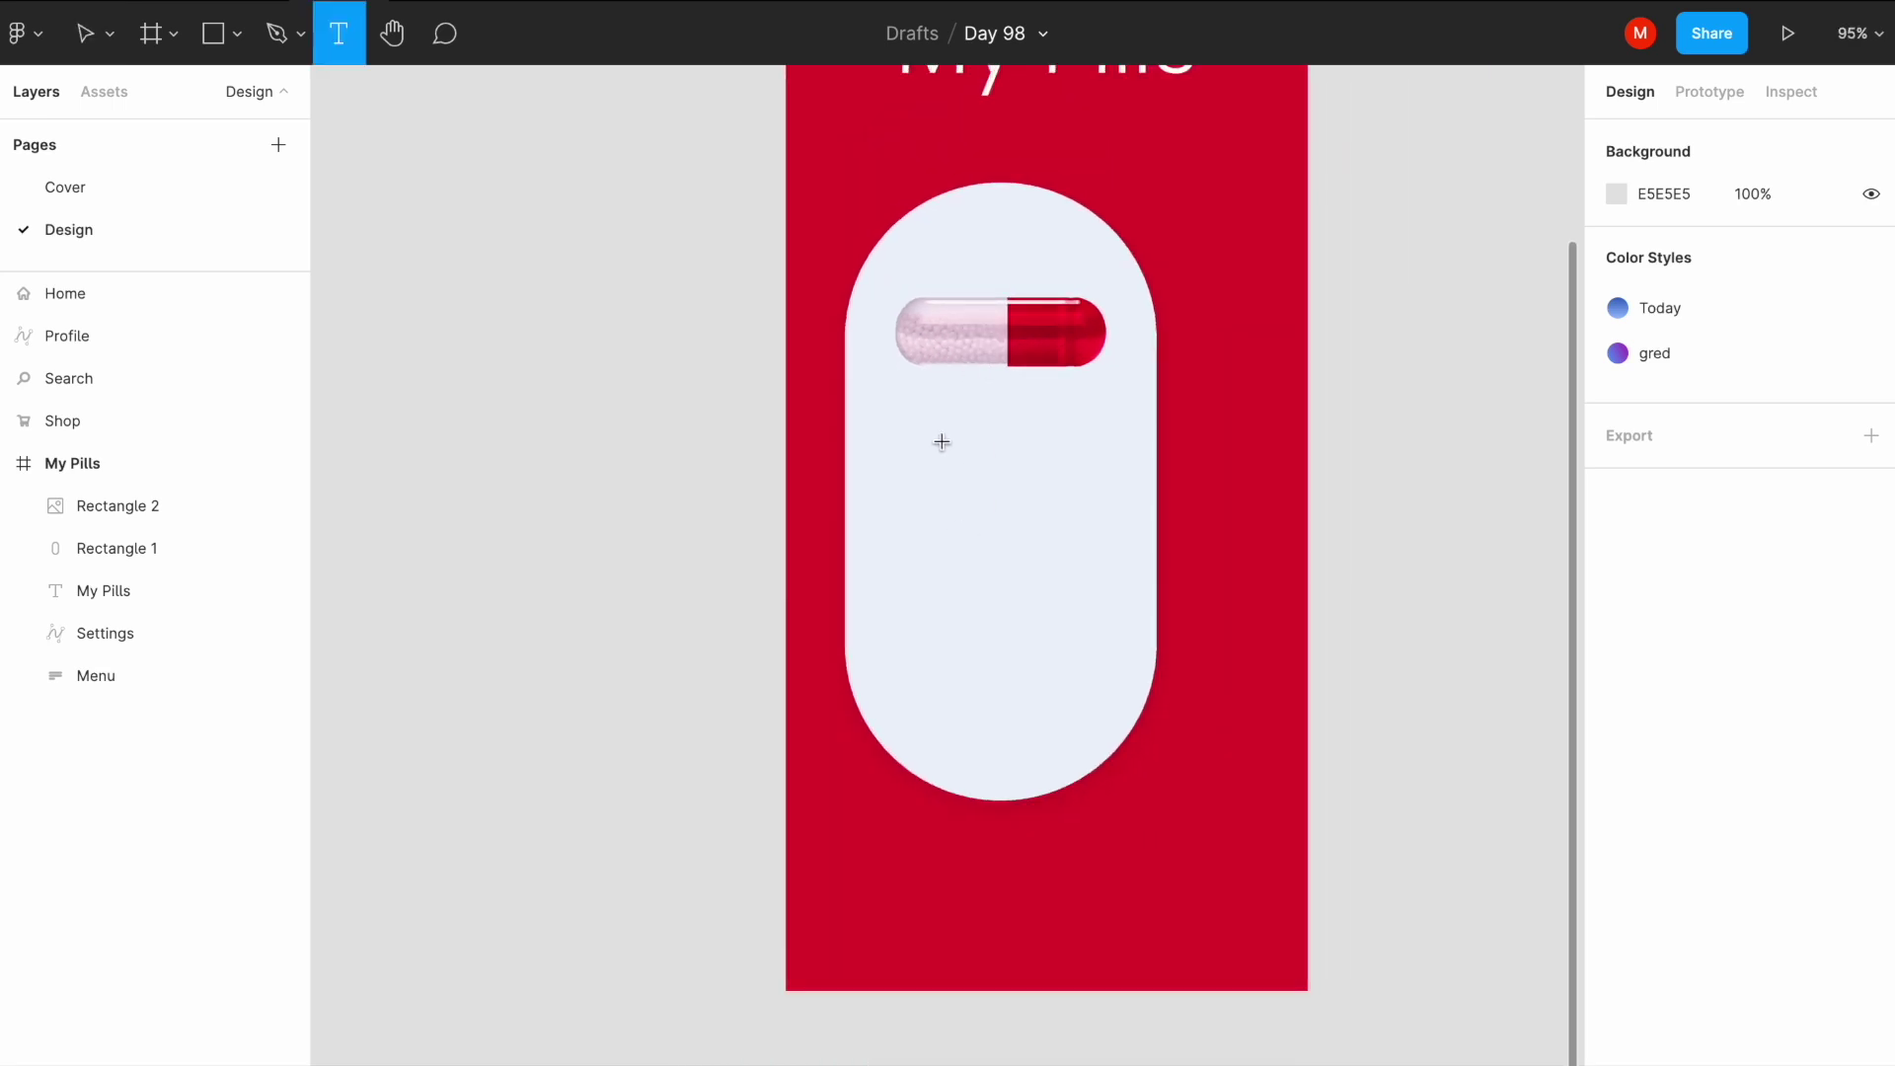
{"action": "left_click_drag", "start_coordinate": [924, 425], "coordinate": [1081, 467]}
Step: Fill the text box with Lorem ipsum plugin placeholder text at font size 20
{"action": "right_click", "coordinate": [999, 439]}
{"action": "mouse_move", "coordinate": [1048, 732]}
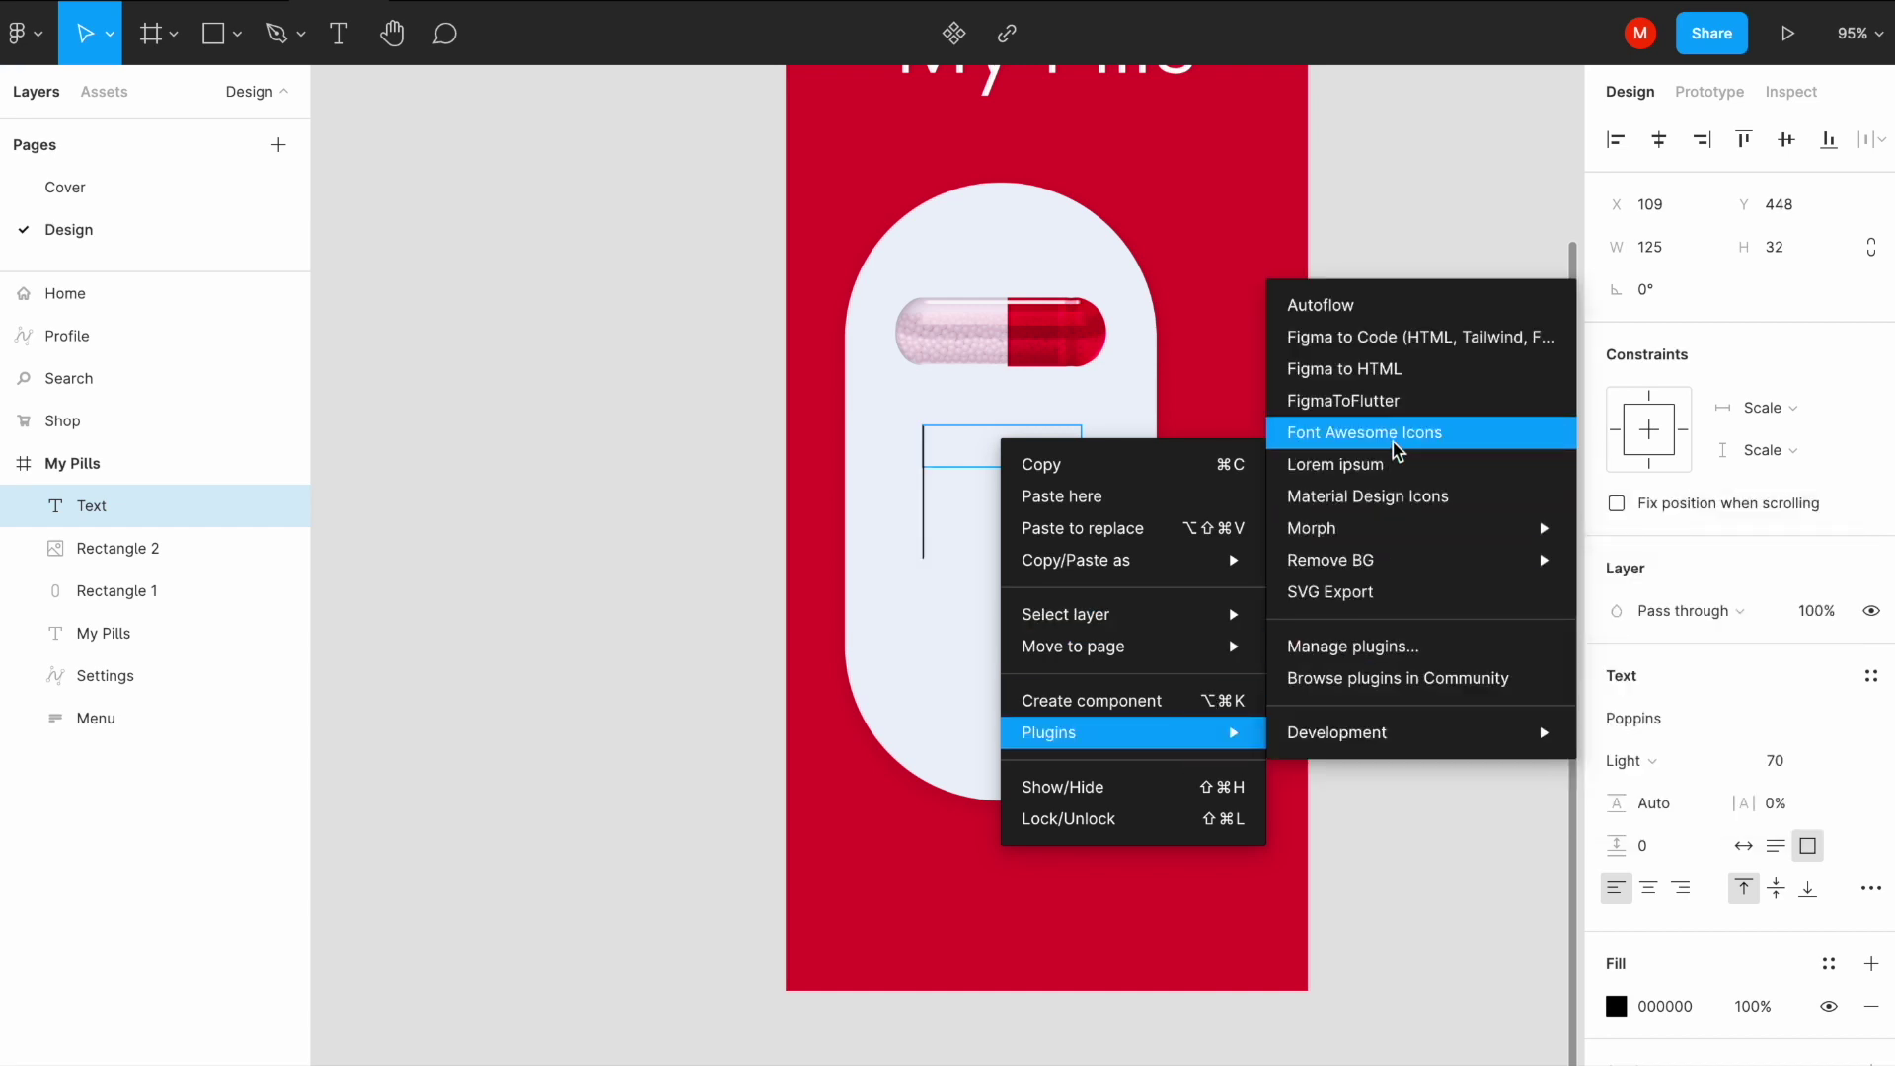
{"action": "left_click", "coordinate": [1391, 463]}
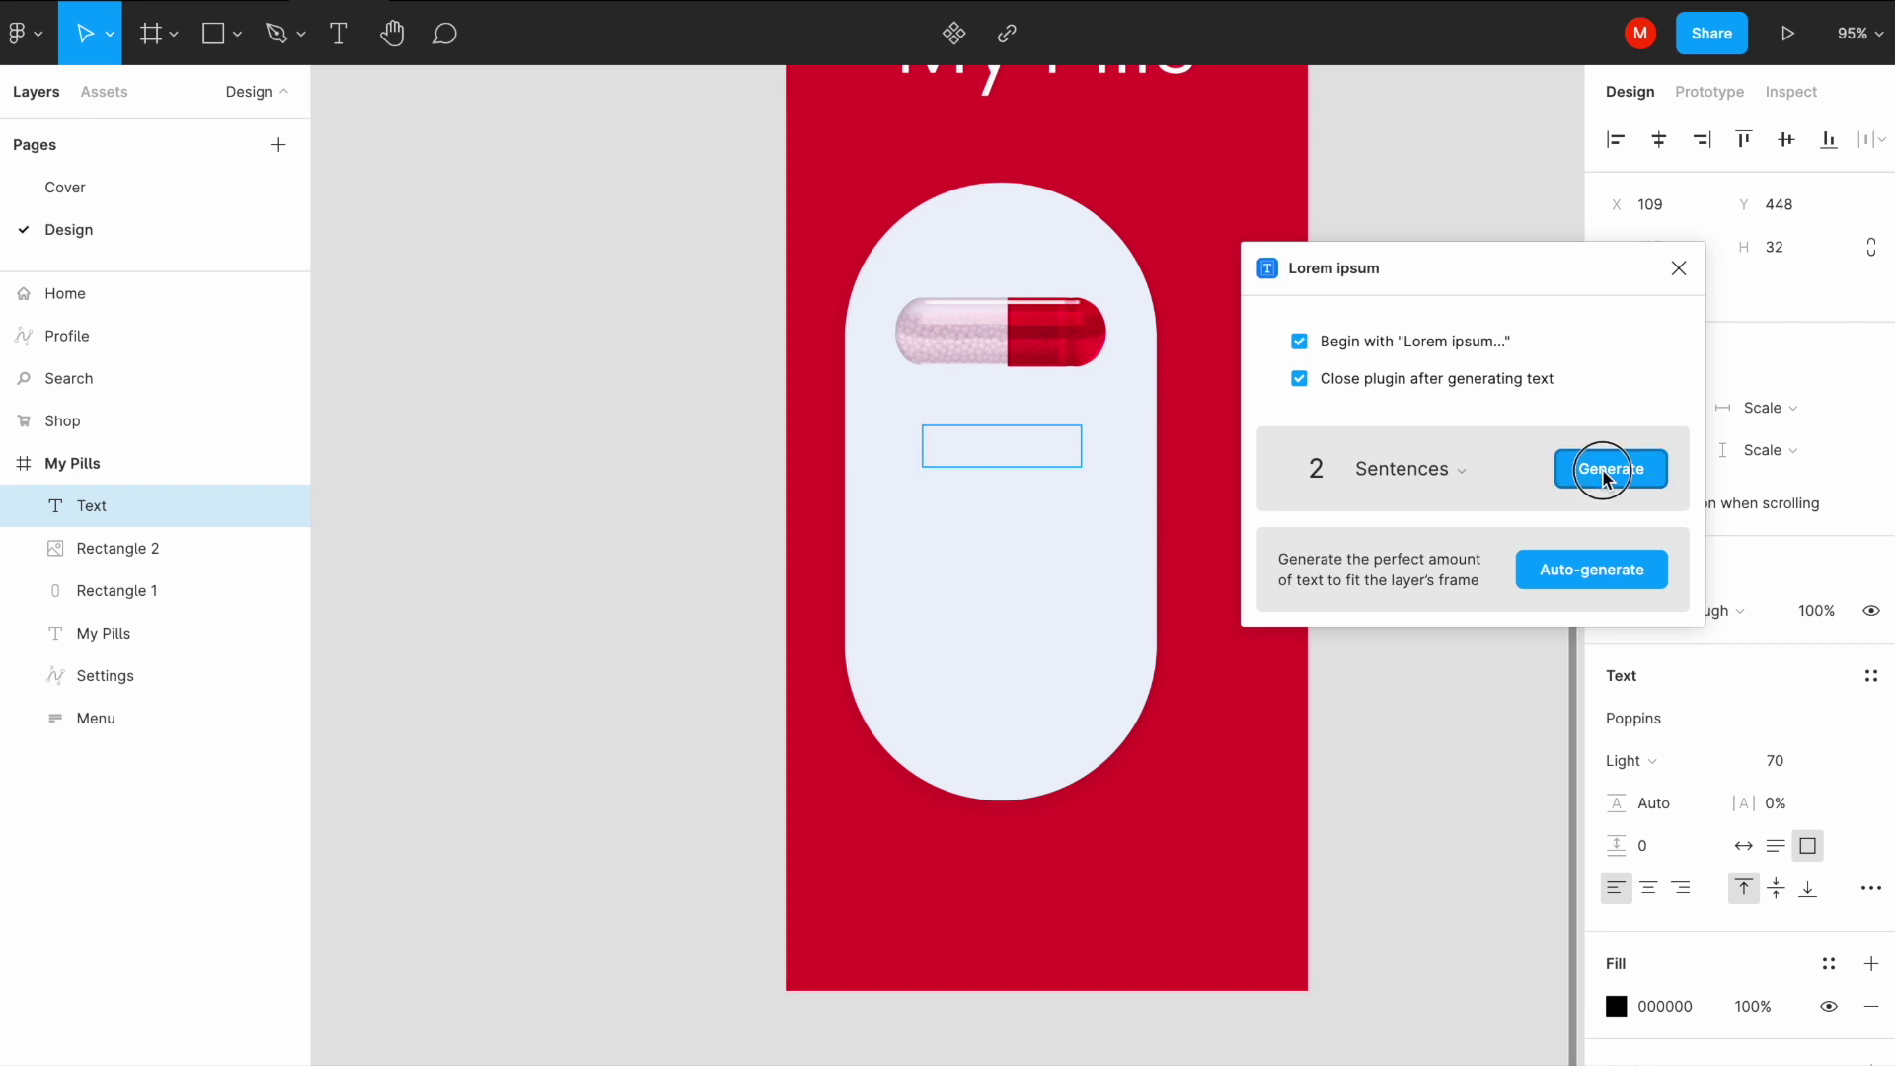
{"action": "left_click", "coordinate": [1602, 470]}
{"action": "key", "text": "ctrl+a"}
{"action": "left_click", "coordinate": [1777, 761]}
{"action": "key", "text": "Return"}
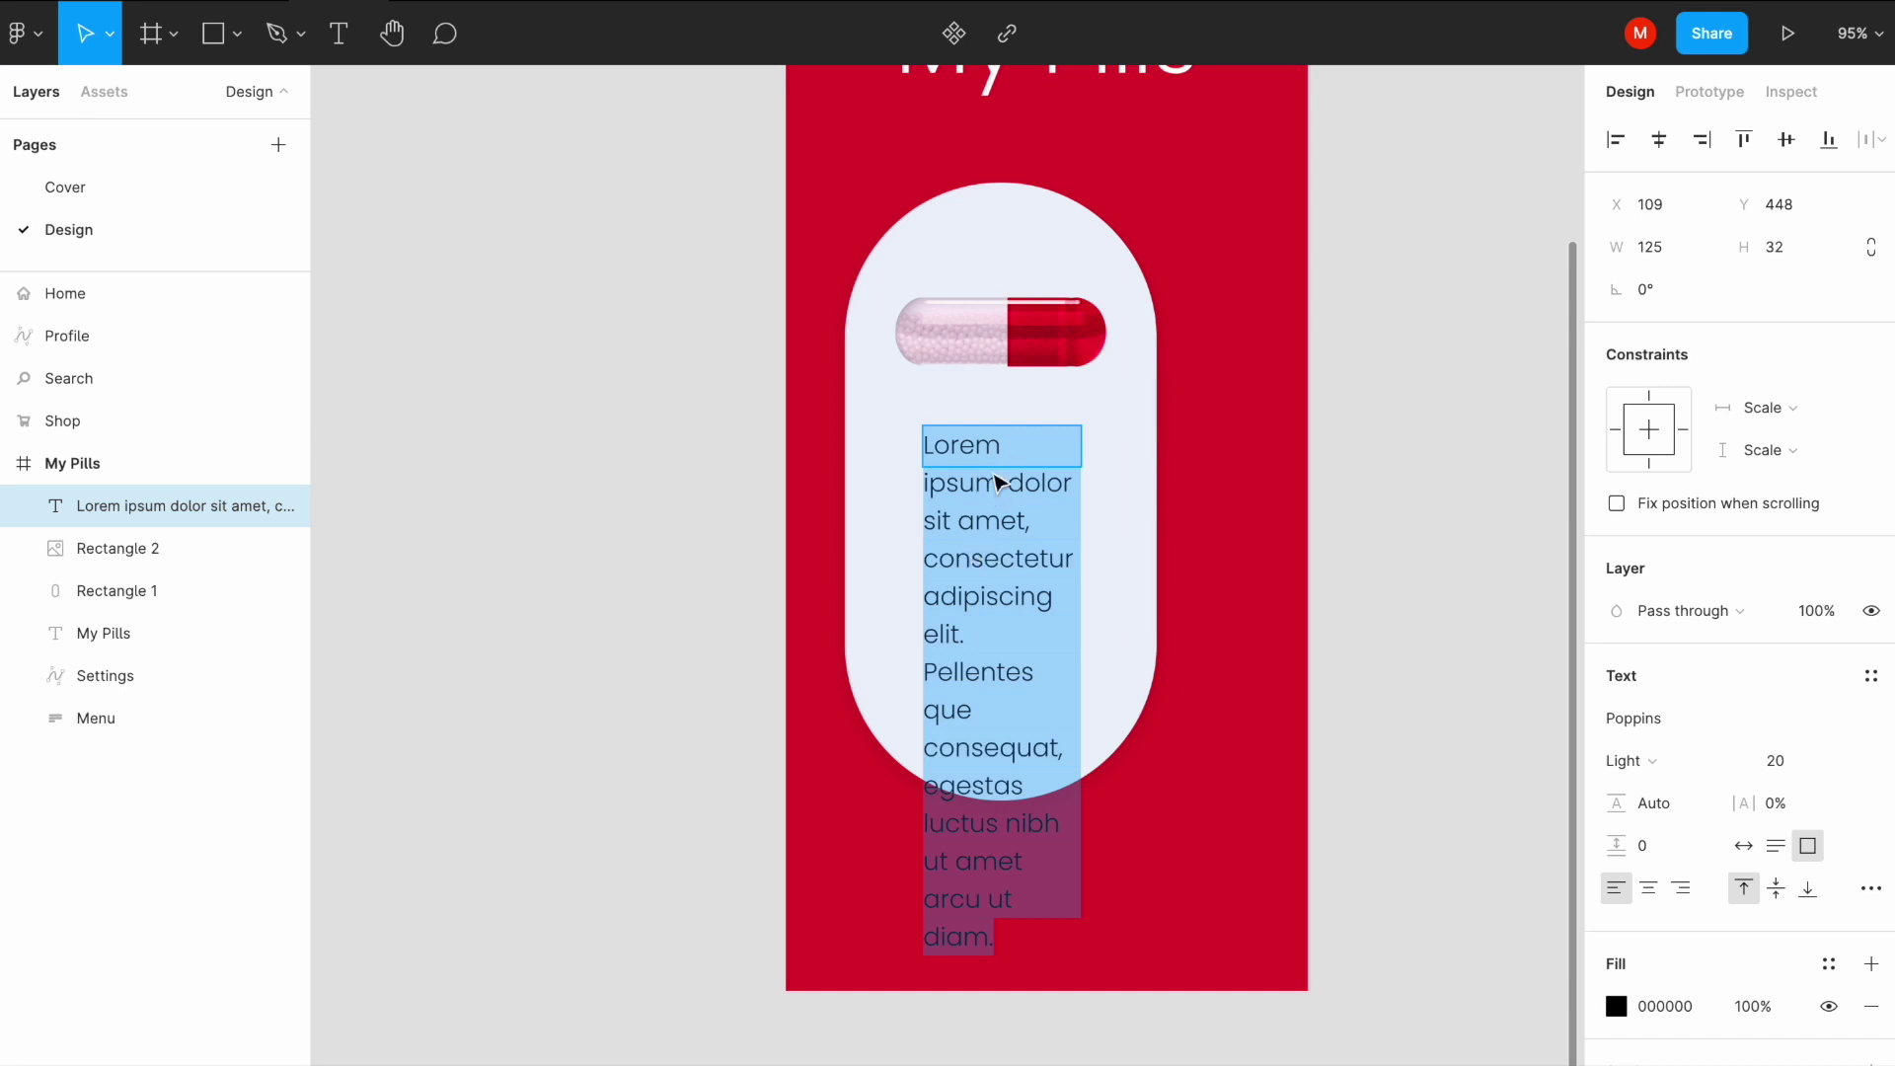
Step: Trim the placeholder to just 'Lorem ipsum' and widen the box to fit one line
{"action": "left_click", "coordinate": [991, 534]}
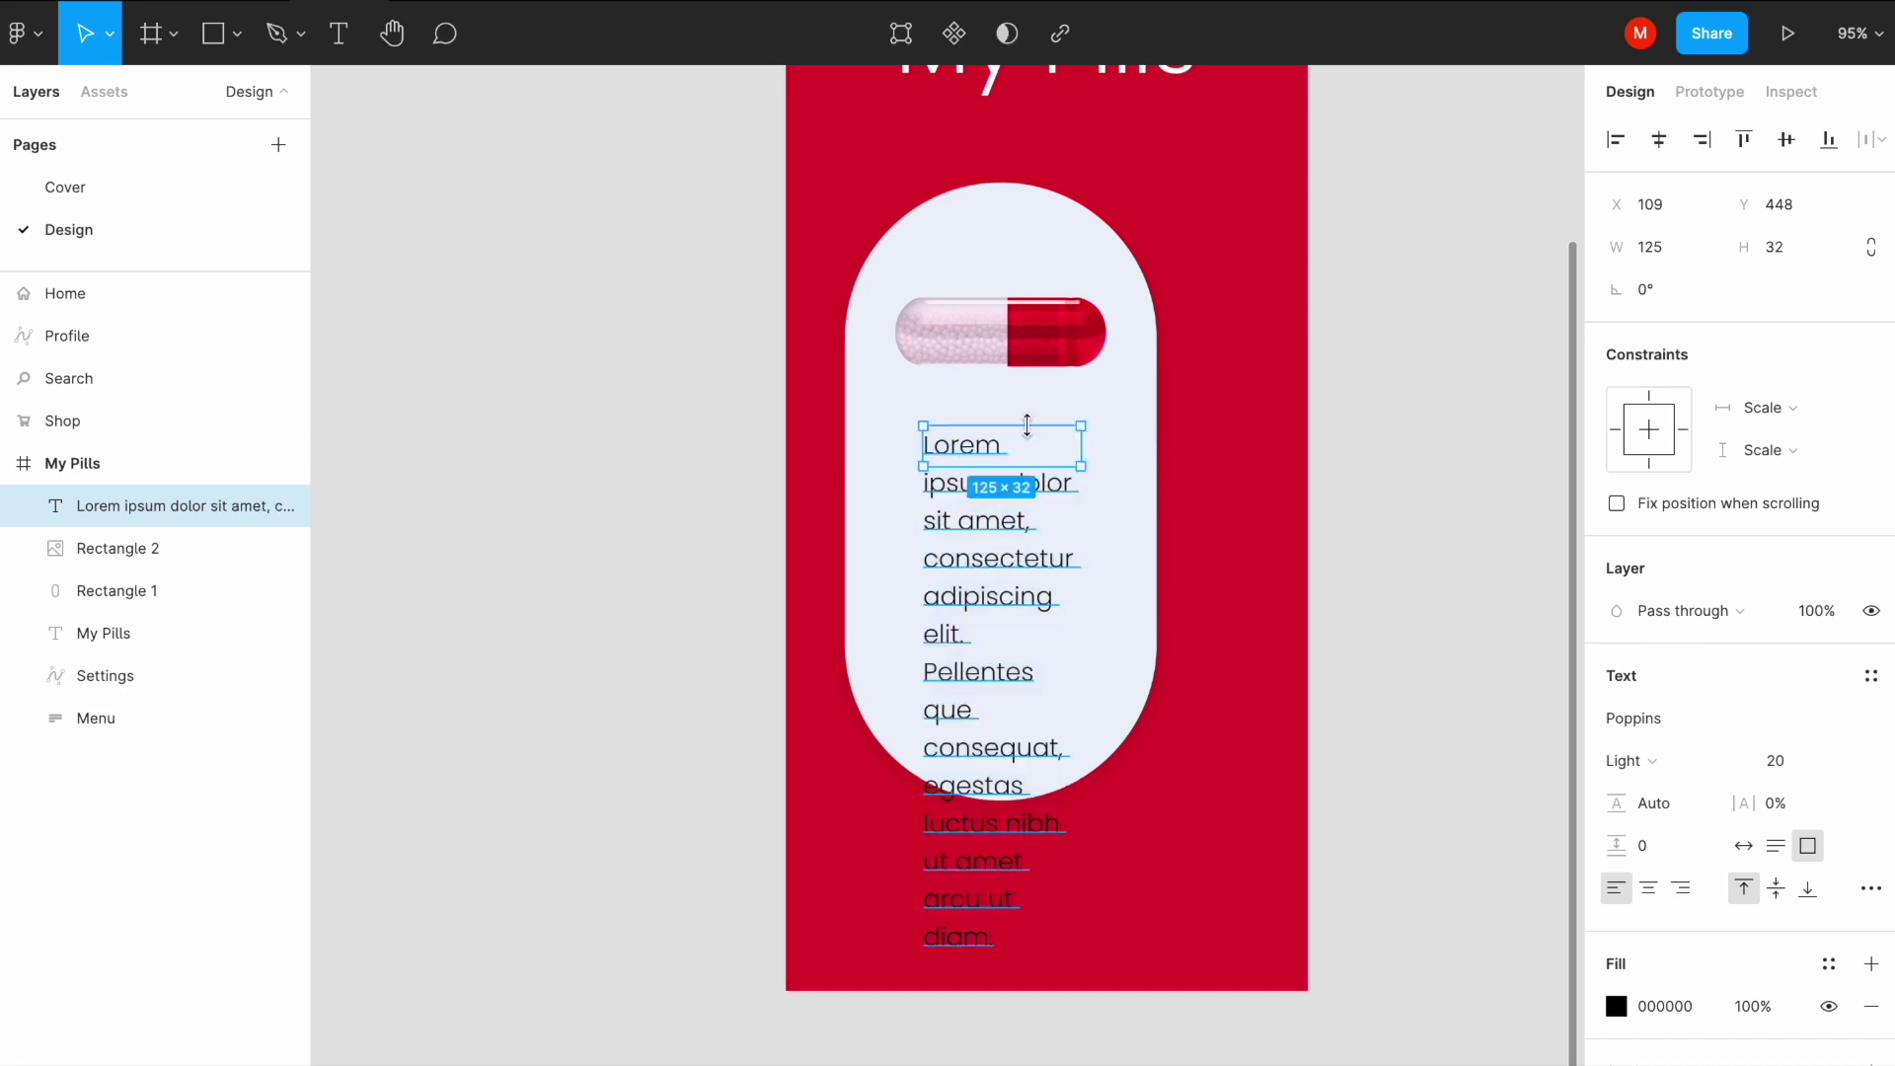
{"action": "left_click", "coordinate": [1007, 450]}
{"action": "left_click", "coordinate": [1036, 456]}
{"action": "key", "text": "Return"}
{"action": "left_click", "coordinate": [990, 936]}
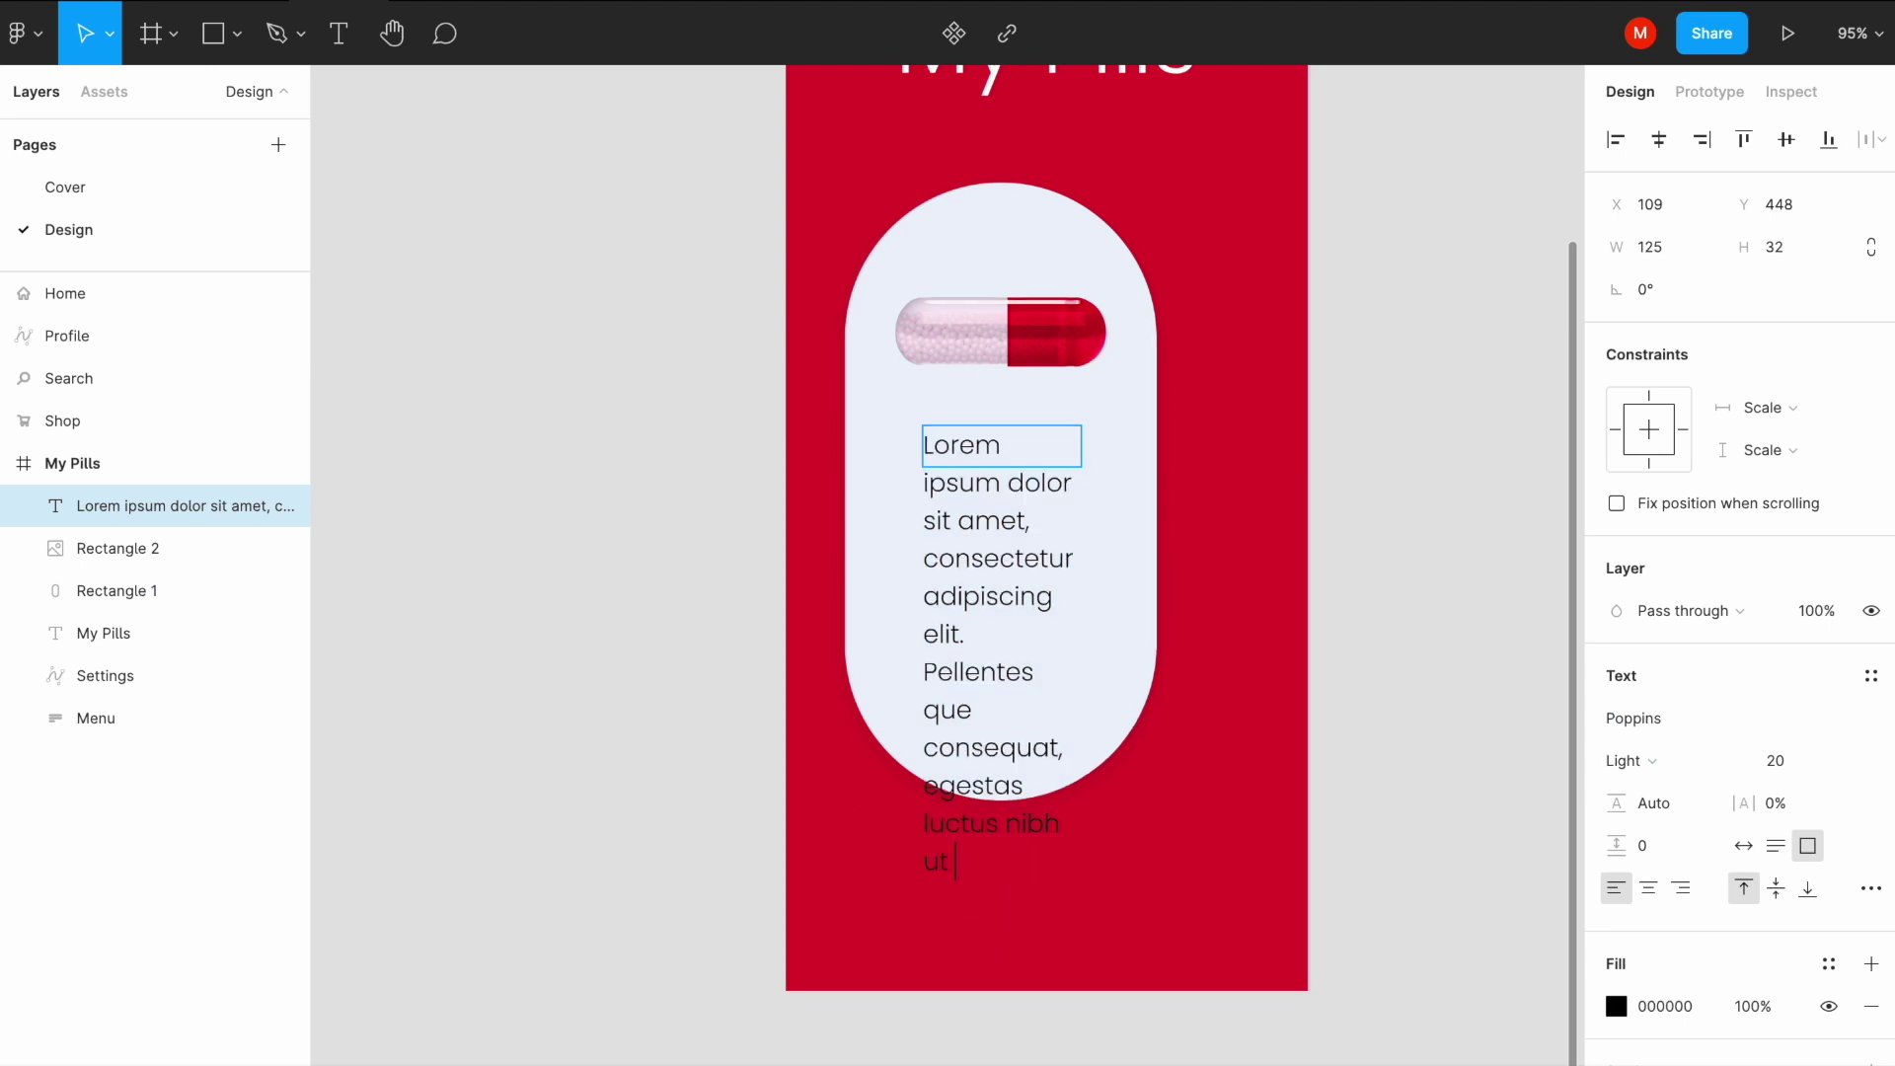
{"action": "left_click_drag", "start_coordinate": [1077, 784], "coordinate": [974, 520]}
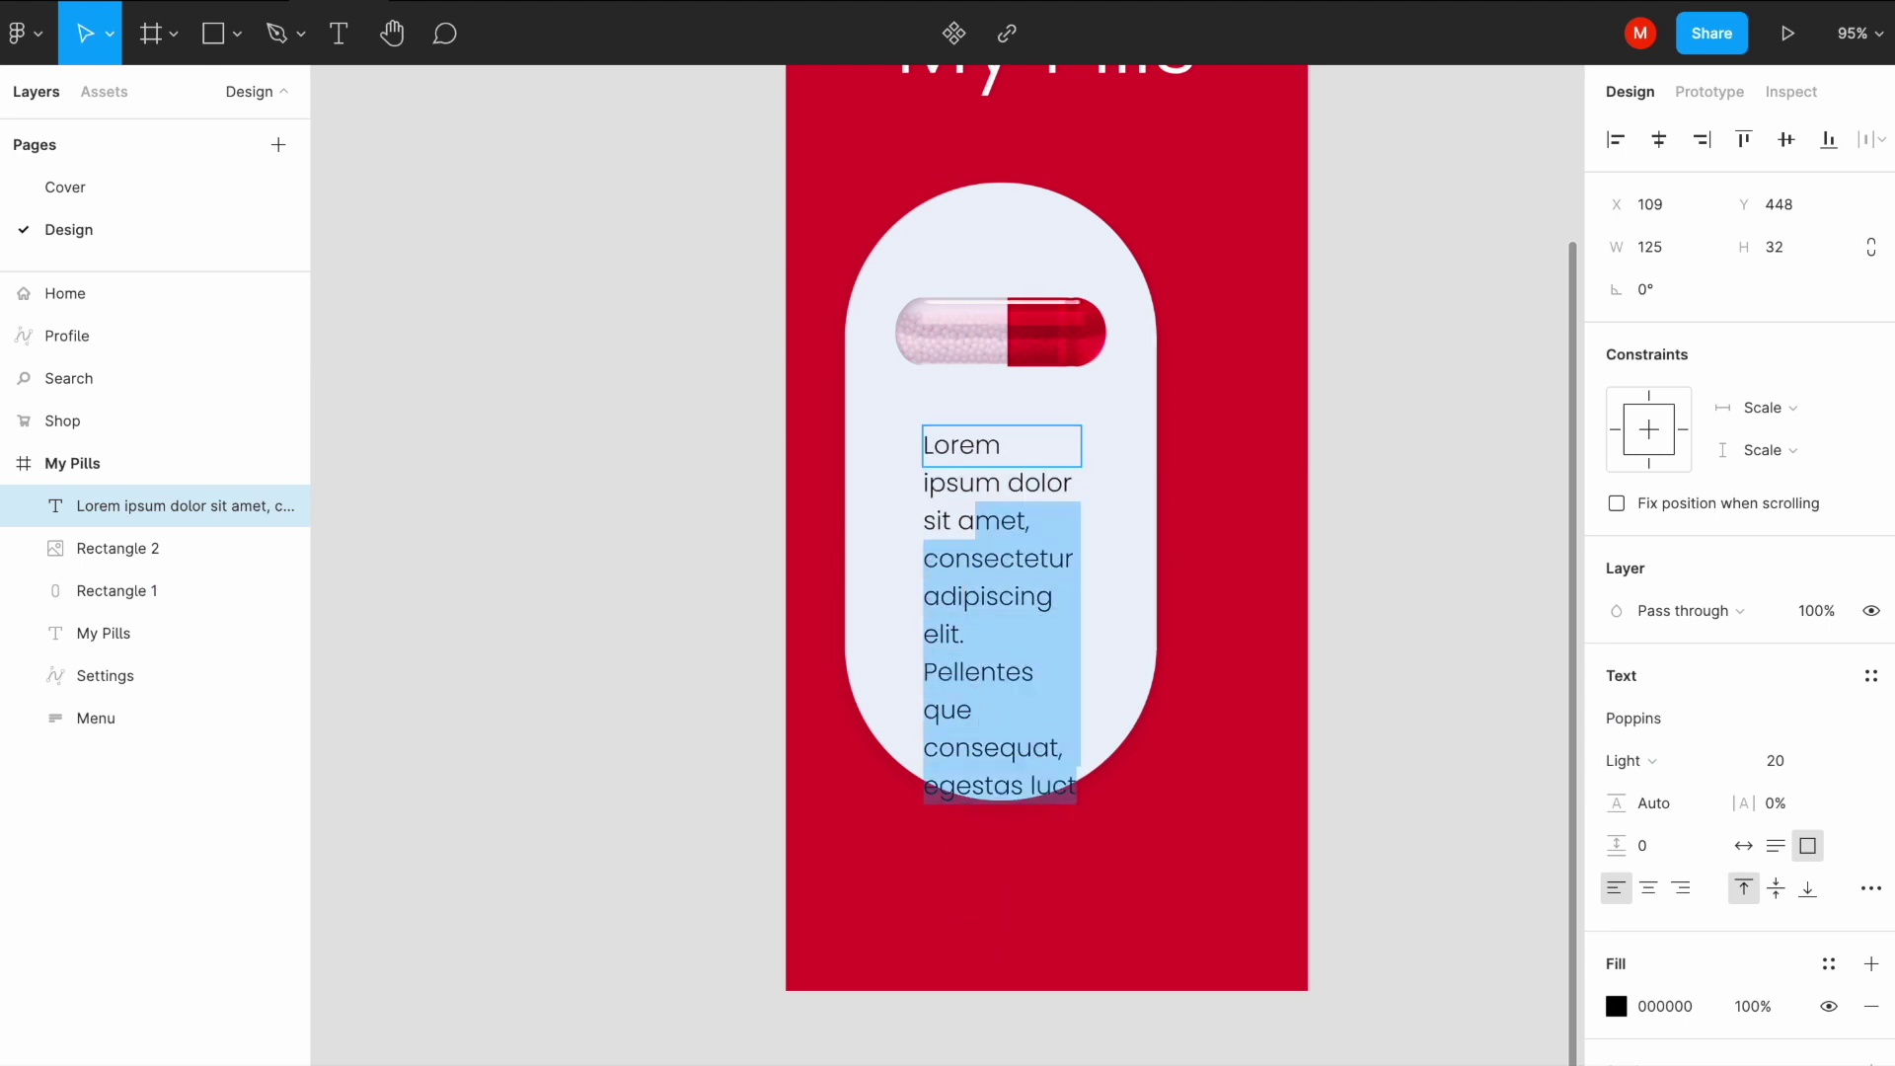
{"action": "key", "text": "BackSpace"}
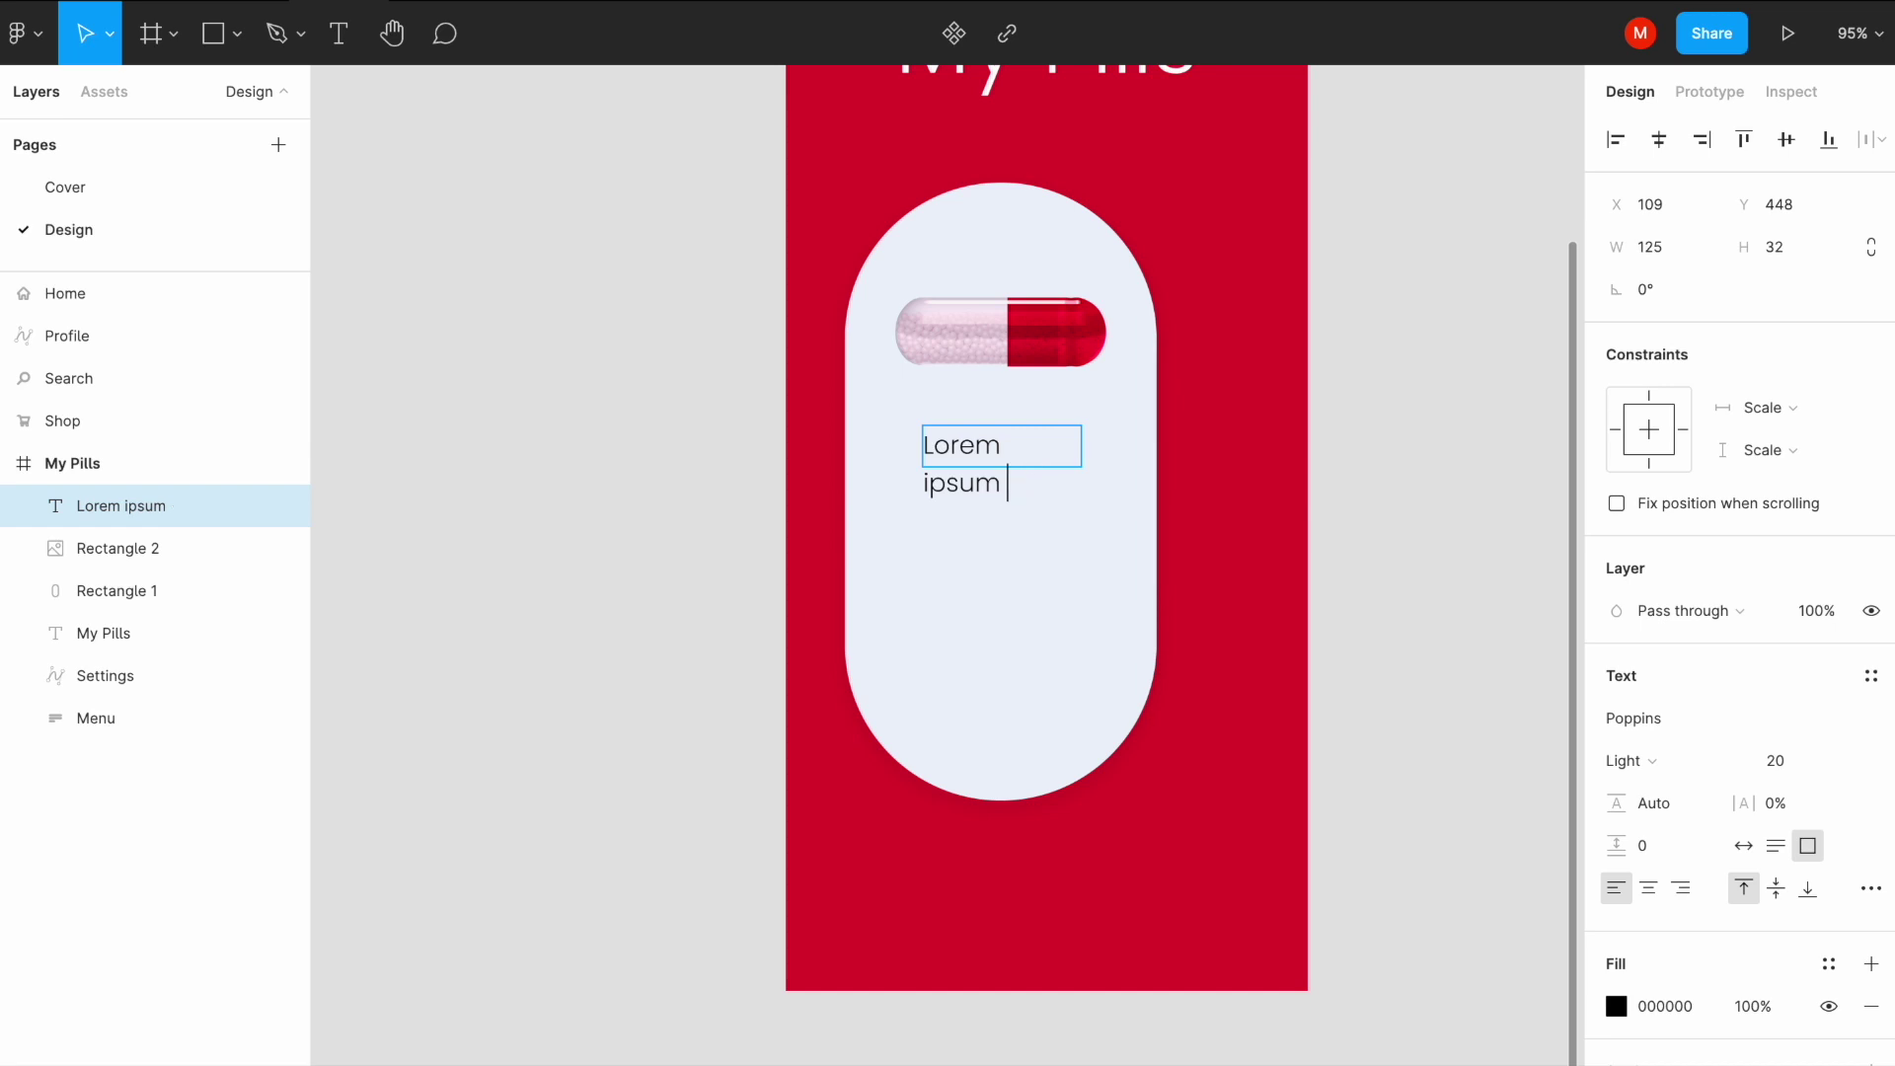
{"action": "mouse_move", "coordinate": [1083, 448]}
{"action": "left_mouse_down"}
{"action": "mouse_move", "coordinate": [1015, 444]}
{"action": "mouse_move", "coordinate": [1041, 452]}
{"action": "left_mouse_up"}
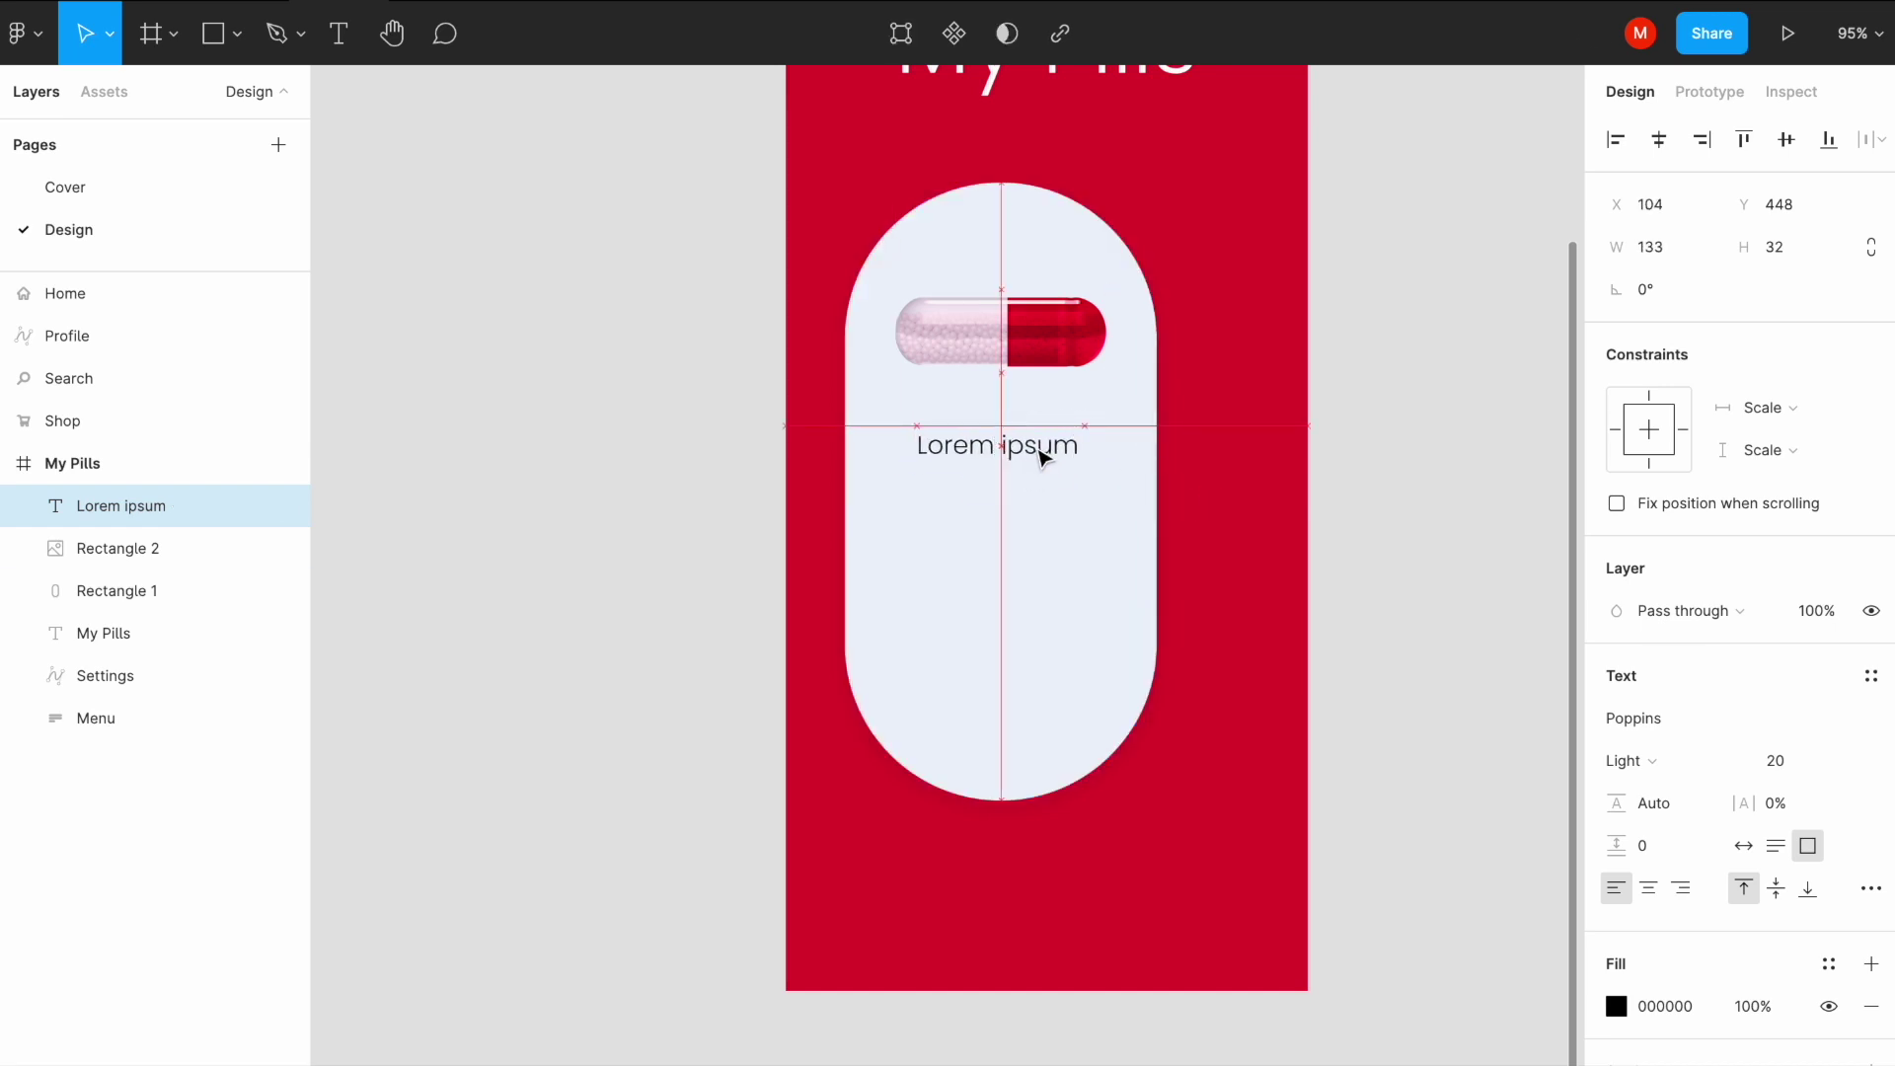
{"action": "left_click", "coordinate": [1662, 760]}
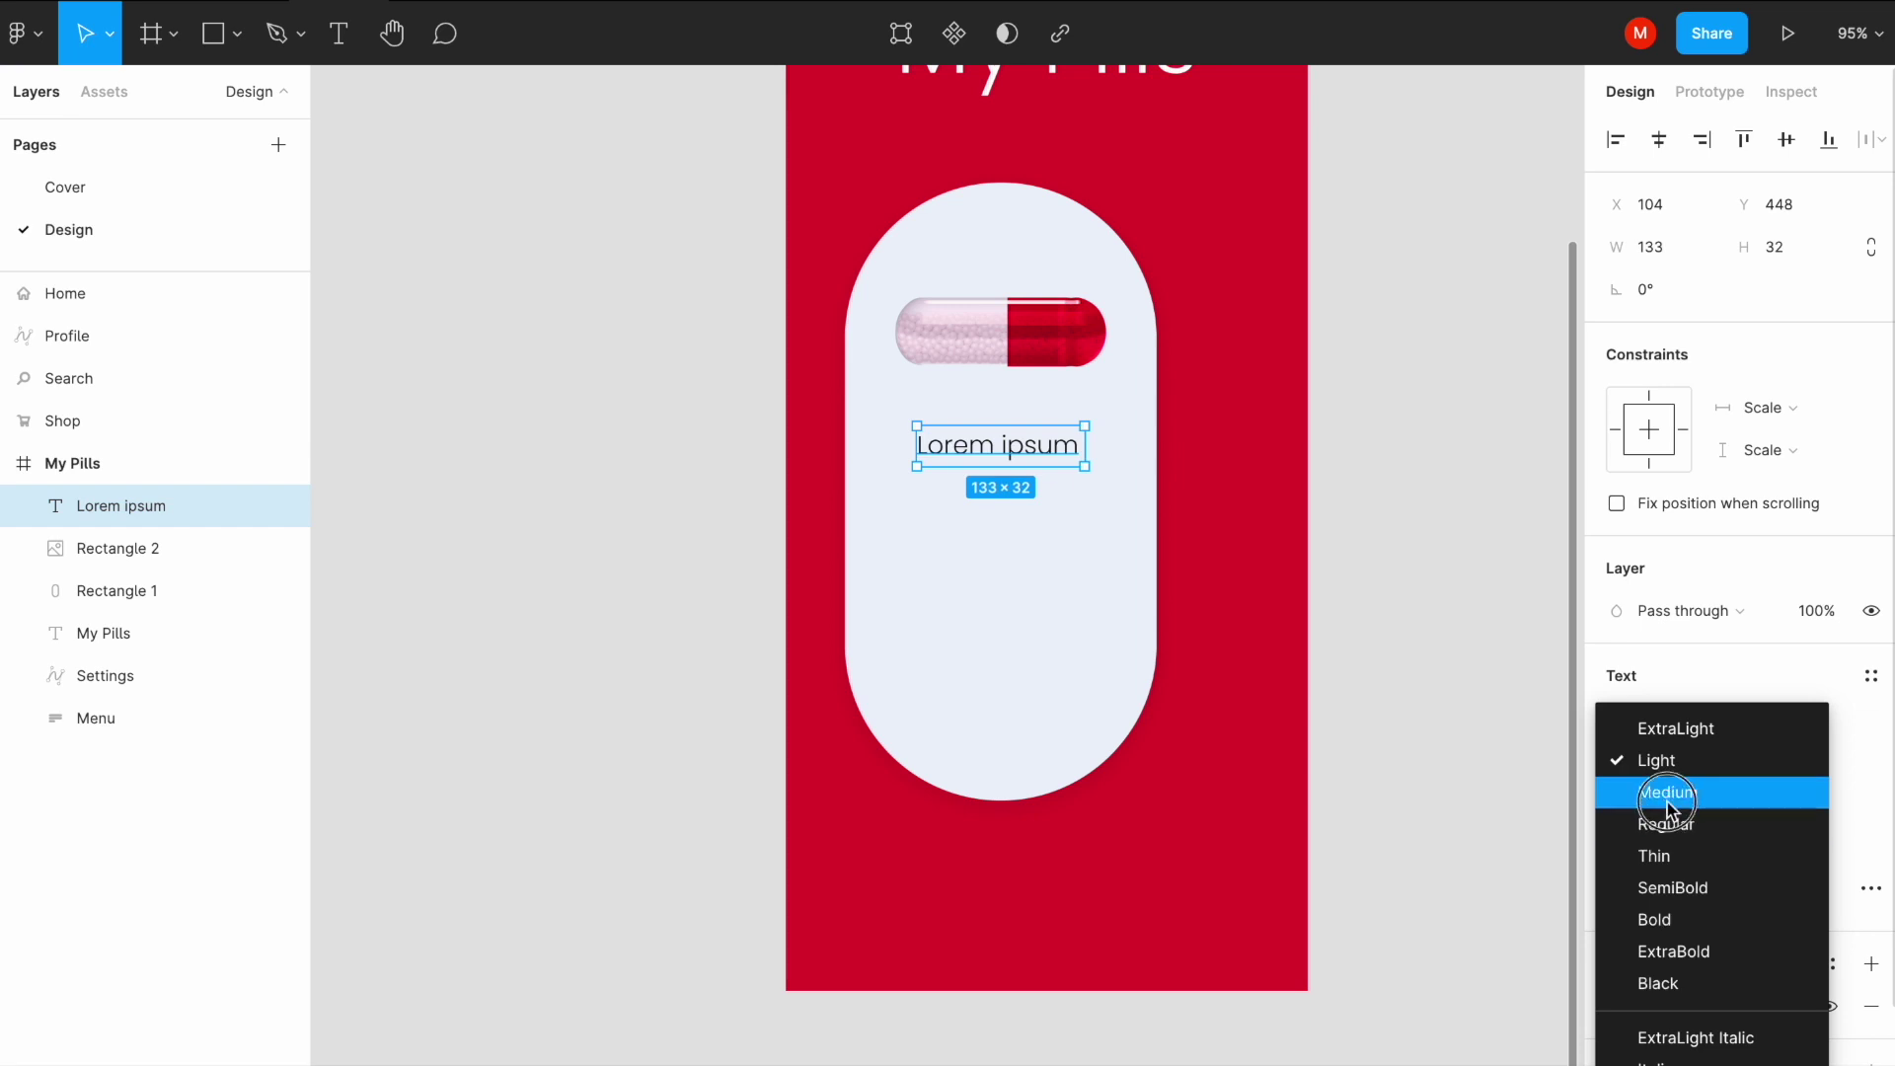
Step: Make the label Medium weight, size 25, and widen its box to one line
{"action": "left_click", "coordinate": [1668, 794]}
{"action": "left_click", "coordinate": [1661, 765]}
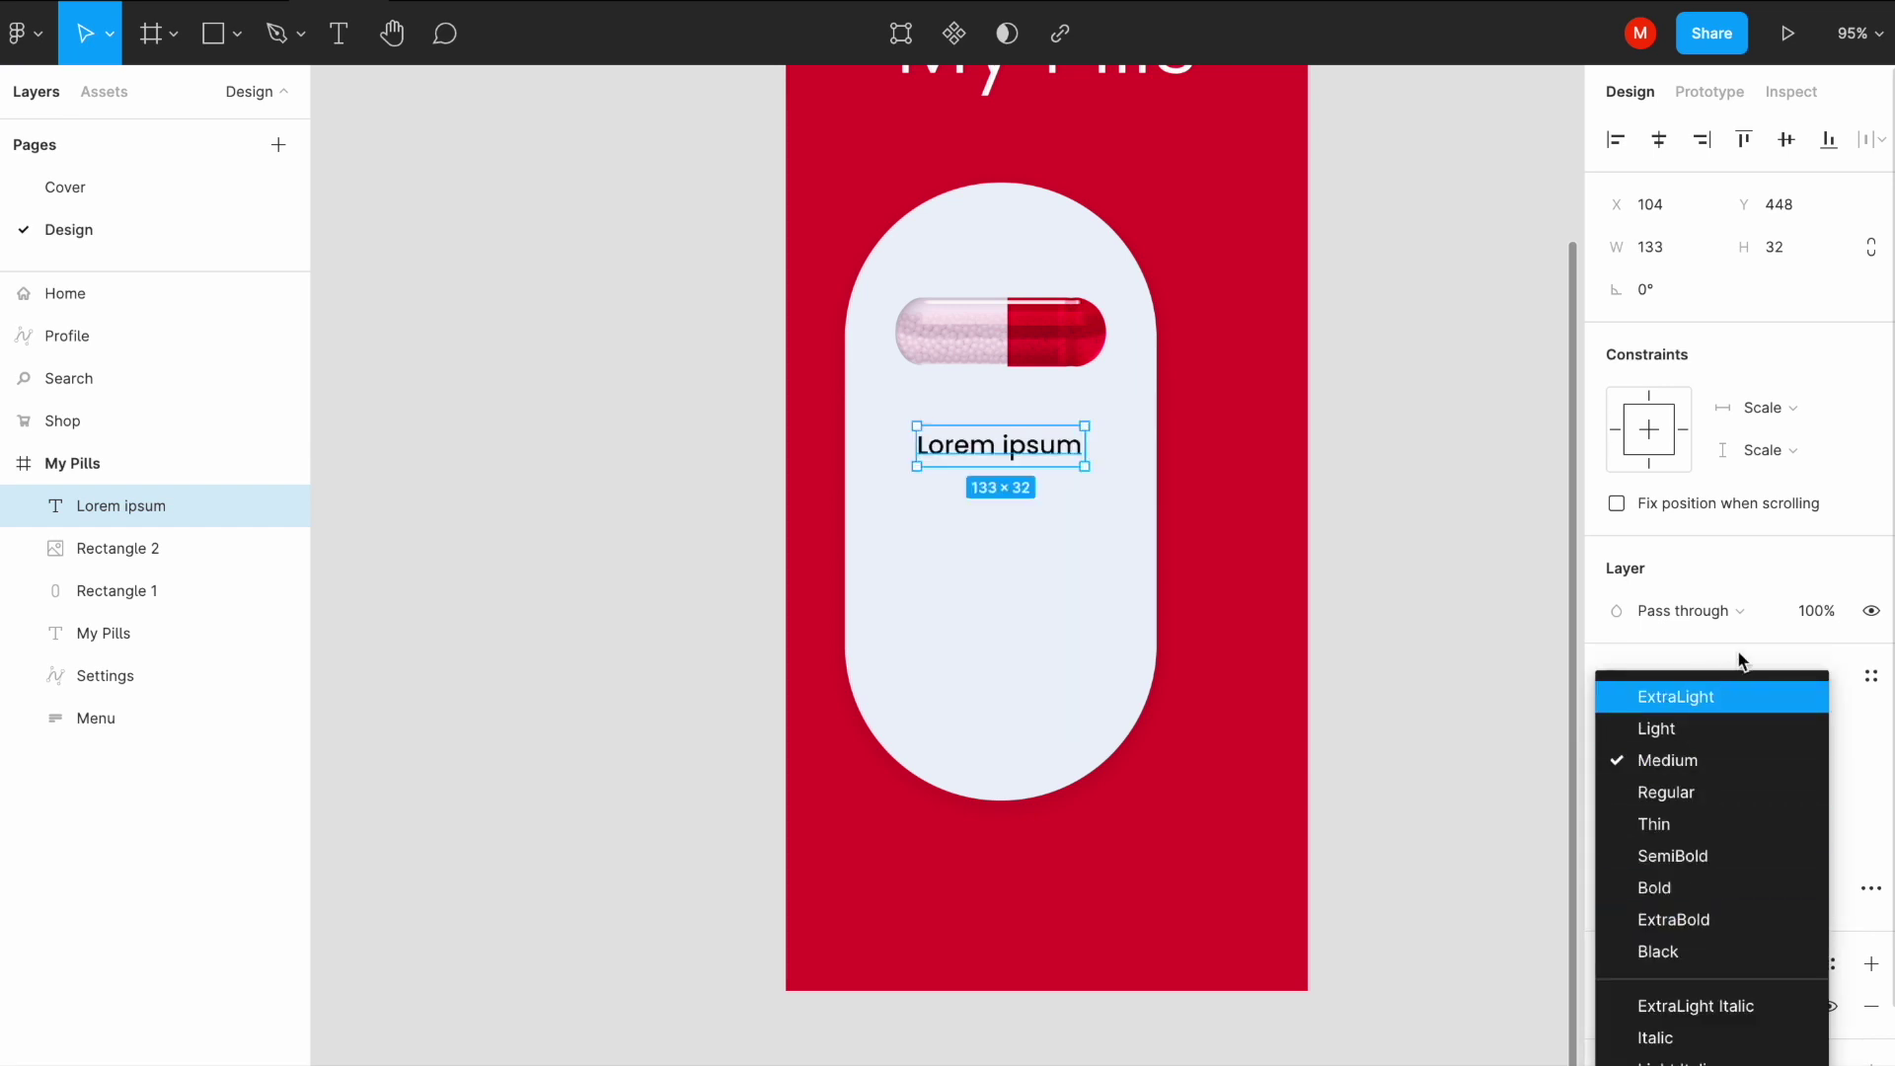
{"action": "key", "text": "Escape"}
{"action": "left_click", "coordinate": [1782, 761]}
{"action": "key", "text": "Up"}
{"action": "key", "text": "Up"}
{"action": "key", "text": "Up"}
{"action": "key", "text": "Up"}
{"action": "key", "text": "Up"}
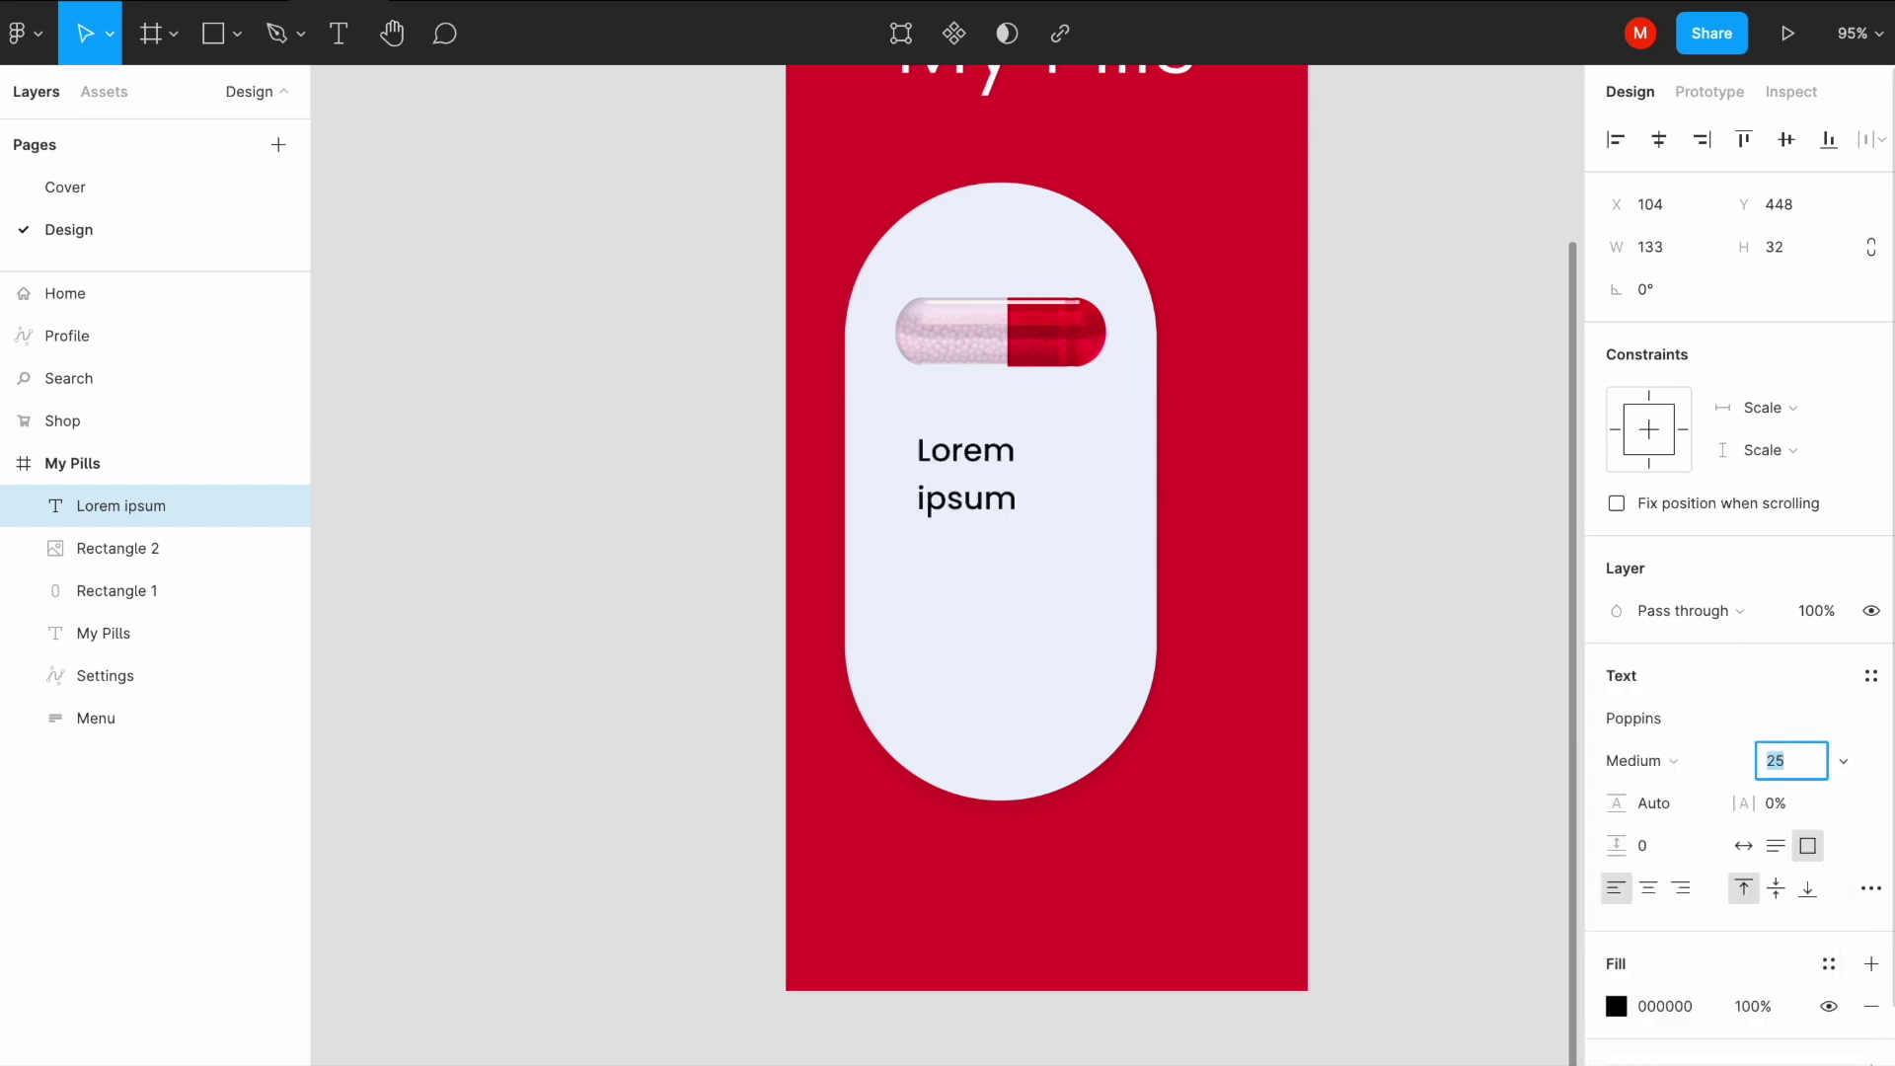
{"action": "left_click_drag", "start_coordinate": [1083, 466], "coordinate": [1125, 477]}
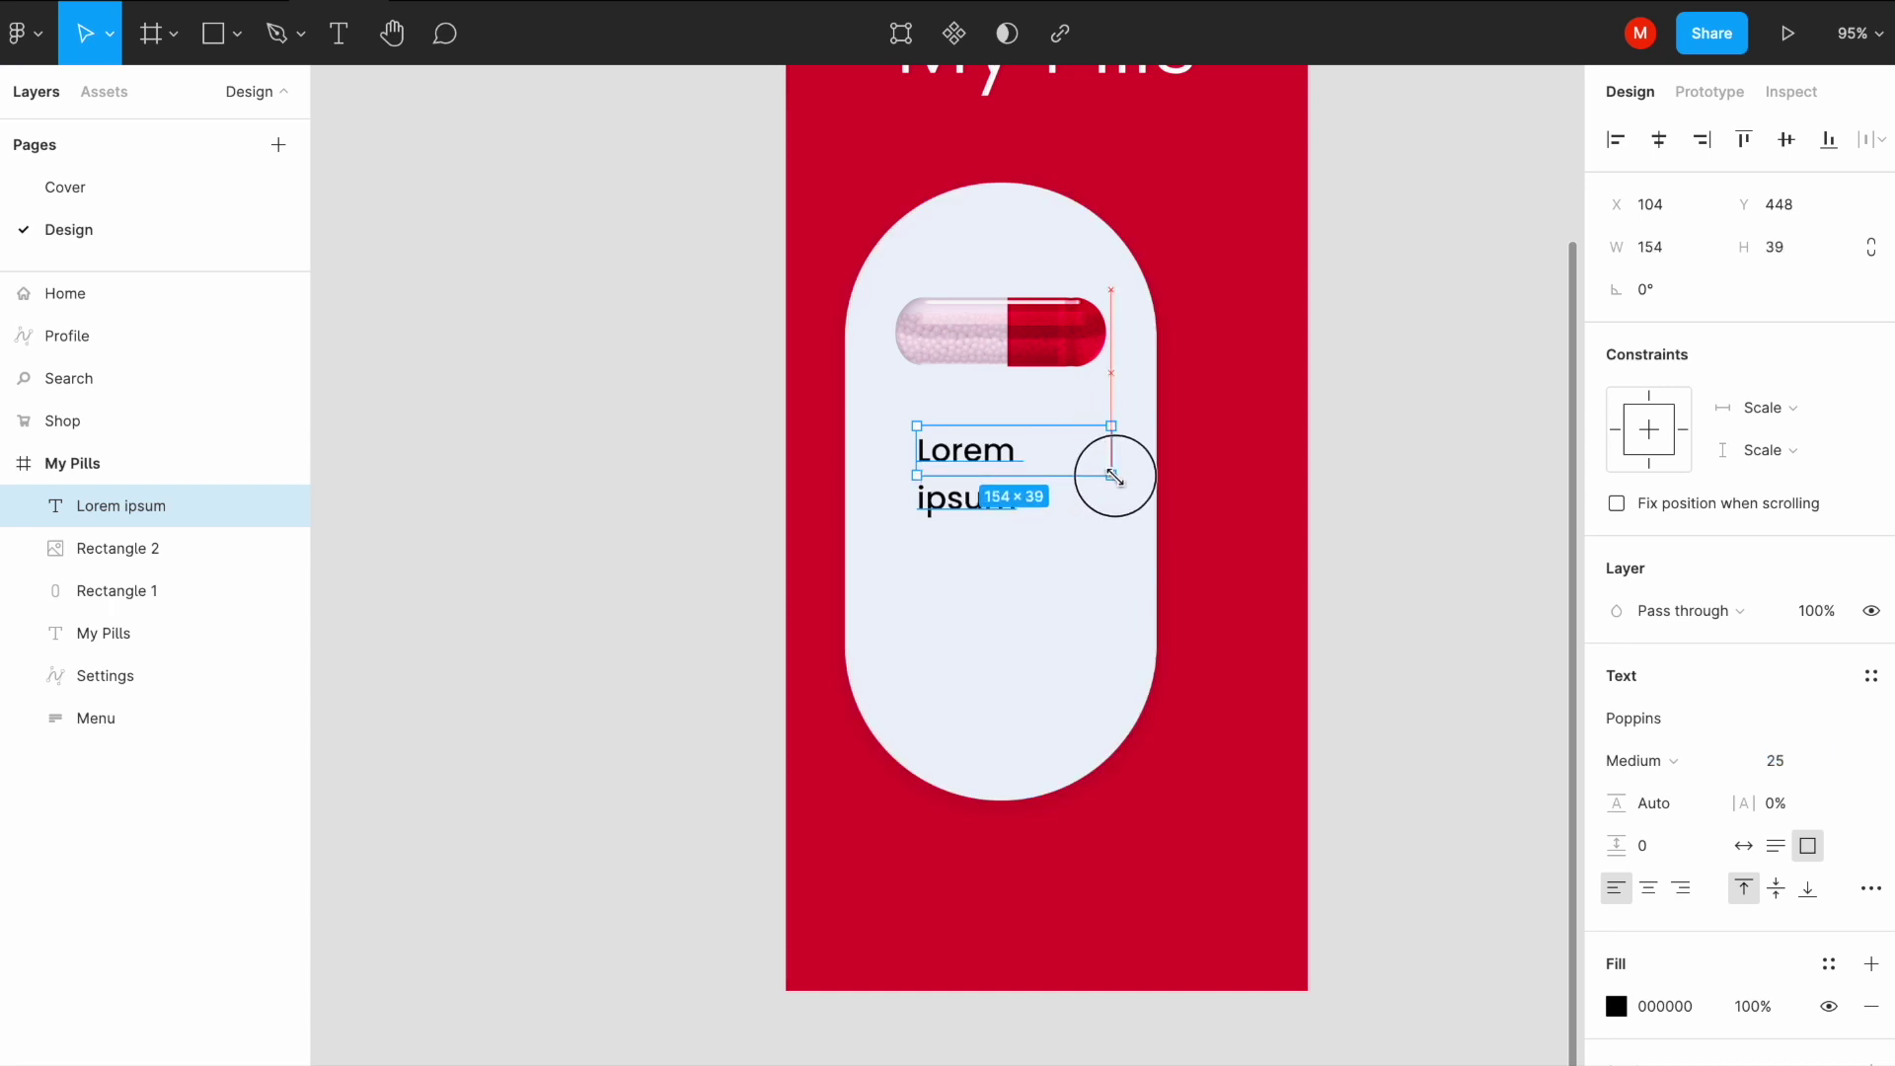
Step: Change the label to 'Lorem Ipsum', centre it under the capsule, and start a new text below
{"action": "double_click", "coordinate": [1072, 464]}
{"action": "left_click", "coordinate": [1032, 450]}
{"action": "key", "text": "BackSpace"}
{"action": "type", "text": "I"}
{"action": "key", "text": "Escape"}
{"action": "left_click_drag", "start_coordinate": [1061, 471], "coordinate": [1039, 431]}
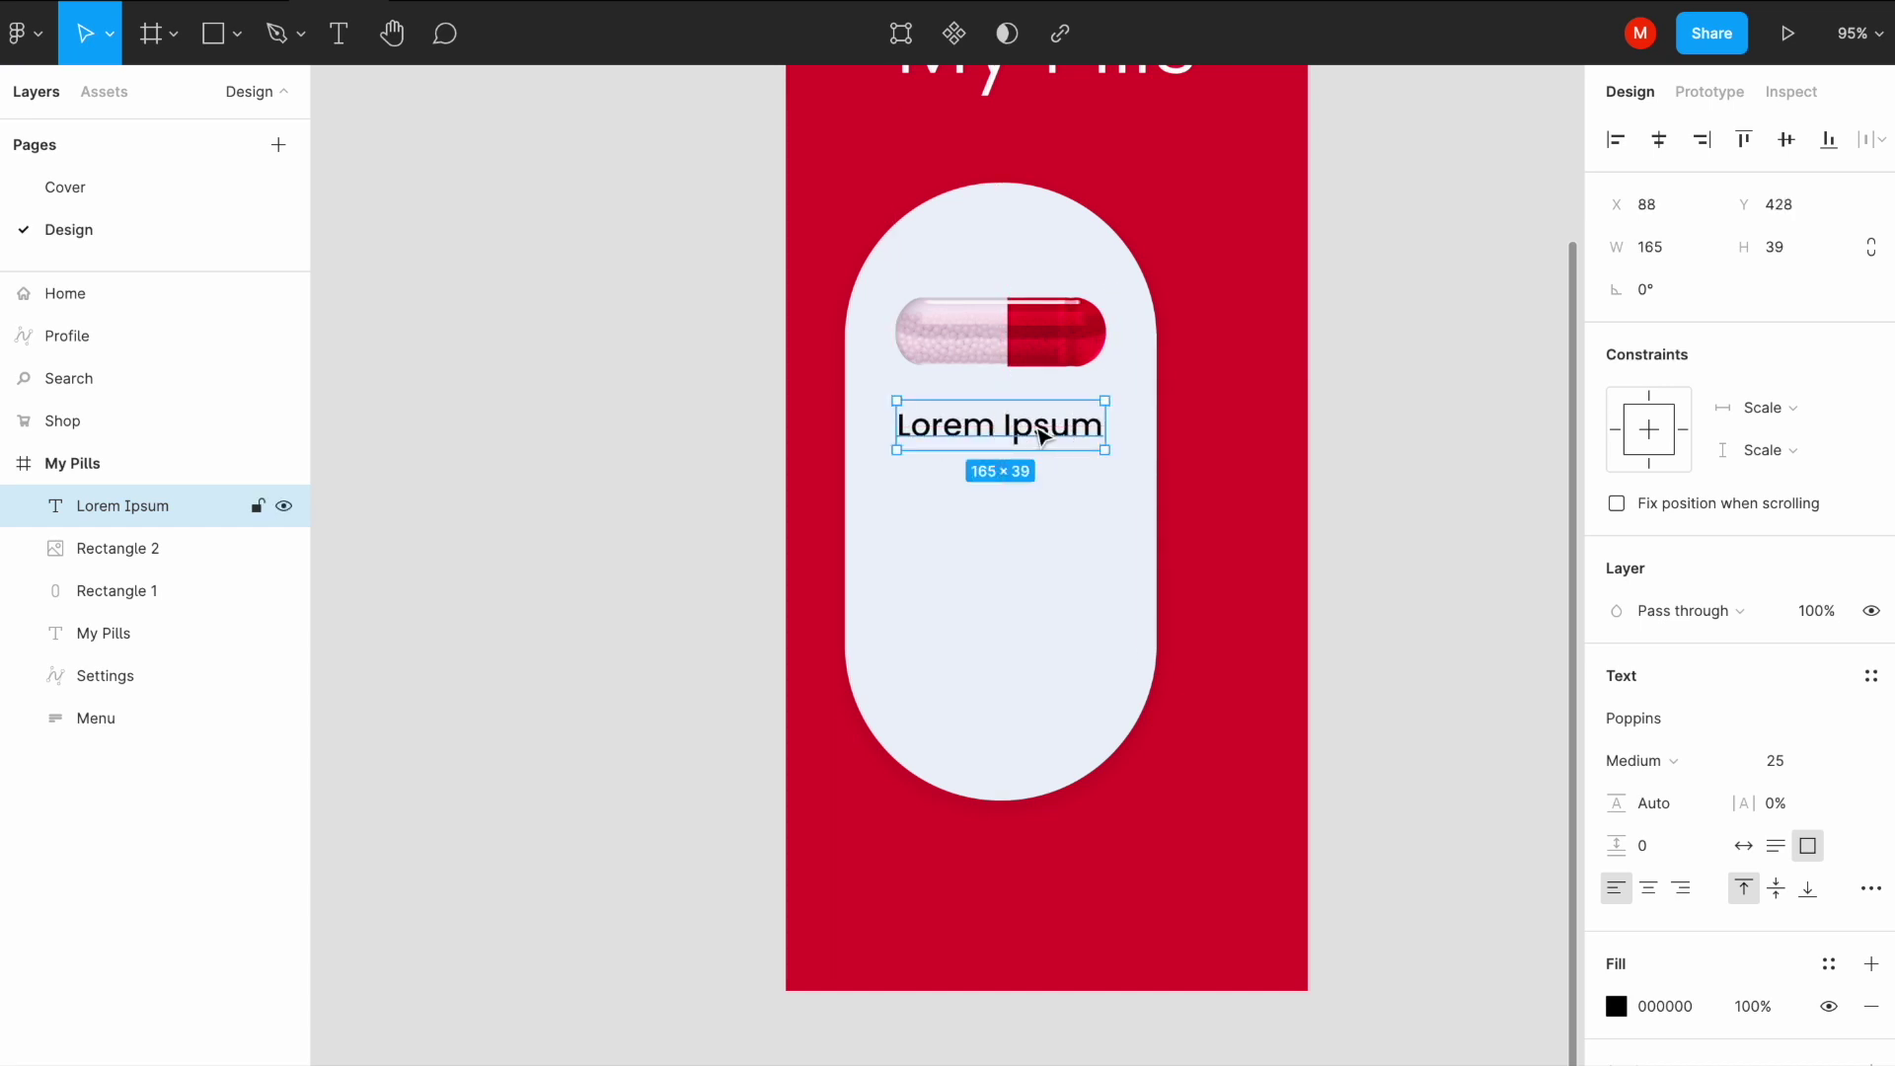
{"action": "left_click", "coordinate": [1336, 473]}
{"action": "key", "text": "t"}
{"action": "left_click", "coordinate": [910, 588]}
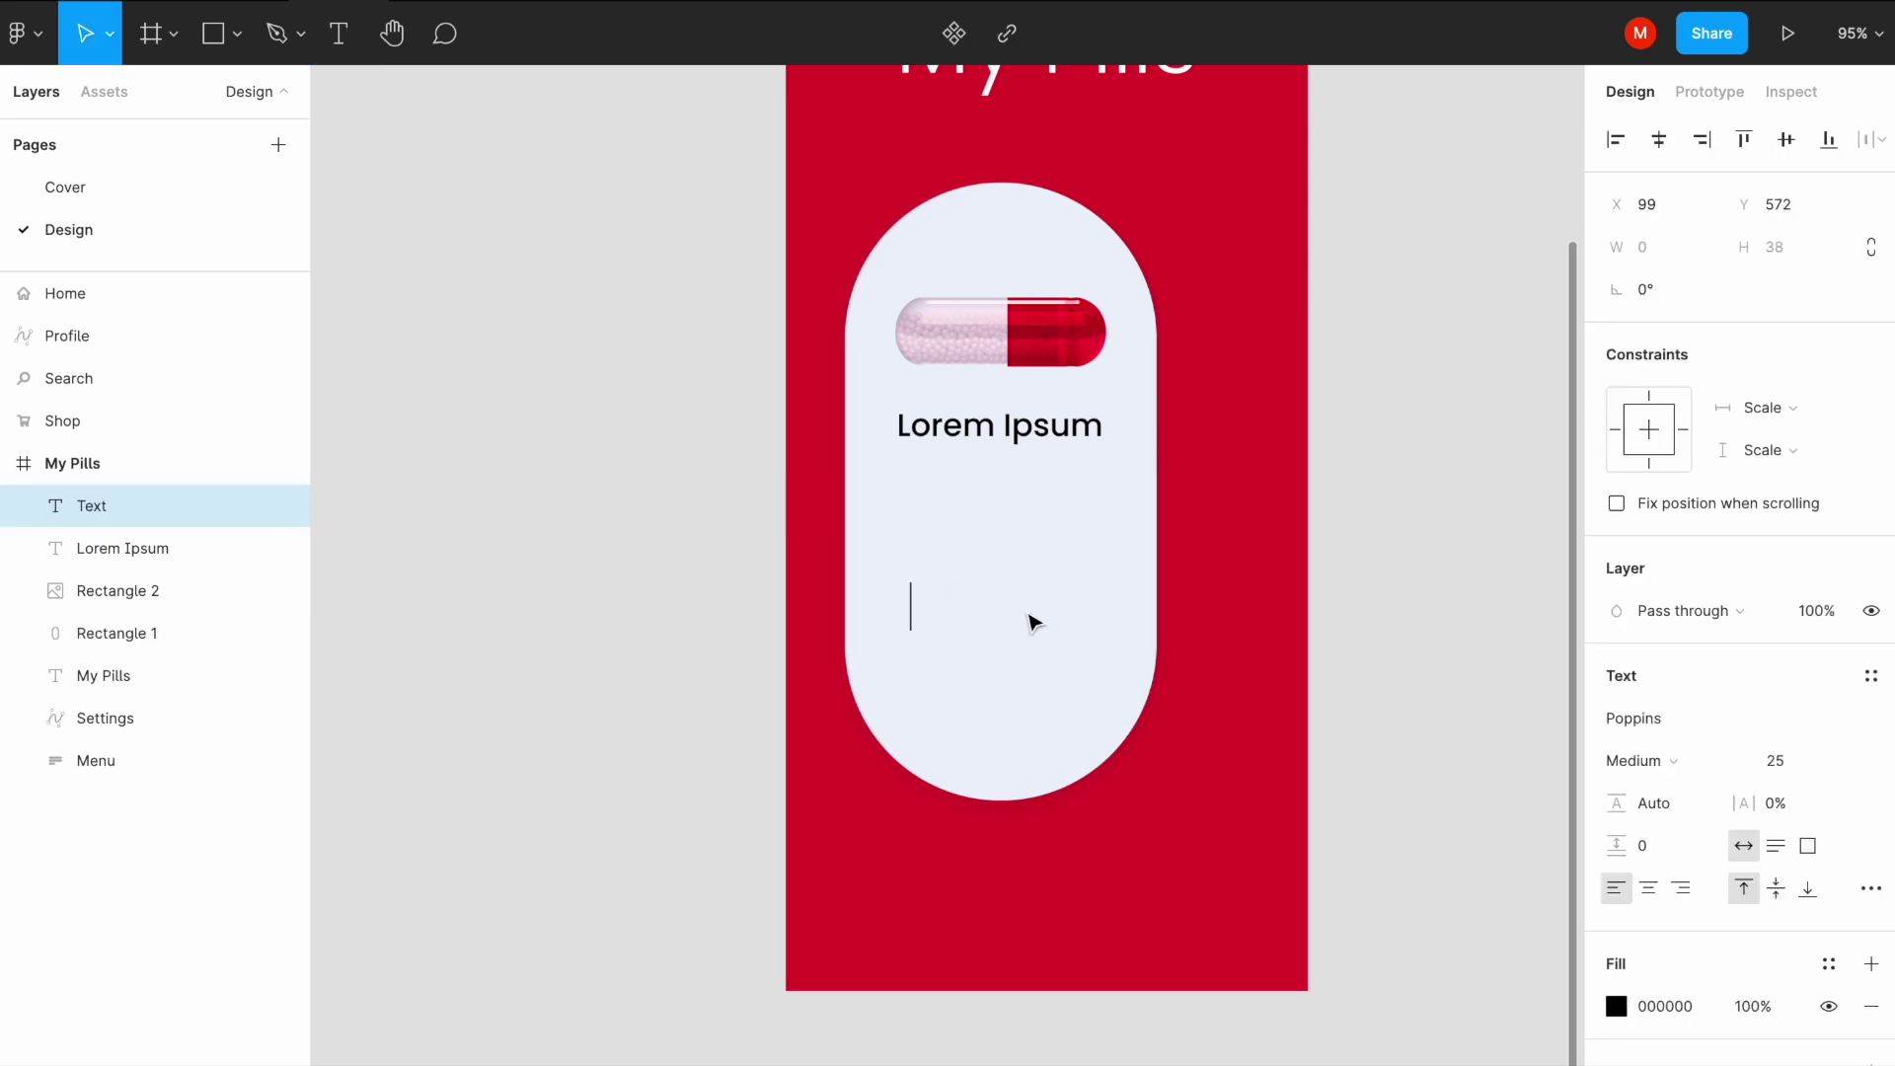
Step: Paste the Lorem ipsum placeholder paragraph and set its font size to 15
{"action": "key", "text": "ctrl+v"}
{"action": "key", "text": "ctrl+a"}
{"action": "left_click", "coordinate": [1048, 604]}
{"action": "key", "text": "ctrl+a"}
{"action": "type", "text": "15"}
{"action": "key", "text": "Return"}
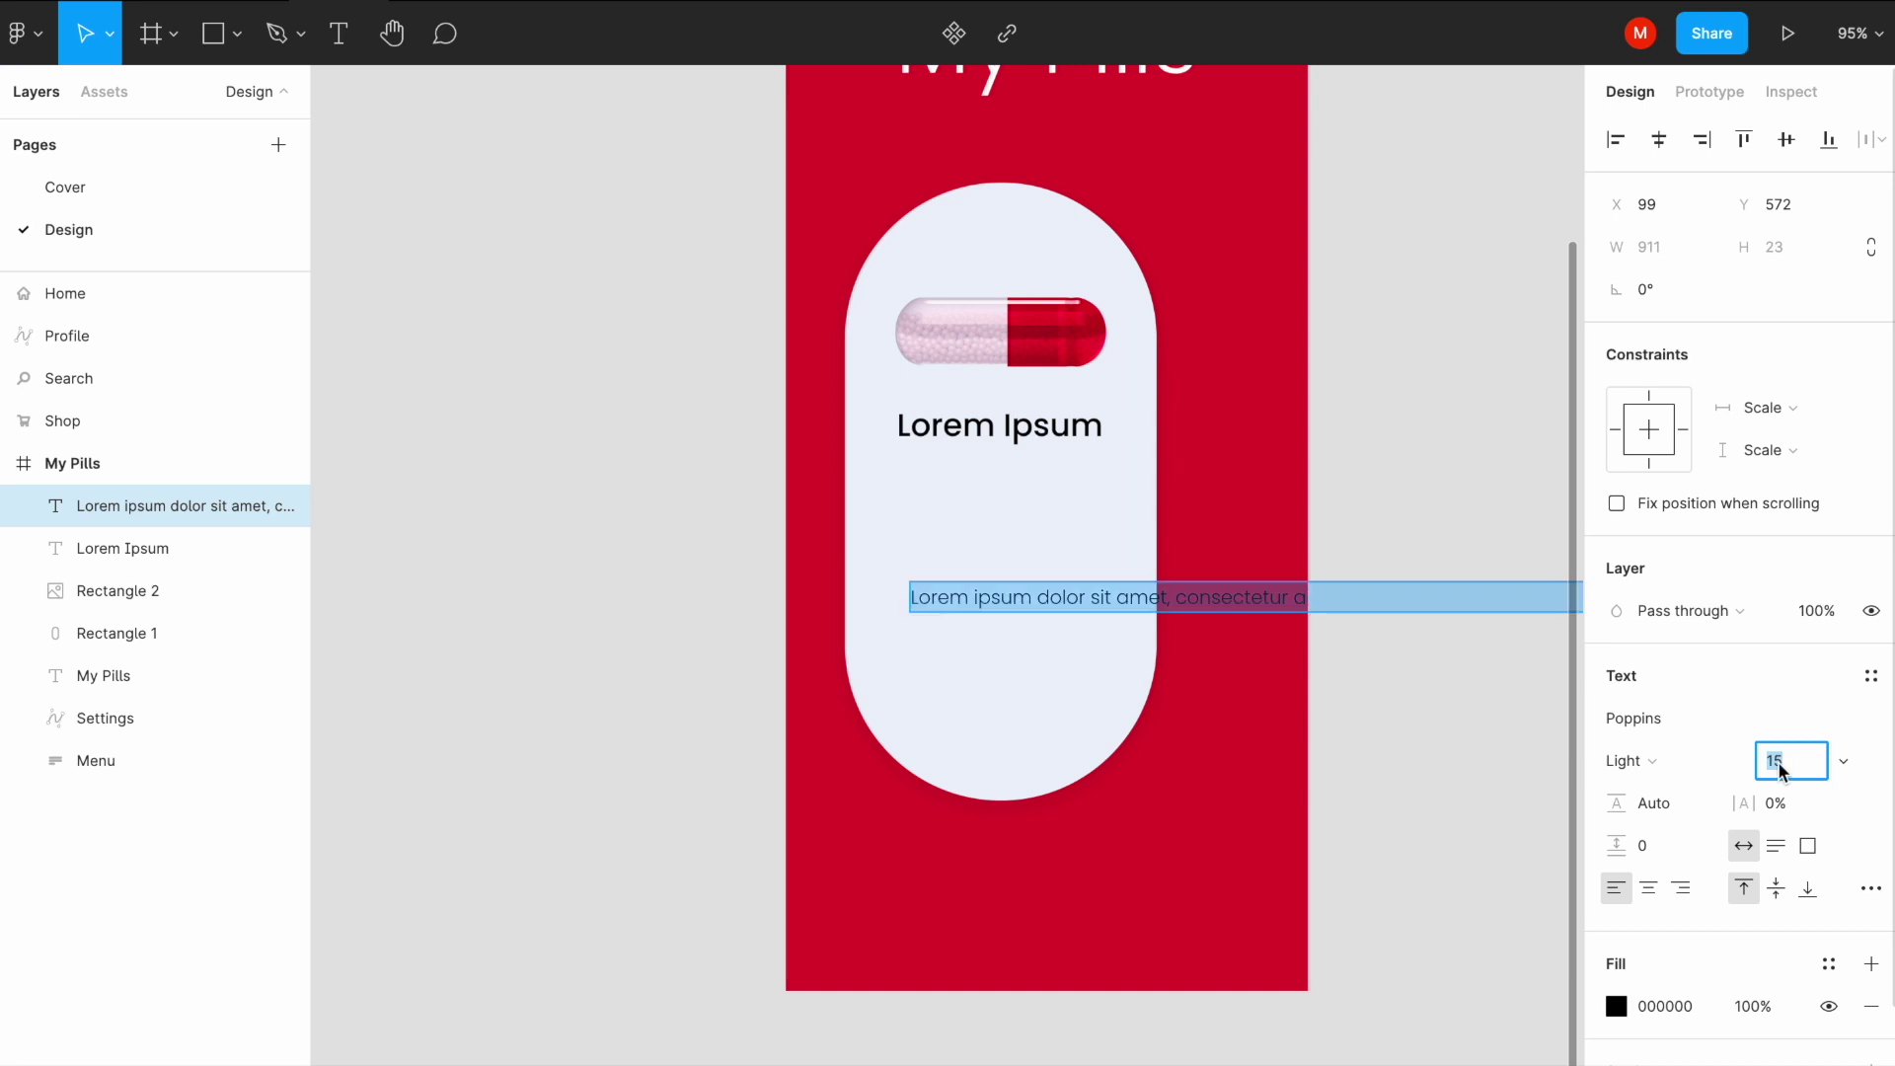
Step: Break the paragraph after 'amet,' and 'elit,' and delete the text after 'consequat,'
{"action": "left_click", "coordinate": [1169, 598]}
{"action": "key", "text": "Return"}
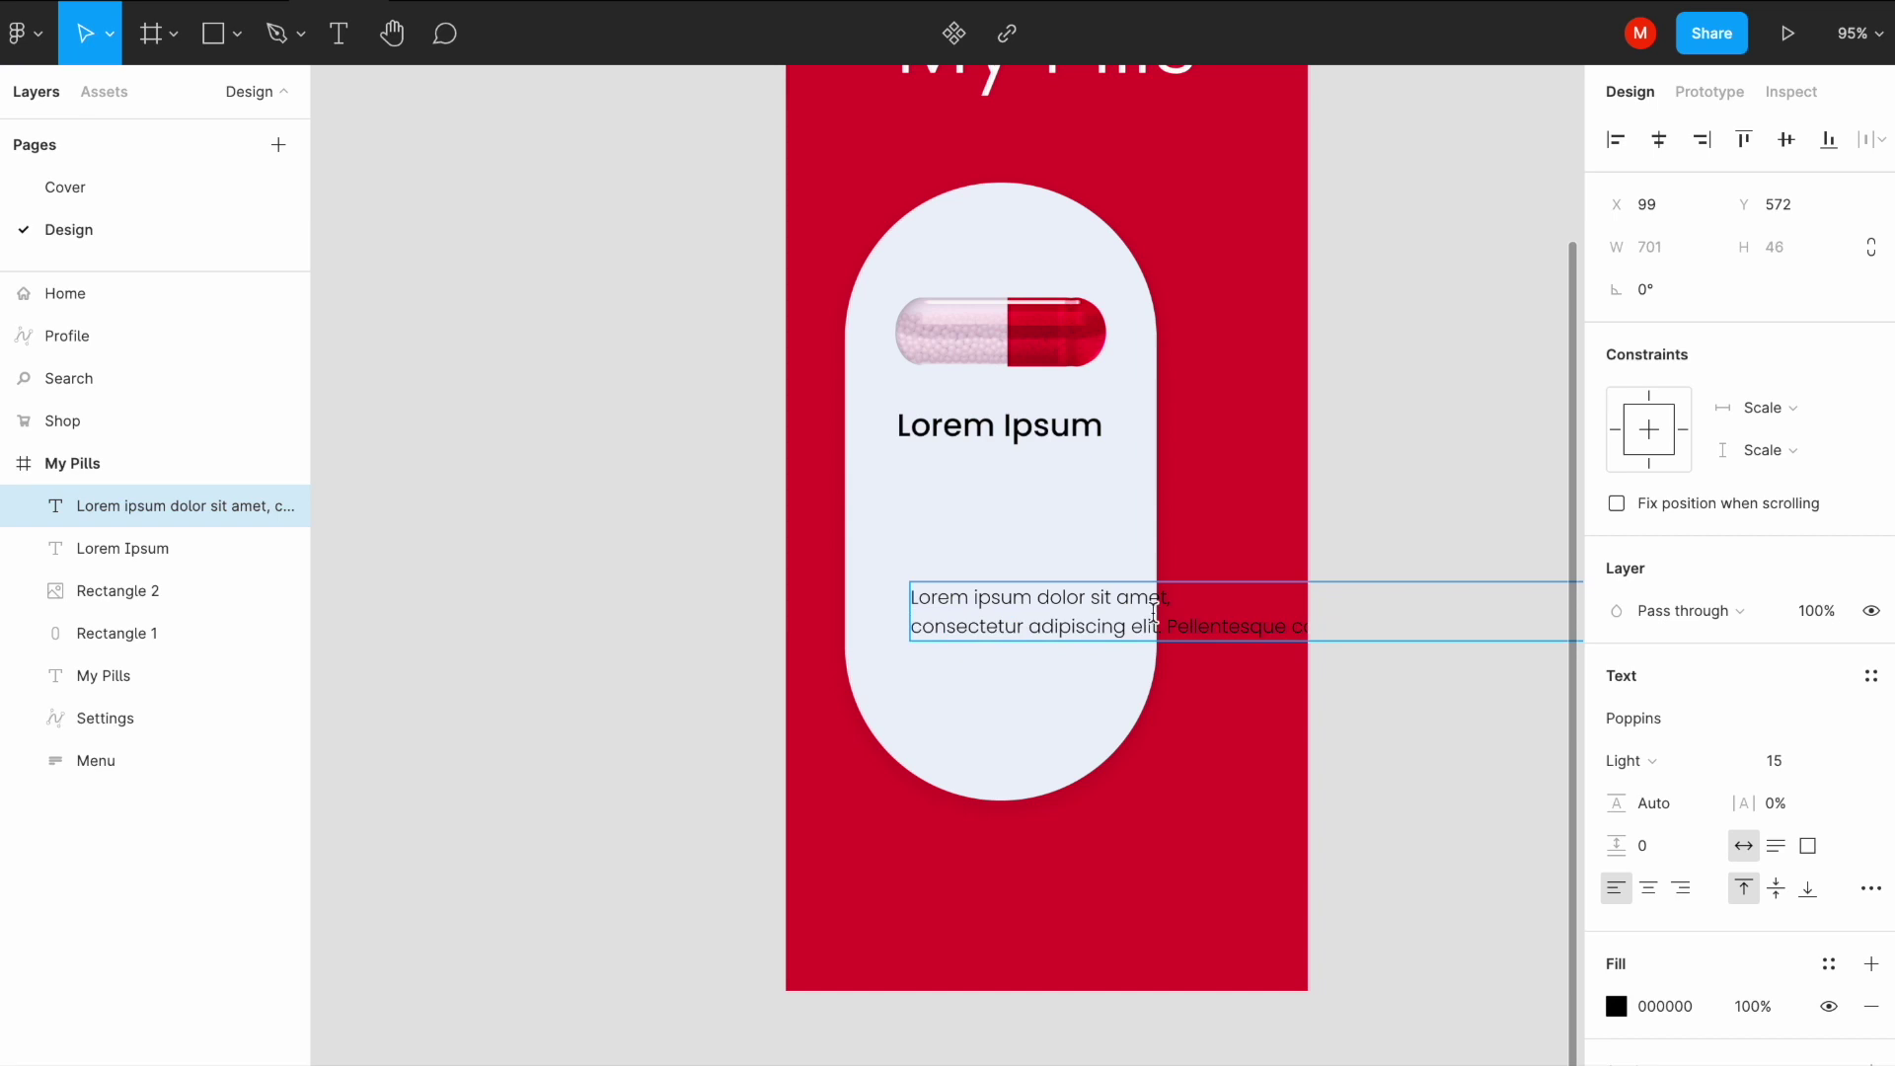
{"action": "key", "text": "Return"}
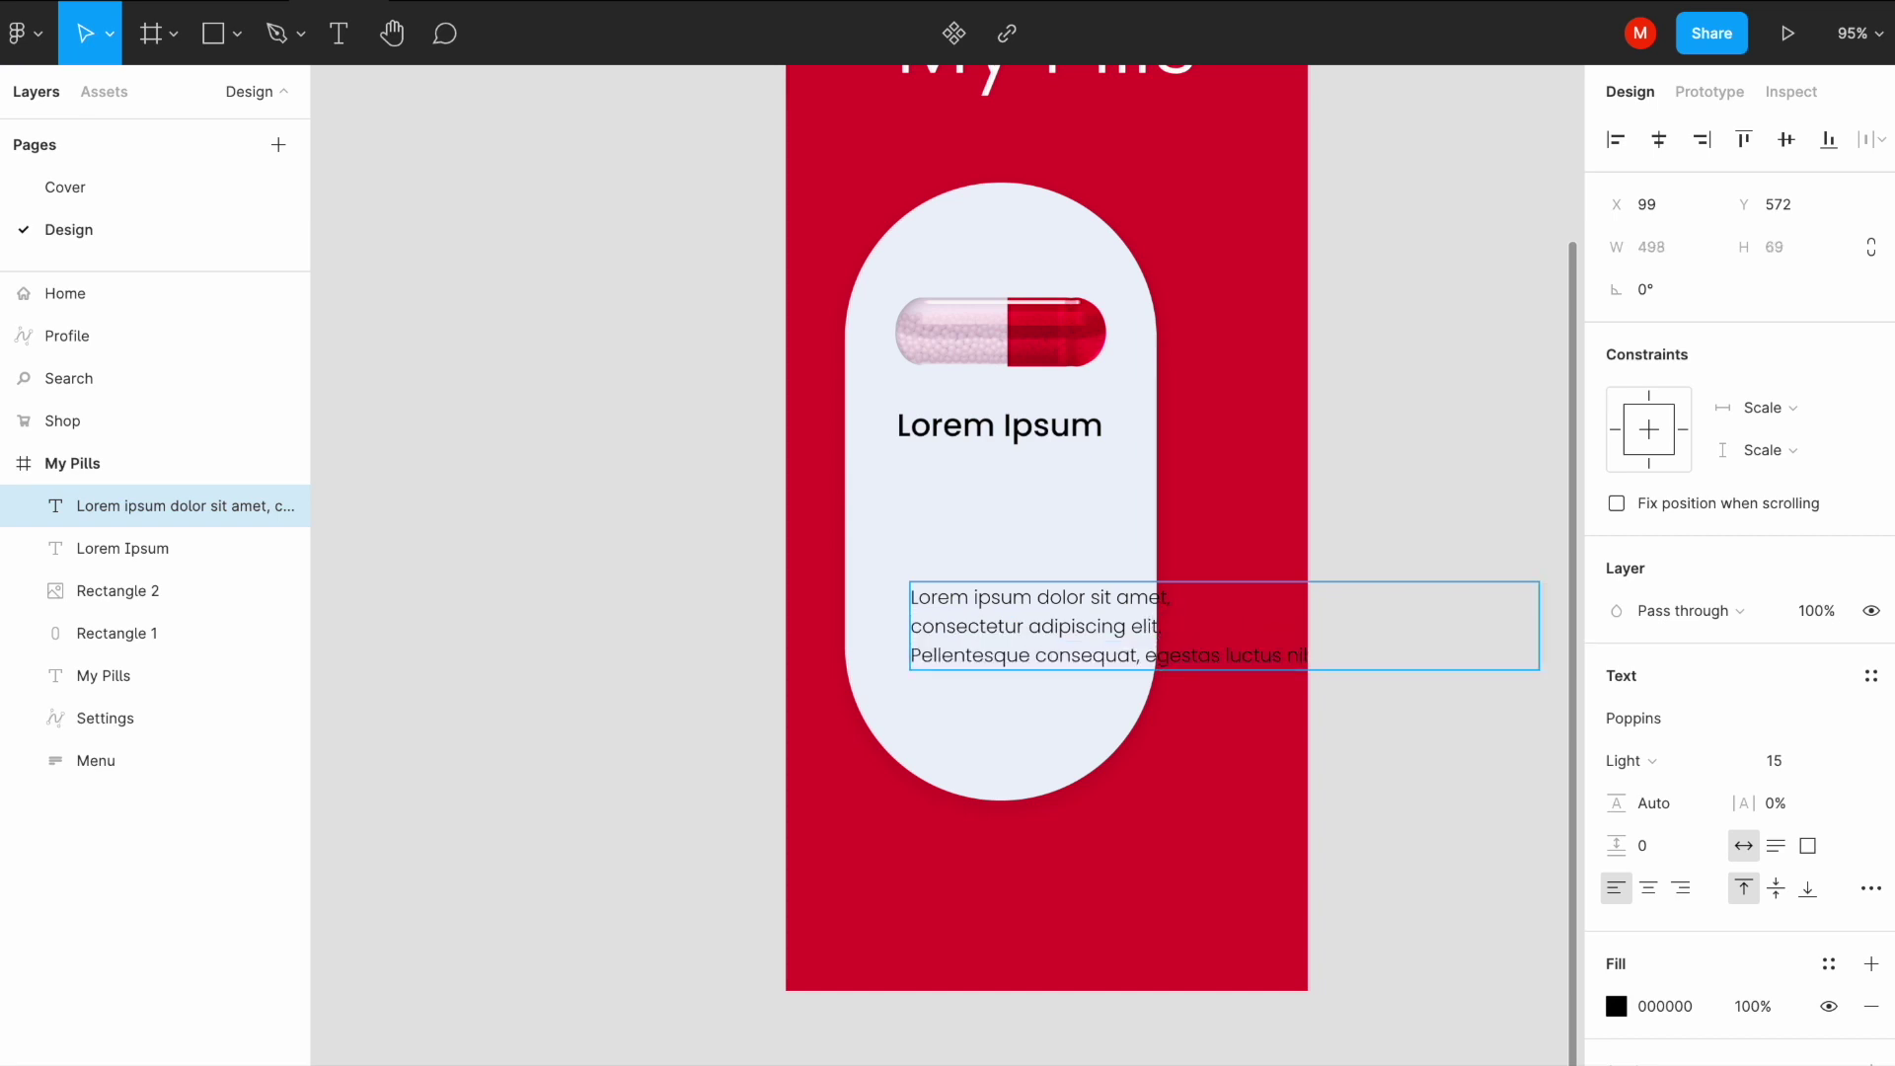
{"action": "left_click_drag", "start_coordinate": [1150, 652], "coordinate": [1869, 701]}
{"action": "key", "text": "BackSpace"}
{"action": "key", "text": "Escape"}
Step: Centre-align the three-line paragraph and position it in the card's lower half
{"action": "left_click_drag", "start_coordinate": [924, 596], "coordinate": [884, 581]}
{"action": "double_click", "coordinate": [879, 613]}
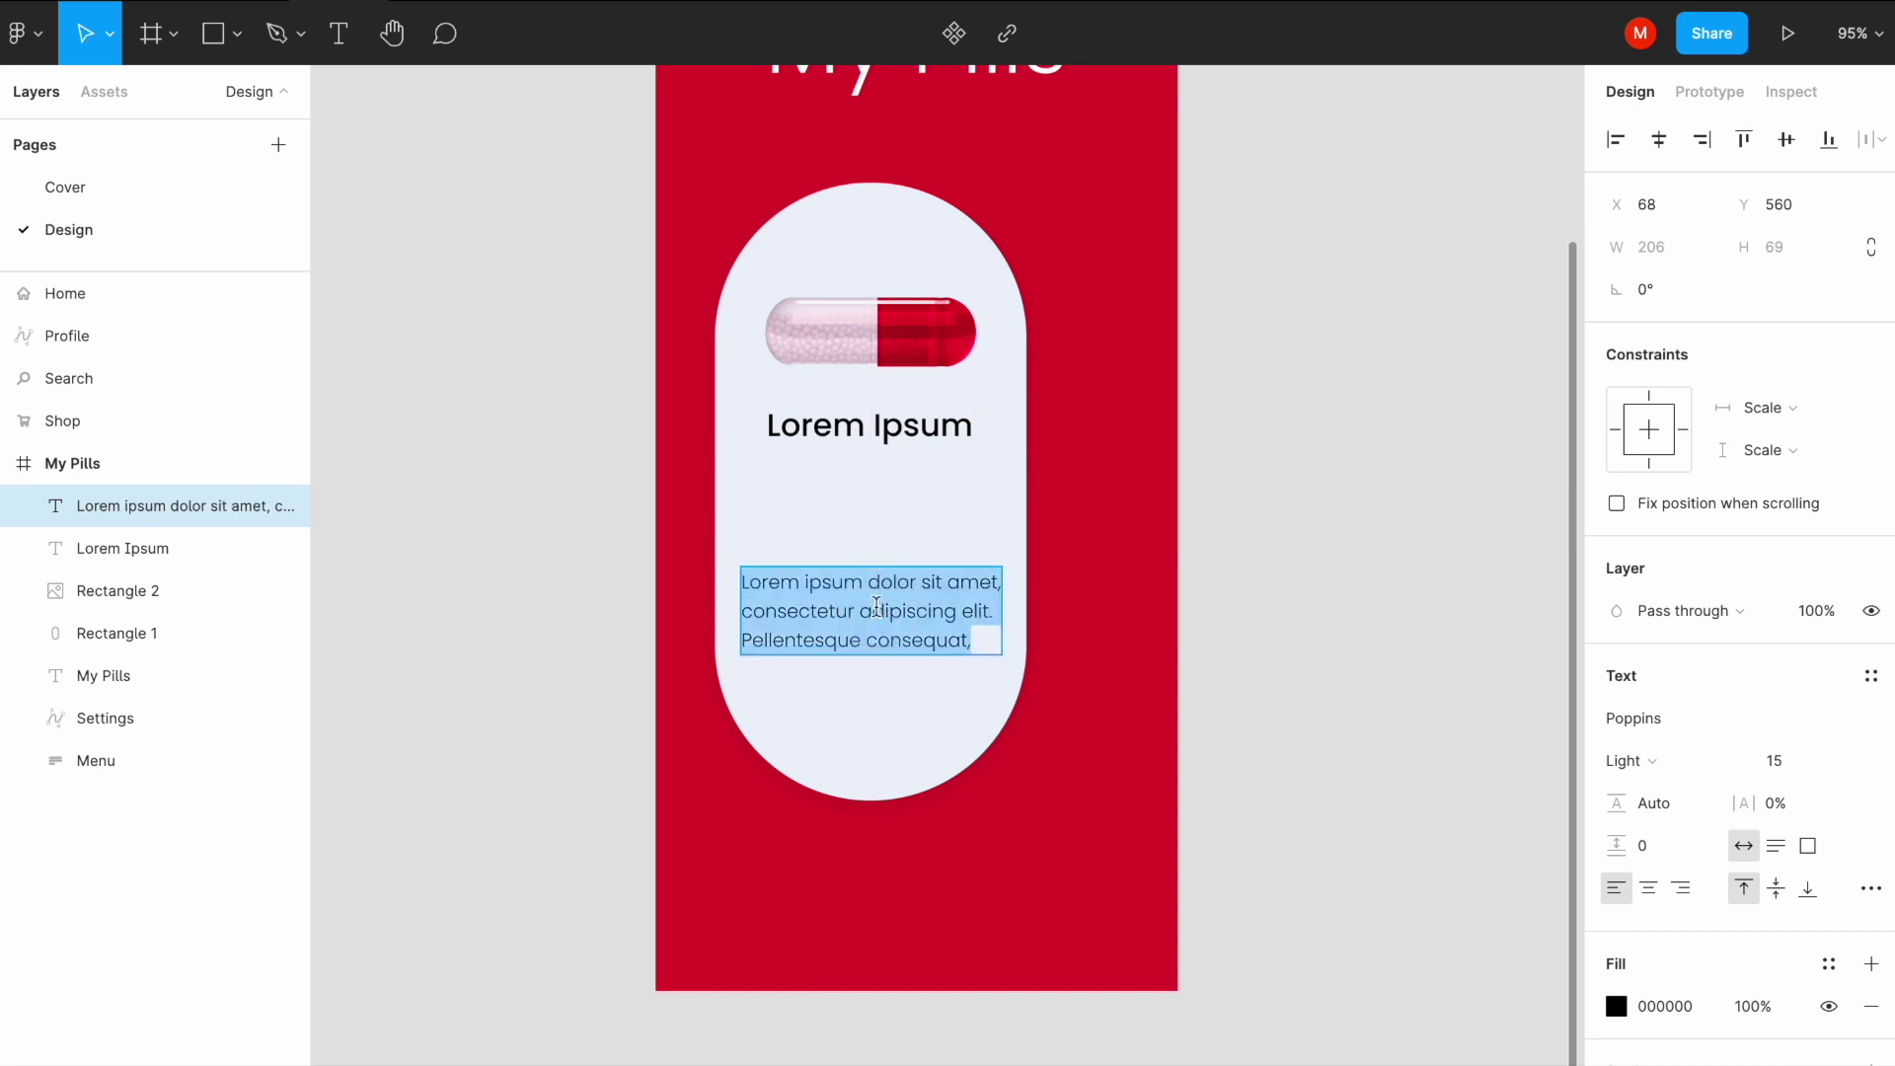
{"action": "left_click", "coordinate": [1649, 889]}
{"action": "key", "text": "Escape"}
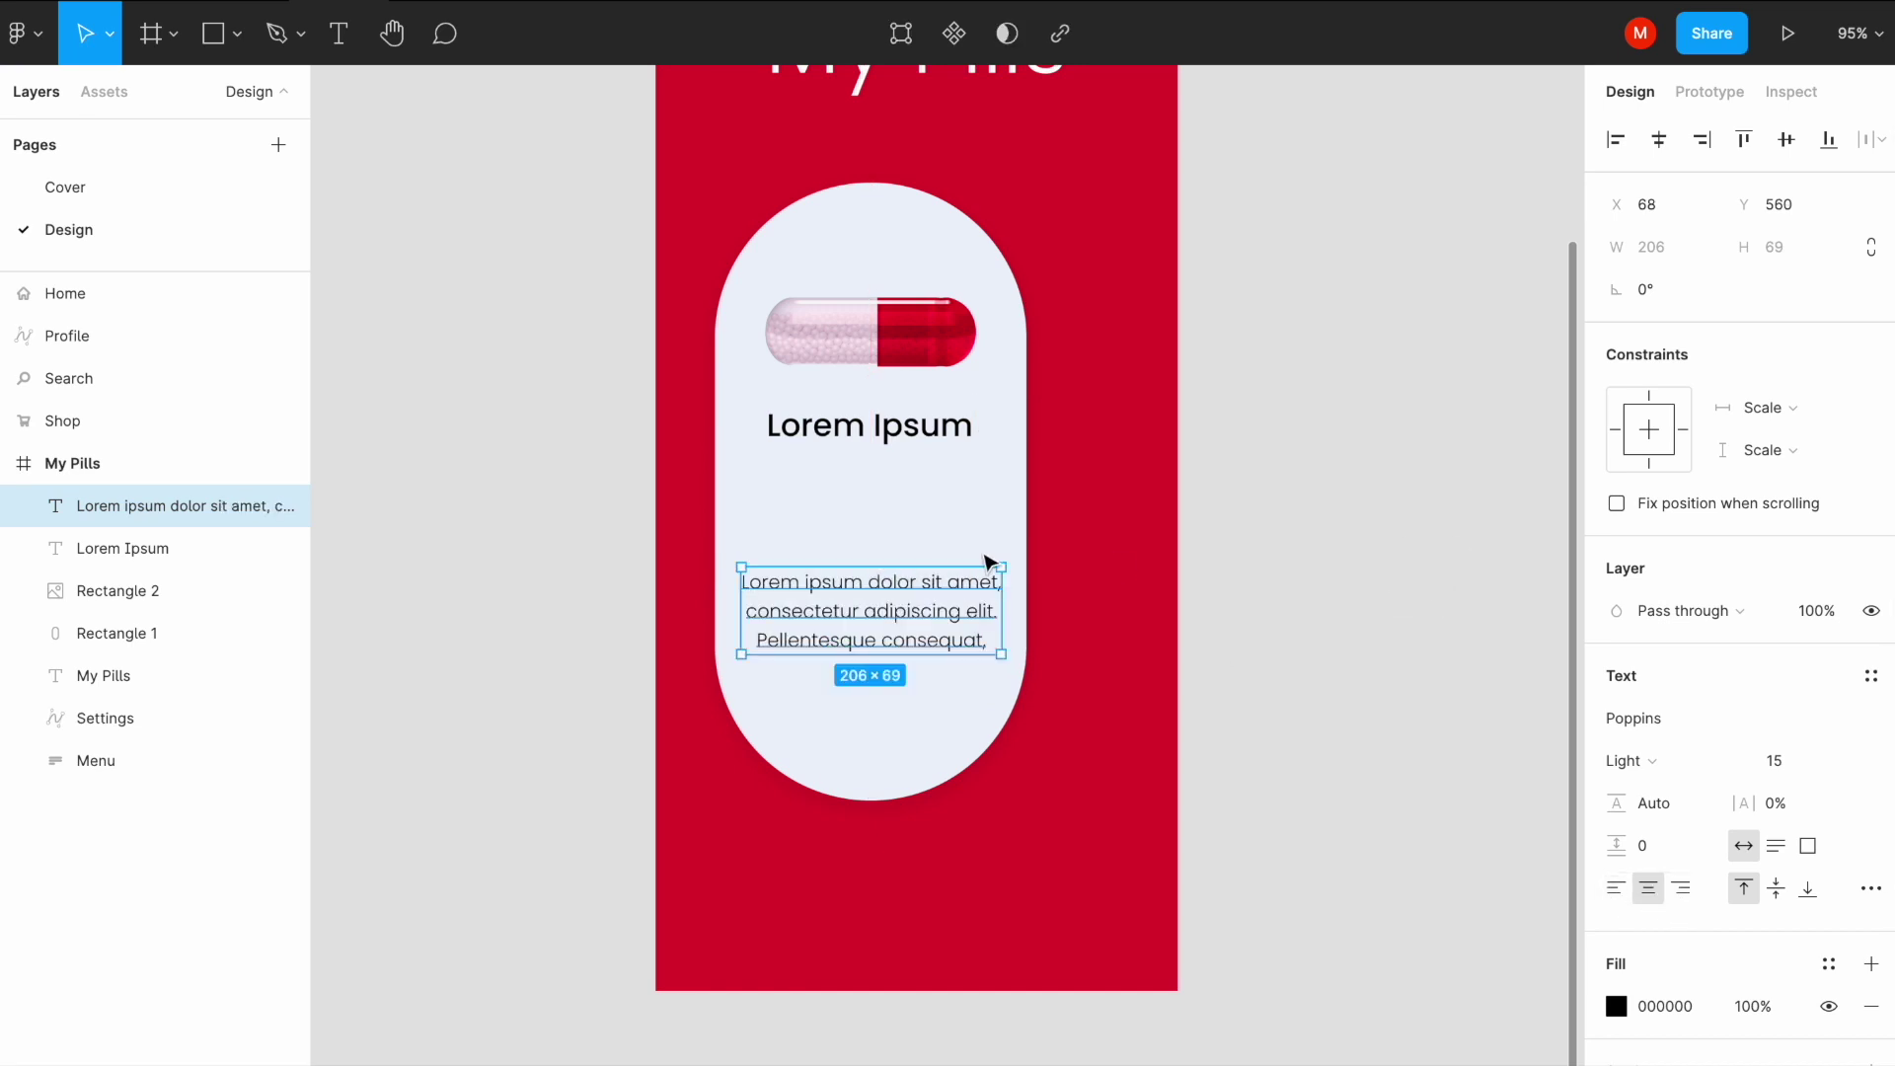
{"action": "left_click_drag", "start_coordinate": [908, 618], "coordinate": [909, 602]}
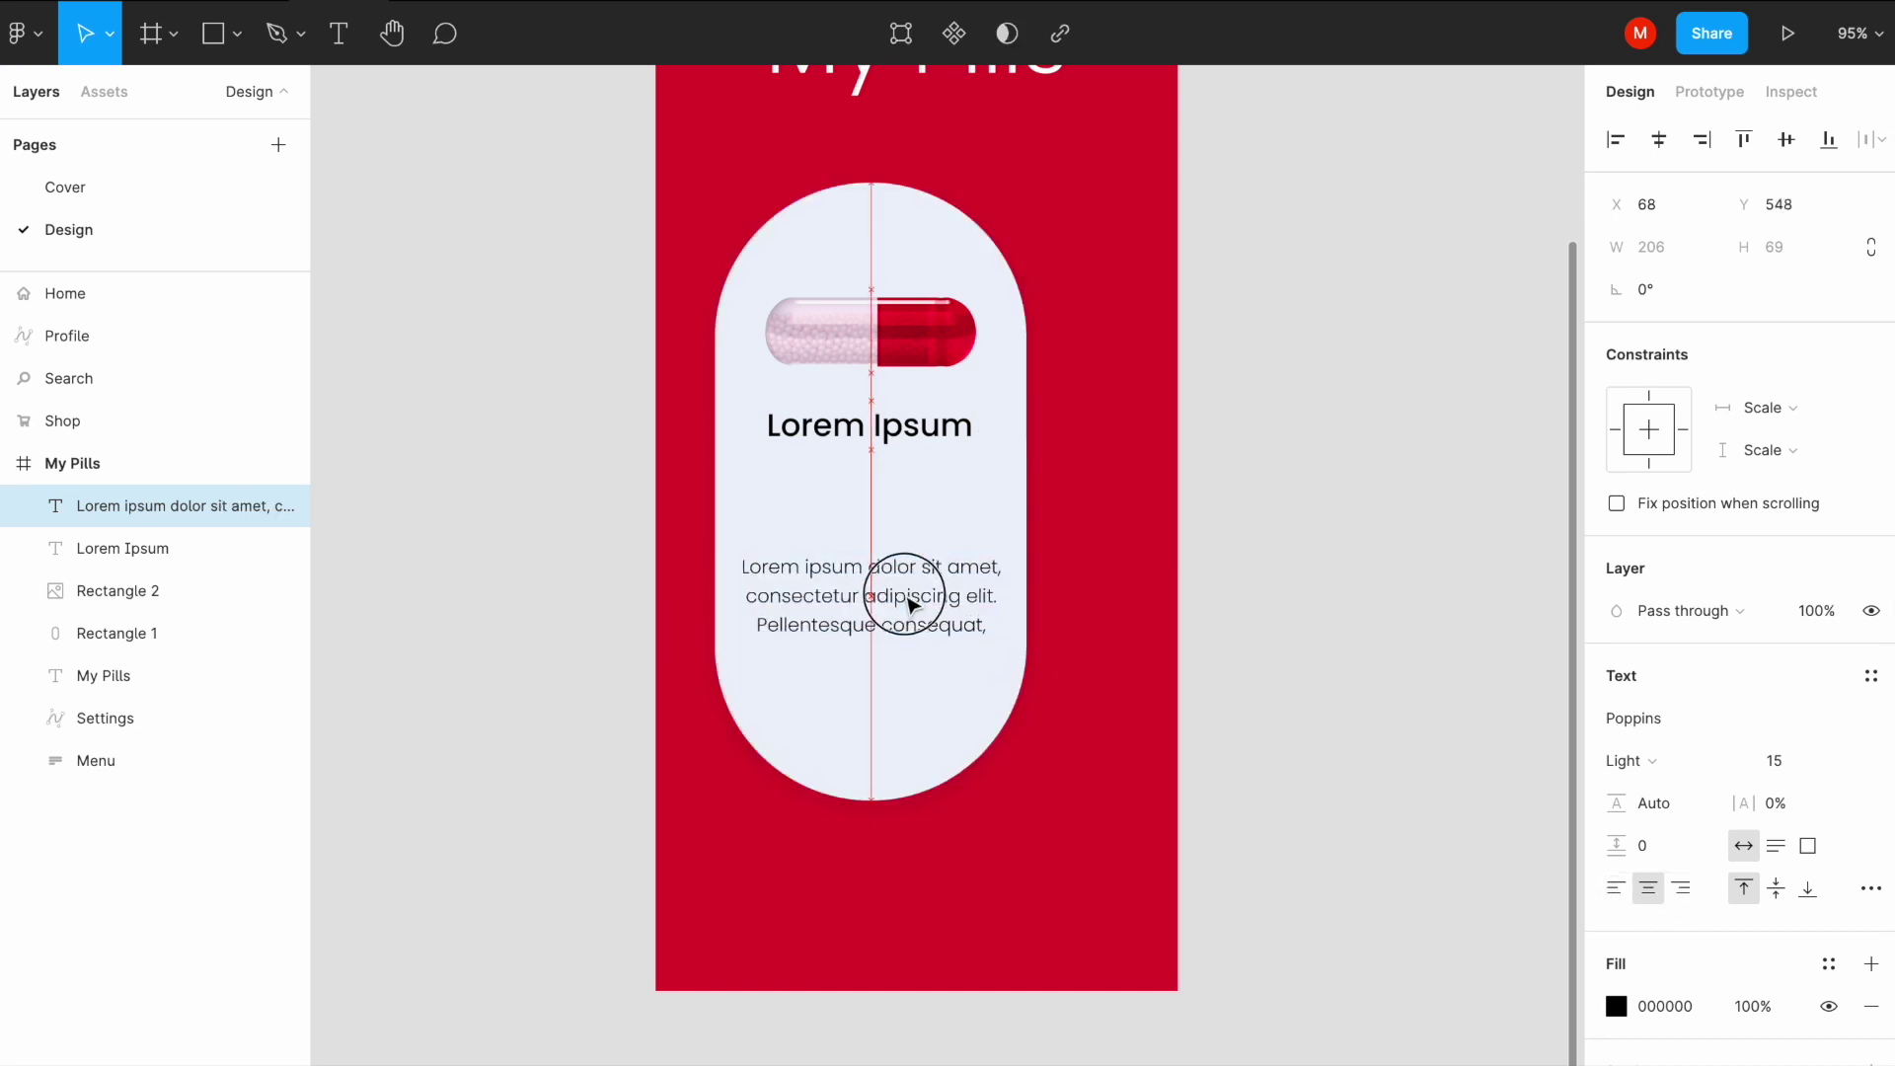
{"action": "left_click", "coordinate": [1269, 477]}
{"action": "scroll", "coordinate": [939, 495], "scroll_direction": "up", "scroll_amount": 5}
{"action": "scroll", "coordinate": [938, 494], "scroll_direction": "left", "scroll_amount": 2}
{"action": "scroll", "coordinate": [939, 495], "scroll_direction": "up", "scroll_amount": 1}
Step: Add a '500 mg' text below the Lorem Ipsum title in Regular weight, size 18
{"action": "key", "text": "t"}
{"action": "left_click", "coordinate": [854, 538]}
{"action": "type", "text": "500"}
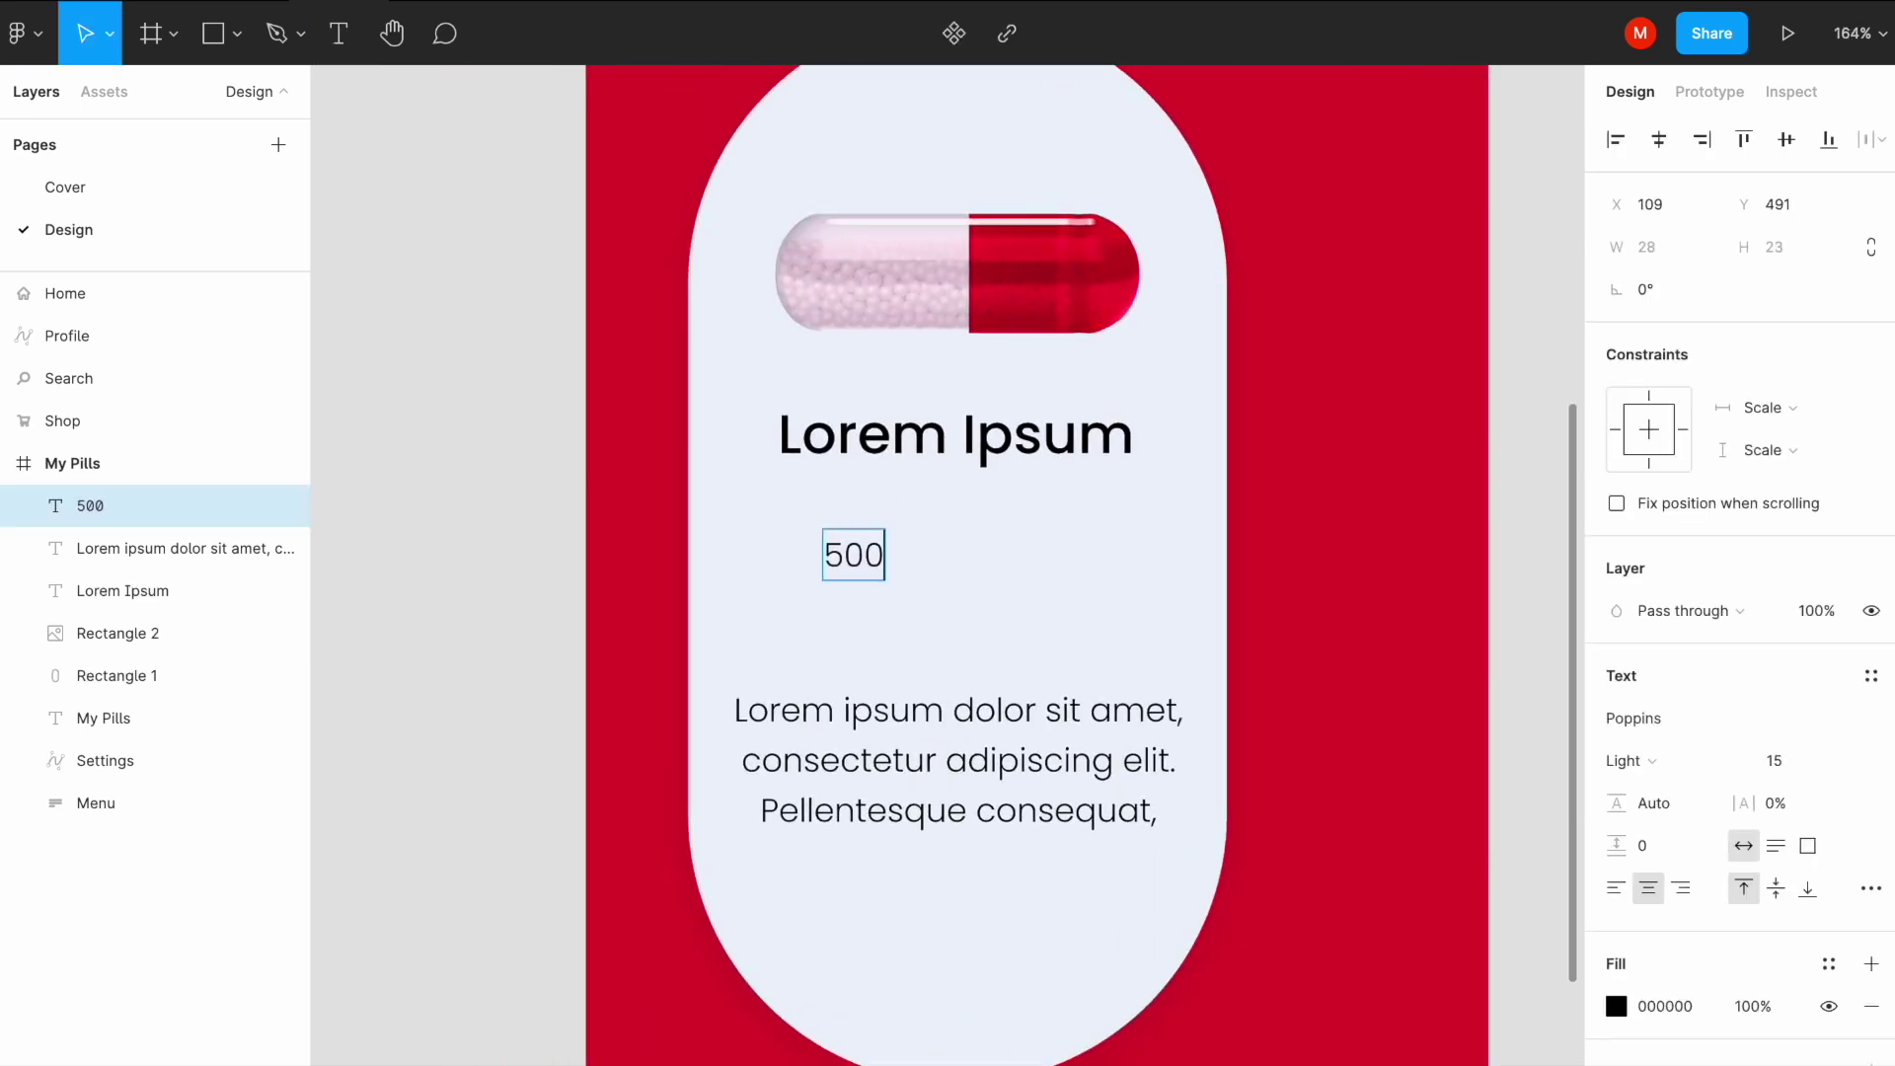
{"action": "type", "text": " mg"}
{"action": "key", "text": "ctrl+a"}
{"action": "left_click", "coordinate": [1668, 759]}
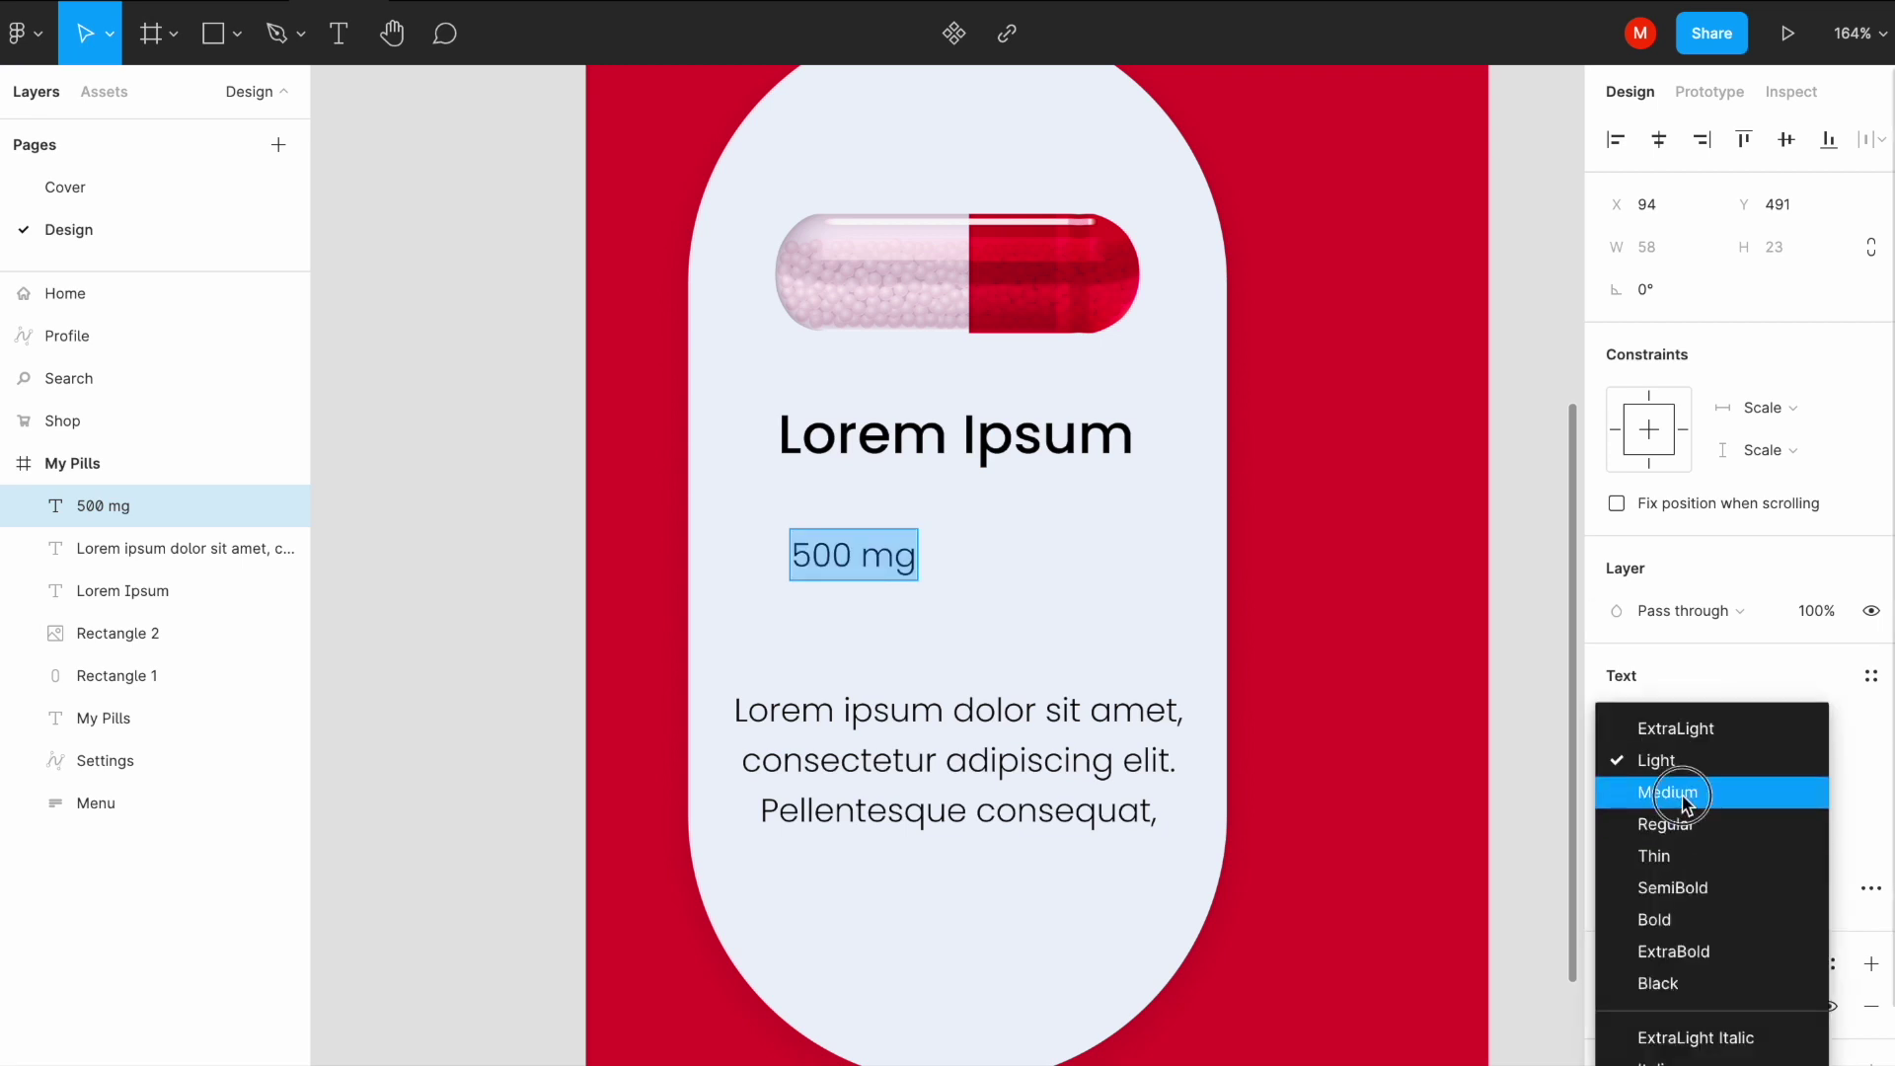
{"action": "left_click", "coordinate": [1682, 791]}
{"action": "left_click", "coordinate": [1682, 765]}
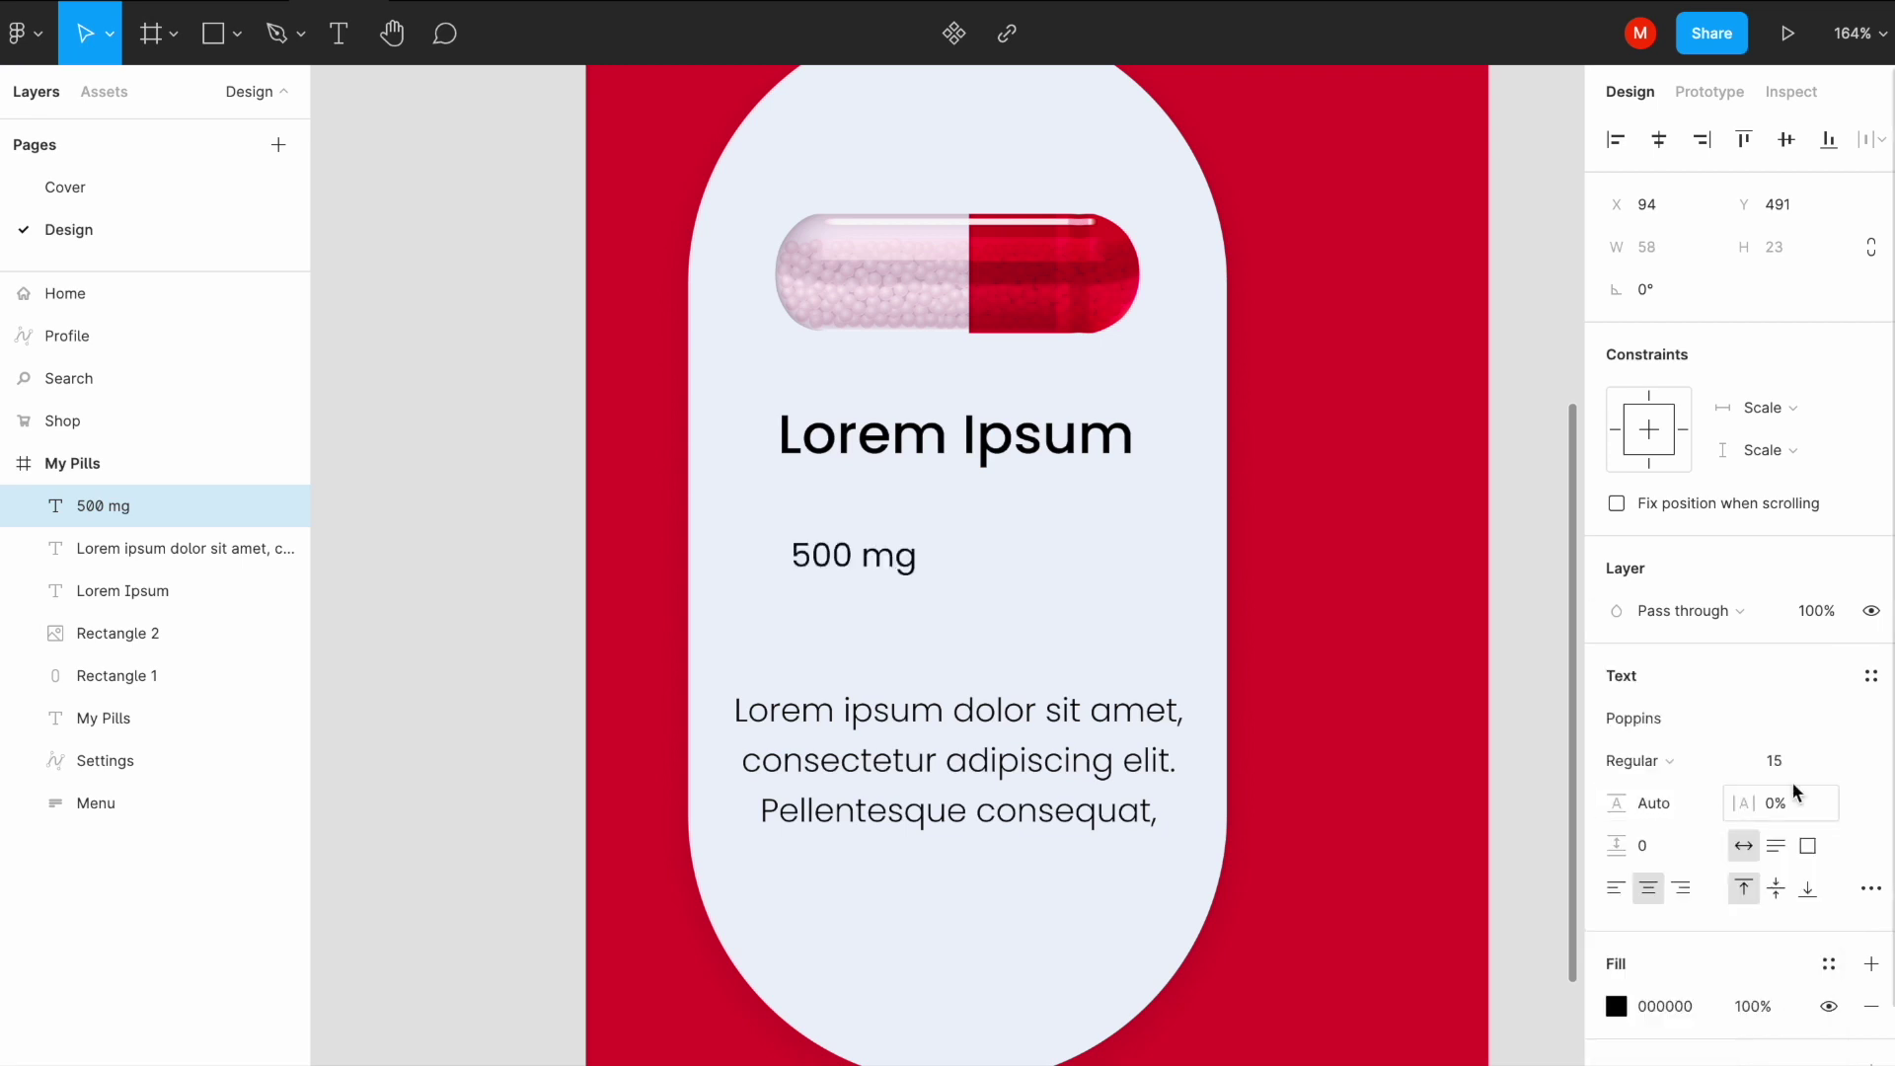
{"action": "key", "text": "Up"}
{"action": "key", "text": "Up"}
{"action": "key", "text": "Up"}
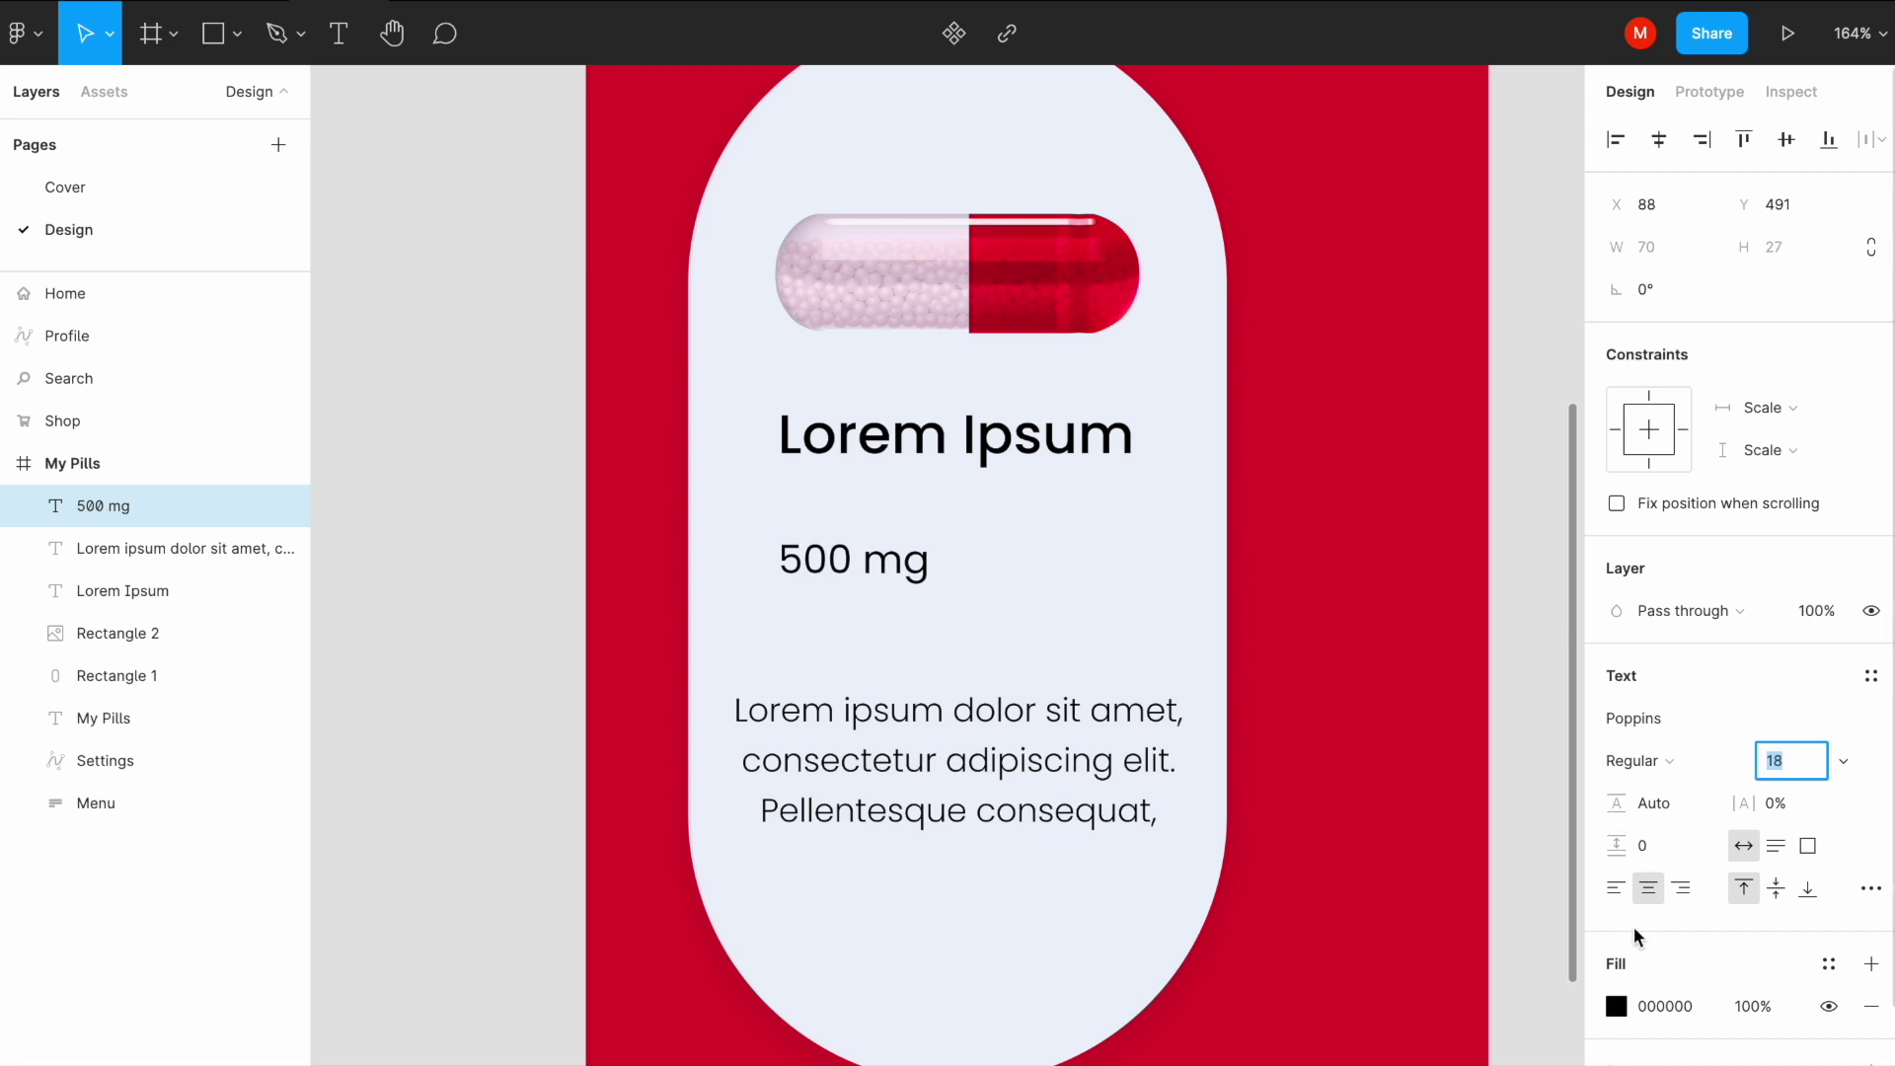
Step: Colour the 500 mg text light grey BBB2B2 and move it up under the title
{"action": "left_click", "coordinate": [1615, 1005]}
{"action": "left_click", "coordinate": [1291, 550]}
{"action": "left_click_drag", "start_coordinate": [1283, 670], "coordinate": [1268, 620]}
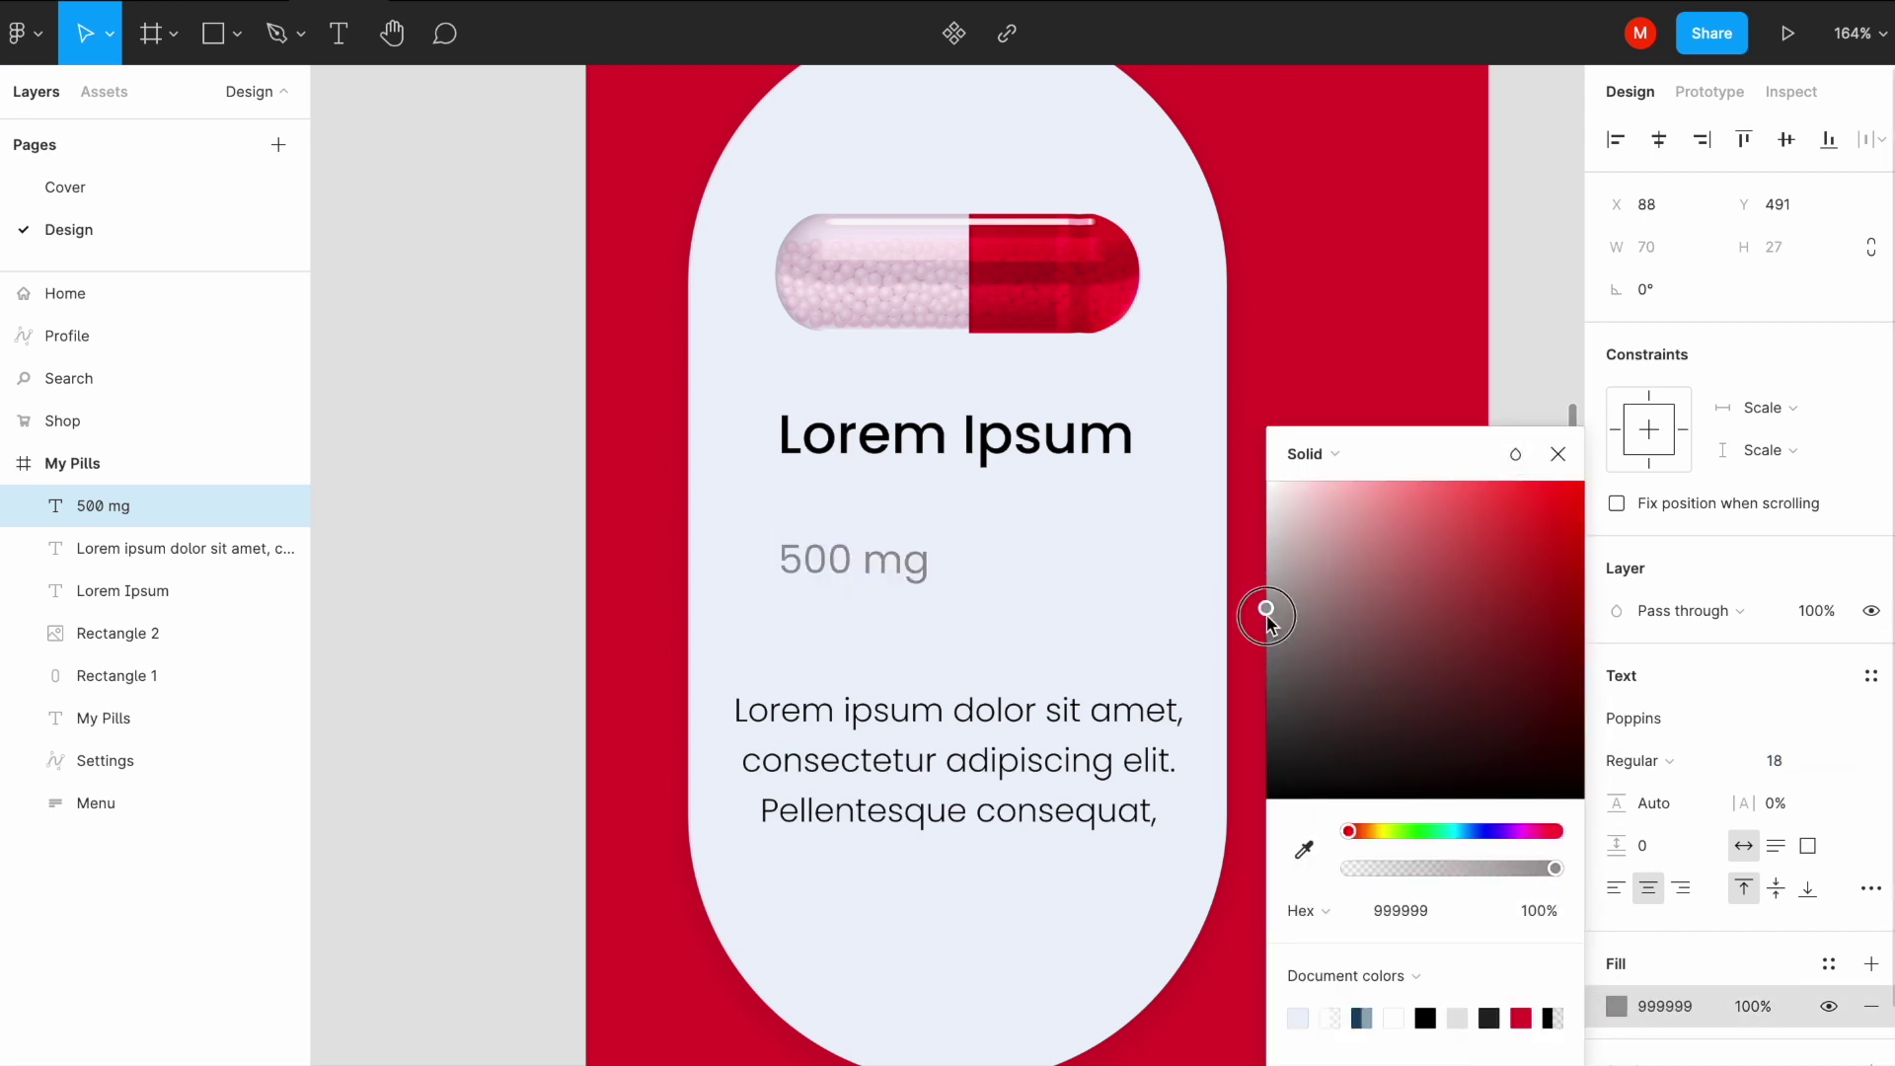
{"action": "left_click", "coordinate": [1509, 450]}
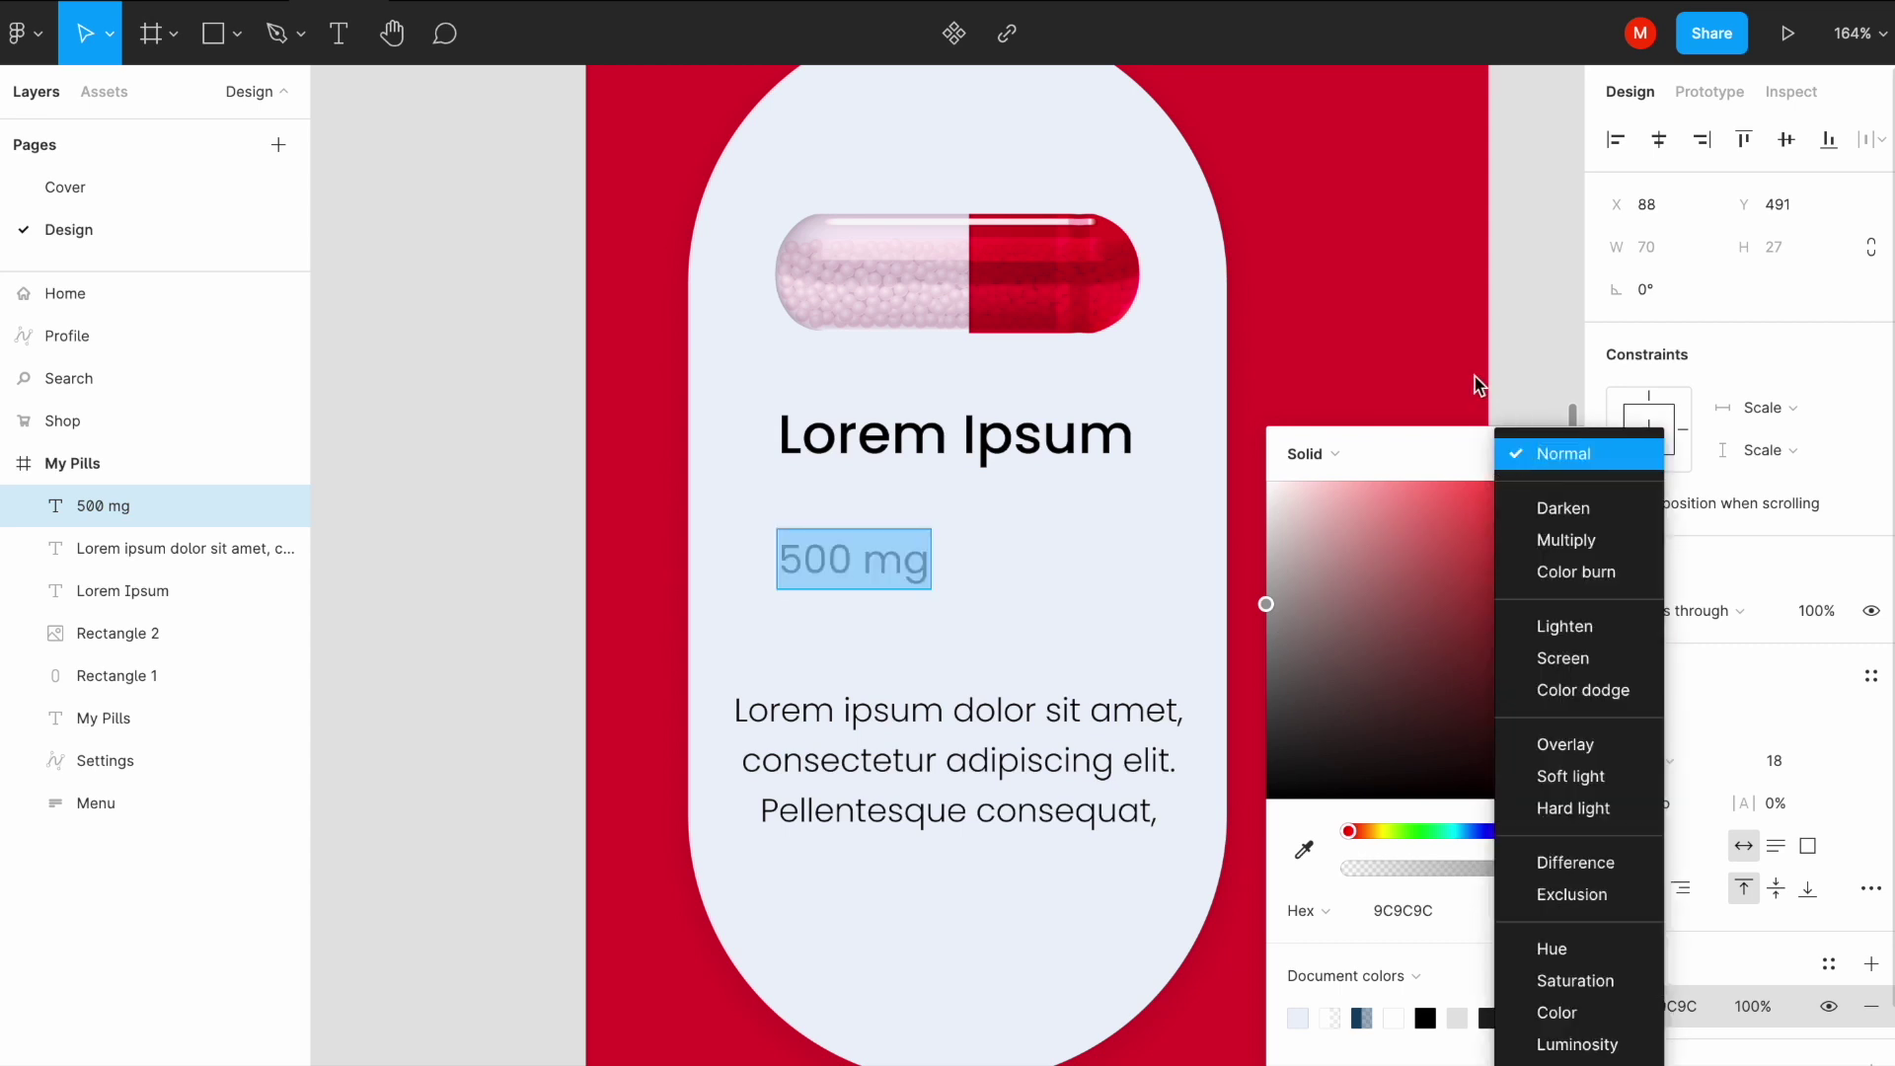
{"action": "key", "text": "Escape"}
{"action": "key", "text": "Escape"}
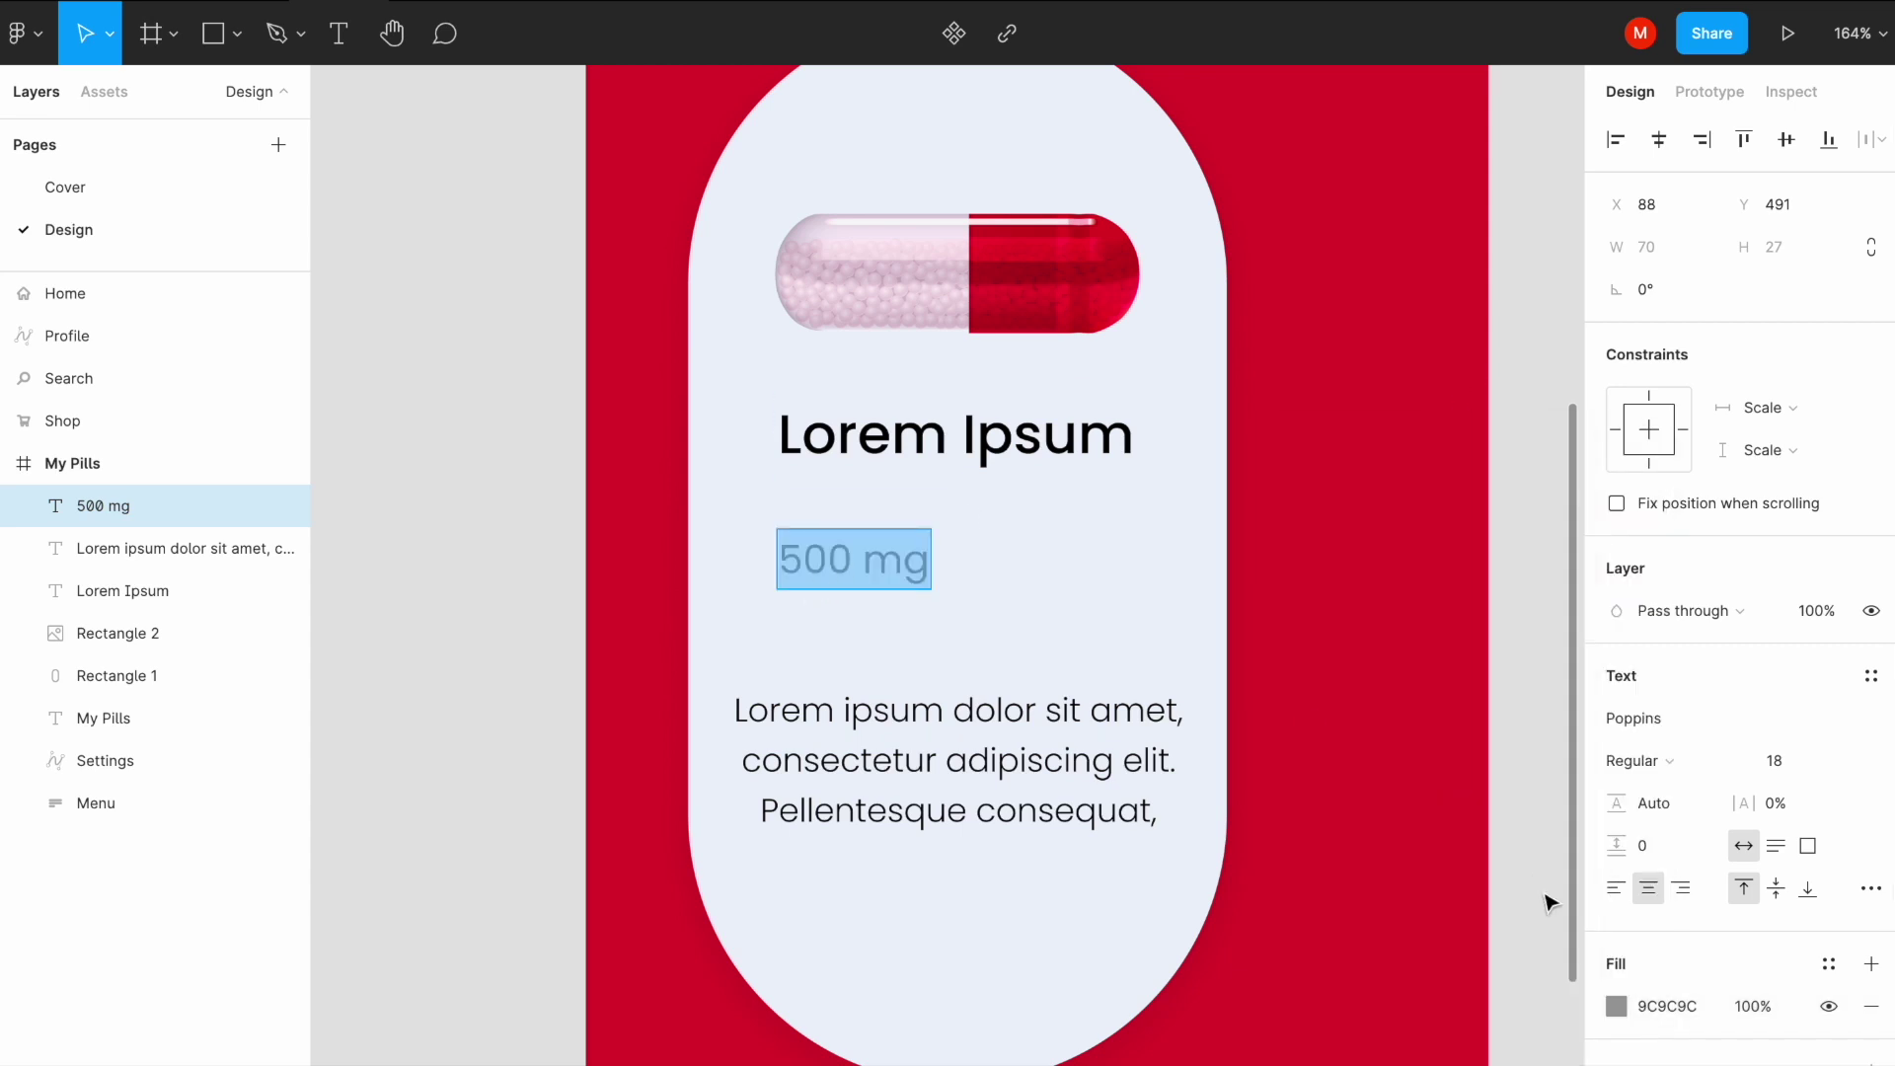
{"action": "left_click", "coordinate": [1616, 1005]}
{"action": "left_click_drag", "start_coordinate": [1291, 547], "coordinate": [1281, 573]}
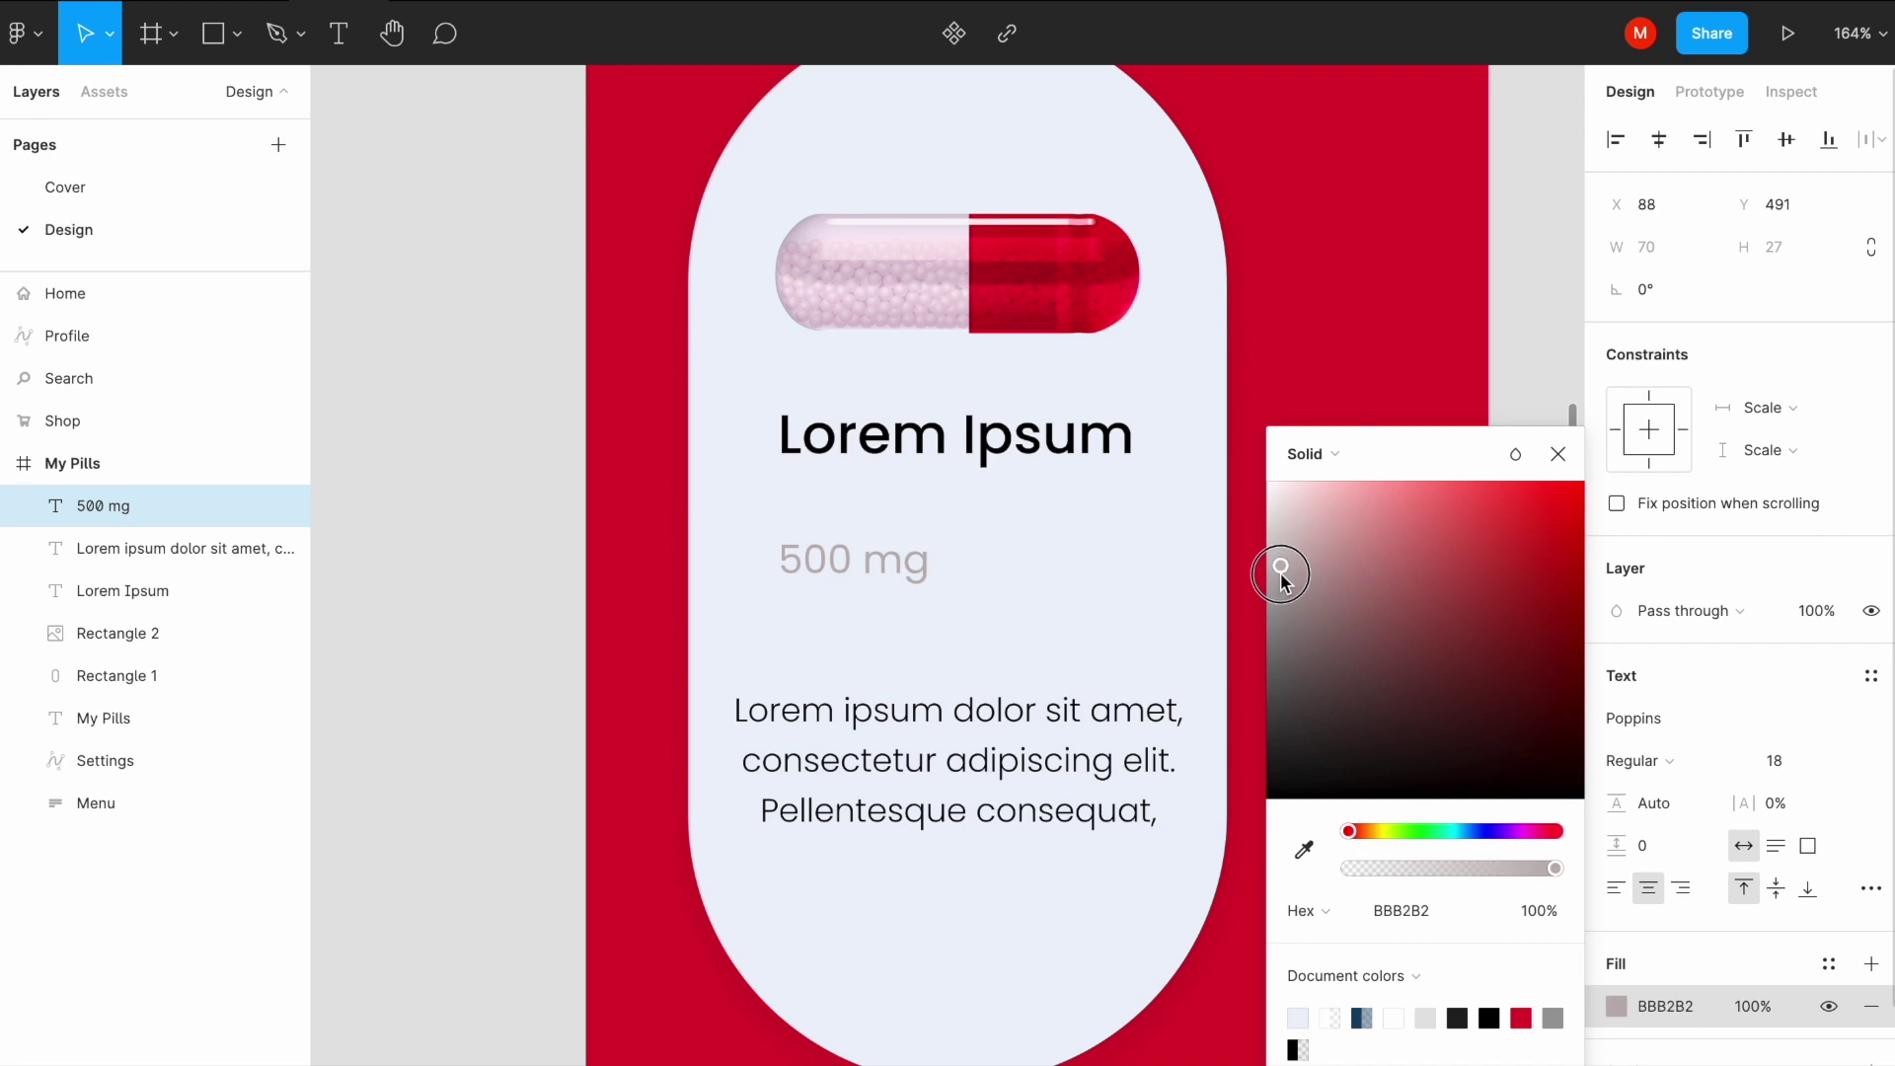
{"action": "left_click", "coordinate": [1557, 453]}
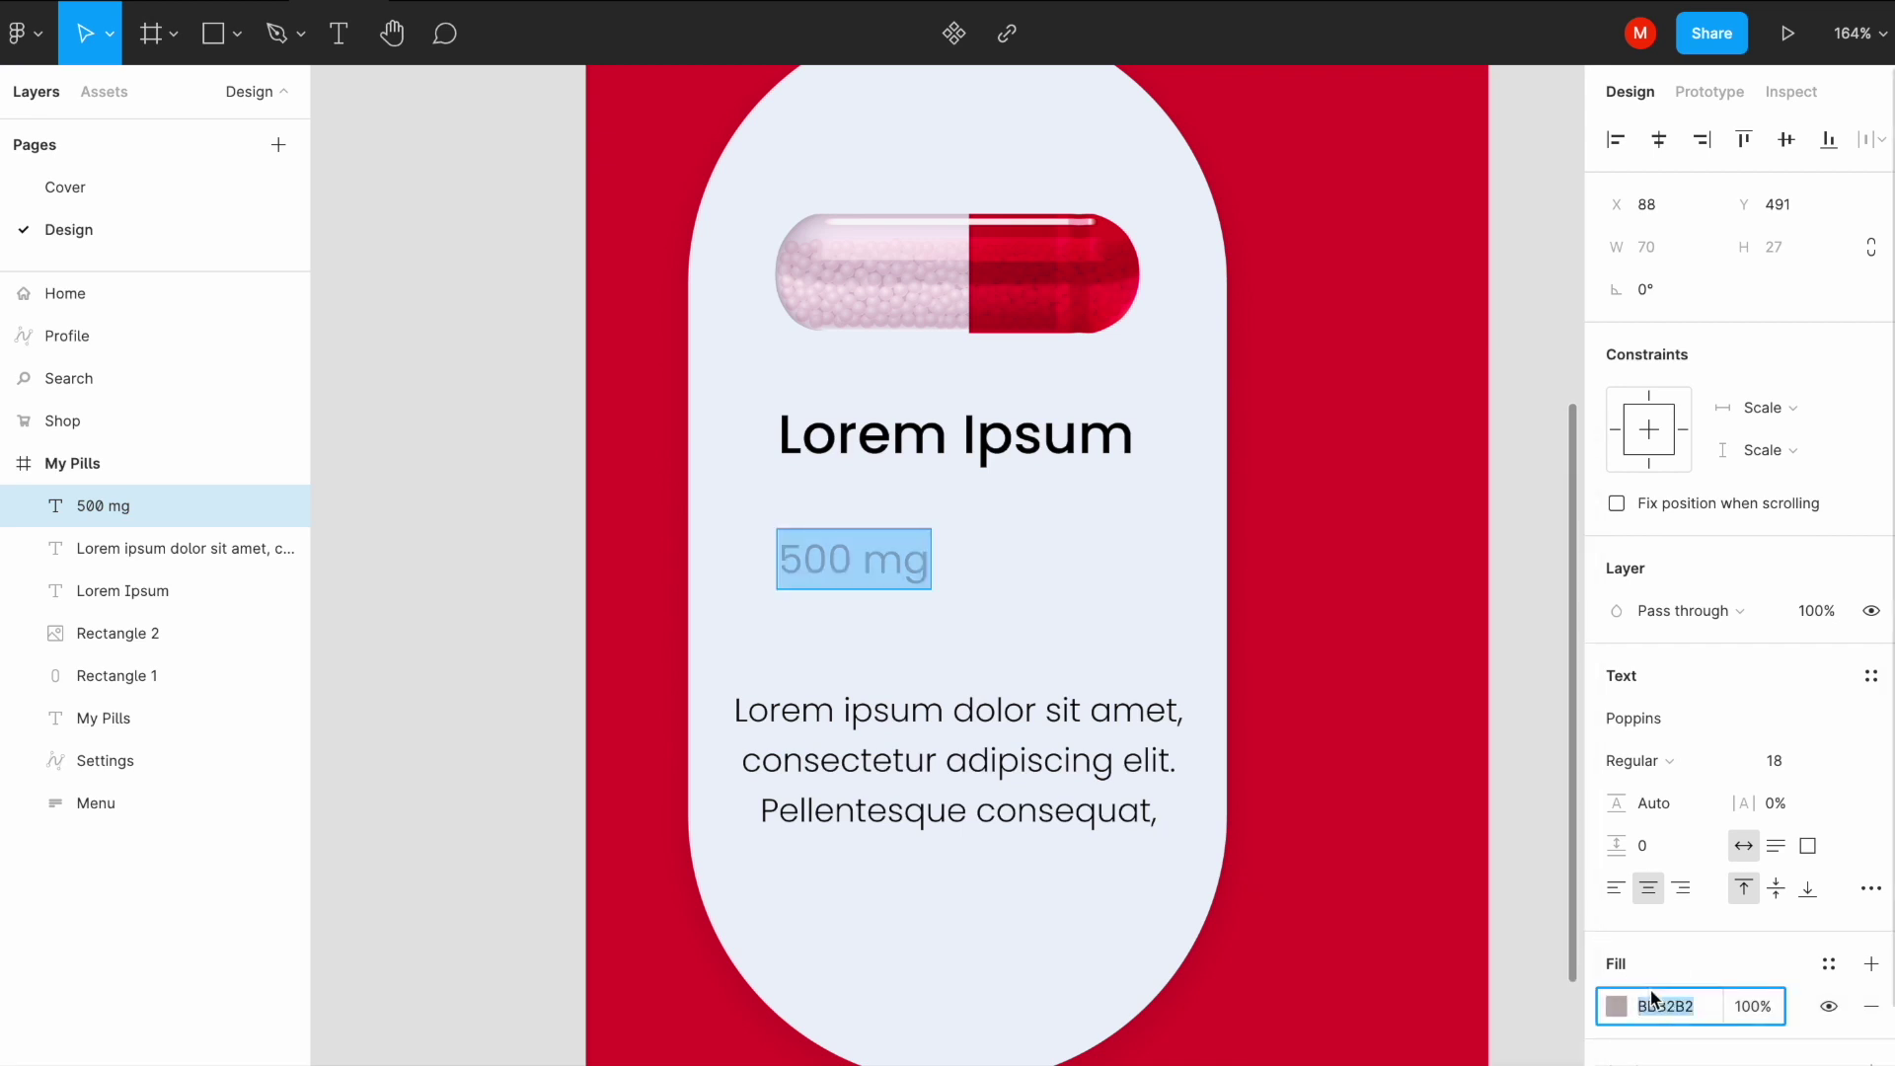
{"action": "key", "text": "Escape"}
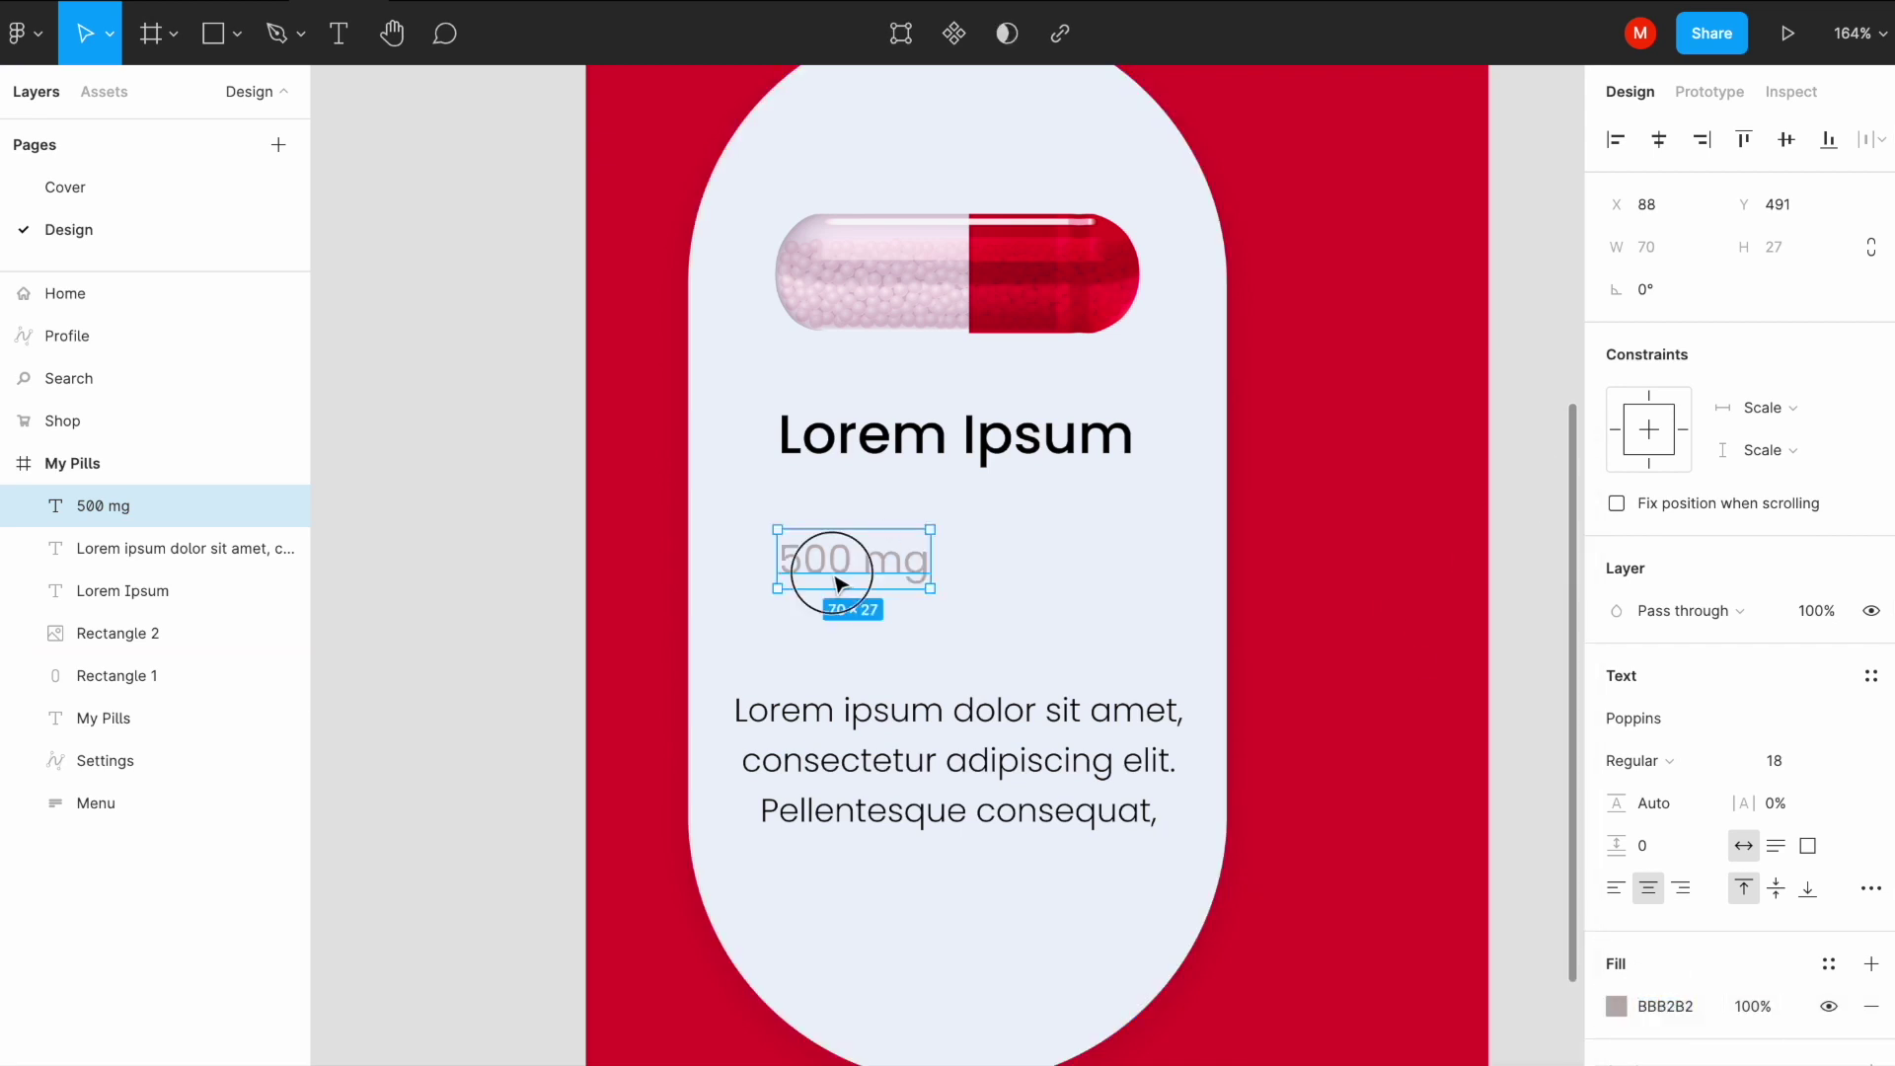
{"action": "left_click_drag", "start_coordinate": [837, 582], "coordinate": [837, 537]}
Step: Set the description paragraph's fill to grey 868686 and move it up under 500 mg
{"action": "left_click", "coordinate": [888, 742]}
{"action": "left_click", "coordinate": [1671, 1003]}
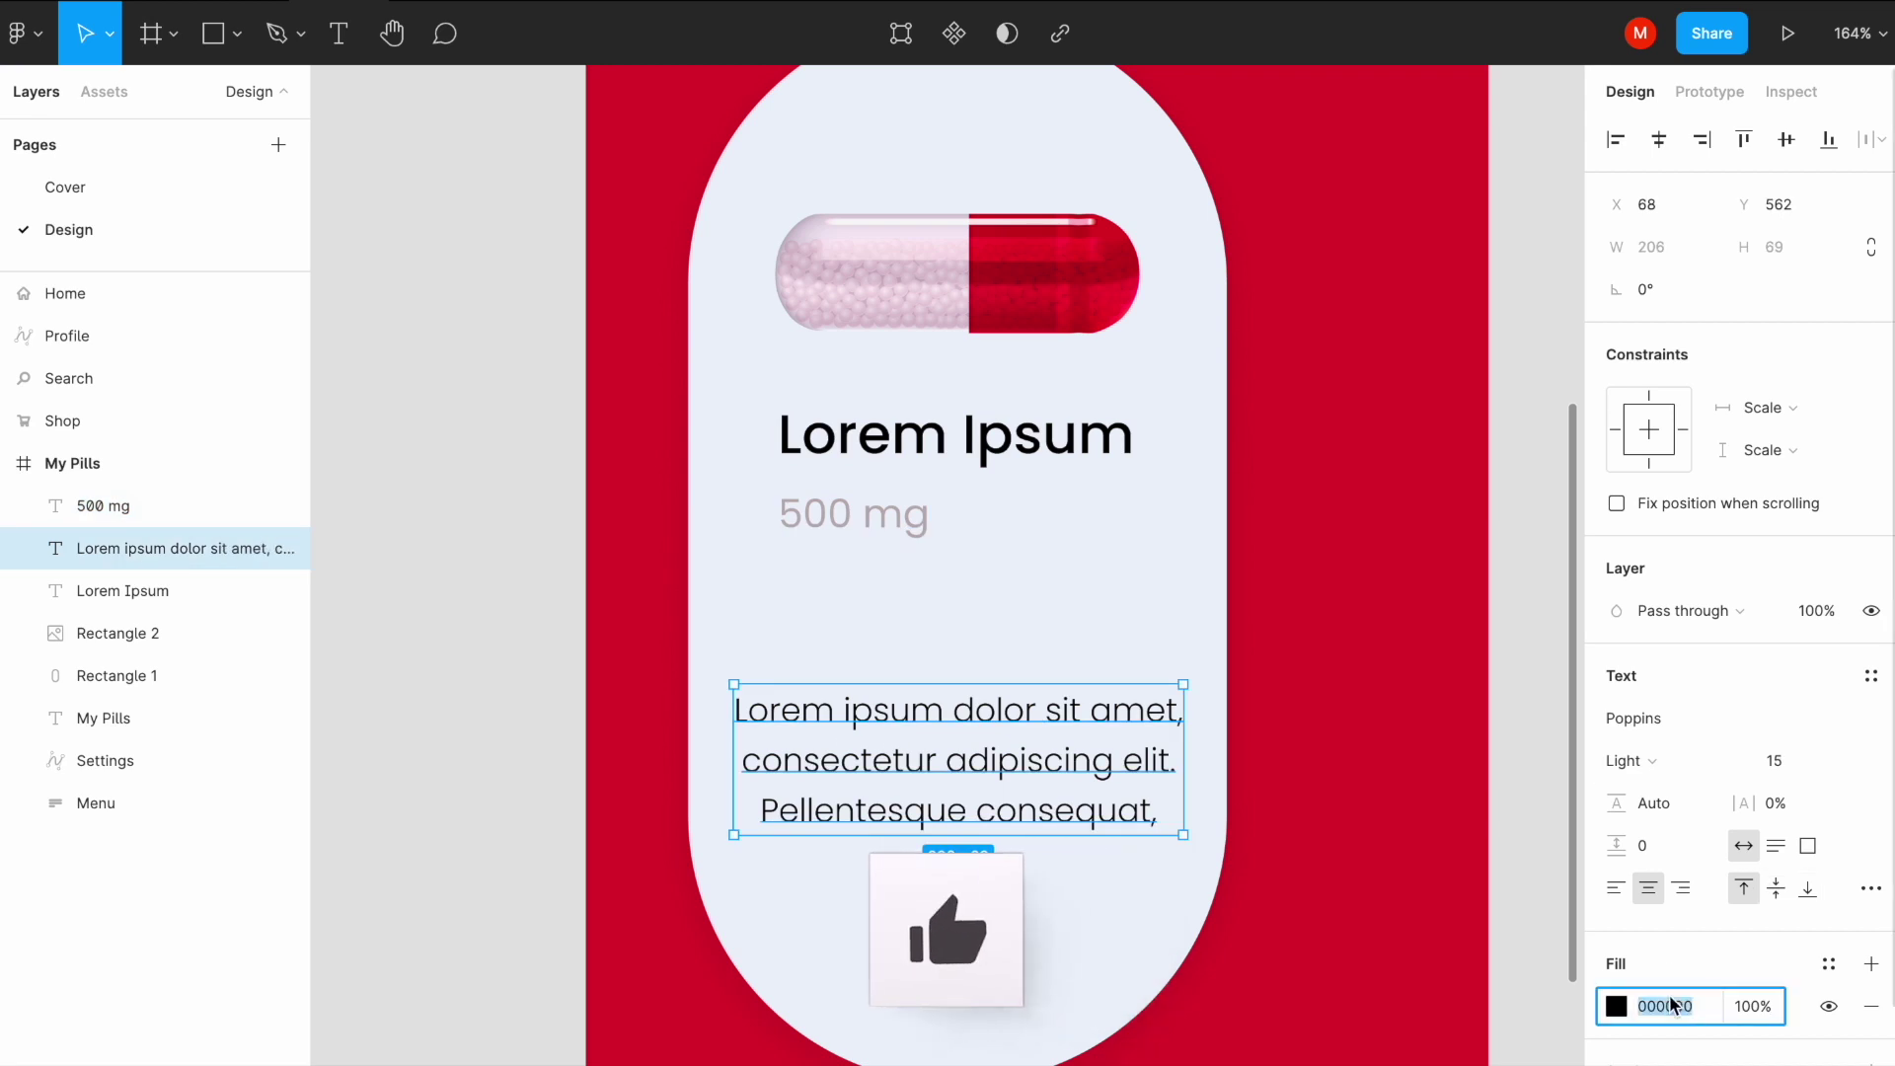
{"action": "type", "text": "868686"}
{"action": "key", "text": "Return"}
{"action": "key", "text": "Escape"}
{"action": "left_click_drag", "start_coordinate": [1057, 825], "coordinate": [1057, 761]}
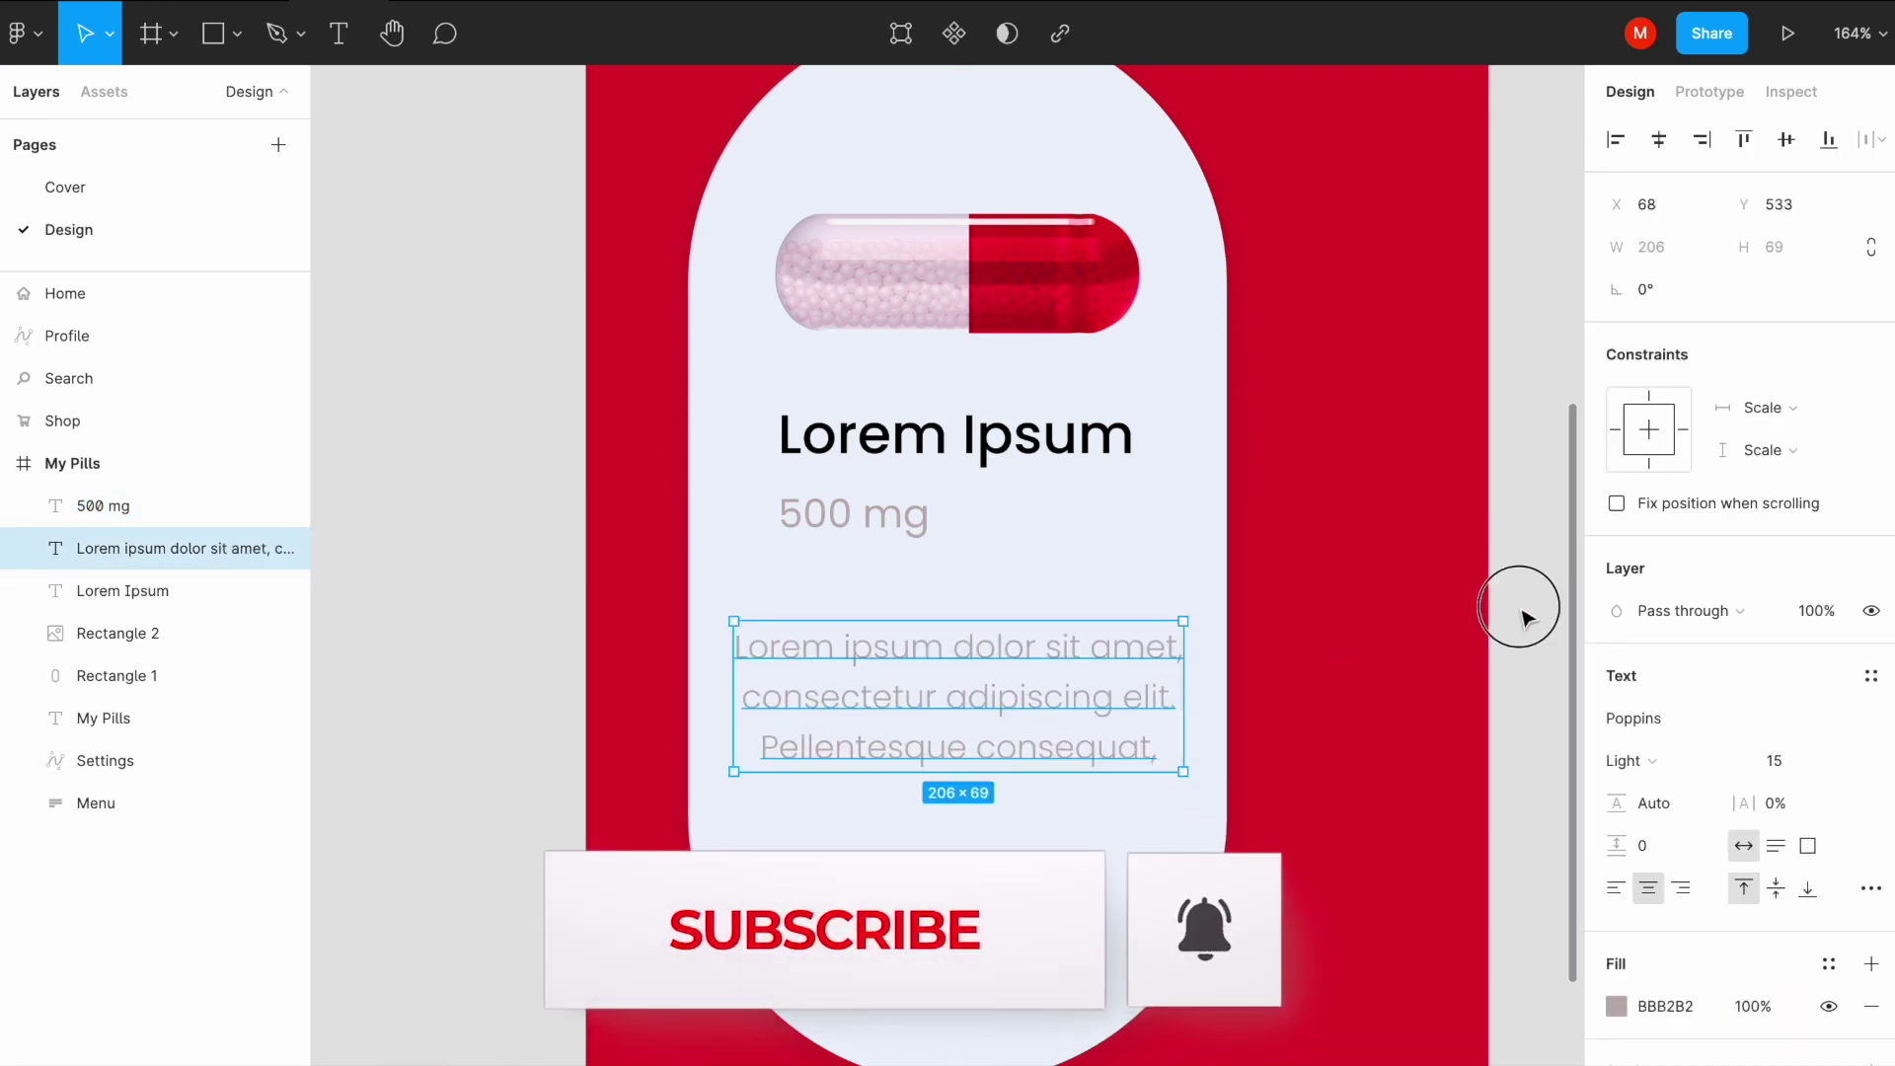
{"action": "key", "text": "Escape"}
{"action": "scroll", "coordinate": [812, 893], "scroll_direction": "down", "scroll_amount": 5}
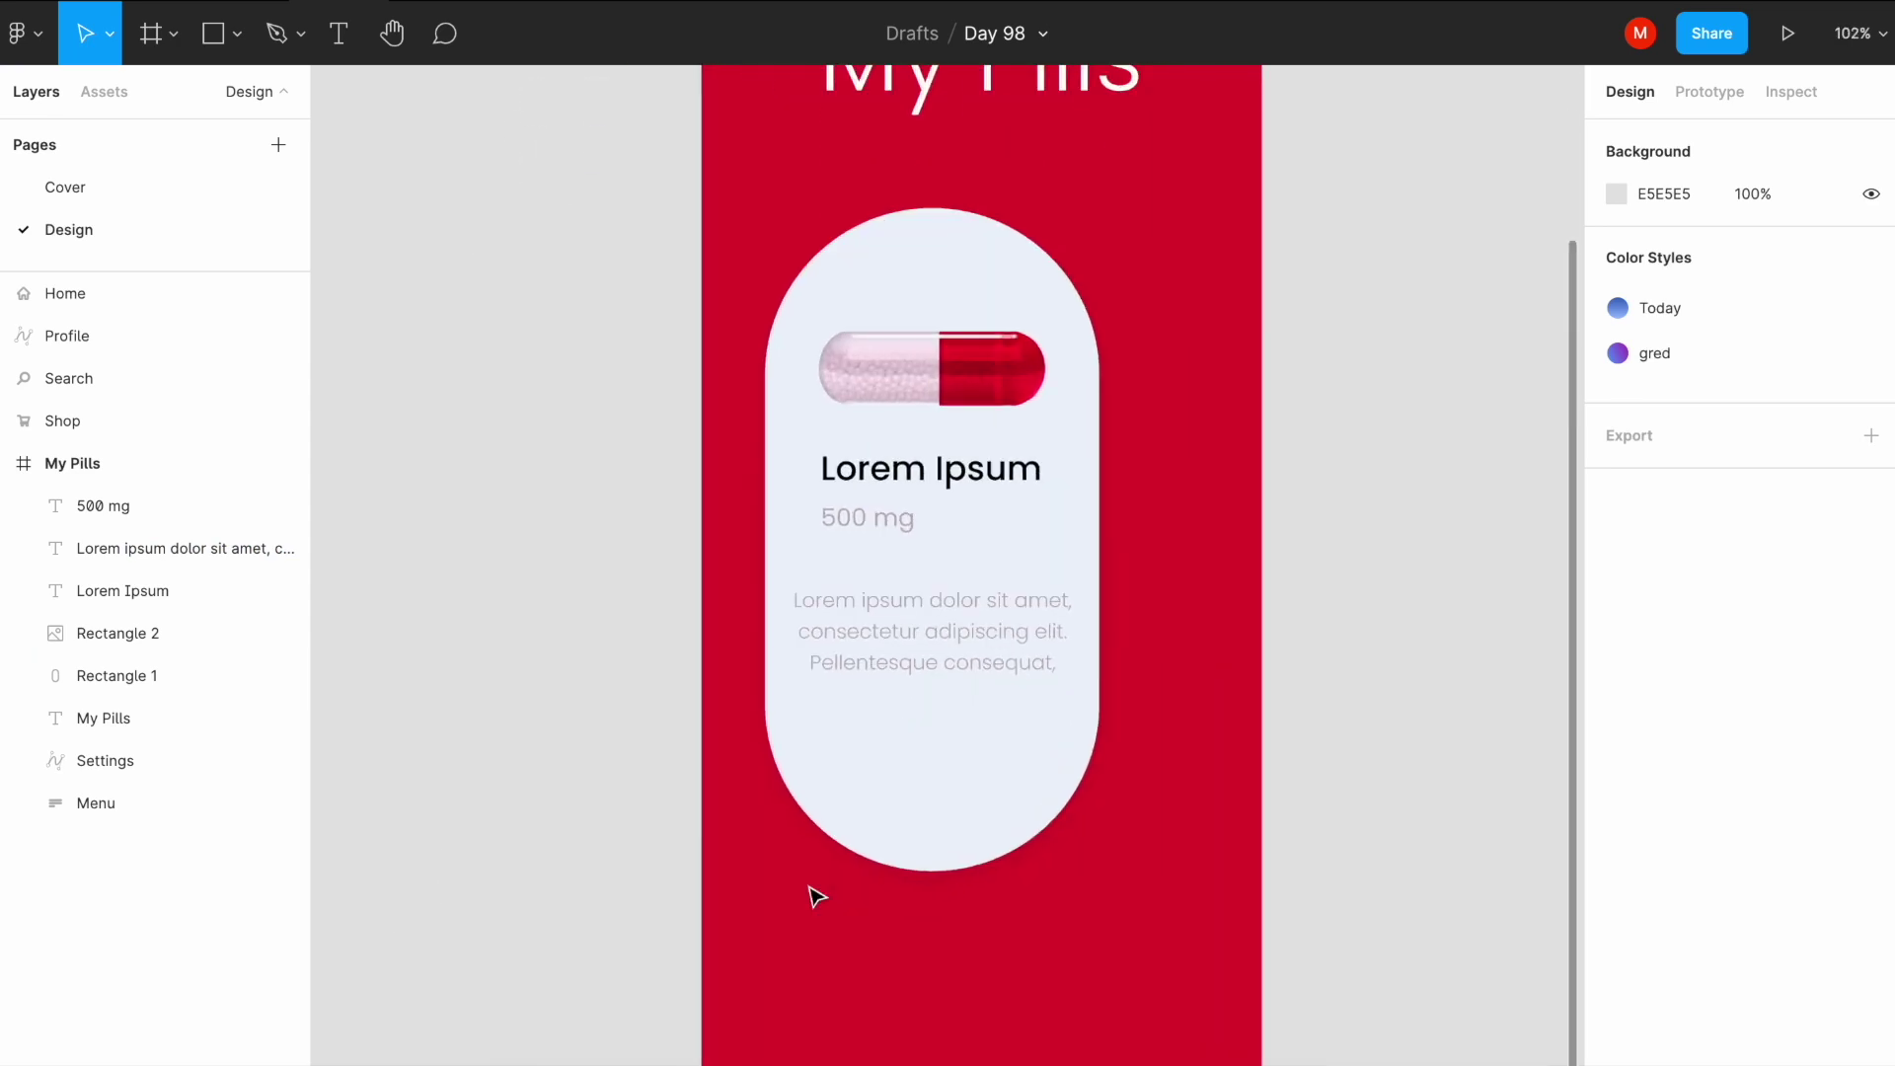
Step: Draw a 70×70 circle centred horizontally near the bottom of the pill card
{"action": "left_click", "coordinate": [237, 35]}
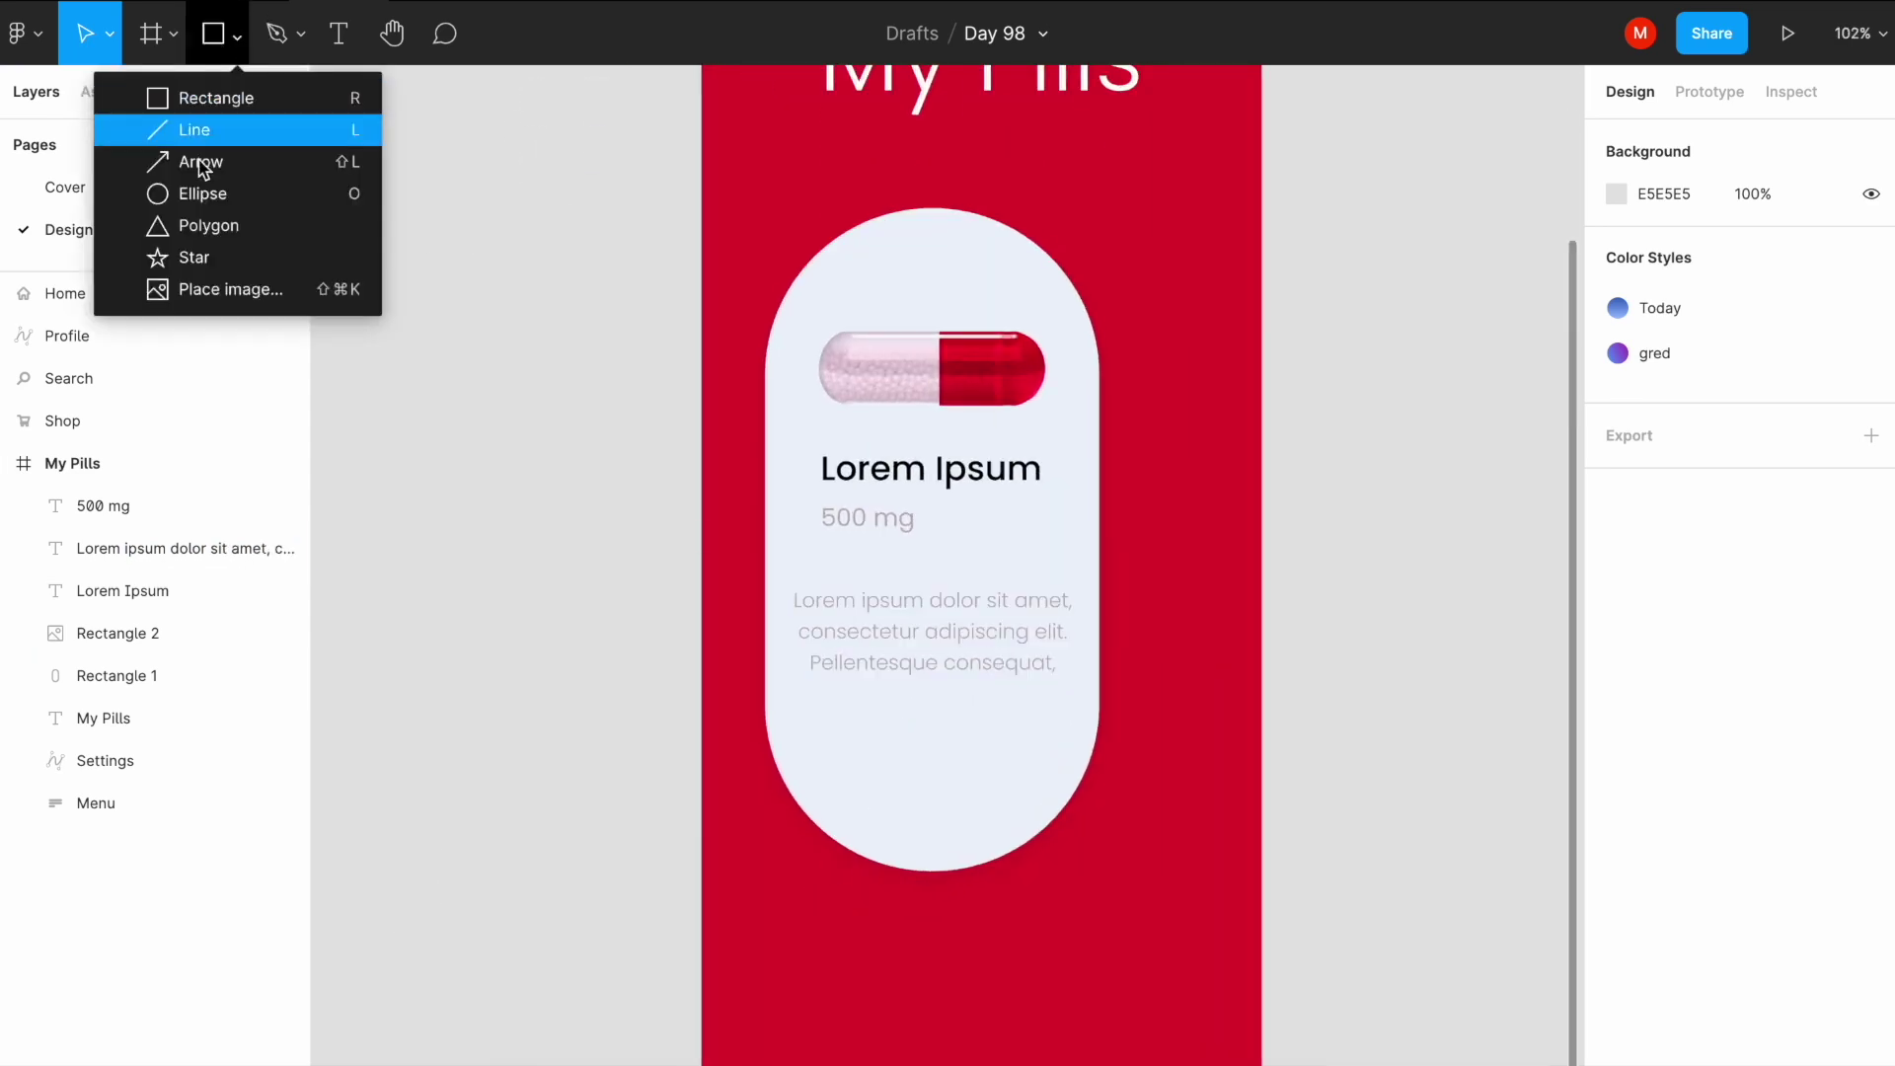
{"action": "left_click", "coordinate": [198, 194]}
{"action": "mouse_move", "coordinate": [881, 720]}
{"action": "left_mouse_down"}
{"action": "mouse_move", "coordinate": [978, 817]}
{"action": "mouse_move", "coordinate": [924, 787]}
{"action": "left_mouse_up"}
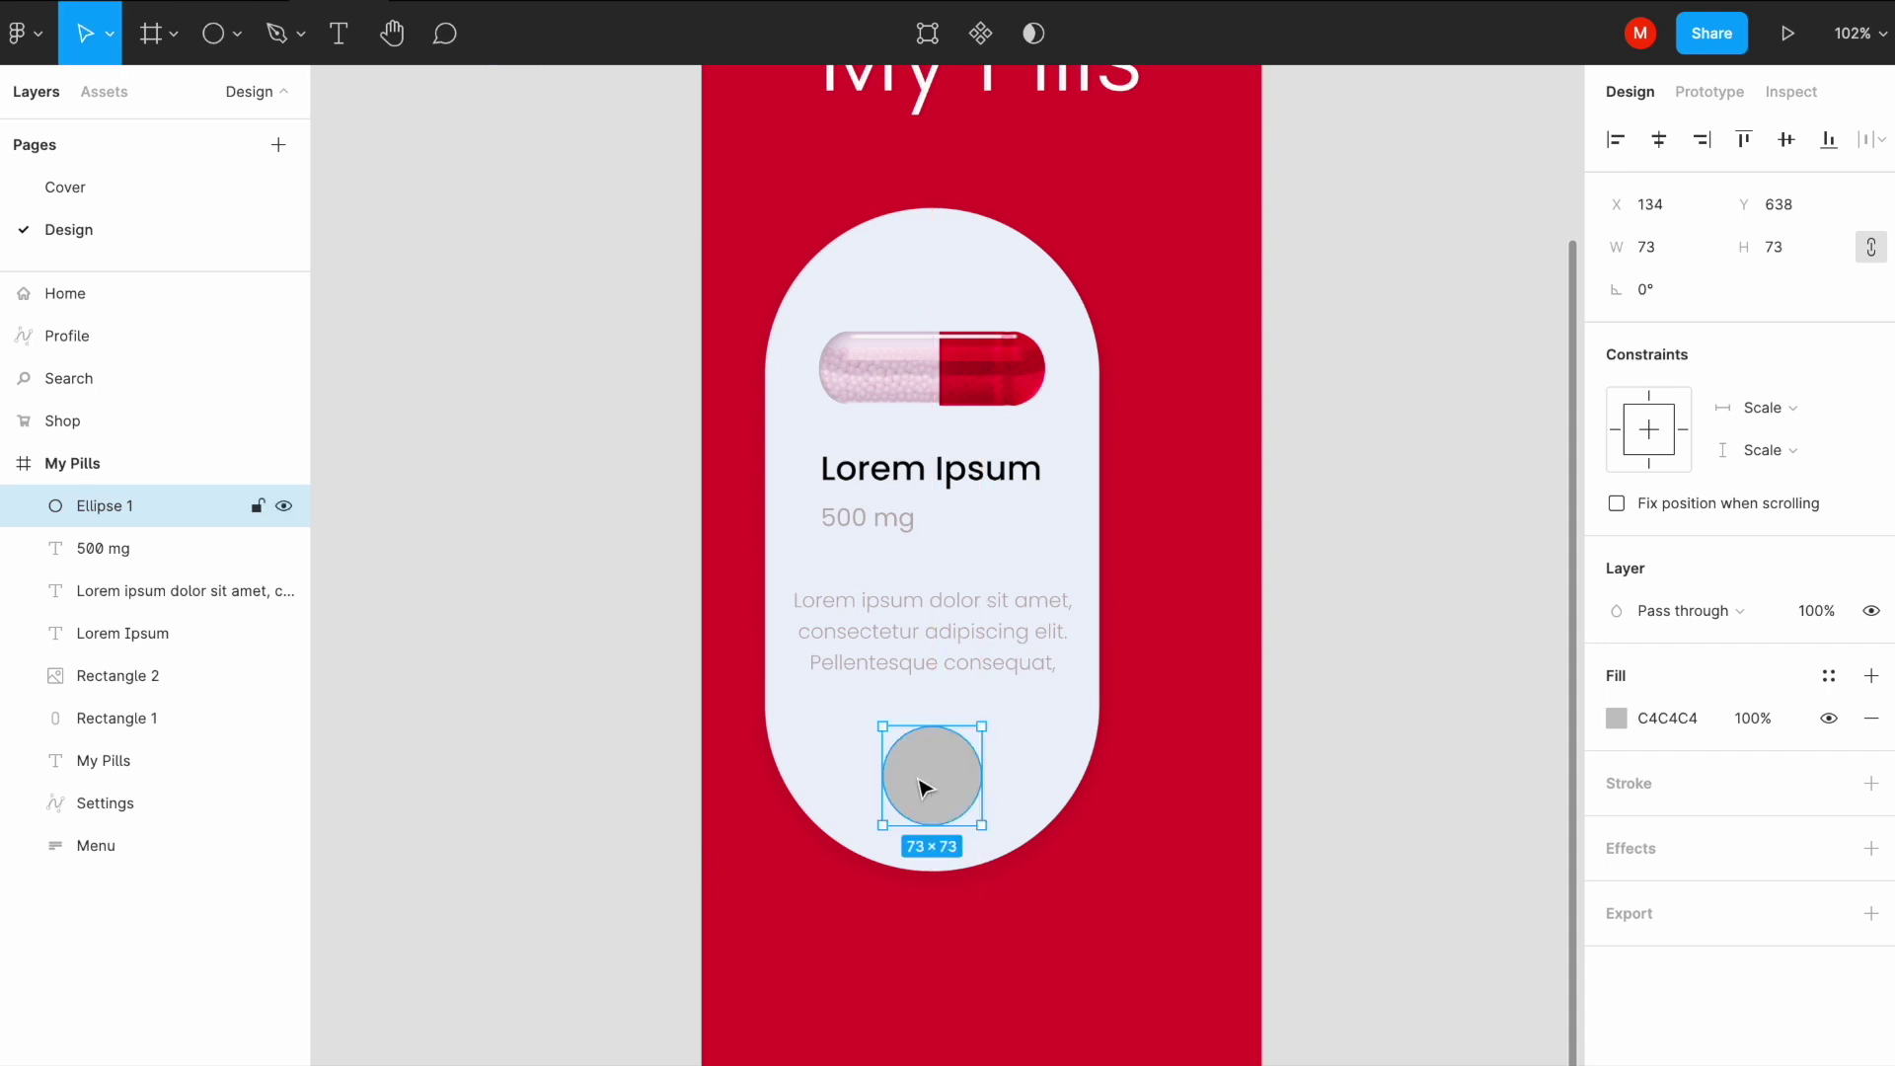
{"action": "type", "text": "70"}
{"action": "key", "text": "Return"}
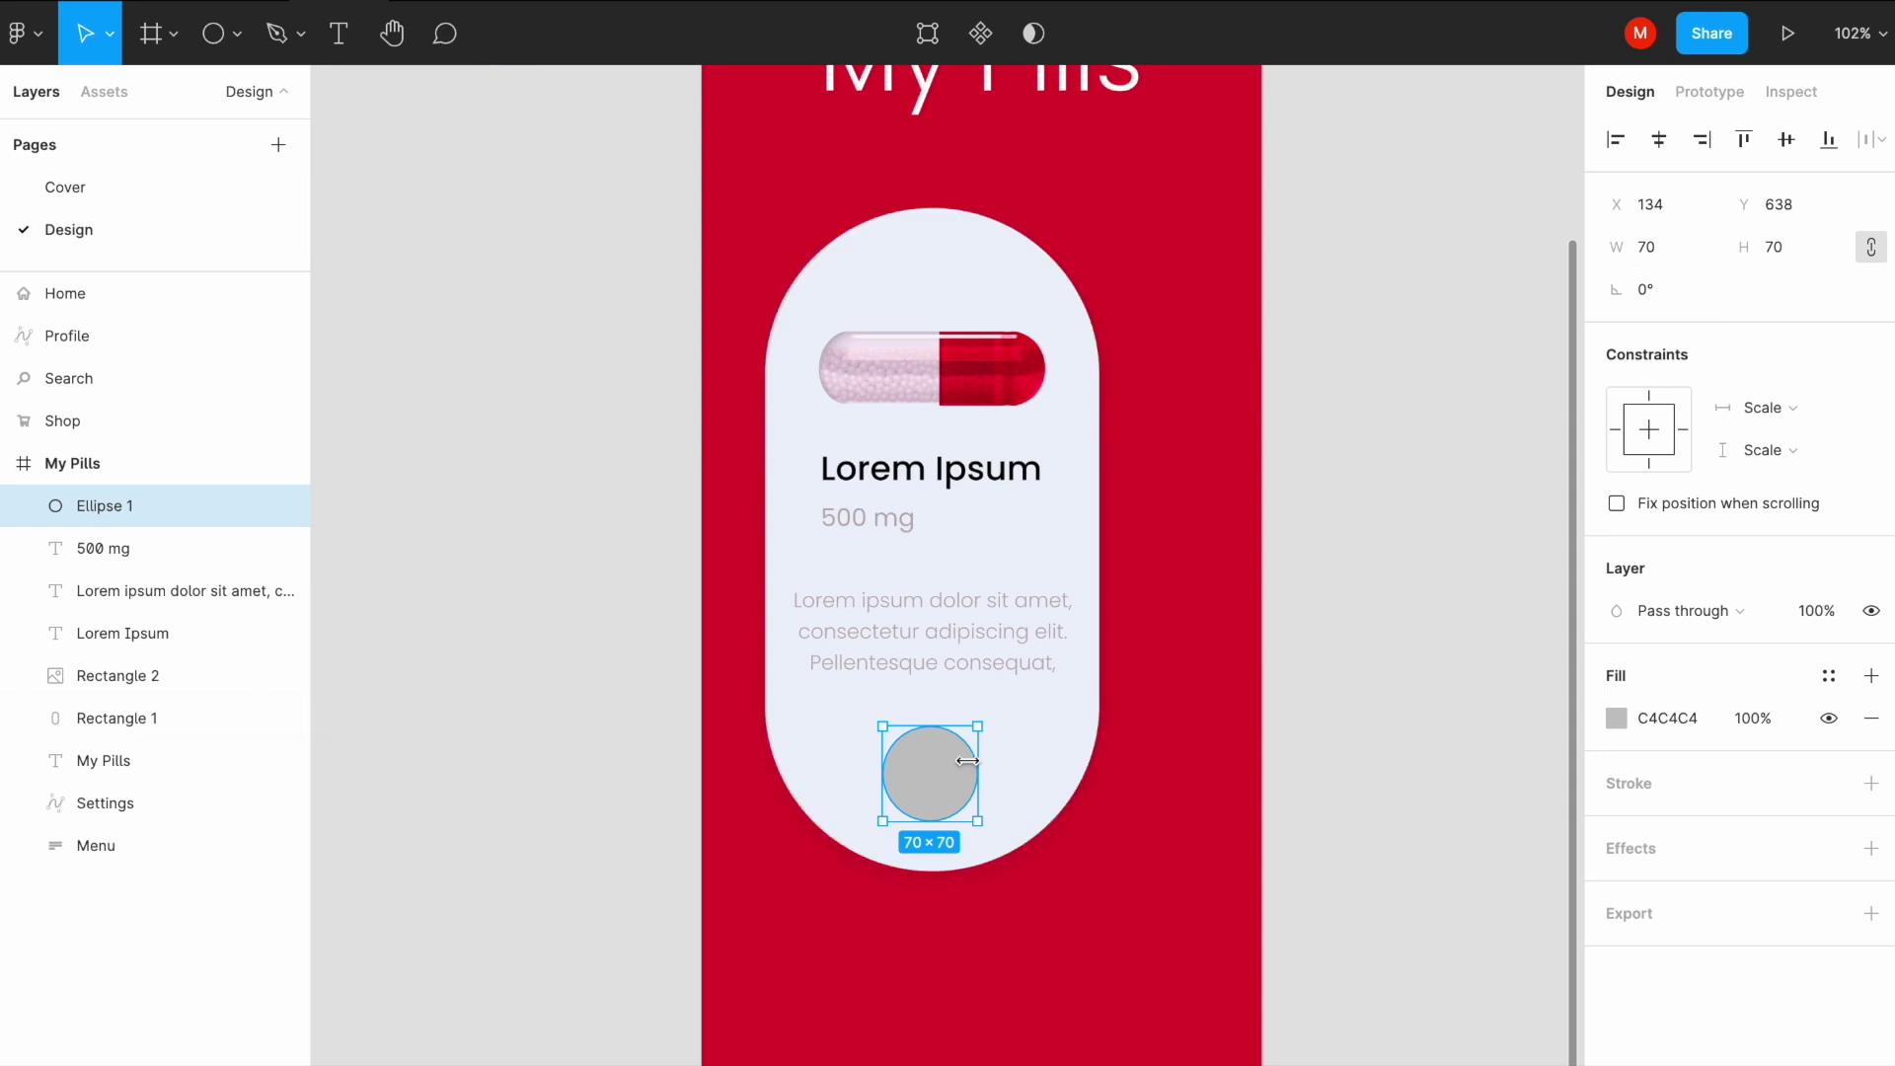
{"action": "left_click_drag", "start_coordinate": [952, 766], "coordinate": [951, 782]}
Step: Fill the circle with the document's red CC3037
{"action": "left_click", "coordinate": [1616, 717]}
{"action": "left_click_drag", "start_coordinate": [1286, 503], "coordinate": [1266, 481]}
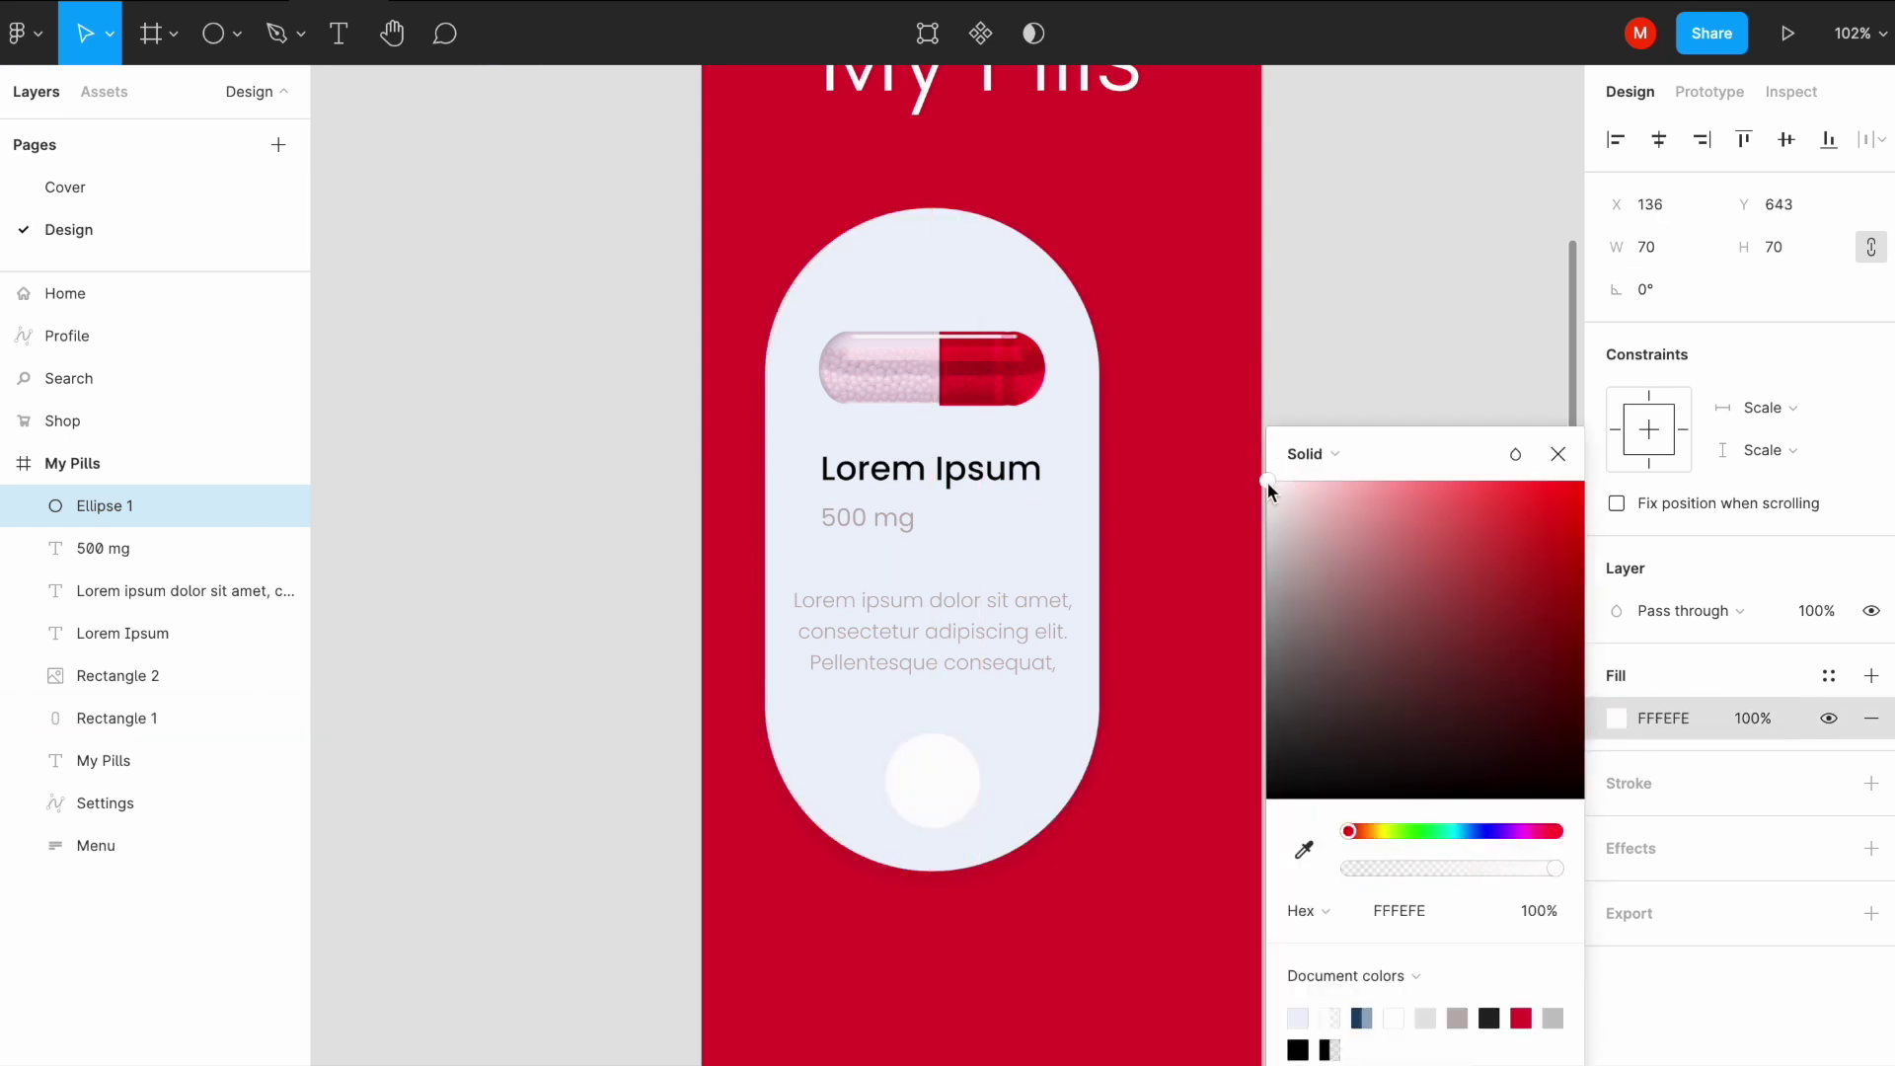
{"action": "left_click", "coordinate": [1521, 1014]}
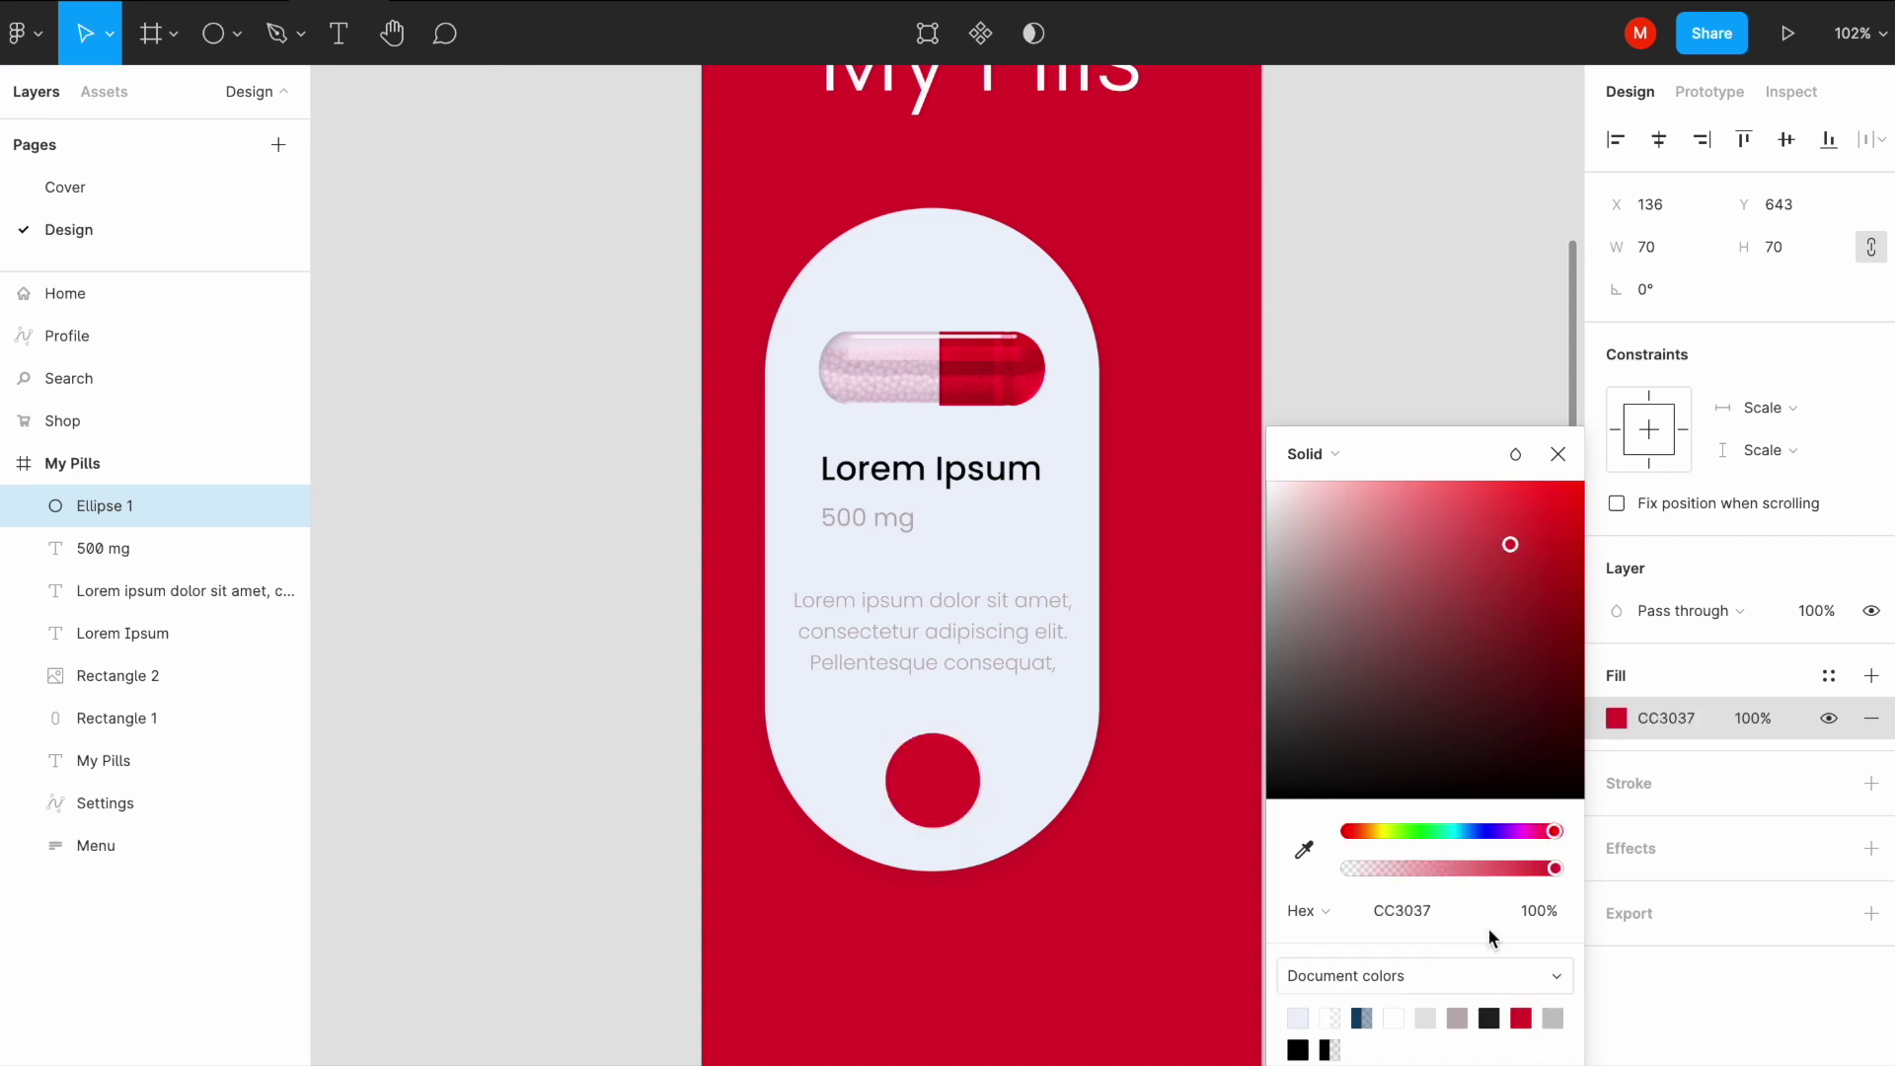
{"action": "left_click", "coordinate": [1304, 848]}
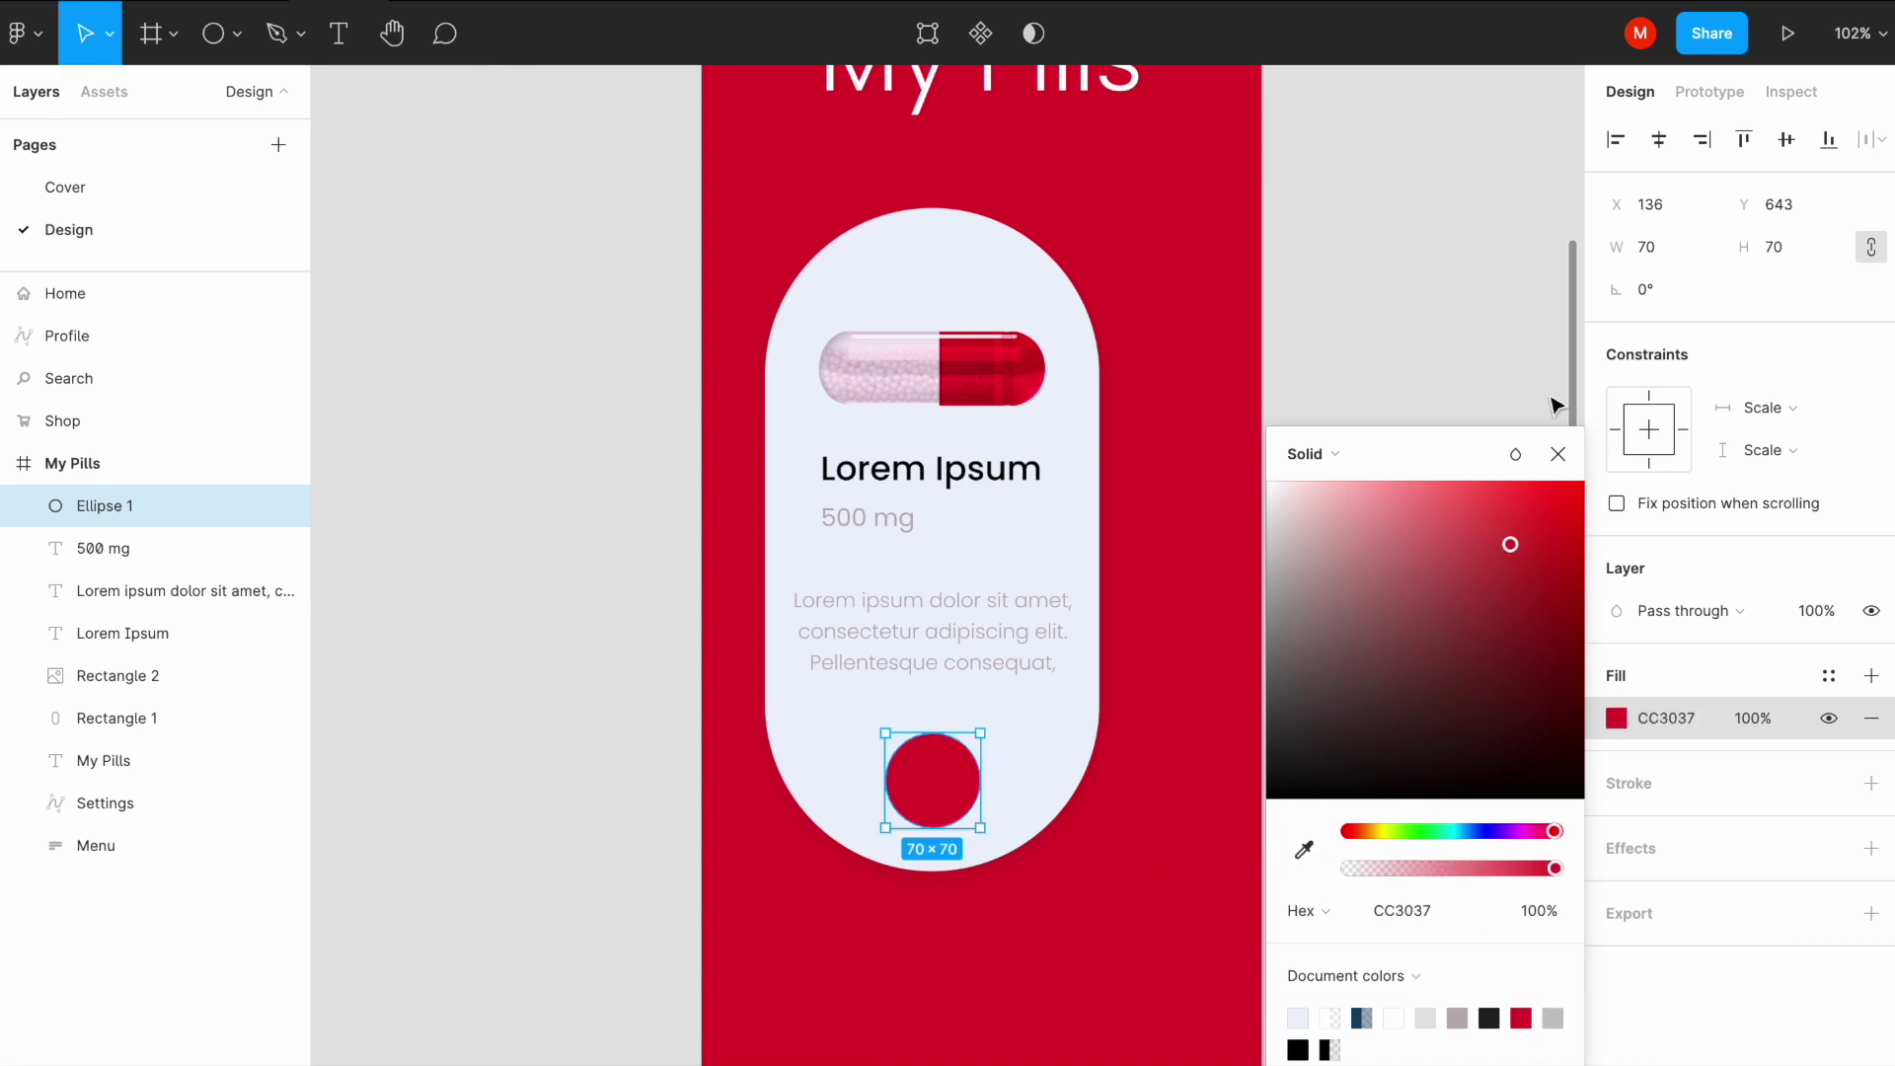
{"action": "left_click", "coordinate": [1557, 456]}
{"action": "left_click", "coordinate": [1431, 605]}
{"action": "scroll", "coordinate": [1041, 661], "scroll_direction": "down", "scroll_amount": 5}
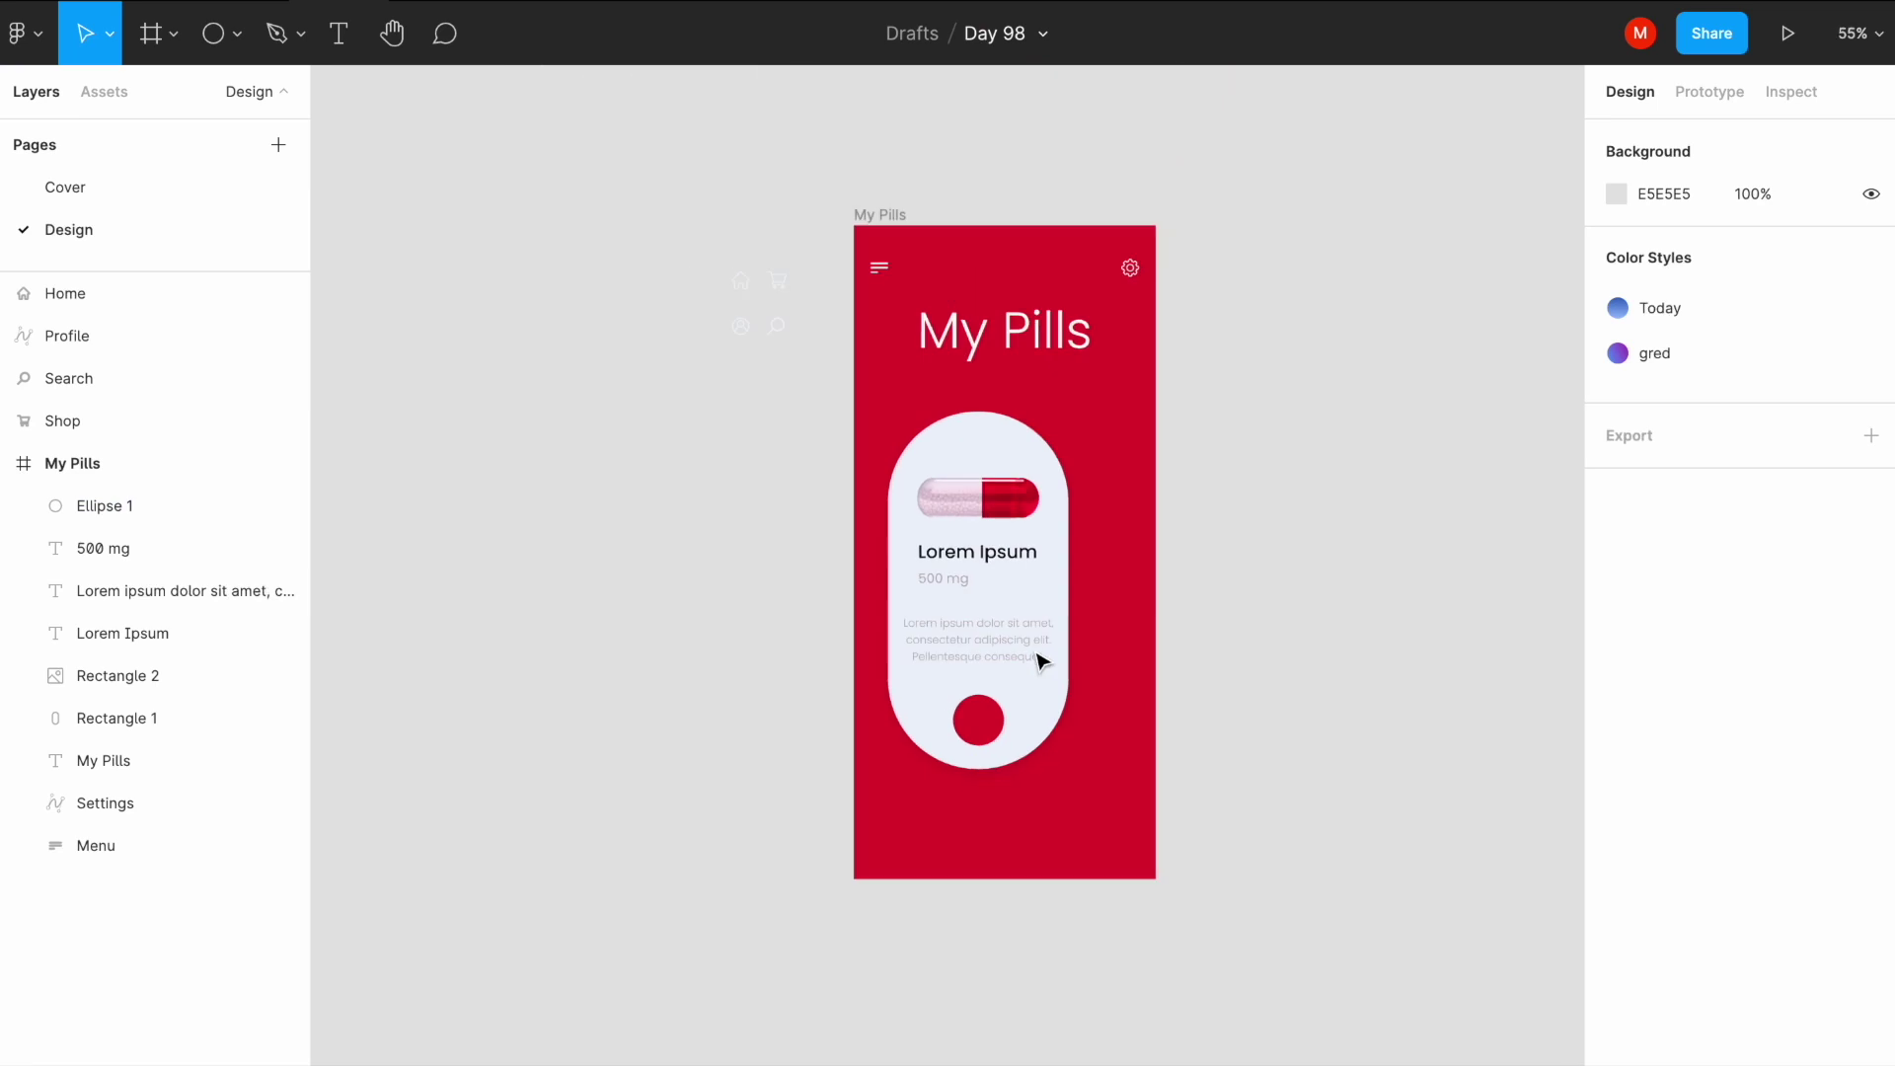
{"action": "scroll", "coordinate": [1041, 662], "scroll_direction": "up", "scroll_amount": 5}
{"action": "right_click", "coordinate": [934, 704]}
{"action": "mouse_move", "coordinate": [983, 936]}
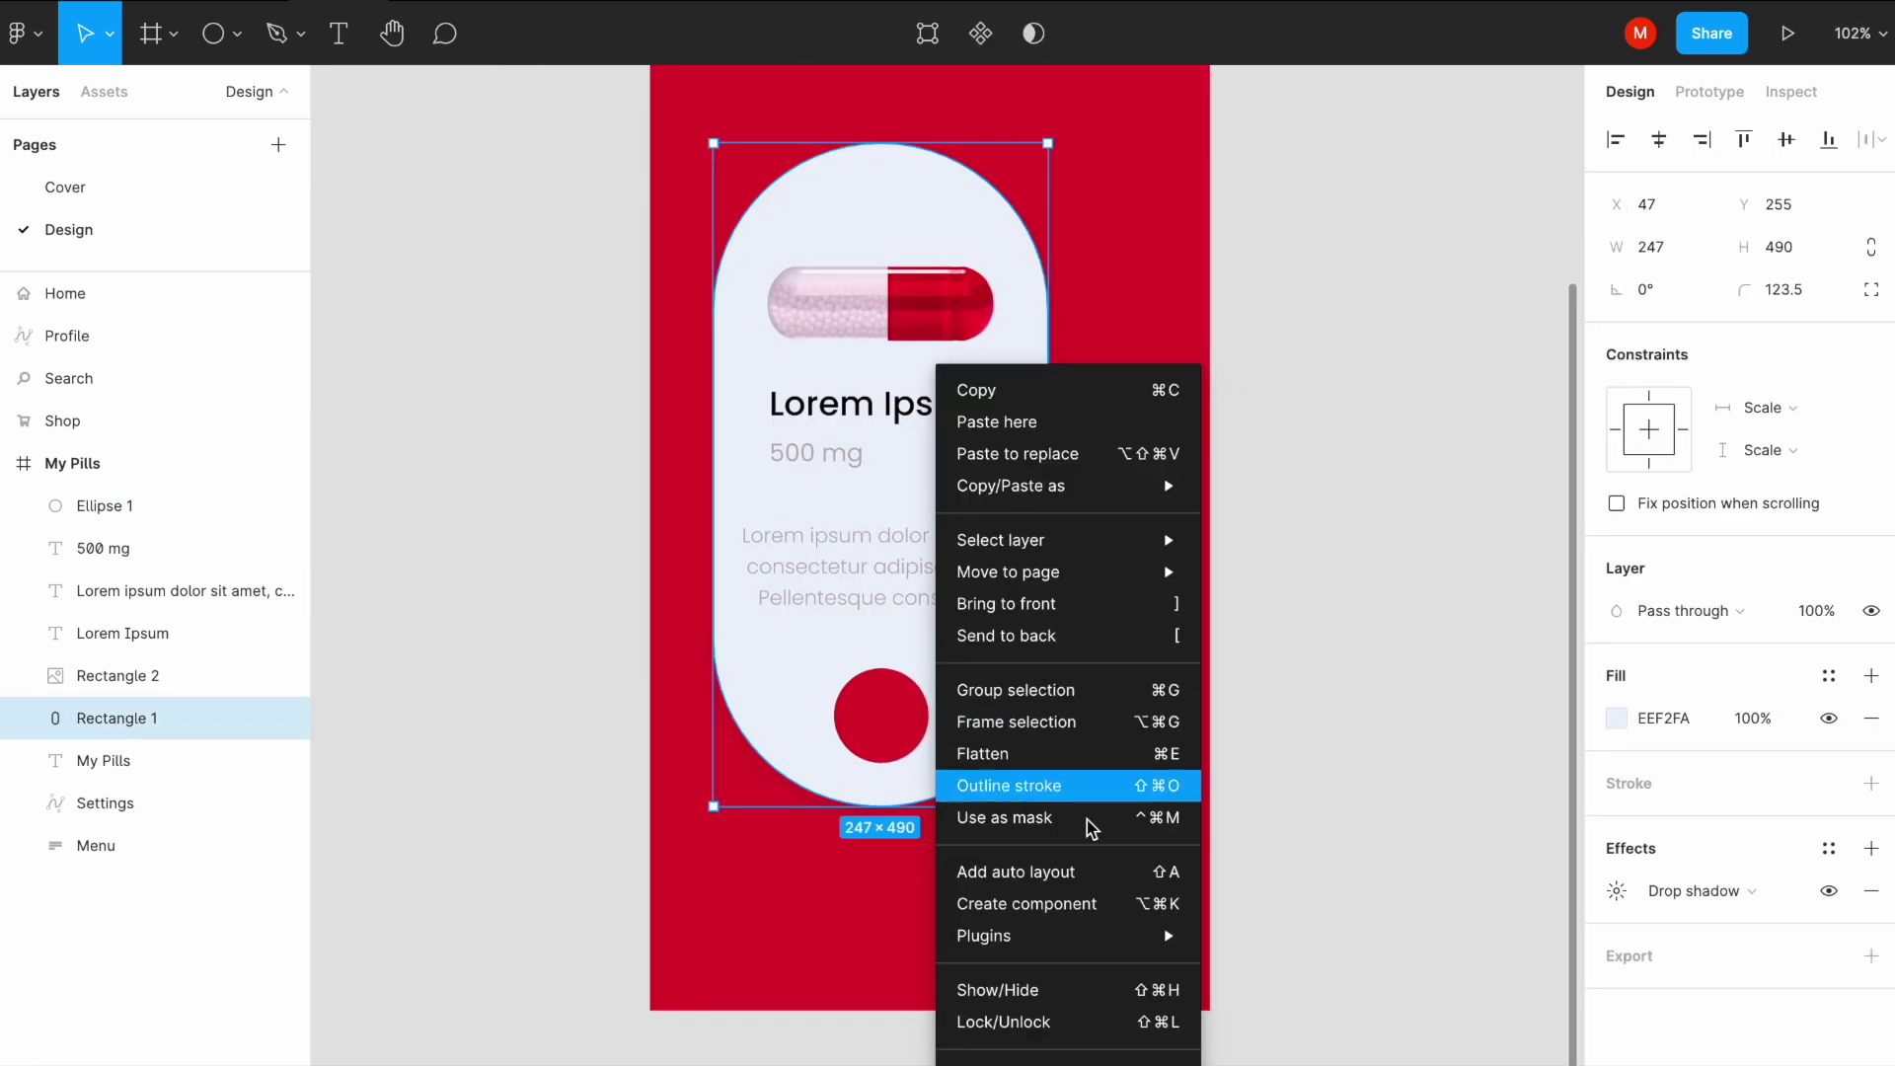
Step: Insert a Font Awesome 'cart' icon and drag it onto the red circle
{"action": "left_click", "coordinate": [1363, 604]}
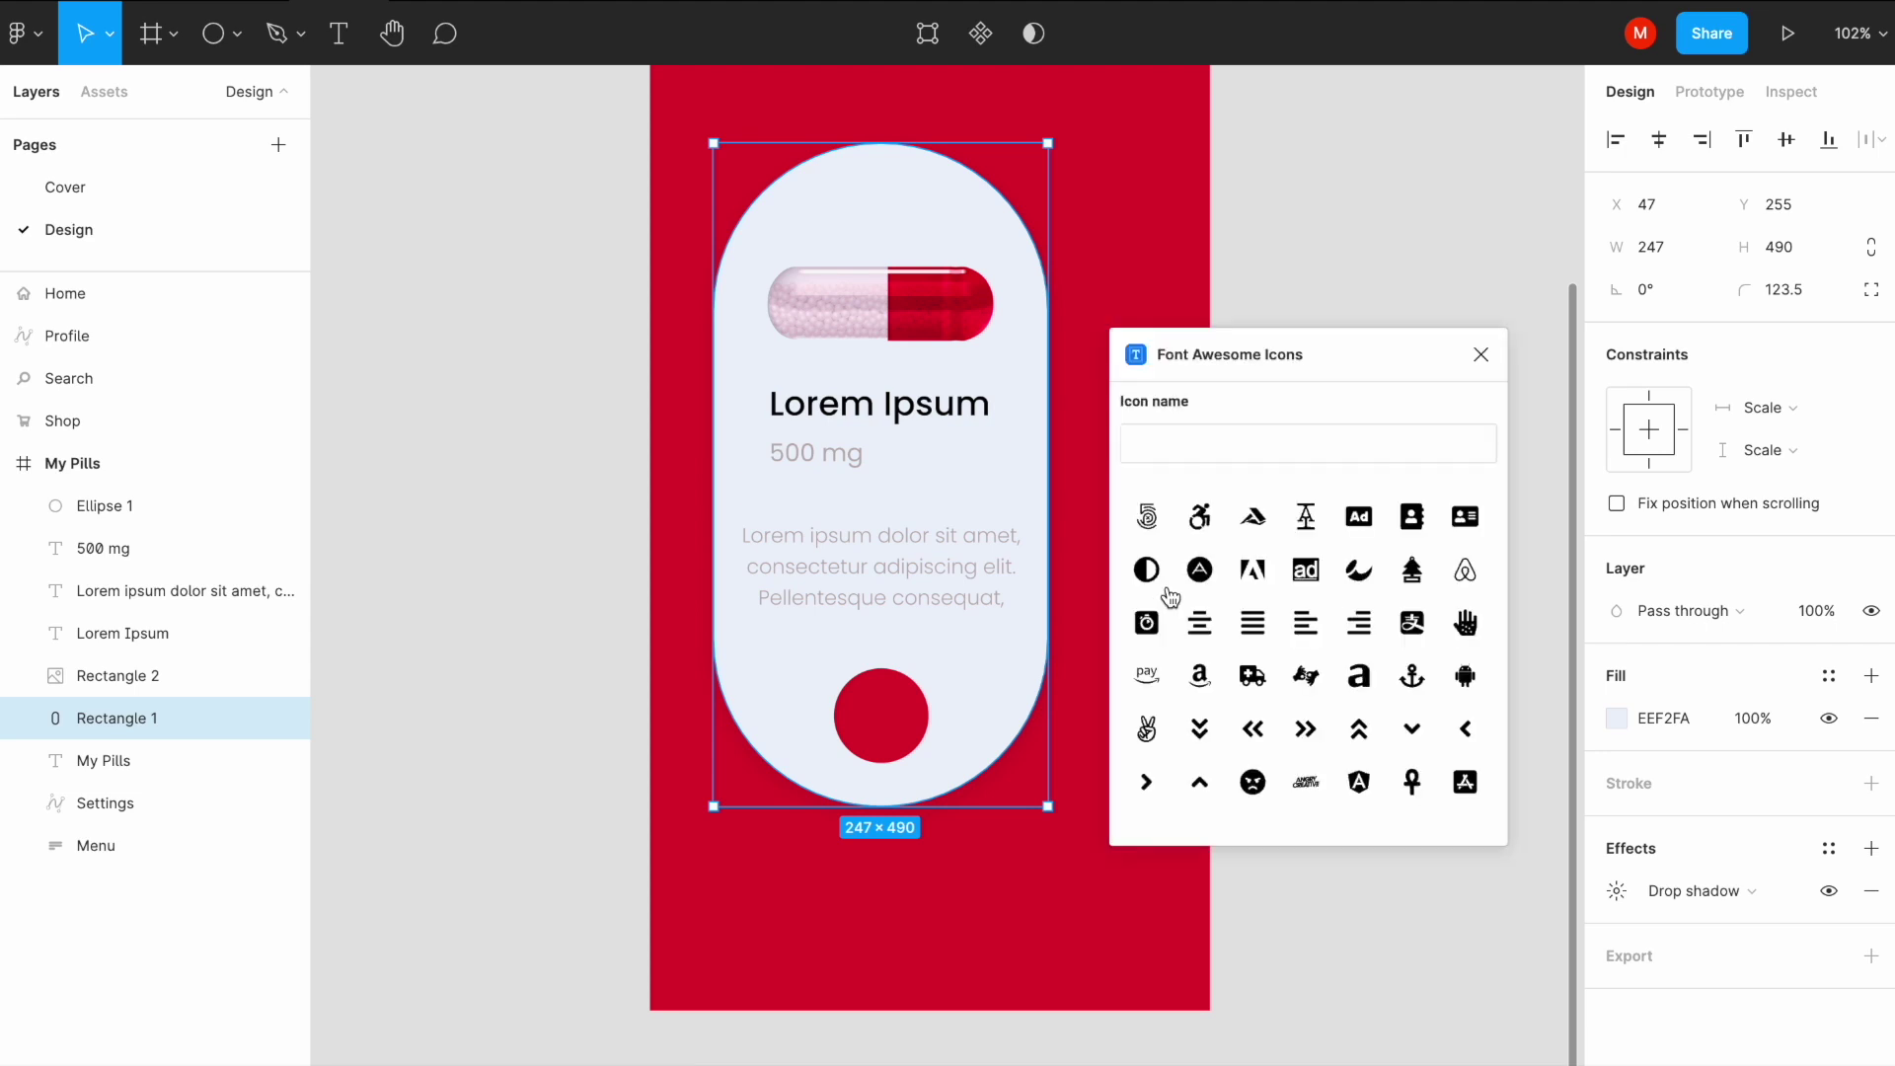
{"action": "type", "text": "plus"}
{"action": "key", "text": "BackSpace"}
{"action": "key", "text": "BackSpace"}
{"action": "key", "text": "BackSpace"}
{"action": "type", "text": "ann"}
{"action": "key", "text": "BackSpace"}
{"action": "key", "text": "BackSpace"}
{"action": "type", "text": "dd"}
{"action": "key", "text": "BackSpace"}
{"action": "key", "text": "BackSpace"}
{"action": "key", "text": "BackSpace"}
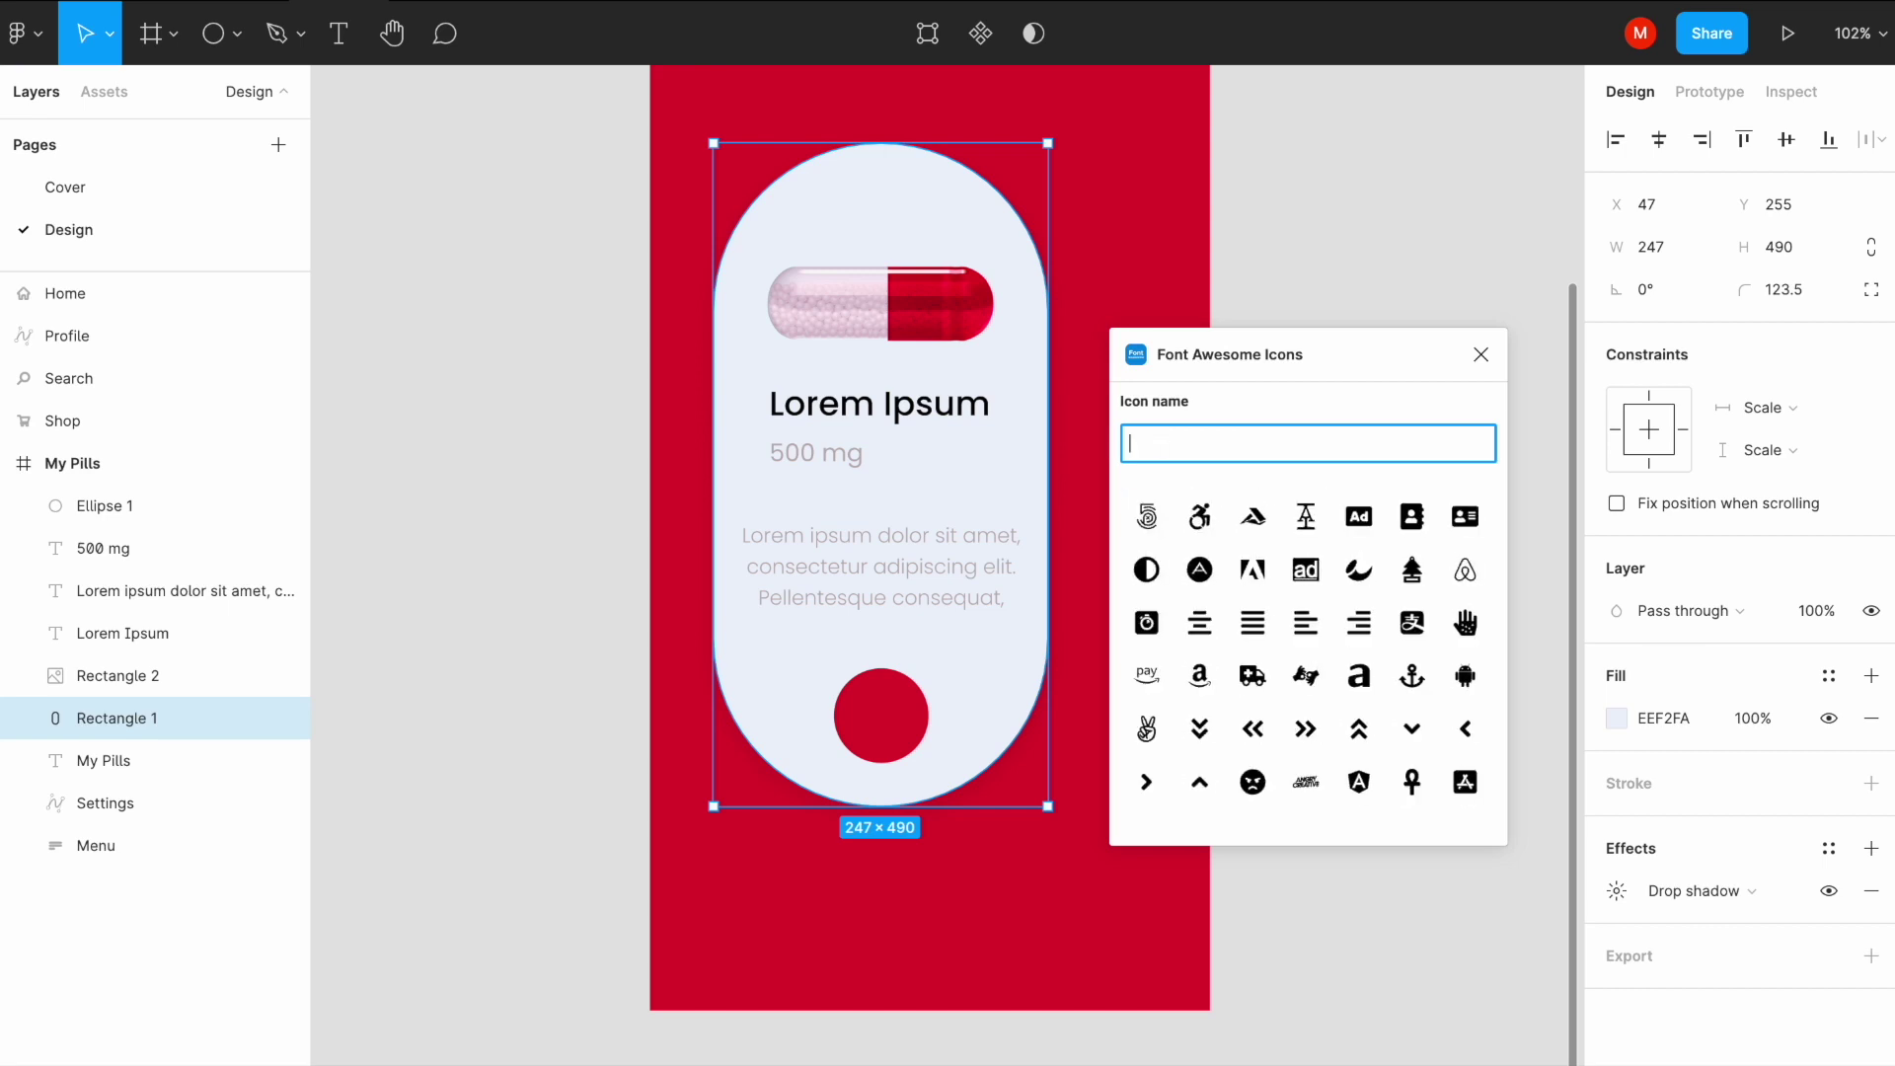
{"action": "type", "text": "cart"}
{"action": "left_click", "coordinate": [1200, 533]}
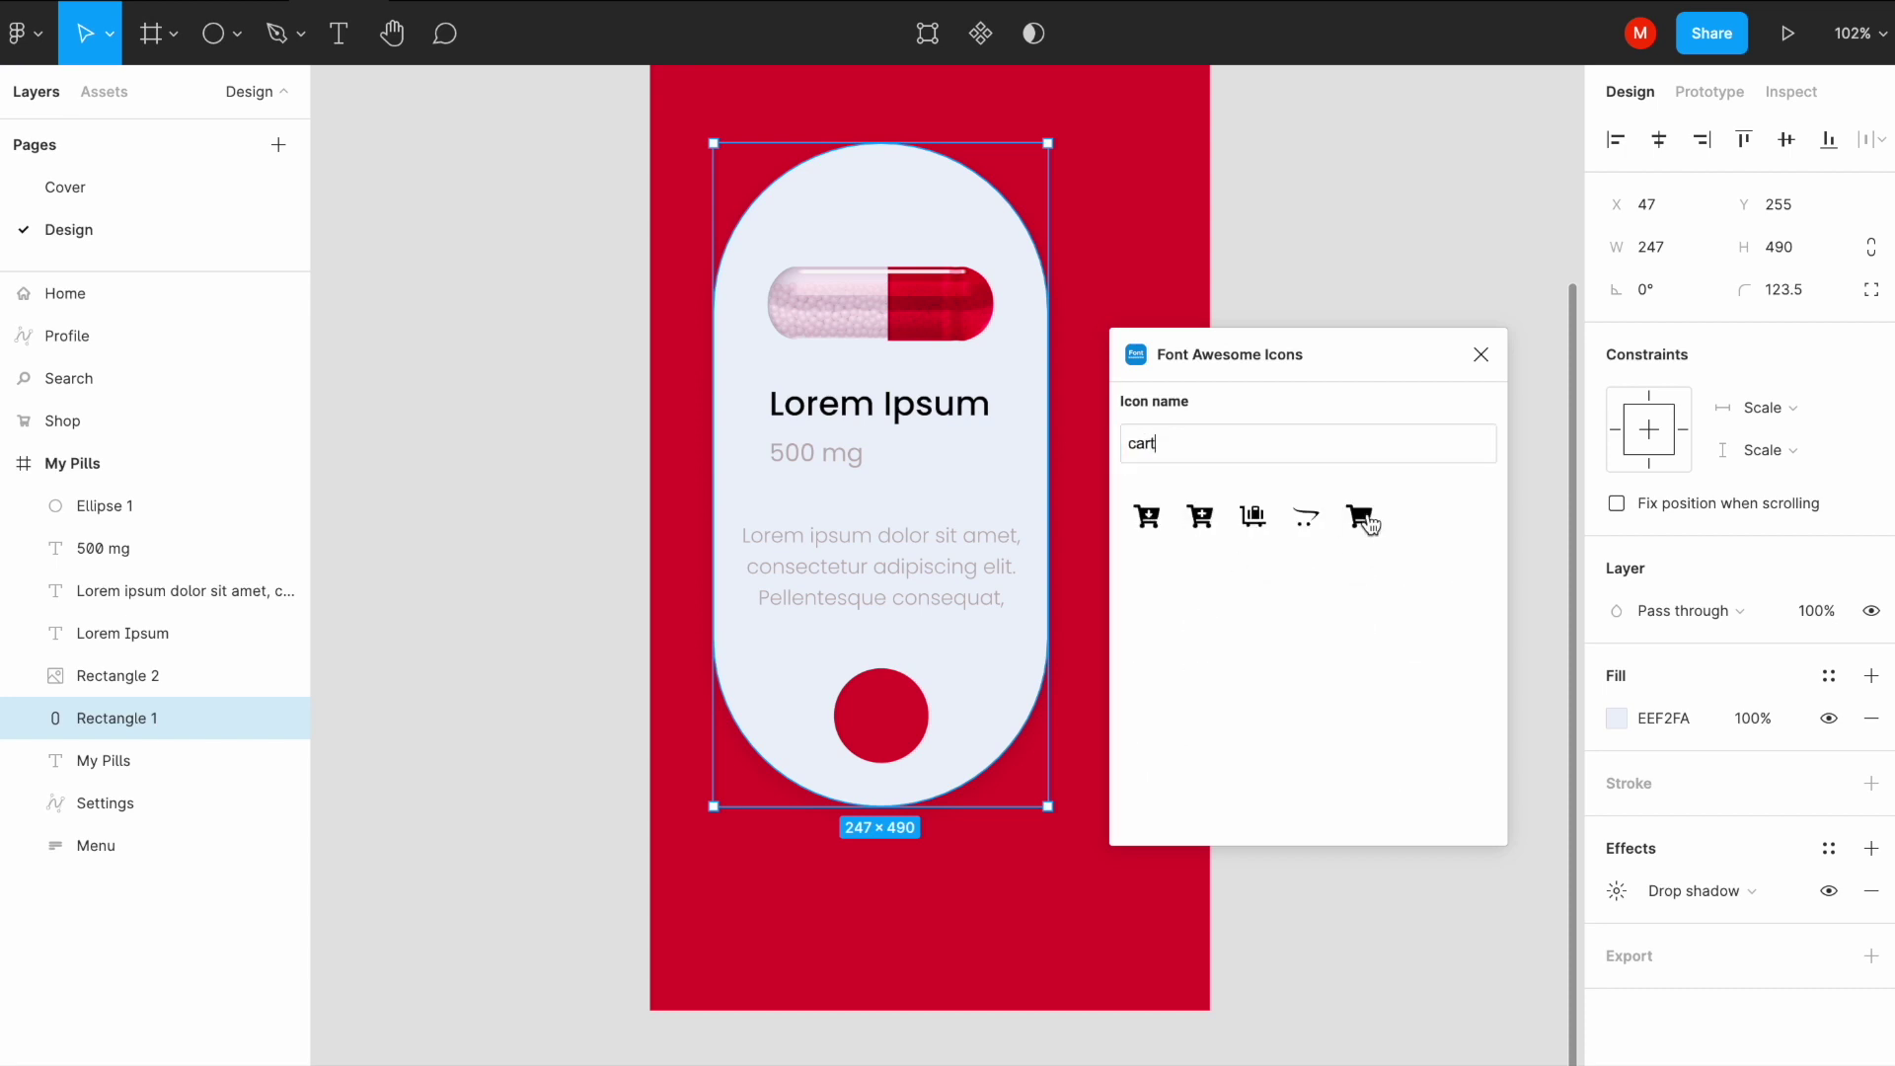
{"action": "left_click", "coordinate": [1362, 518]}
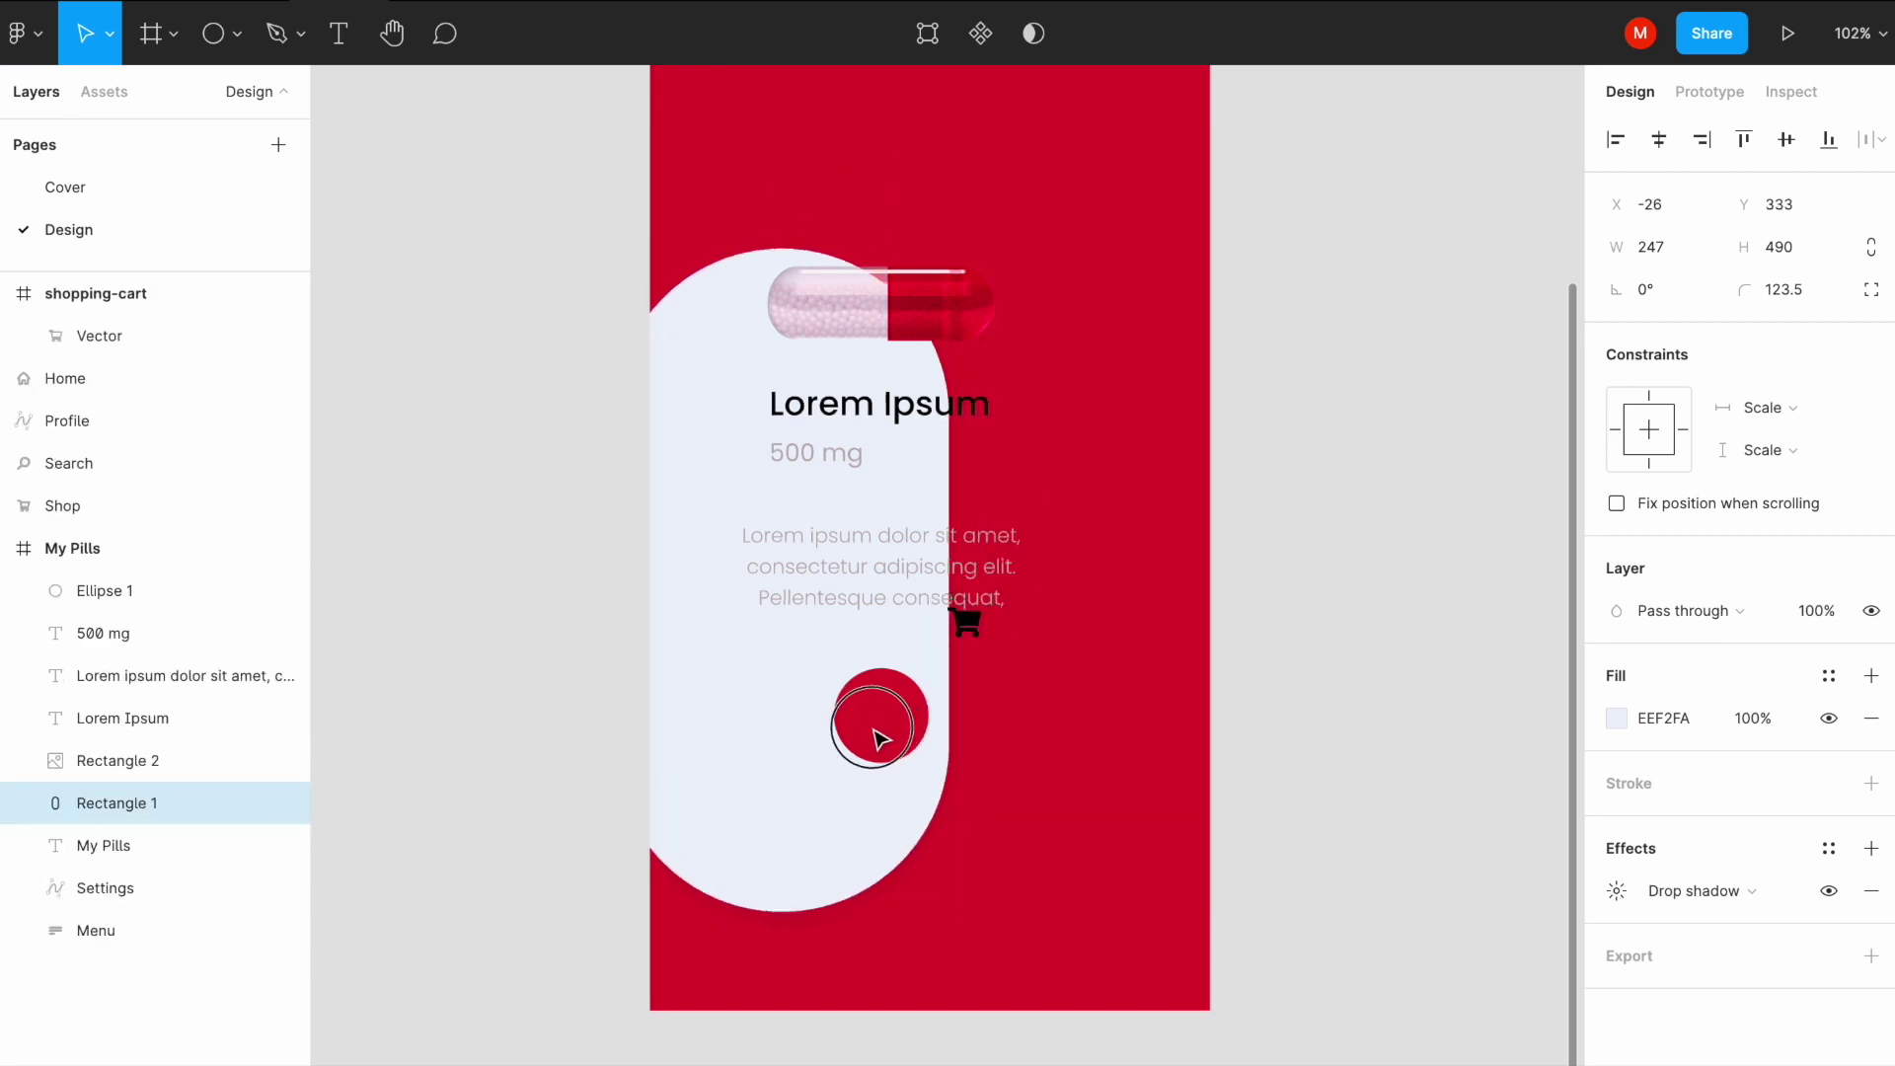
{"action": "left_click_drag", "start_coordinate": [966, 619], "coordinate": [888, 731]}
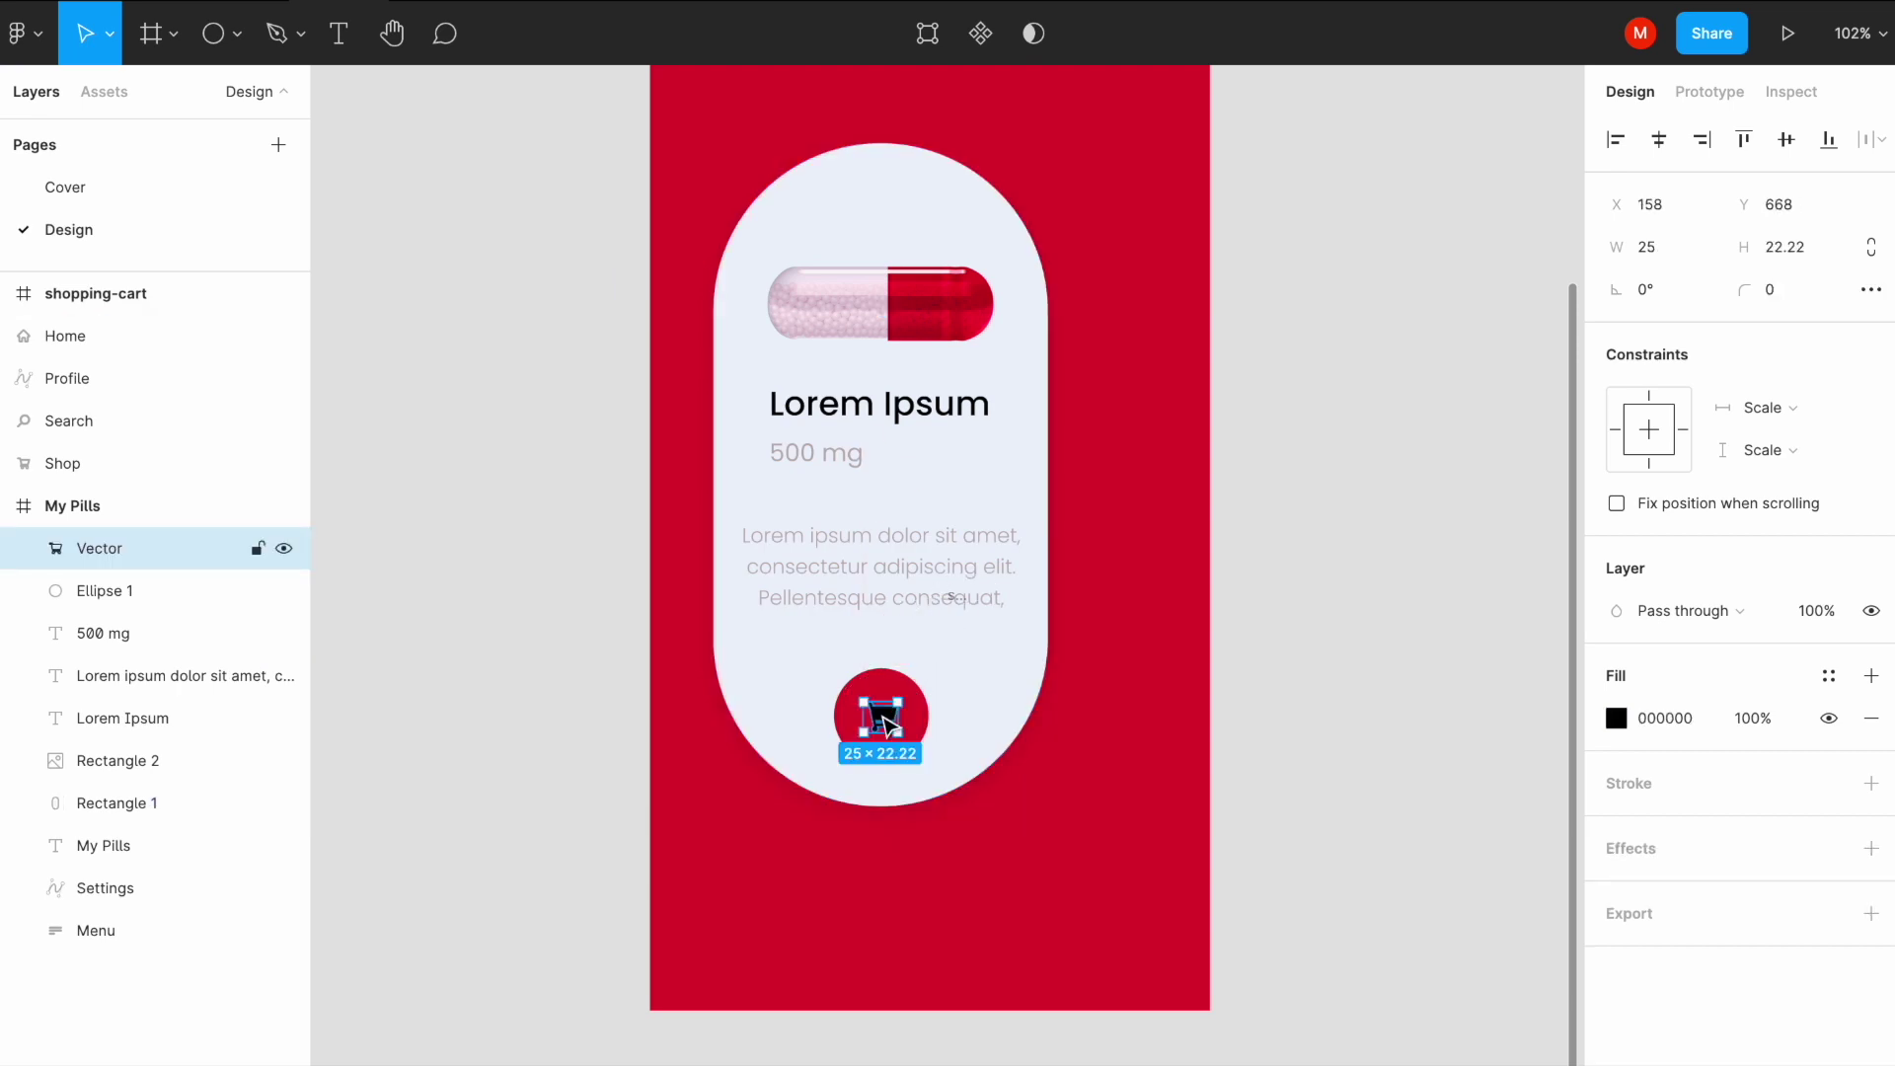
{"action": "left_click", "coordinate": [101, 506]}
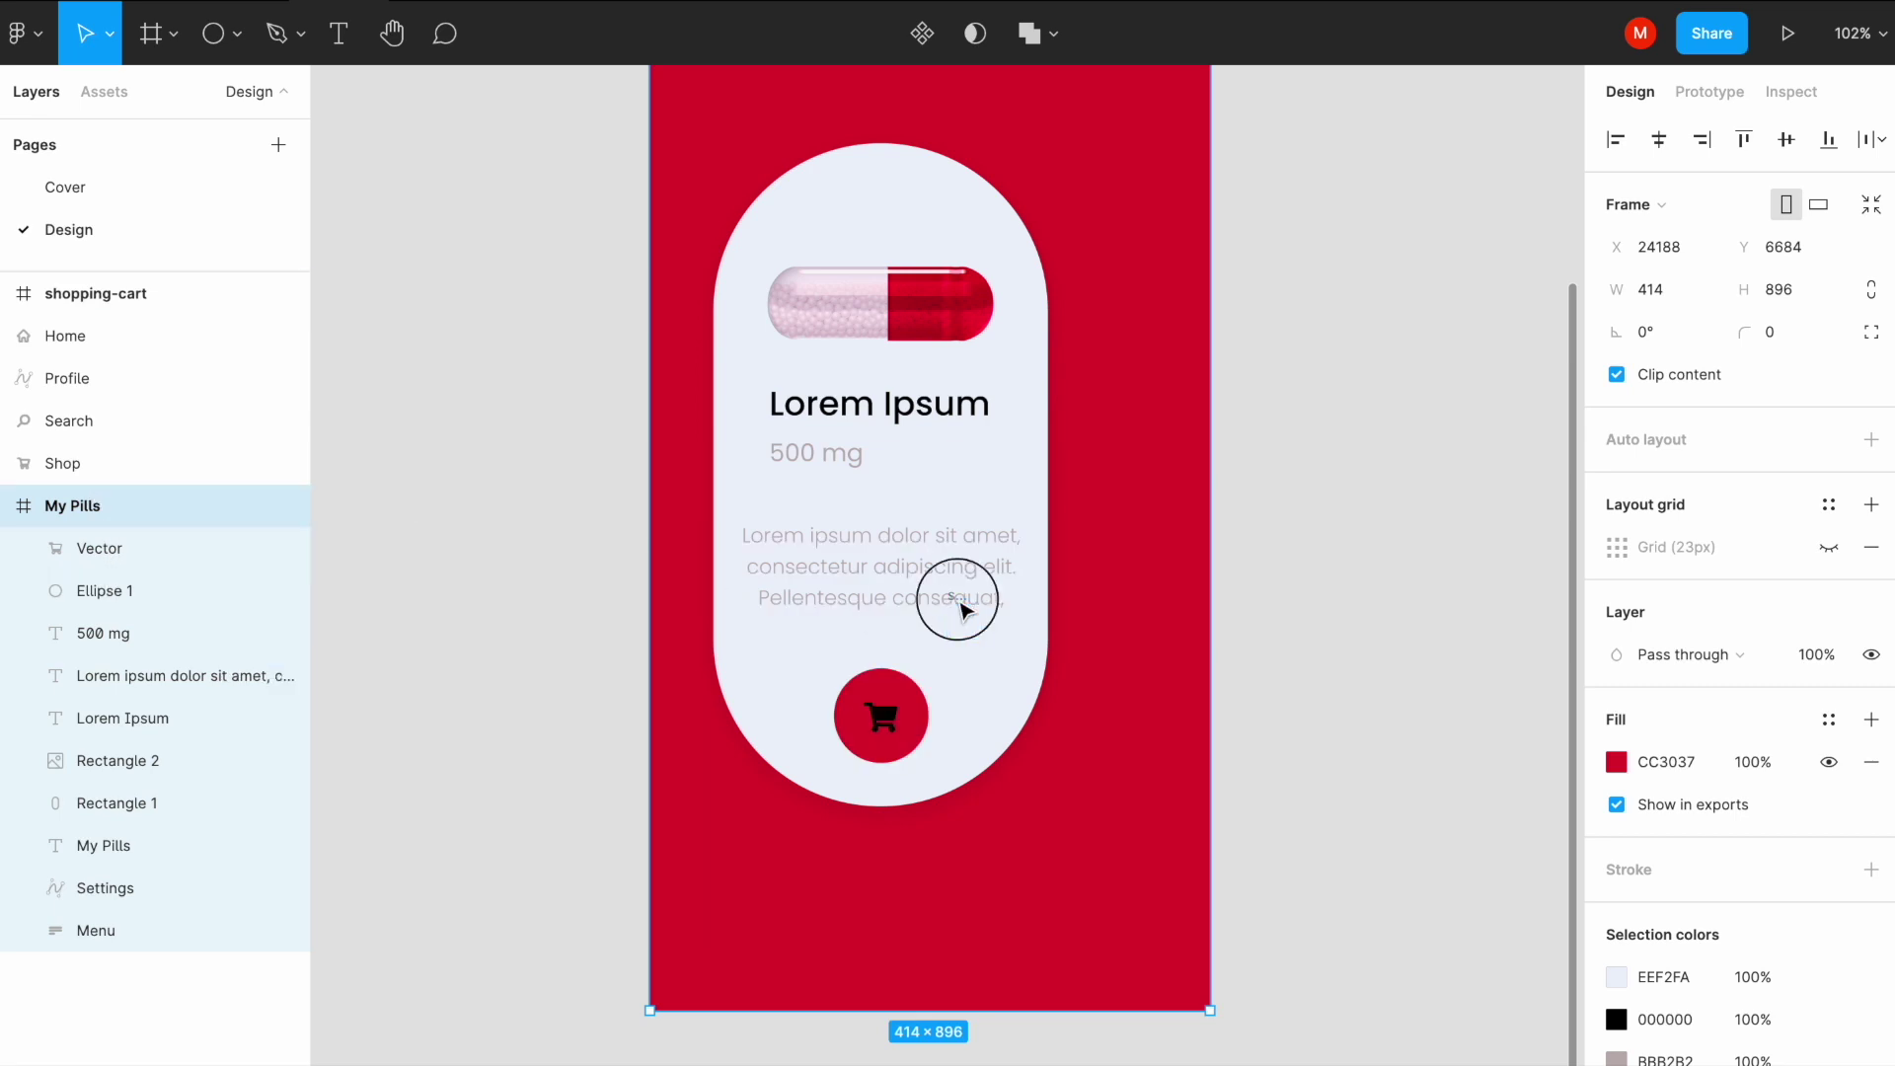
Step: Delete the stray cart copy and recolour the cart icon with the card's light EEF2FA
{"action": "left_click", "coordinate": [953, 599]}
{"action": "key", "text": "Delete"}
{"action": "left_click", "coordinate": [884, 717]}
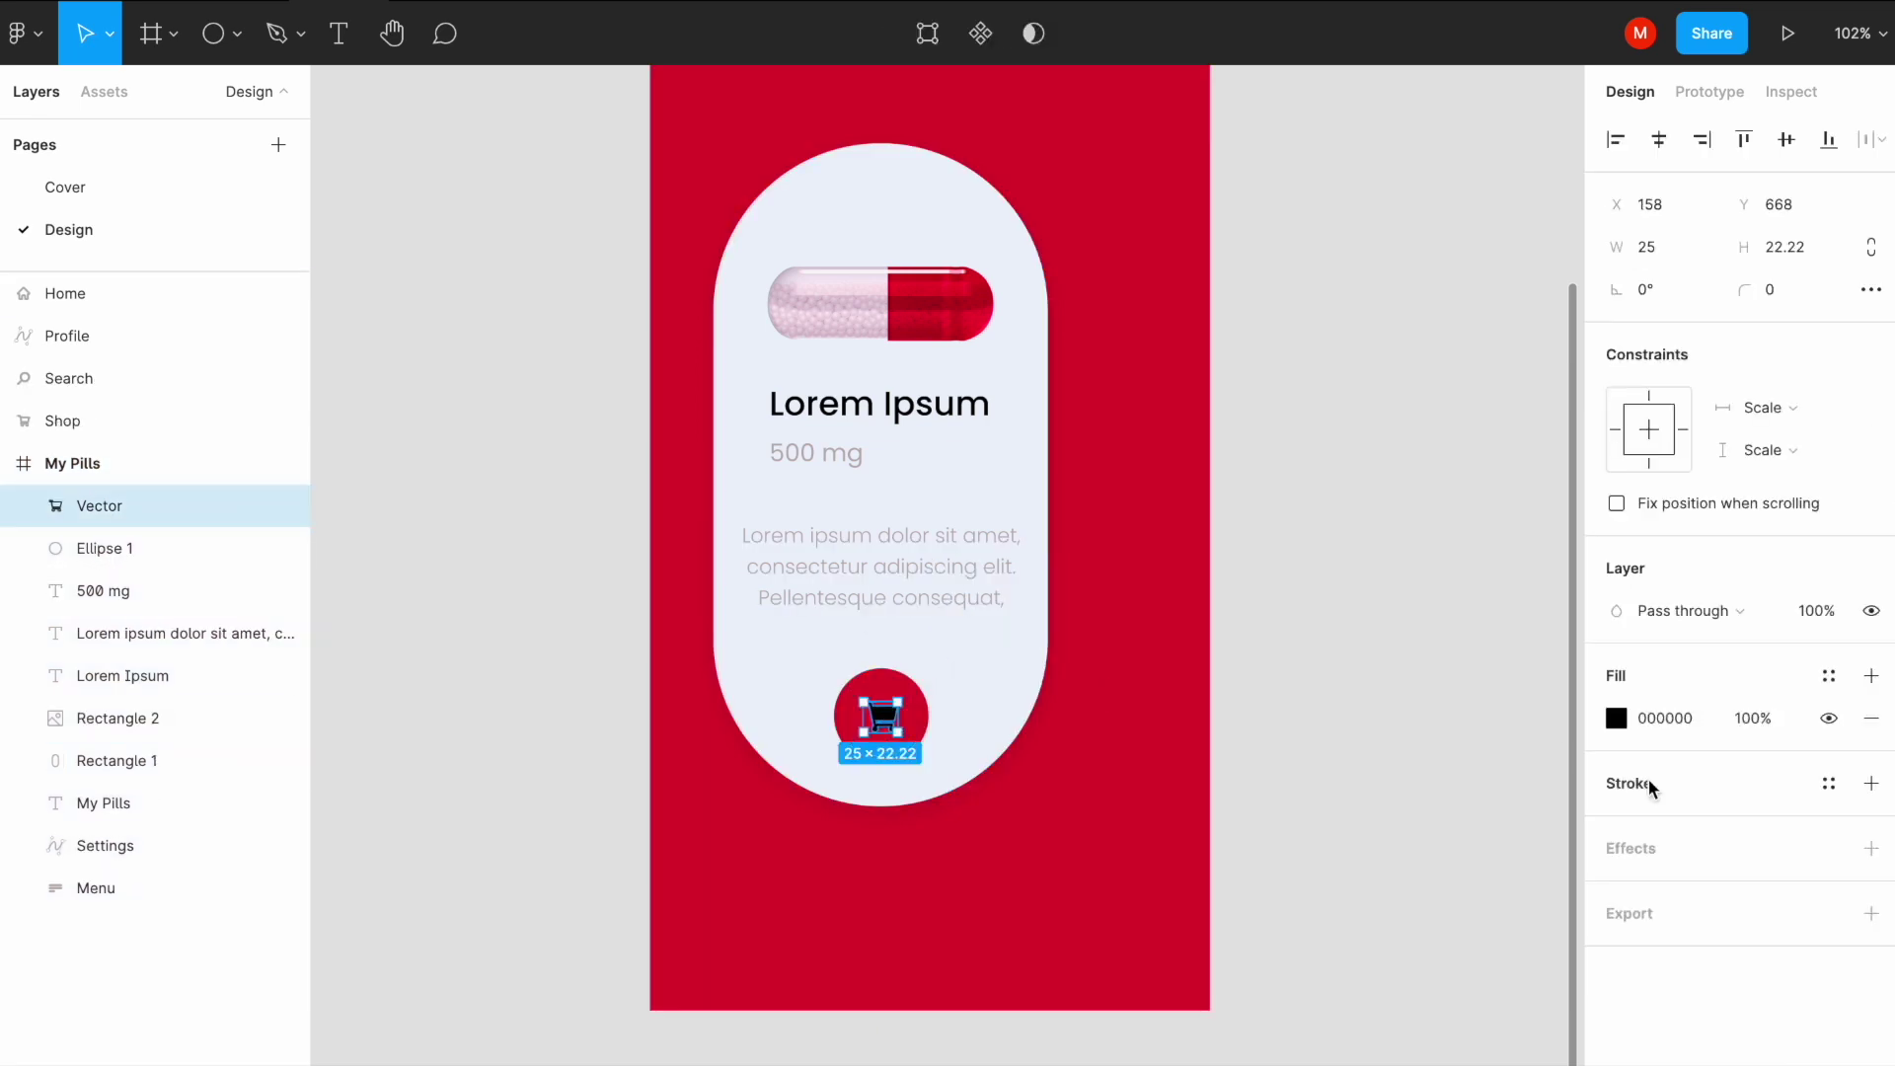
{"action": "left_click", "coordinate": [1617, 719]}
{"action": "mouse_move", "coordinate": [1289, 487]}
{"action": "left_mouse_down"}
{"action": "mouse_move", "coordinate": [1292, 696]}
{"action": "mouse_move", "coordinate": [1245, 483]}
{"action": "left_mouse_up"}
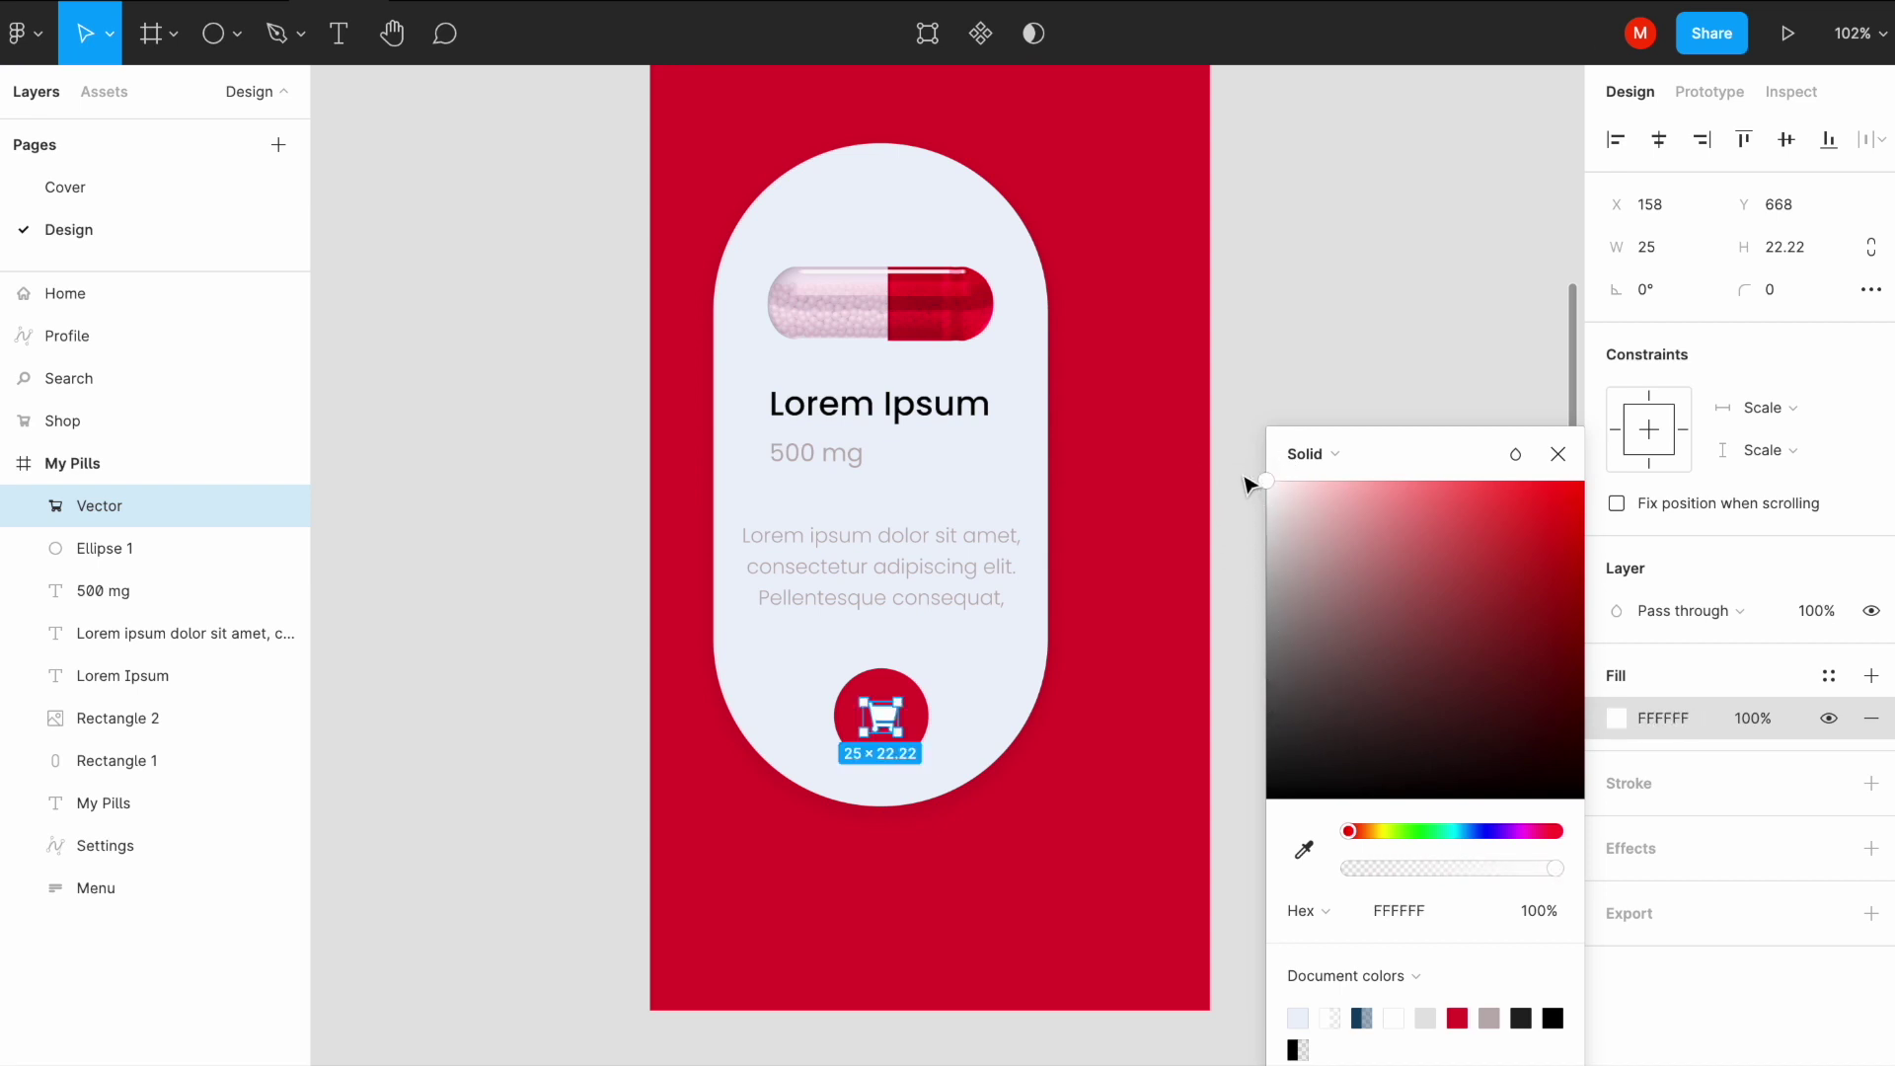
{"action": "left_click", "coordinate": [1305, 850]}
{"action": "left_click", "coordinate": [1031, 681]}
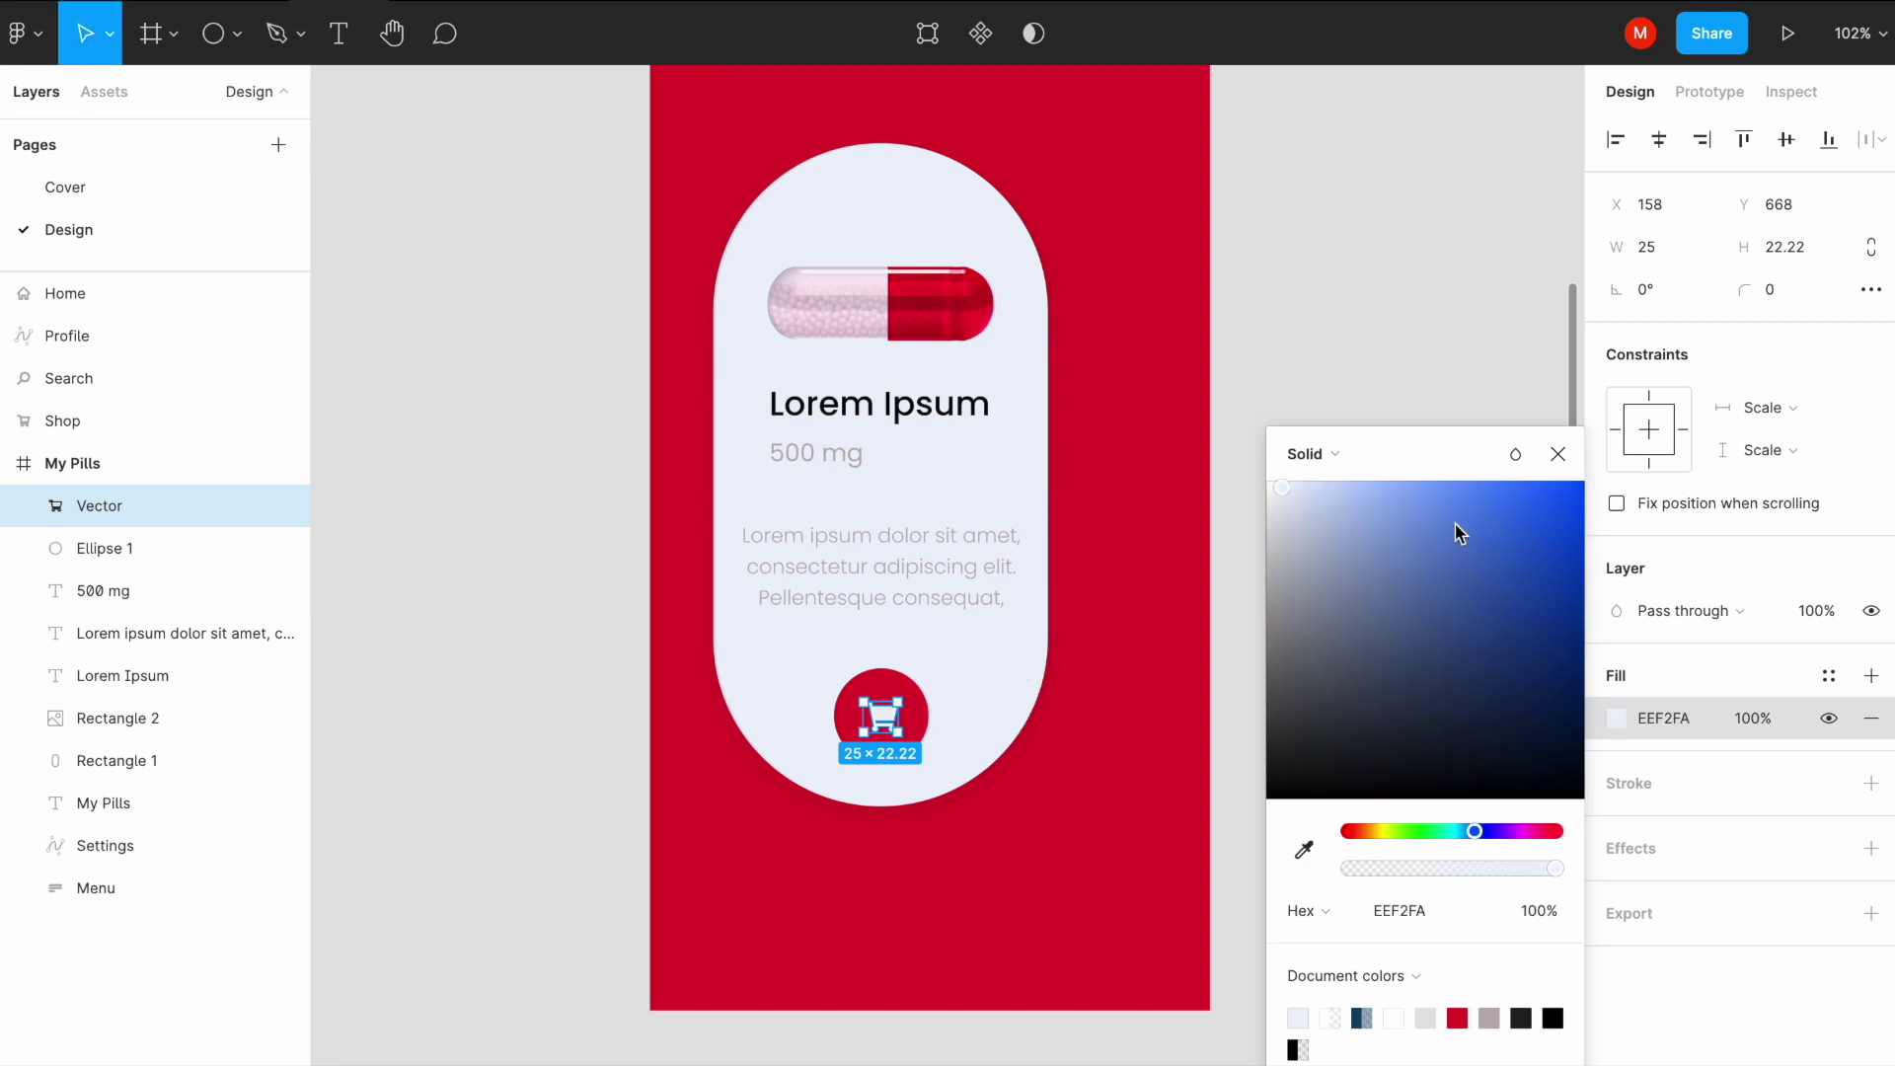
{"action": "left_click", "coordinate": [1555, 477]}
{"action": "left_click", "coordinate": [1290, 689]}
{"action": "scroll", "coordinate": [922, 761], "scroll_direction": "up", "scroll_amount": 5}
Step: Centre the cart in the circle and paste two inner-shadow effects onto it
{"action": "left_click", "coordinate": [859, 691]}
{"action": "left_click_drag", "start_coordinate": [859, 691], "coordinate": [856, 672]}
{"action": "left_click", "coordinate": [748, 561]}
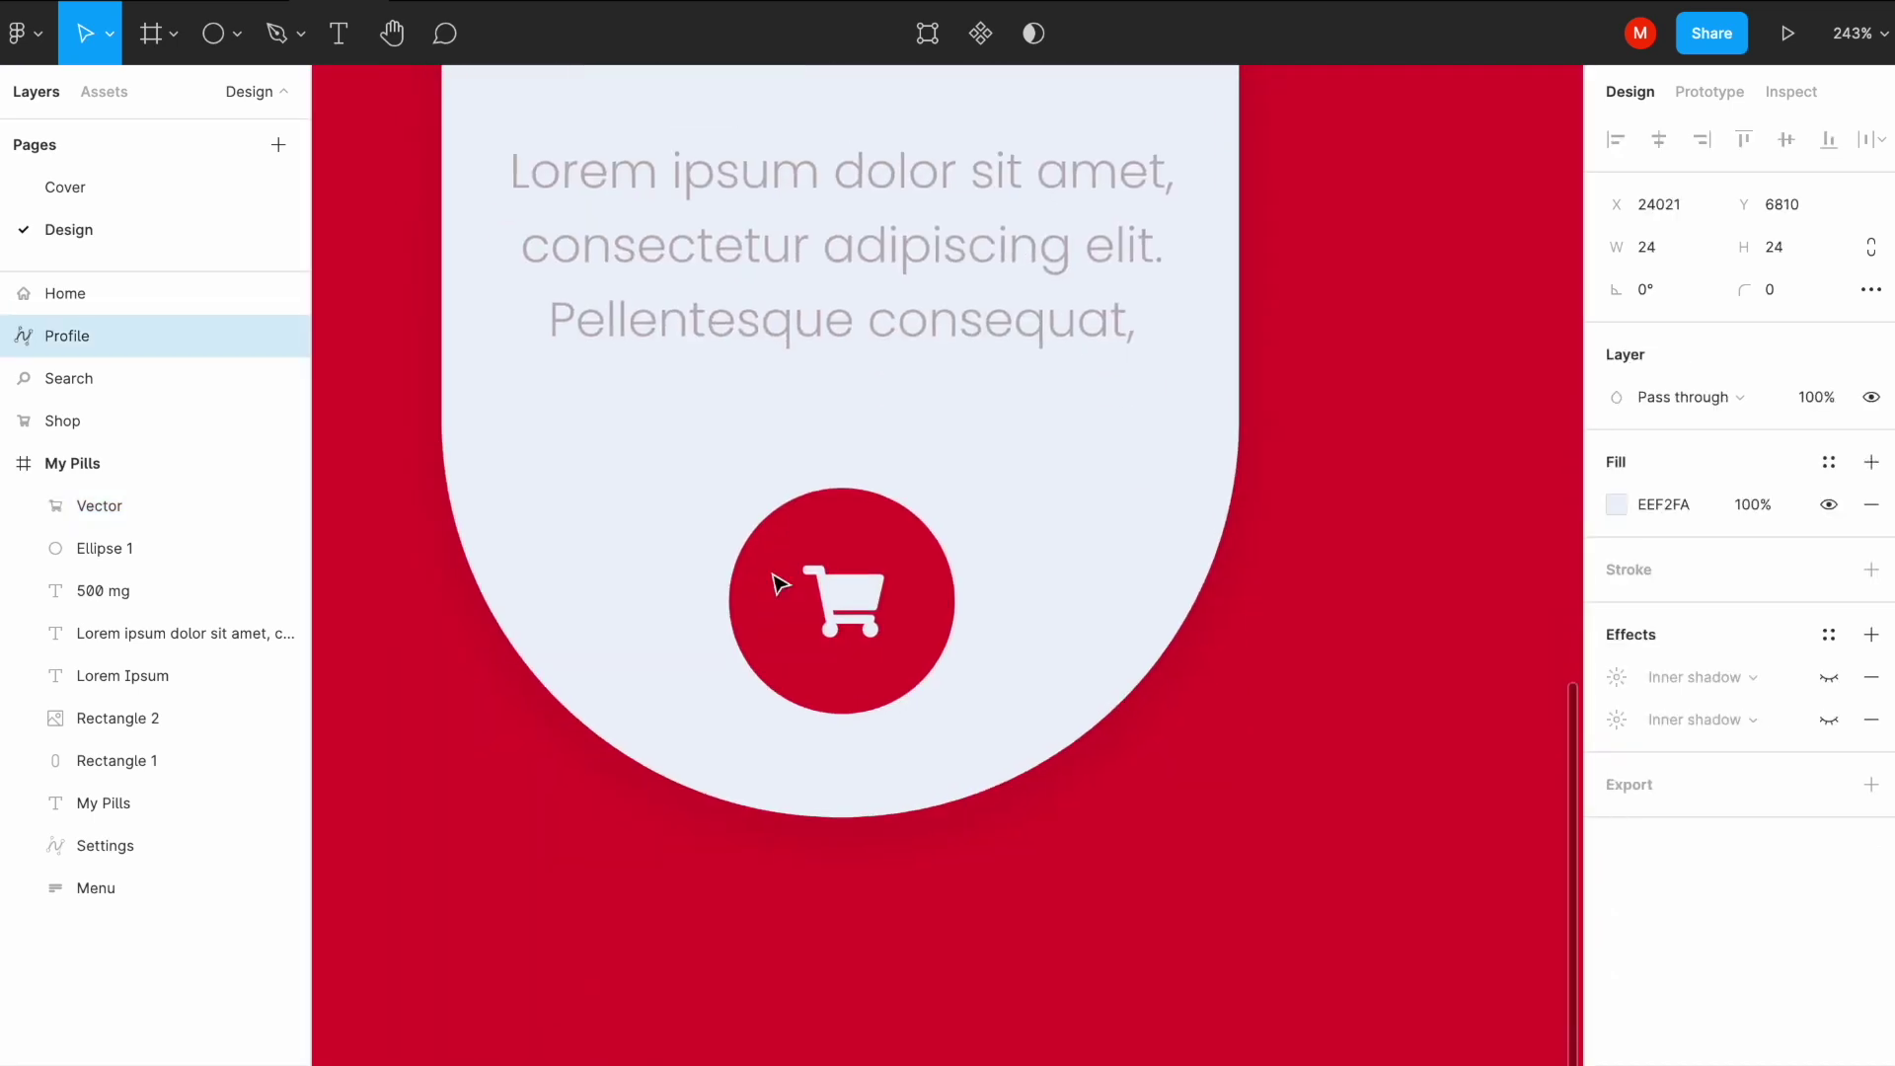
{"action": "left_click", "coordinate": [891, 596]}
{"action": "key", "text": "ctrl+alt+v"}
{"action": "left_click", "coordinate": [1829, 934]}
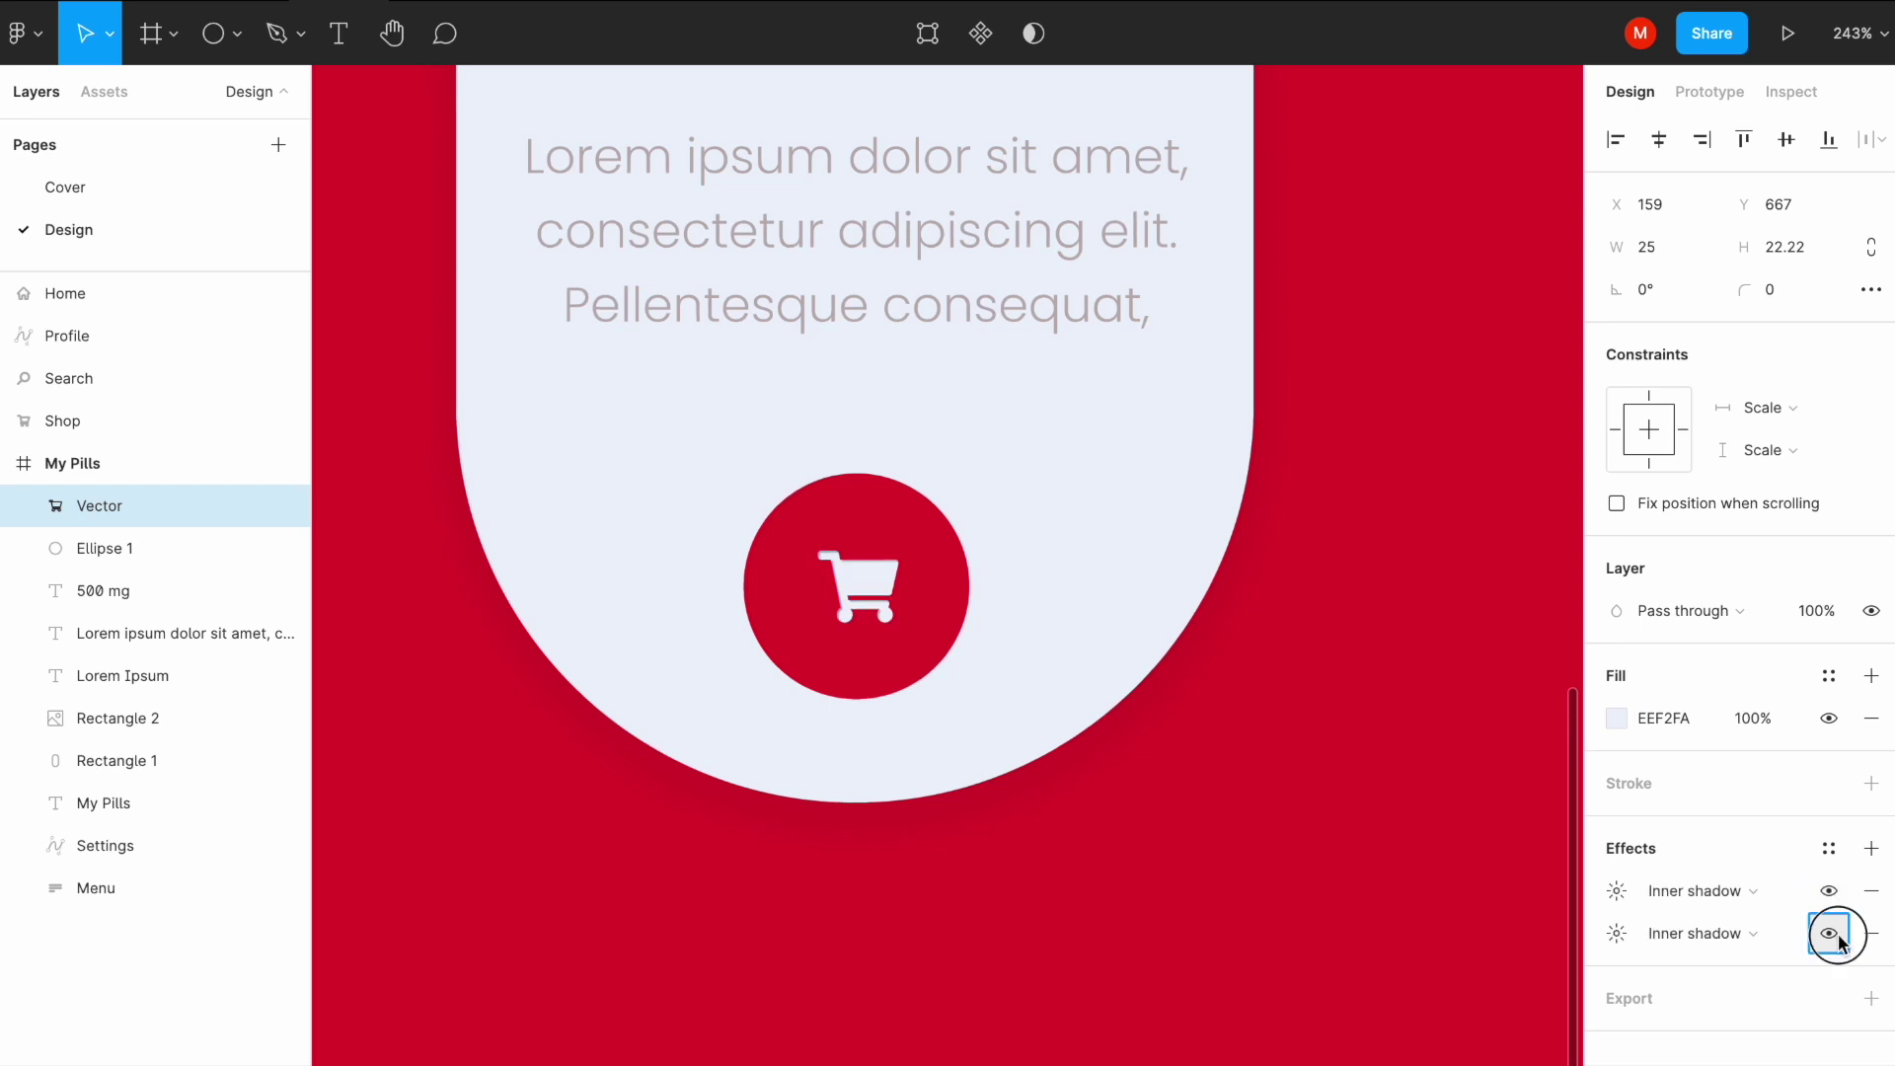
{"action": "left_click", "coordinate": [1311, 795]}
{"action": "scroll", "coordinate": [1085, 723], "scroll_direction": "down", "scroll_amount": 5}
{"action": "scroll", "coordinate": [1086, 722], "scroll_direction": "down", "scroll_amount": 3}
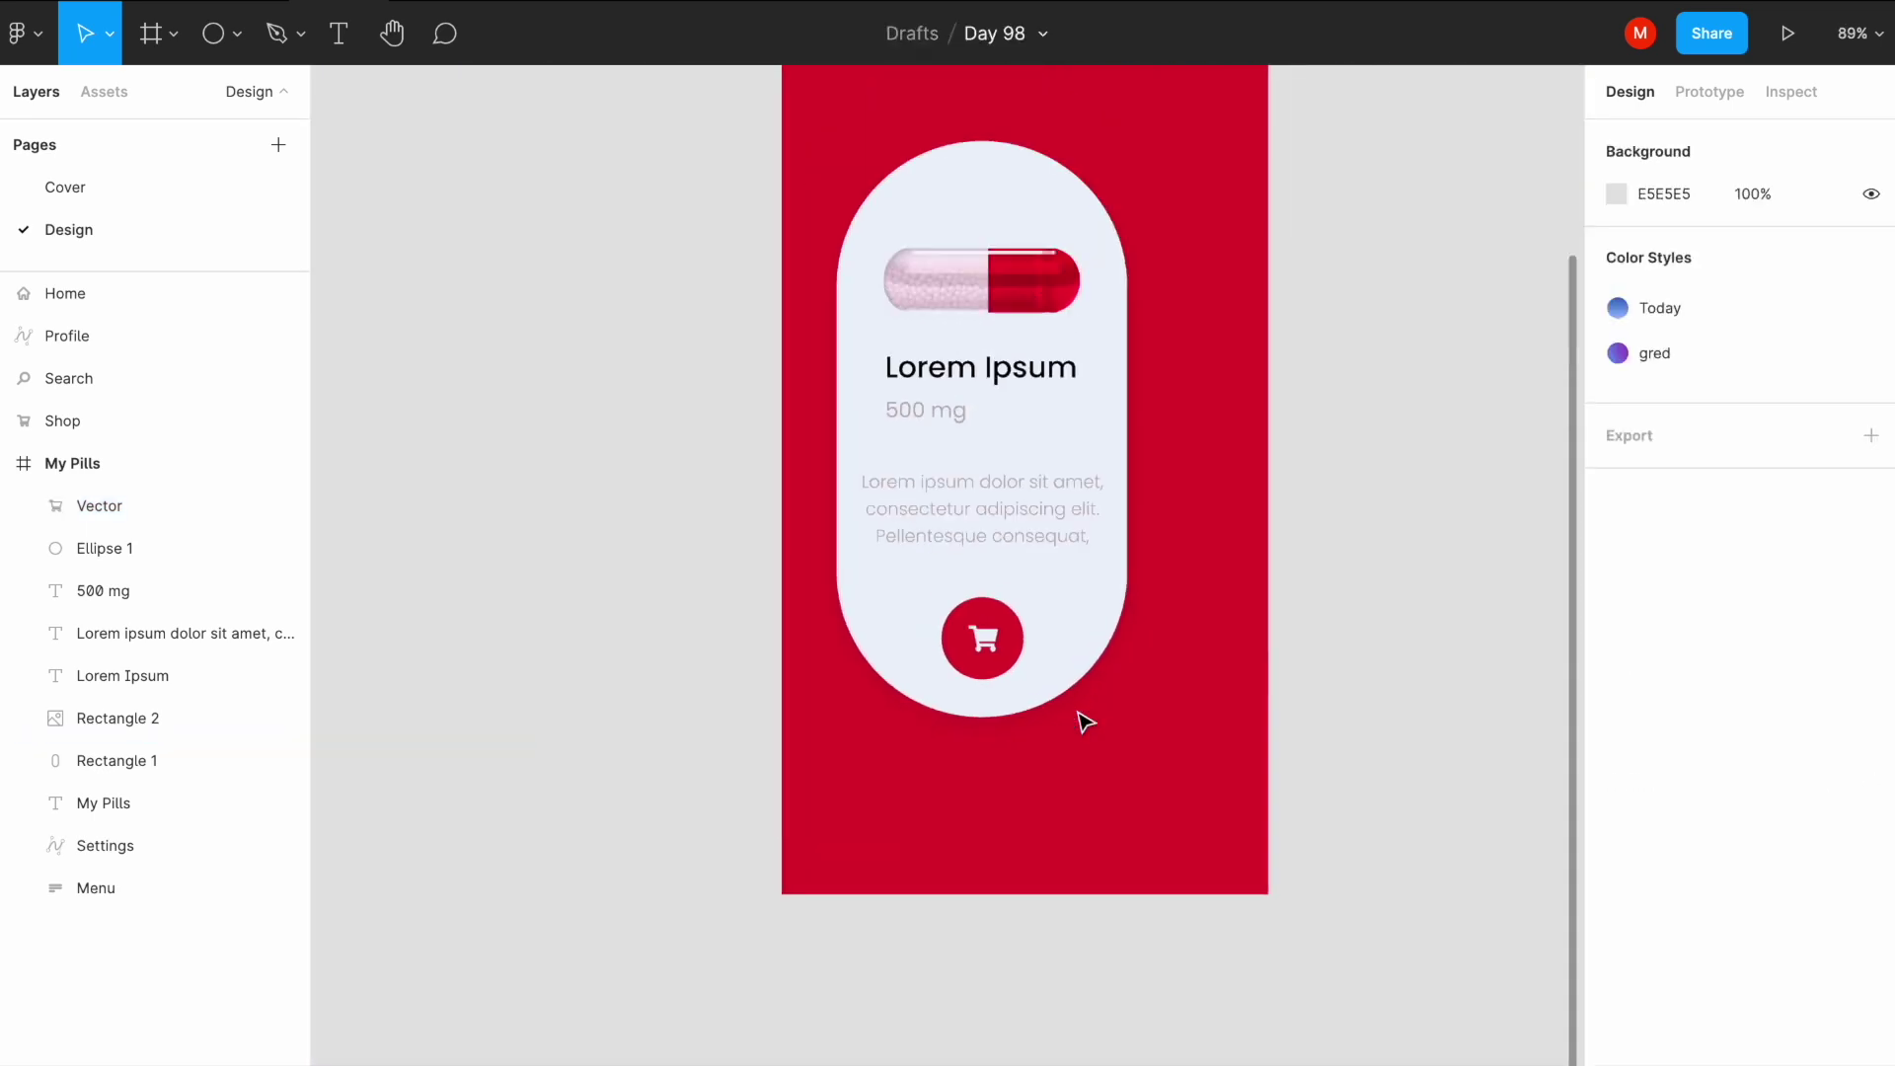
Step: Group the cart with its circle, then group all pill card layers together
{"action": "left_click", "coordinate": [143, 545]}
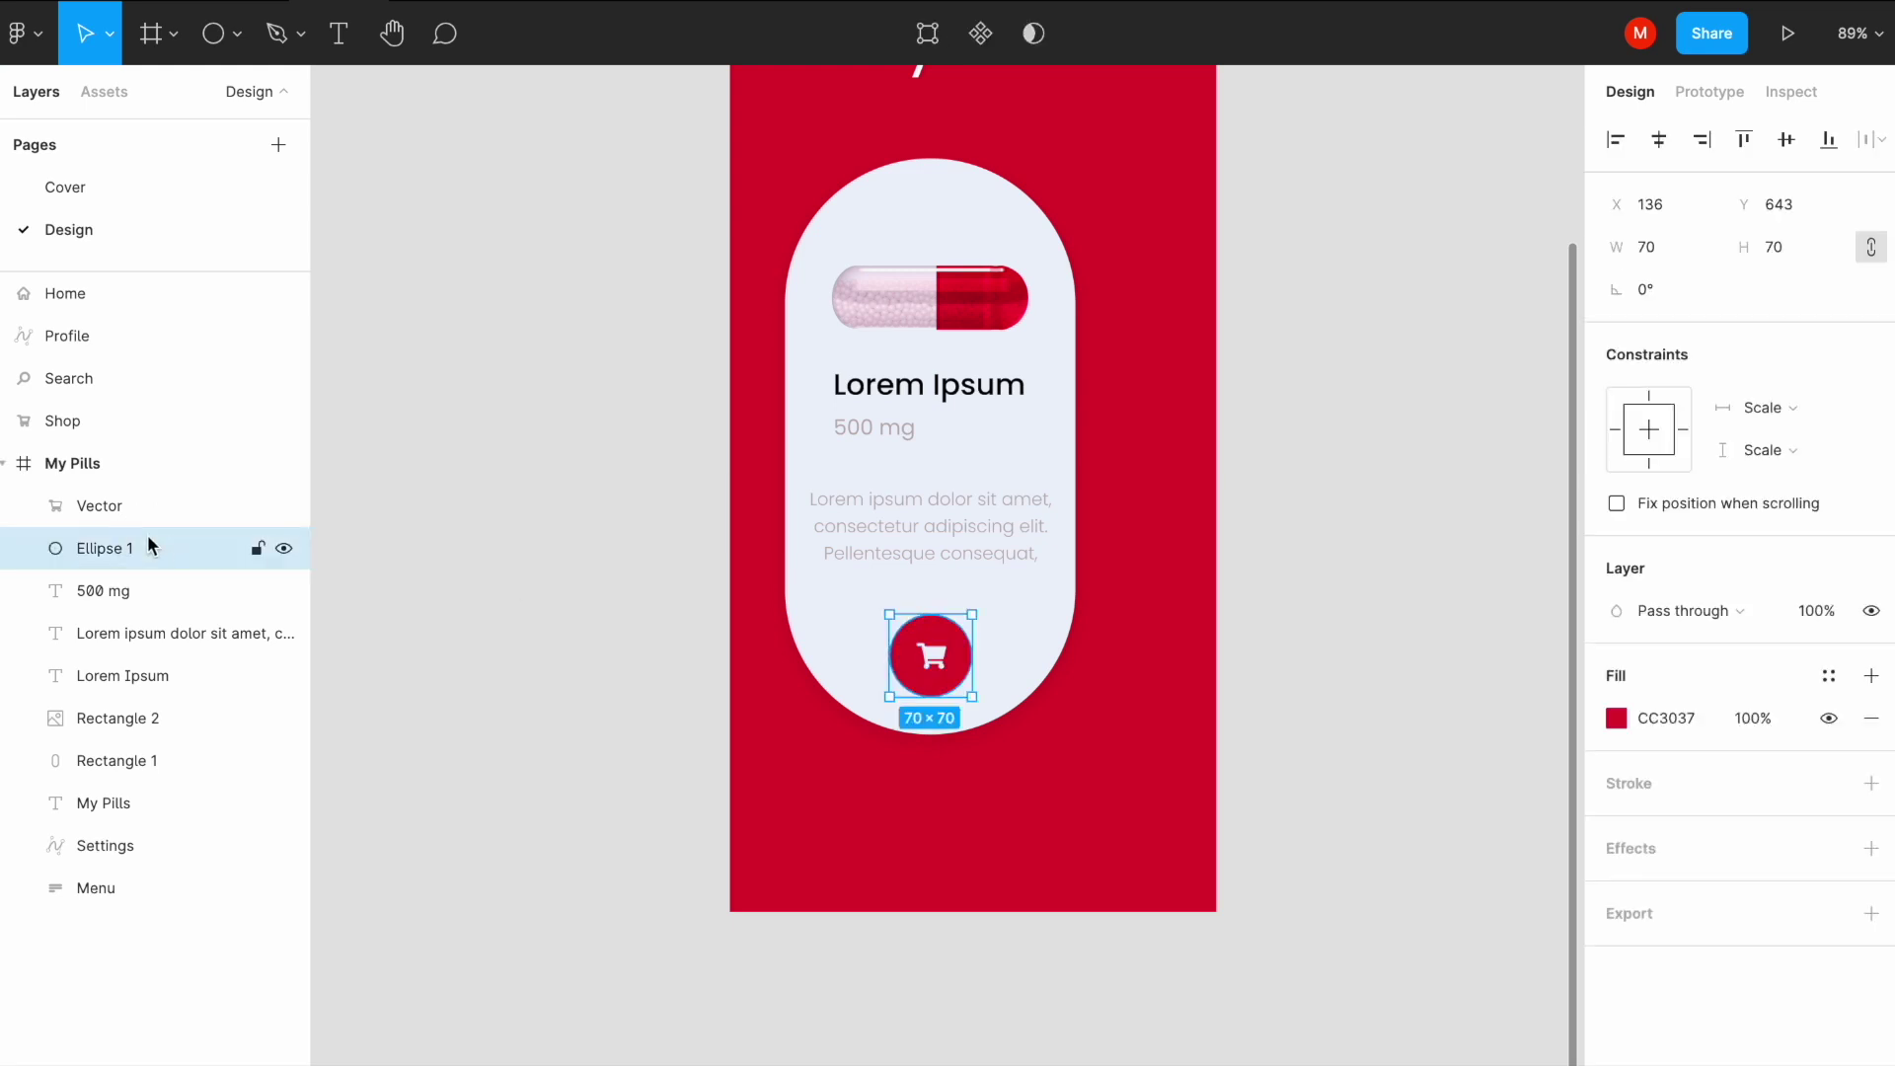
{"action": "left_click", "coordinate": [138, 512], "text": "shift"}
{"action": "key", "text": "ctrl+g"}
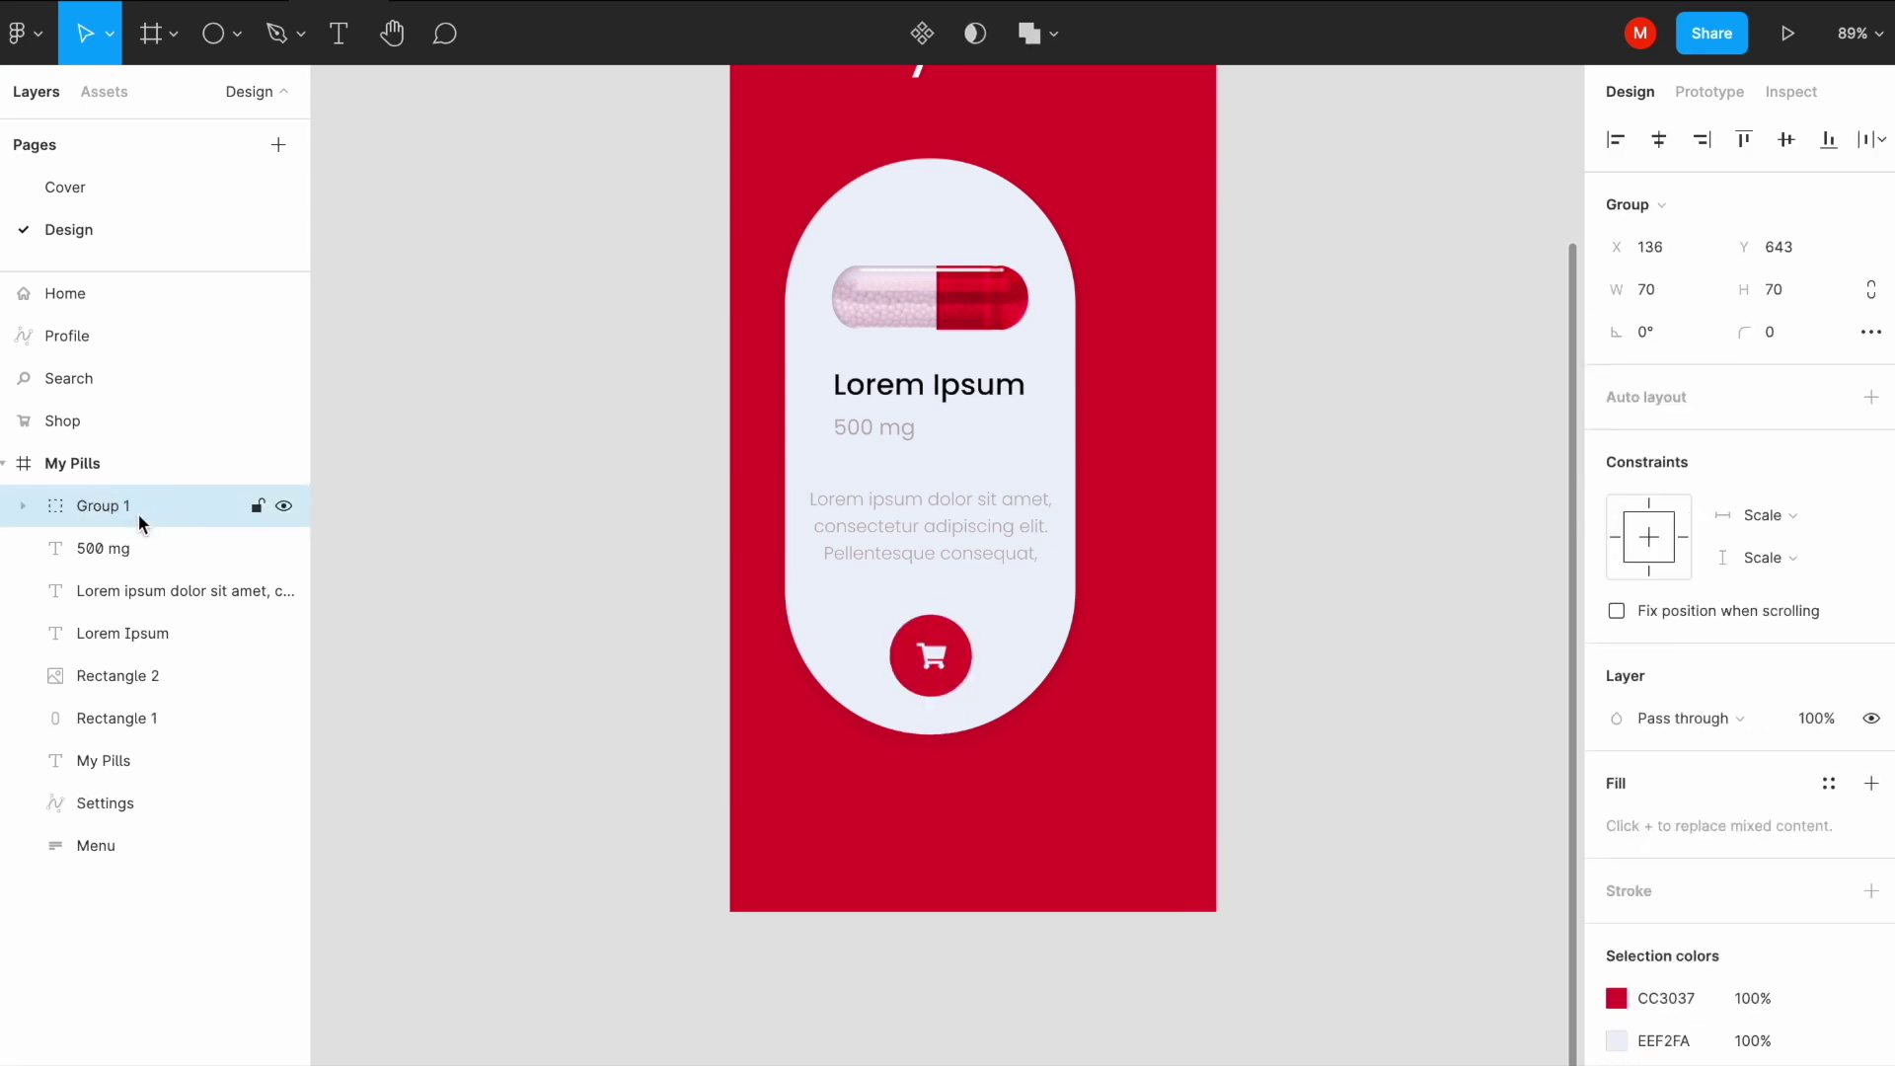
{"action": "left_click", "coordinate": [116, 550]}
{"action": "left_click", "coordinate": [104, 633]}
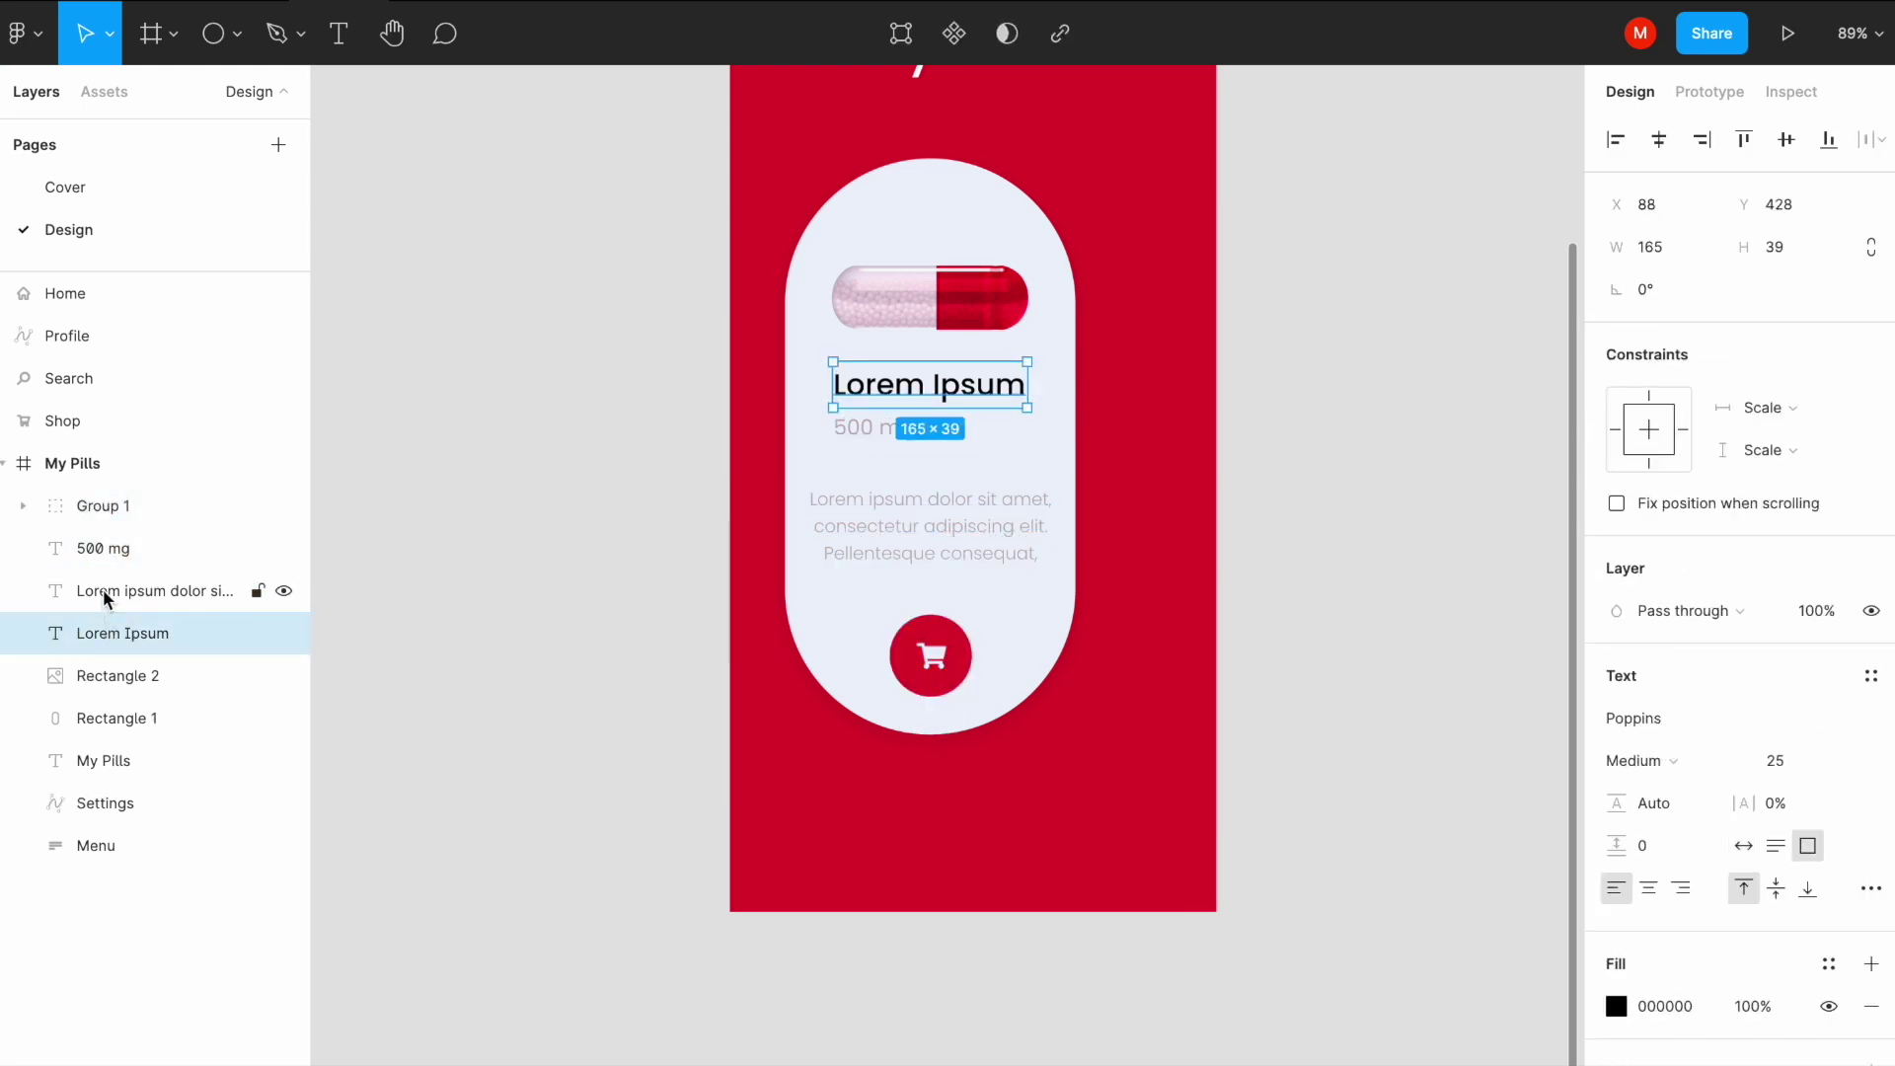
{"action": "left_click", "coordinate": [103, 589], "text": "shift"}
{"action": "left_click", "coordinate": [103, 558], "text": "shift"}
{"action": "left_click", "coordinate": [104, 505], "text": "shift"}
{"action": "left_click", "coordinate": [118, 673], "text": "shift"}
{"action": "left_click", "coordinate": [120, 725], "text": "shift"}
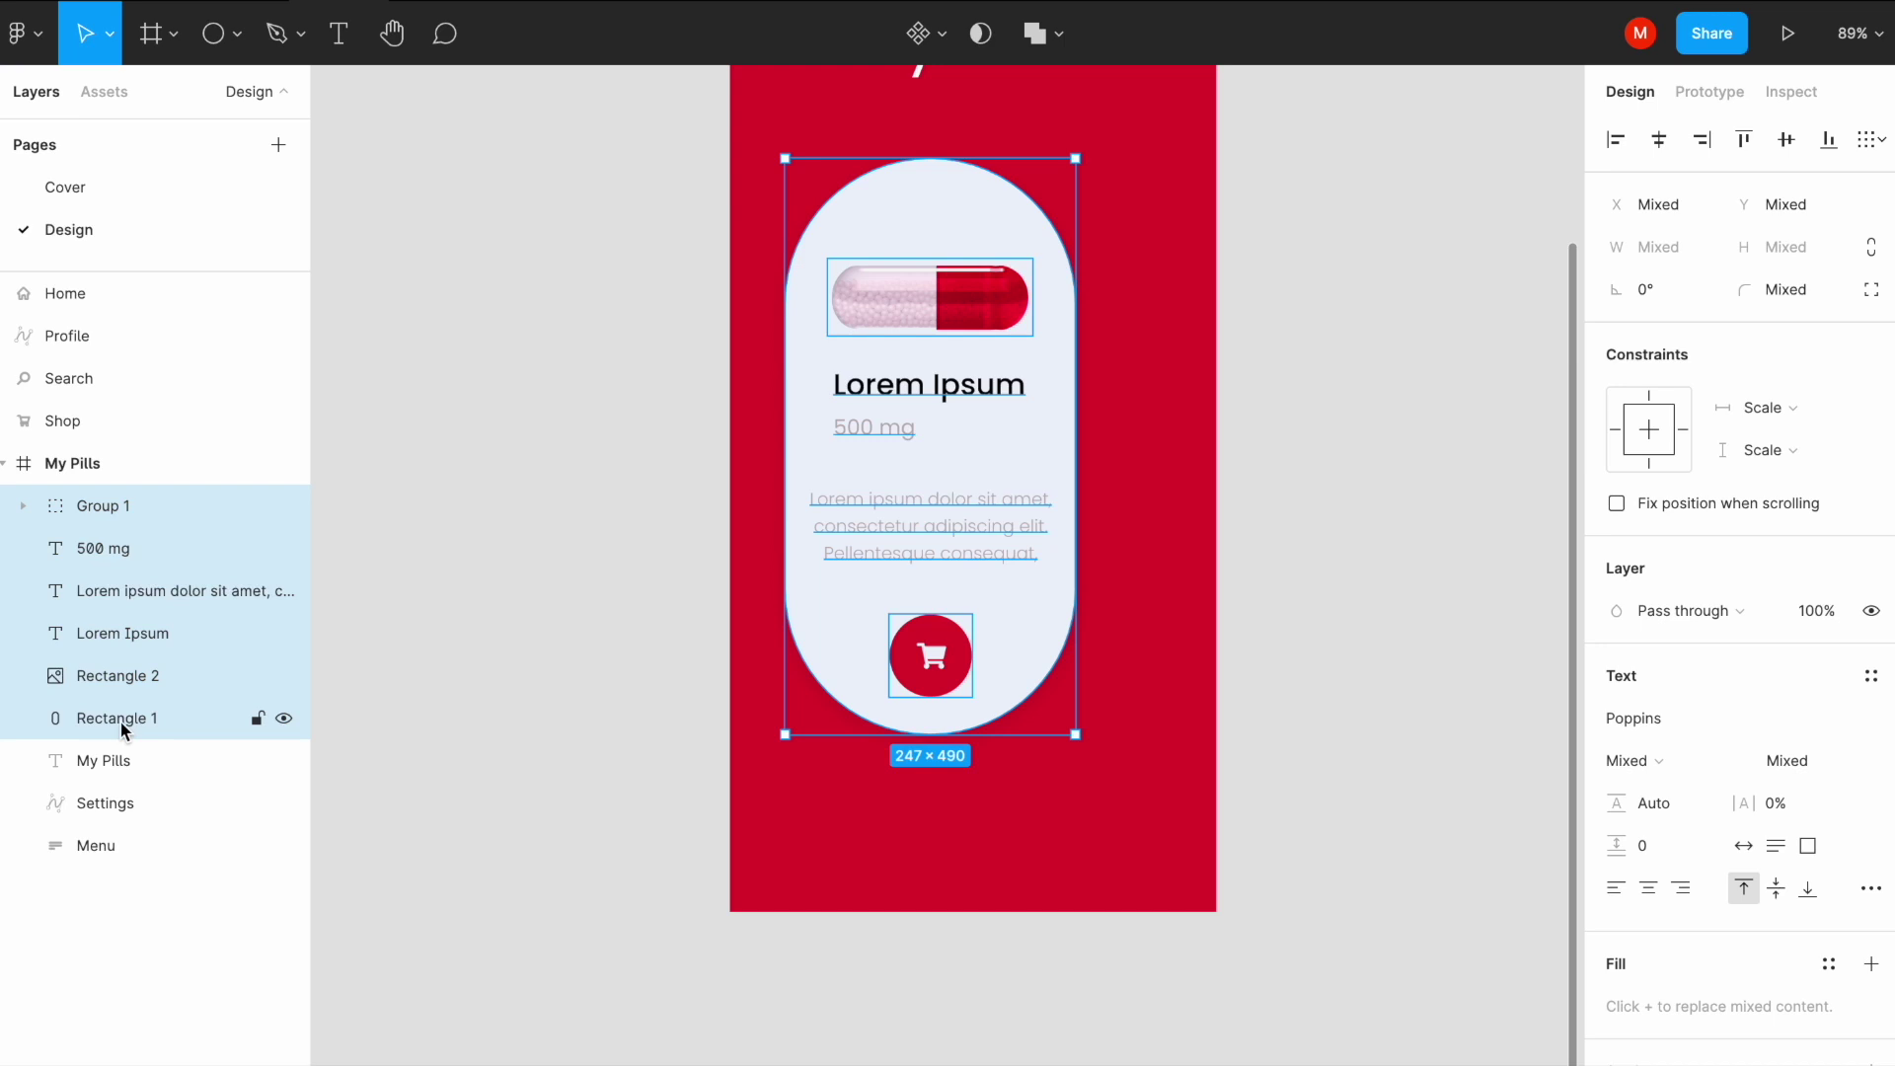
{"action": "key", "text": "ctrl+g"}
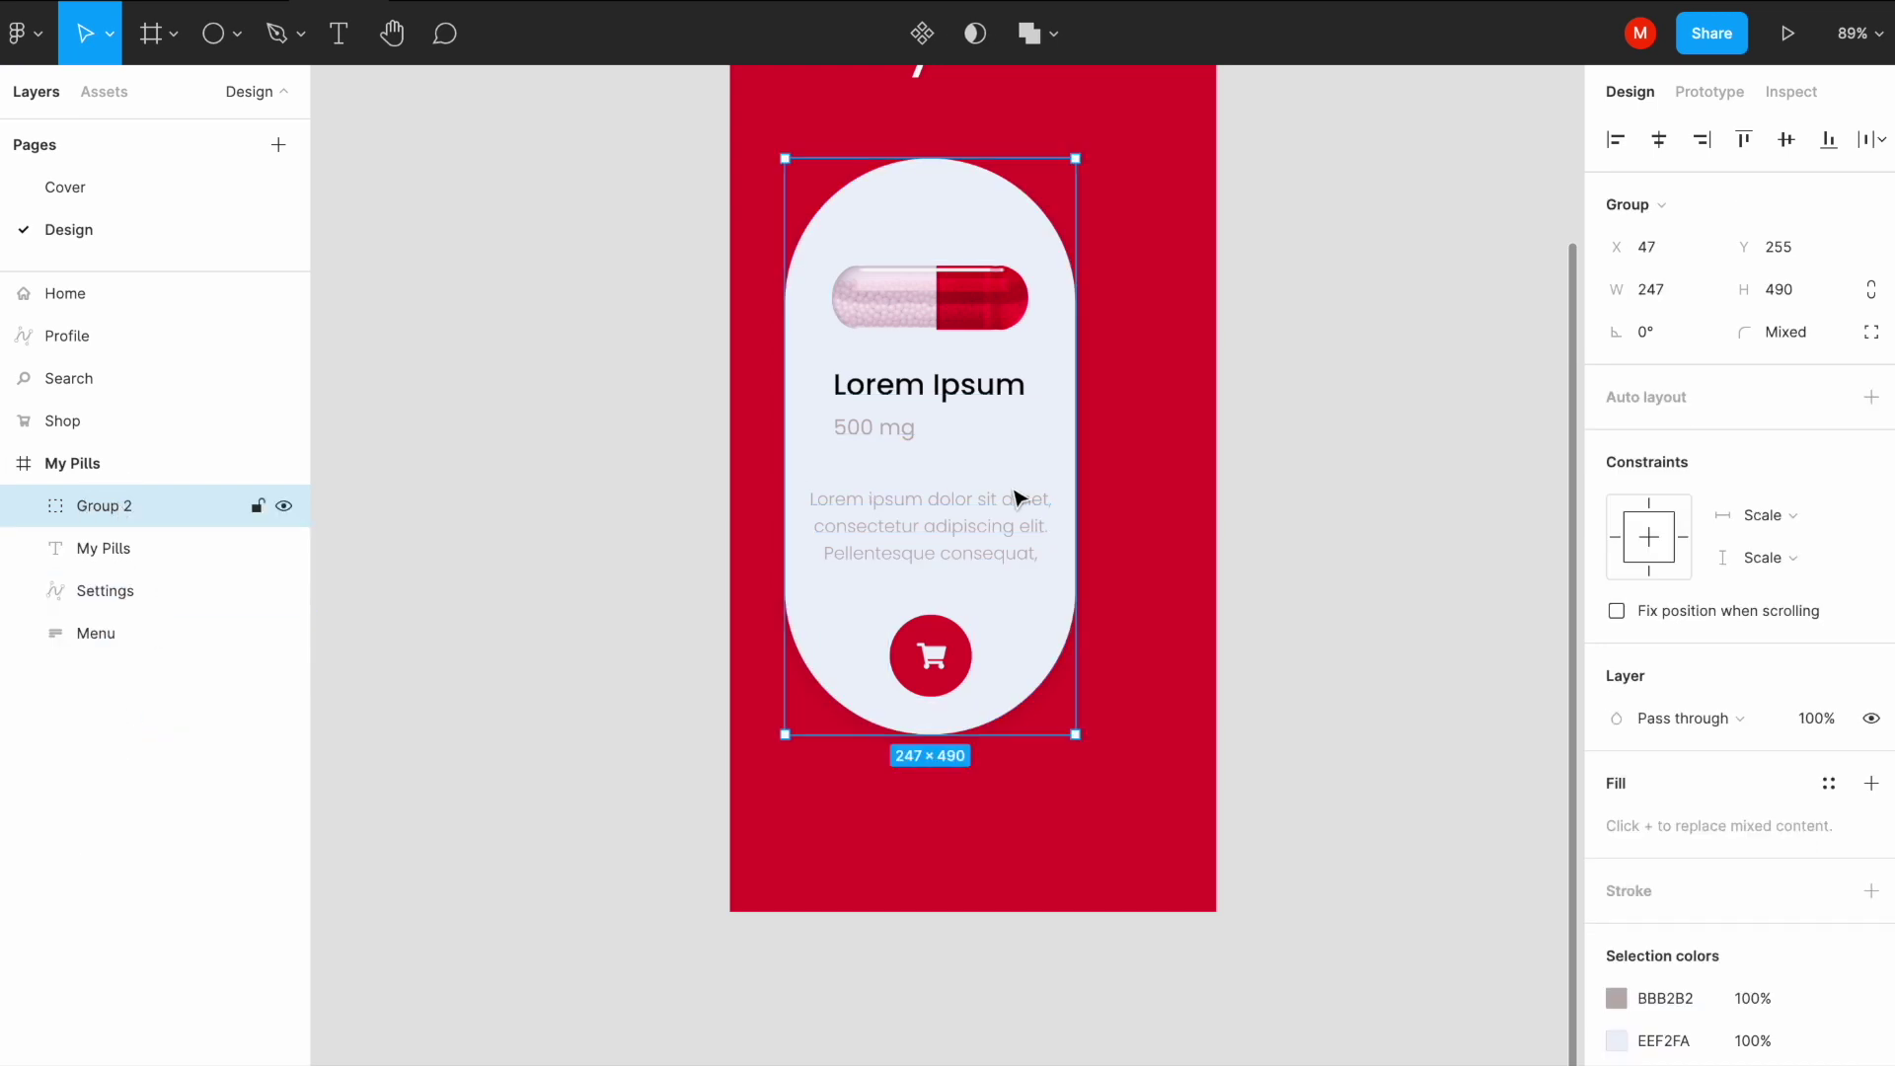
Step: Duplicate the card beside the original and move the copy into the My Pills frame
{"action": "left_click_drag", "start_coordinate": [943, 474], "coordinate": [1245, 486]}
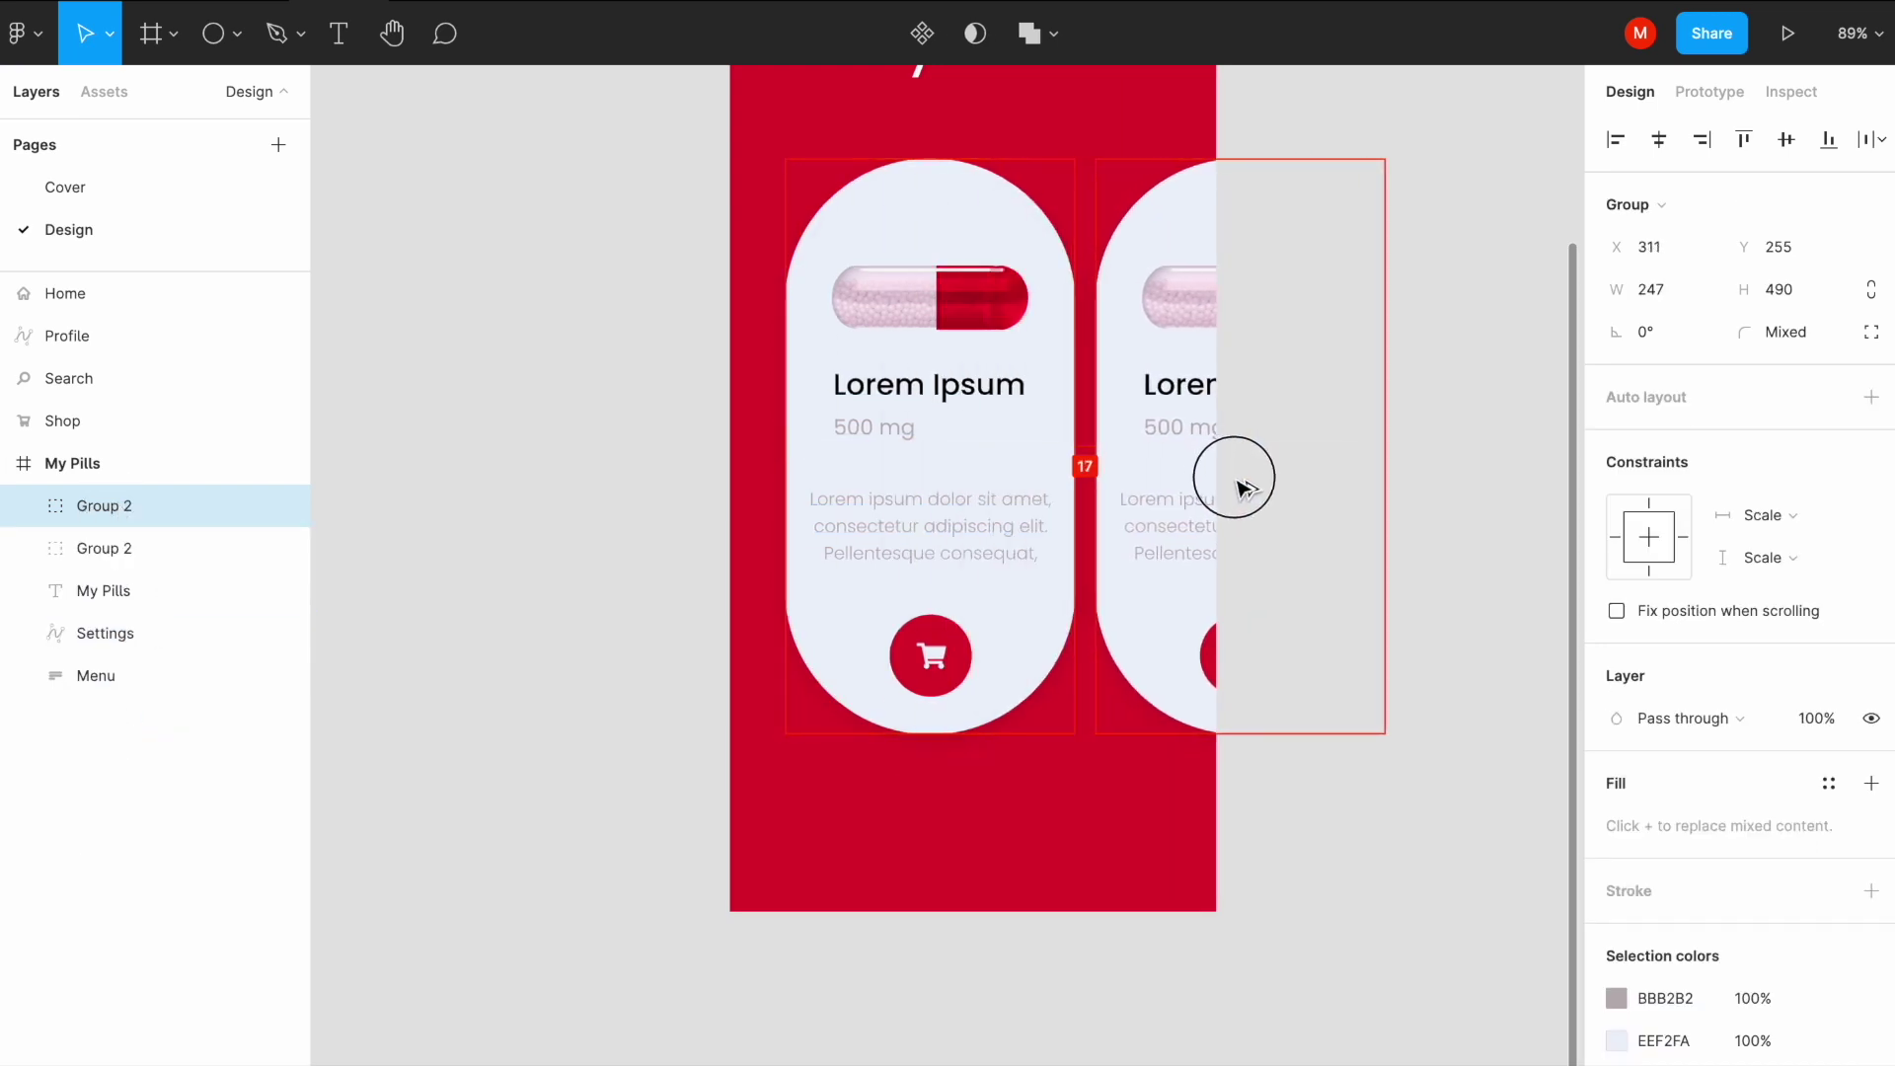
{"action": "left_click_drag", "start_coordinate": [1245, 486], "coordinate": [1247, 487]}
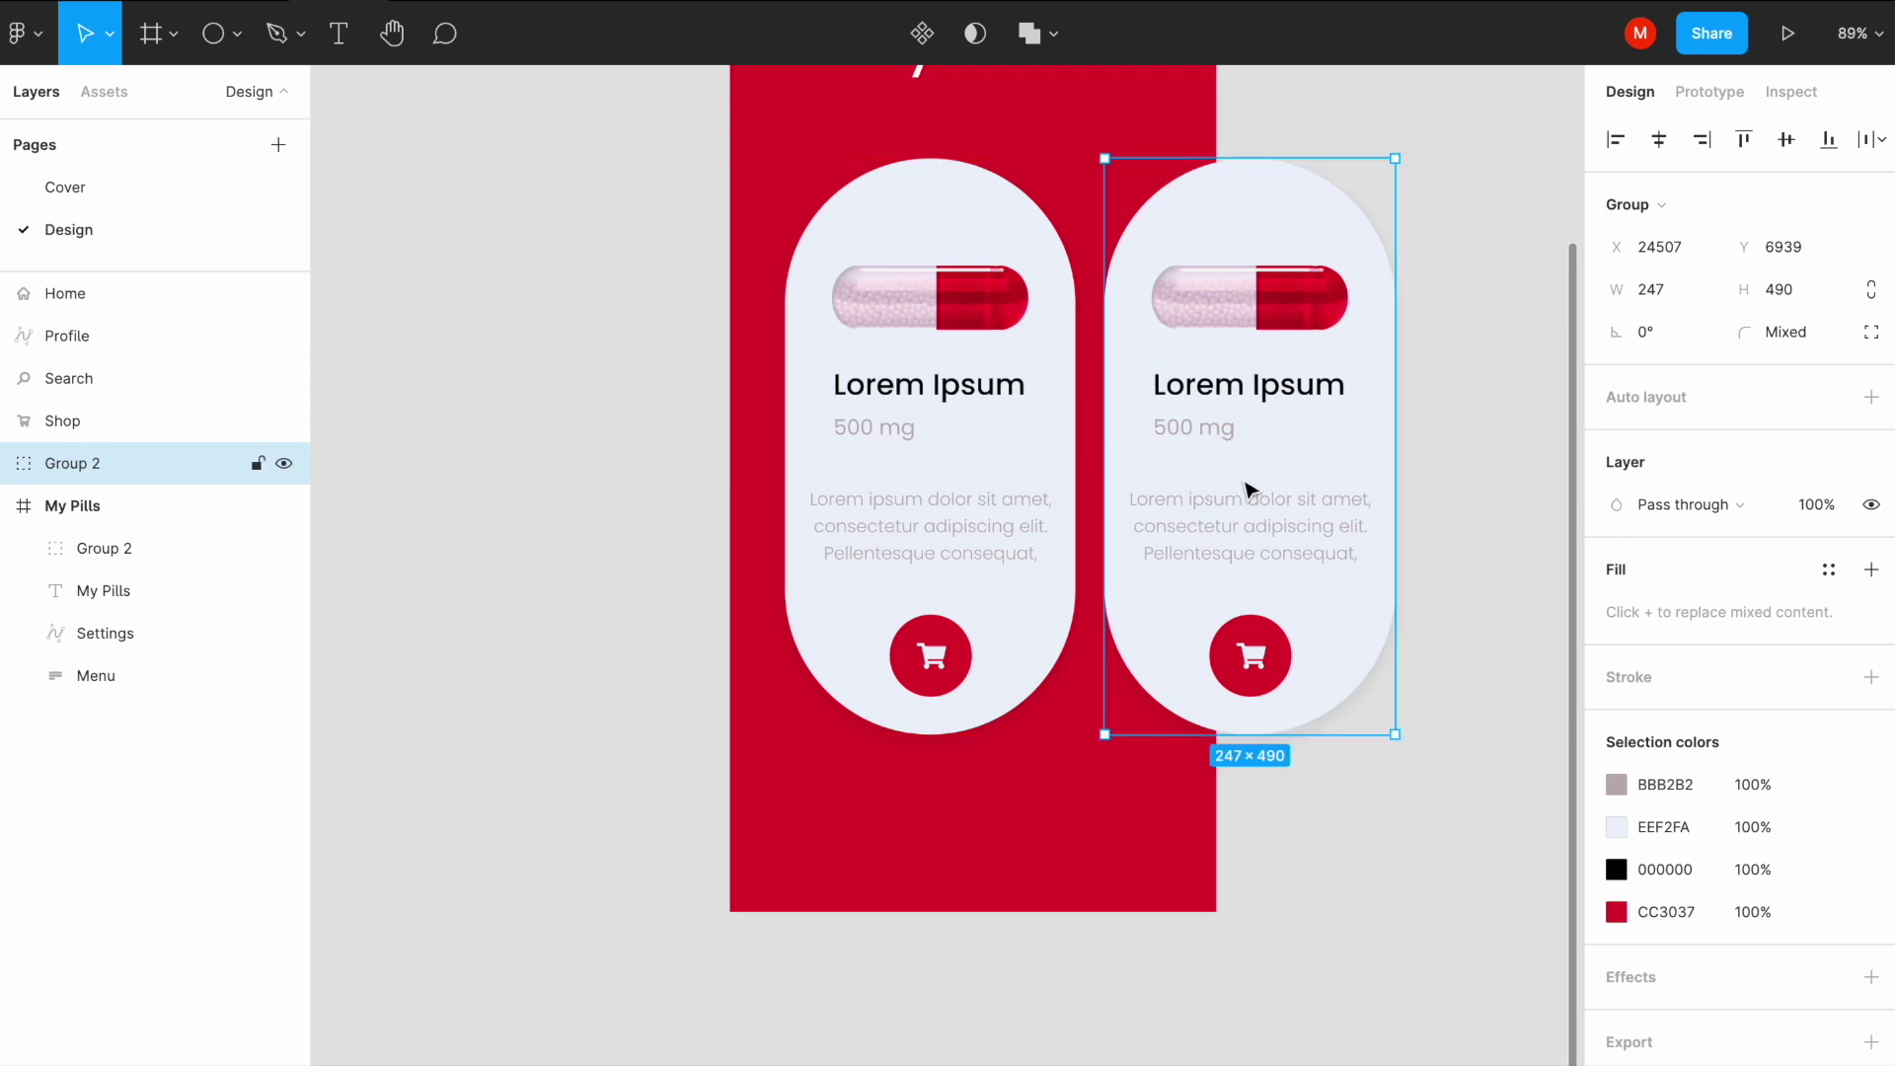
{"action": "left_click_drag", "start_coordinate": [42, 465], "coordinate": [35, 528]}
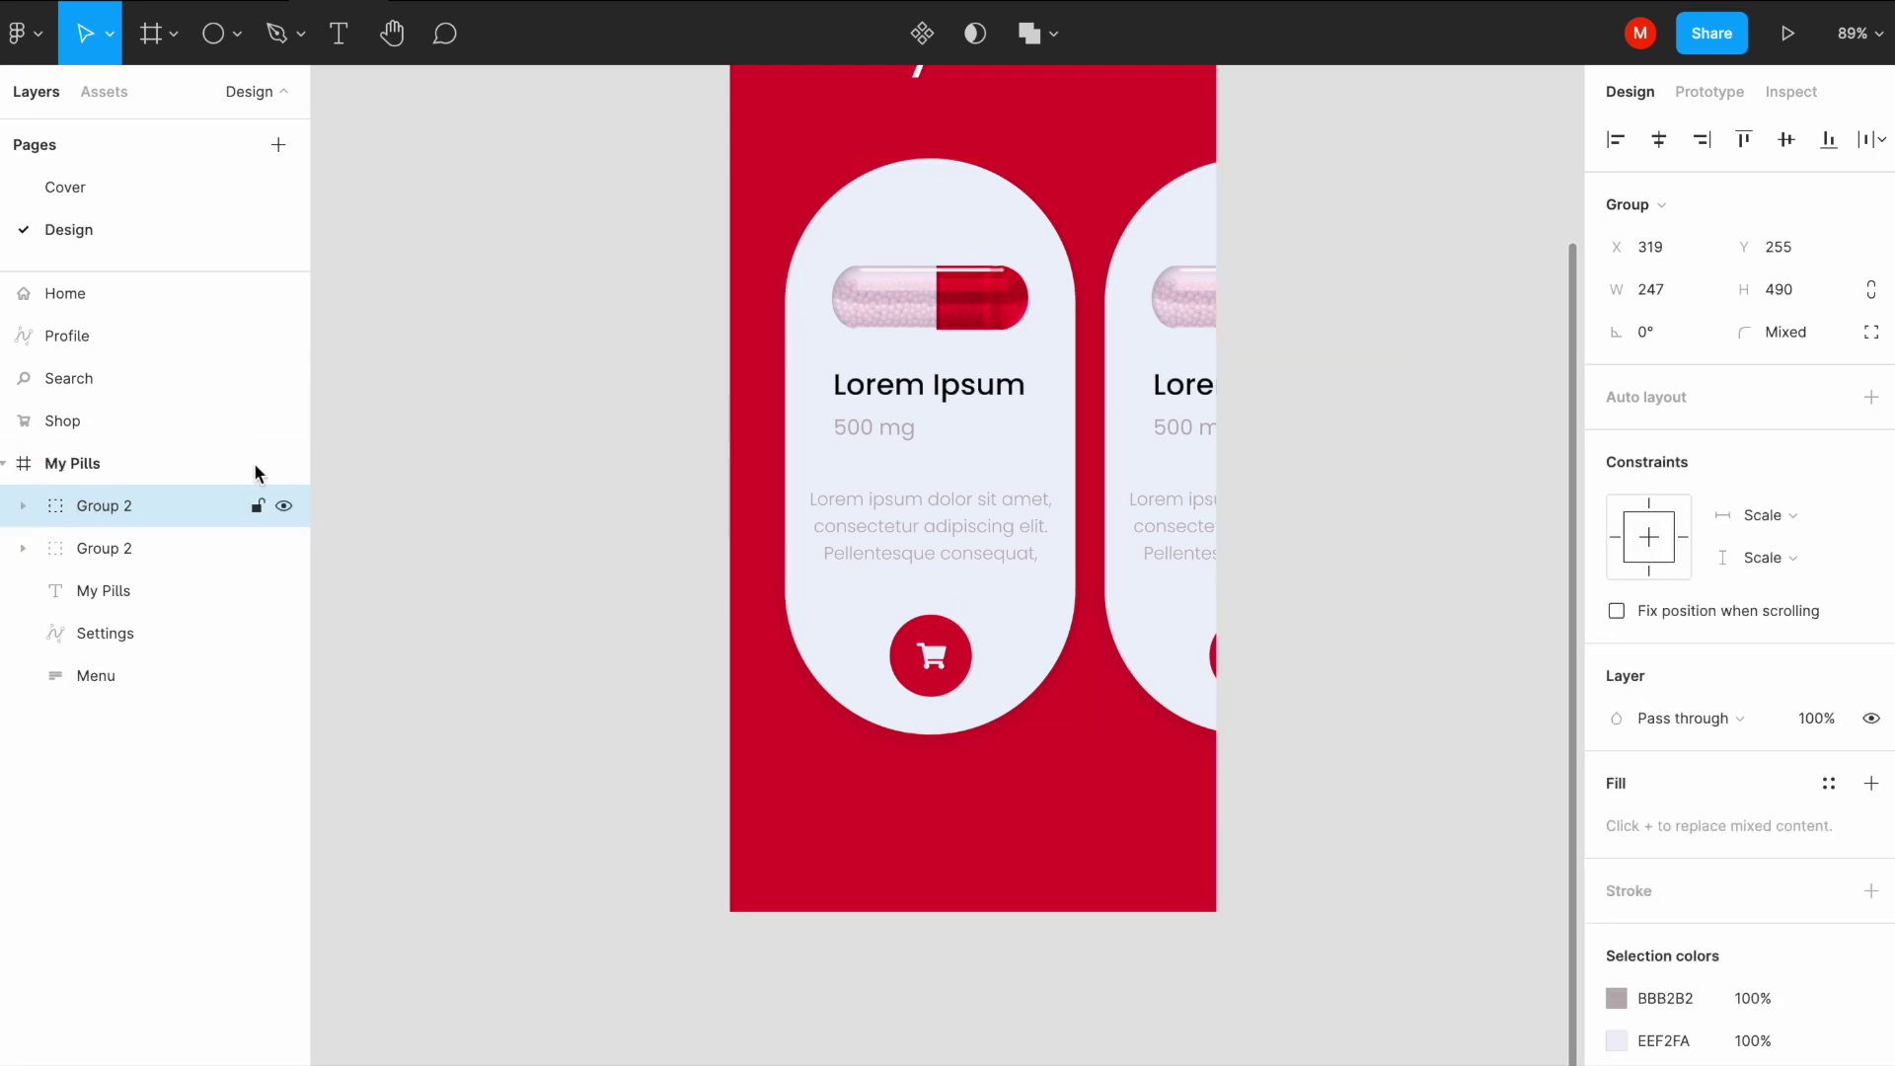
{"action": "left_click", "coordinate": [1474, 468]}
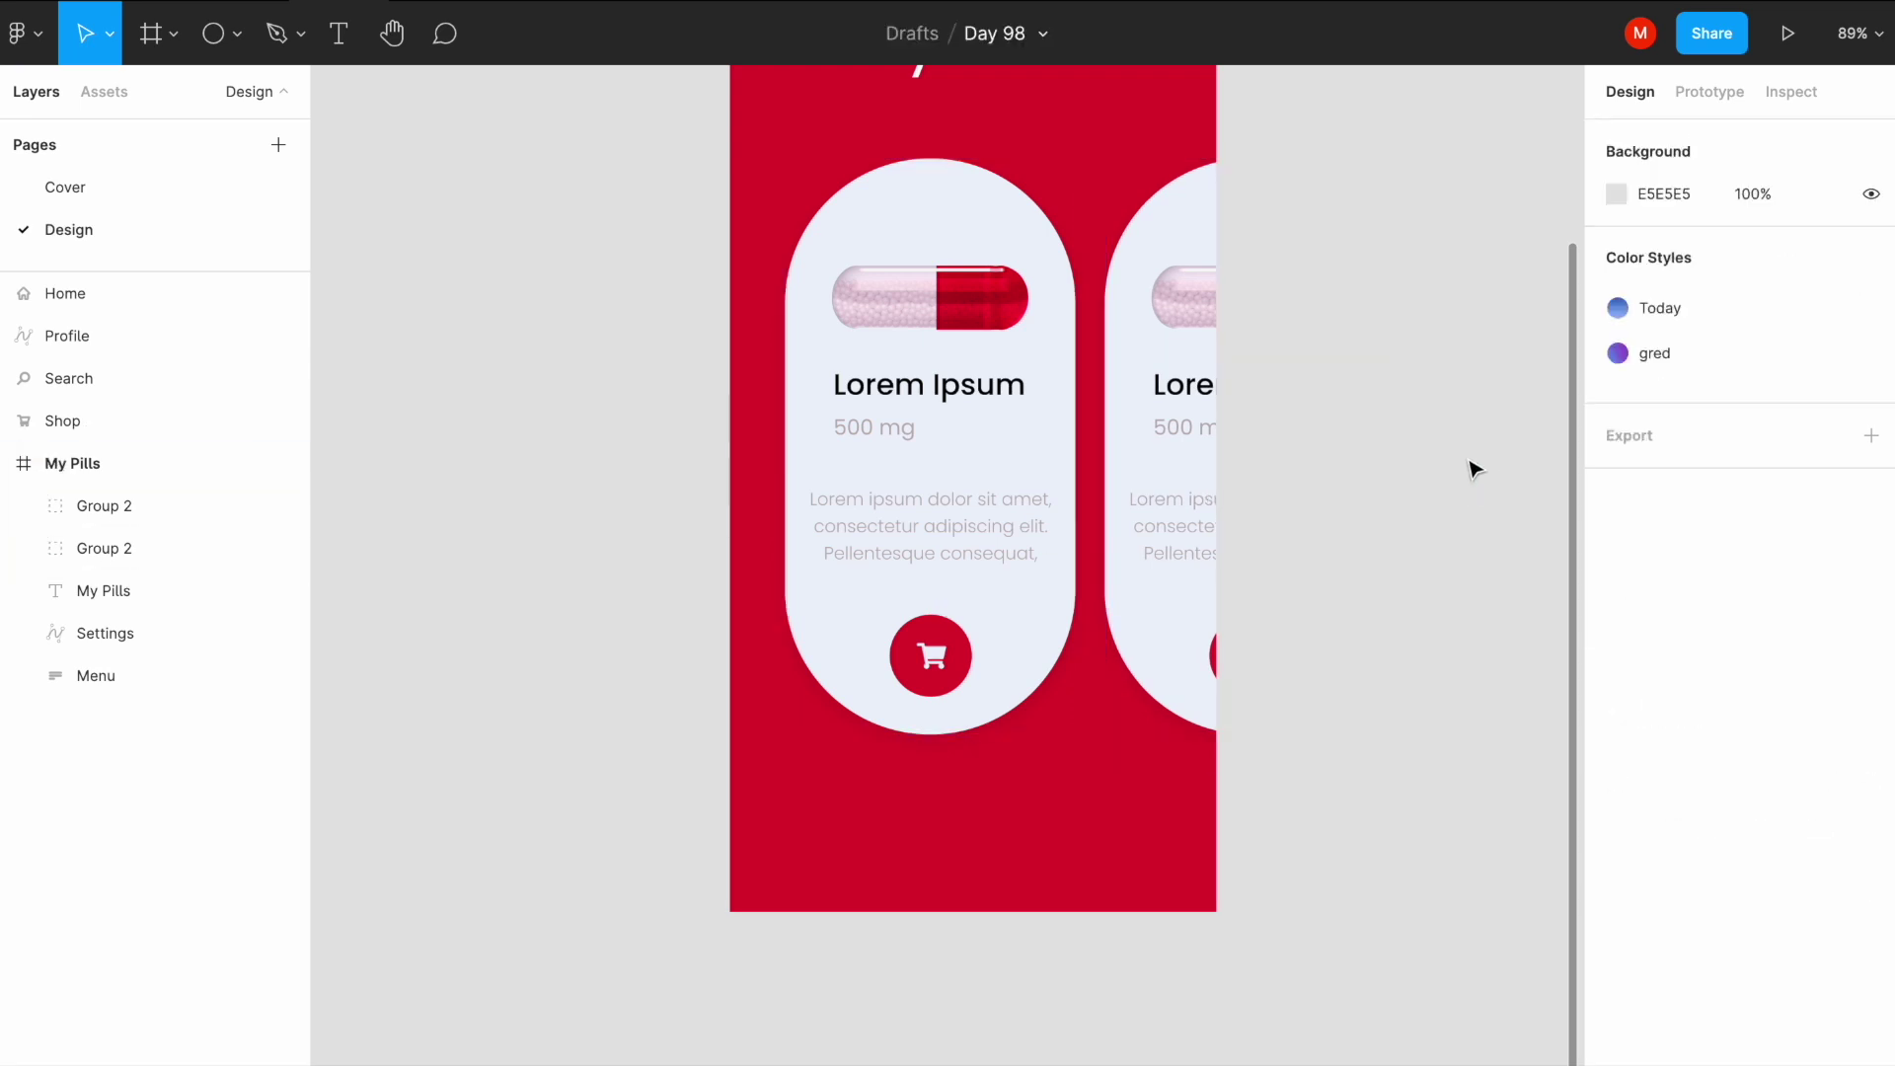
{"action": "scroll", "coordinate": [1395, 596], "scroll_direction": "up", "scroll_amount": 5}
{"action": "scroll", "coordinate": [1383, 583], "scroll_direction": "down", "scroll_amount": 2, "text": "ctrl"}
{"action": "left_click", "coordinate": [1082, 357]}
Step: Draw a 414-wide, 90-high rectangle bar across the bottom of the screen
{"action": "left_click_drag", "start_coordinate": [1083, 360], "coordinate": [1082, 361]}
{"action": "left_click", "coordinate": [1400, 338]}
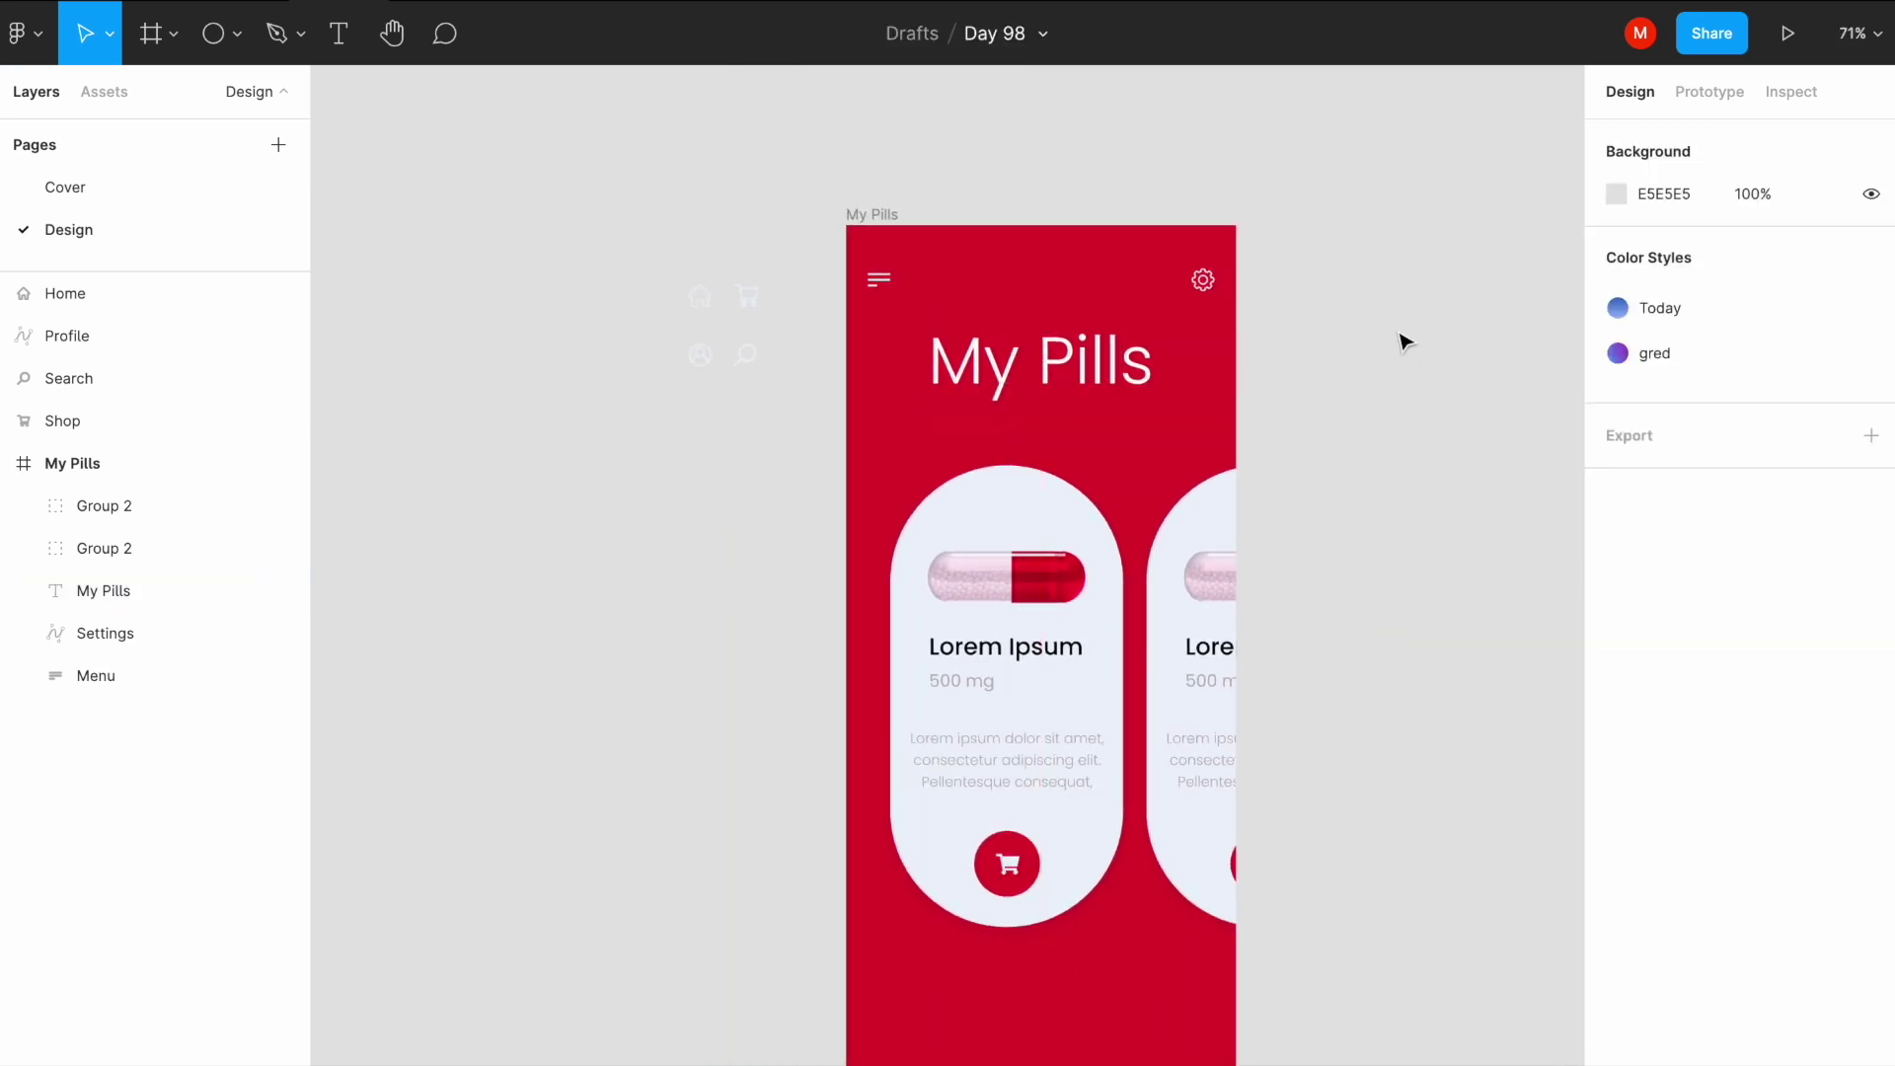
{"action": "scroll", "coordinate": [1399, 338], "scroll_direction": "down", "scroll_amount": 5}
{"action": "left_click", "coordinate": [237, 34]}
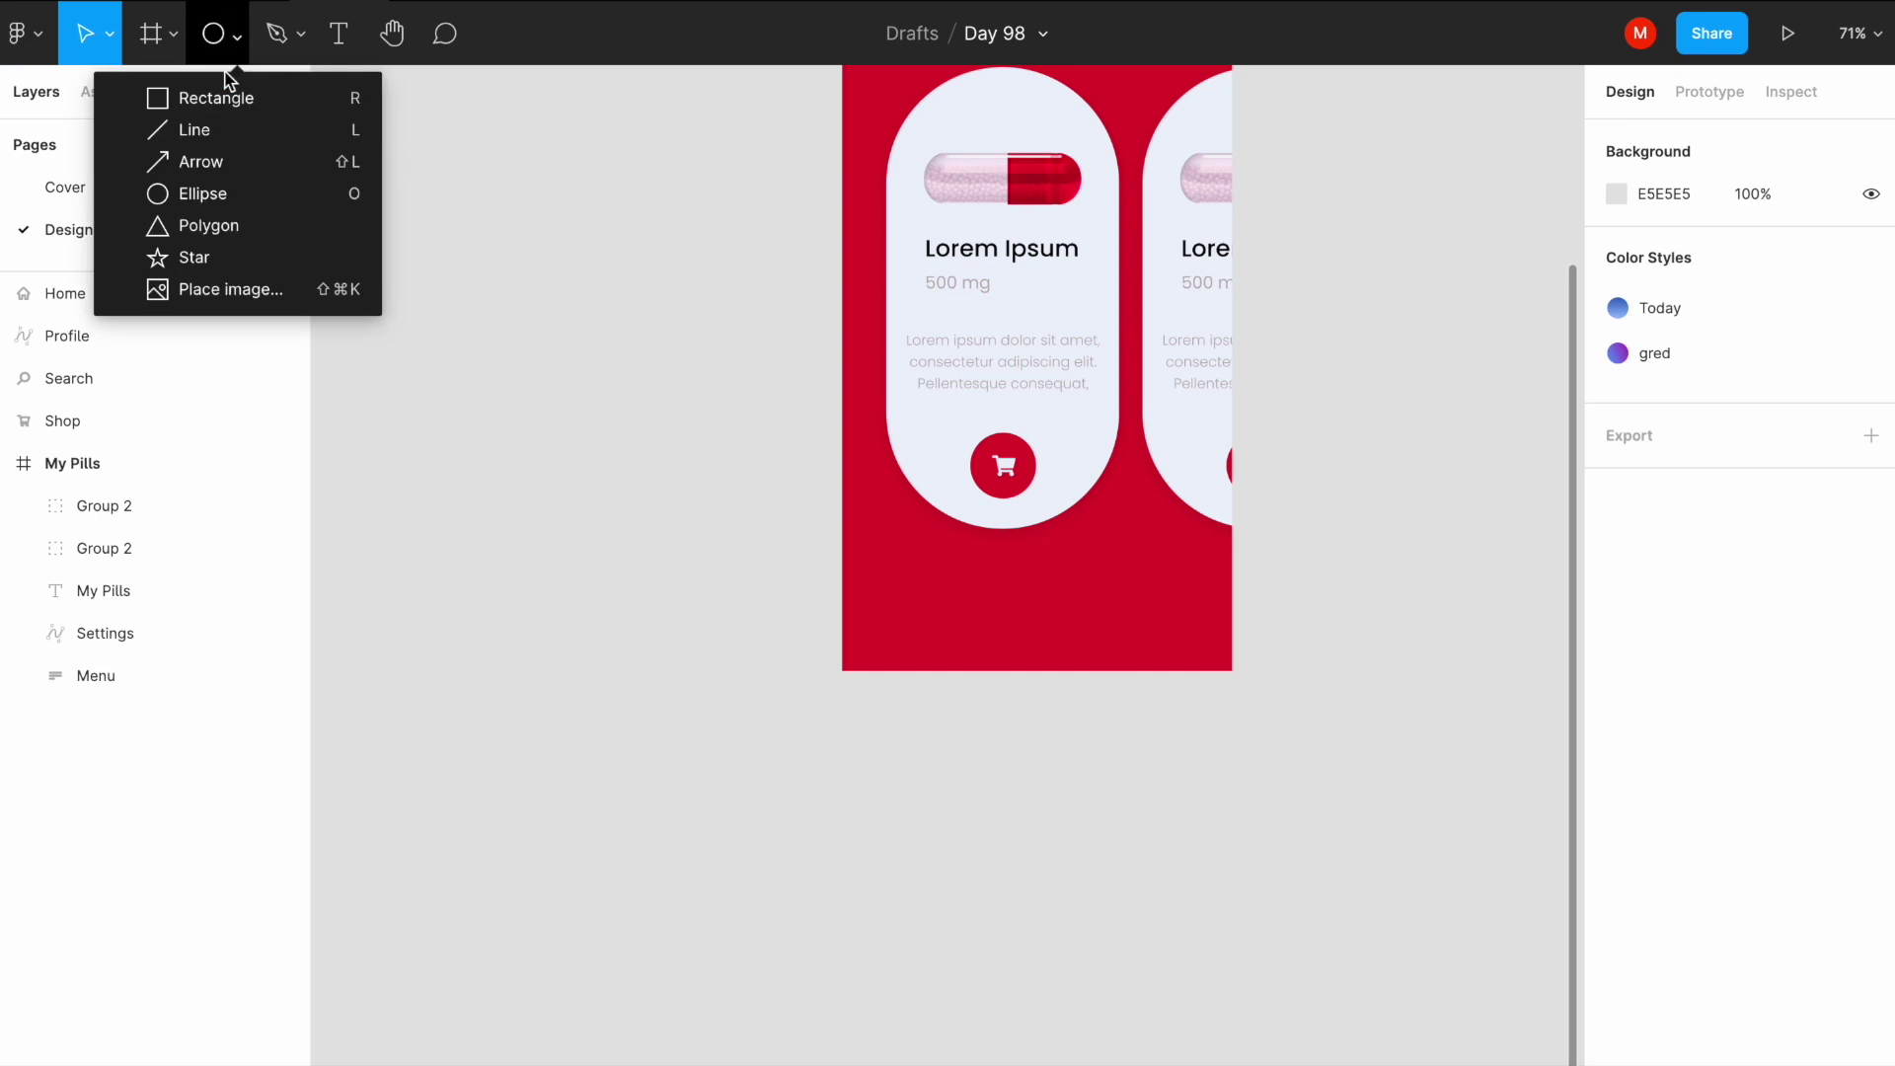
{"action": "left_click", "coordinate": [203, 93]}
{"action": "left_click_drag", "start_coordinate": [843, 594], "coordinate": [1232, 671]}
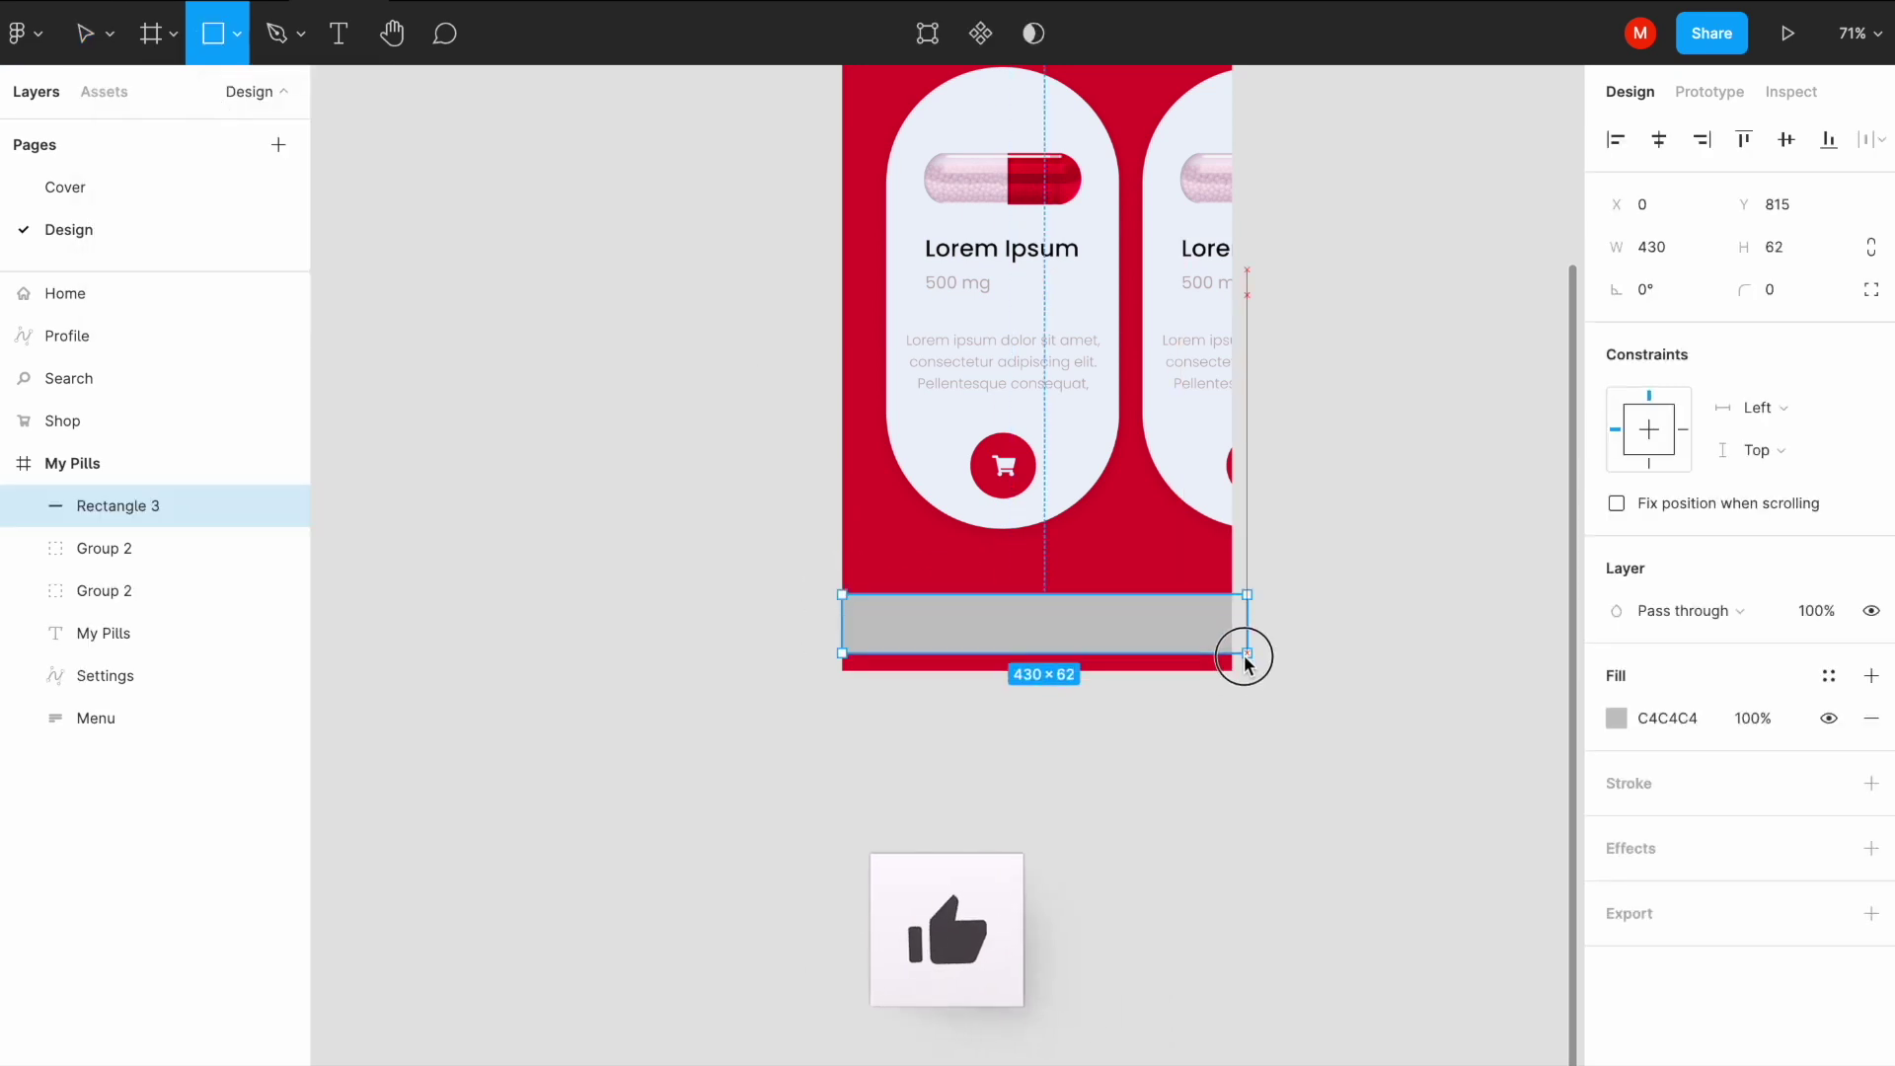
{"action": "left_click_drag", "start_coordinate": [973, 595], "coordinate": [973, 587]}
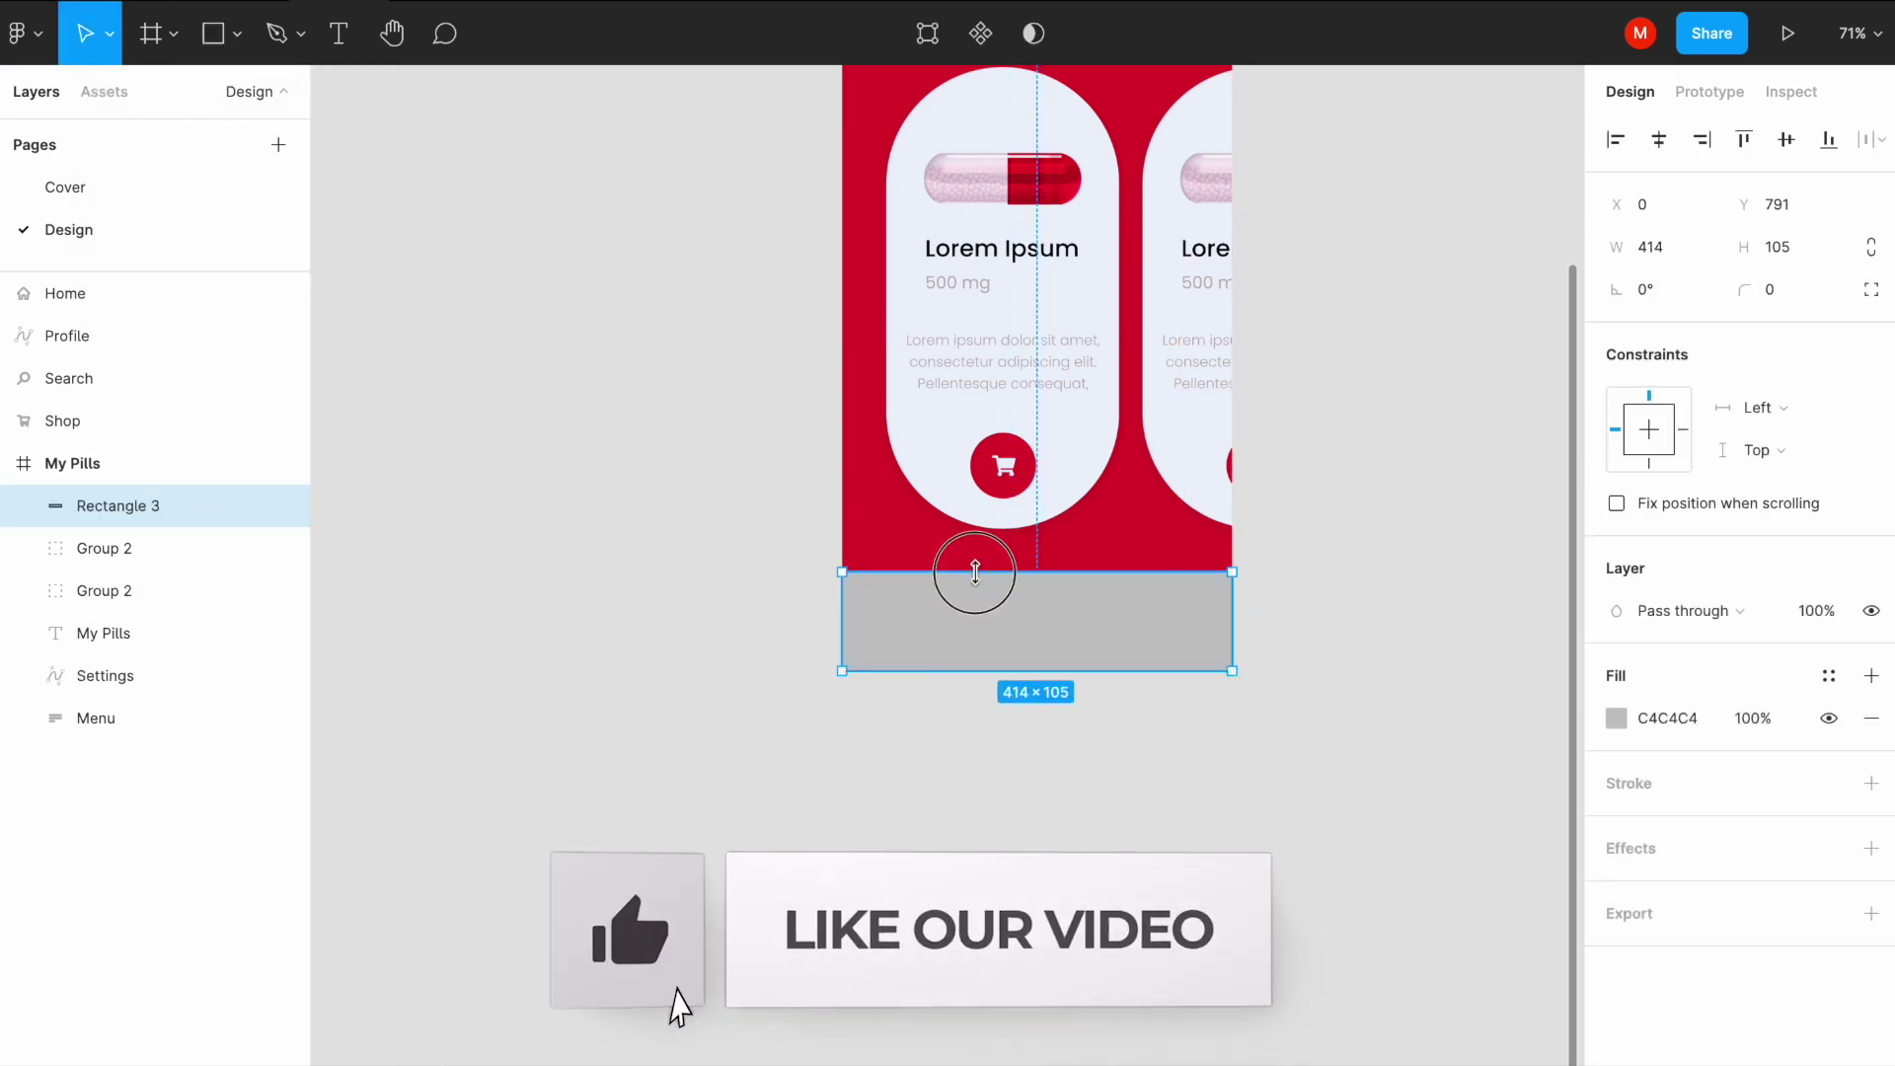
{"action": "left_click", "coordinate": [1786, 249]}
{"action": "type", "text": "90"}
{"action": "key", "text": "Return"}
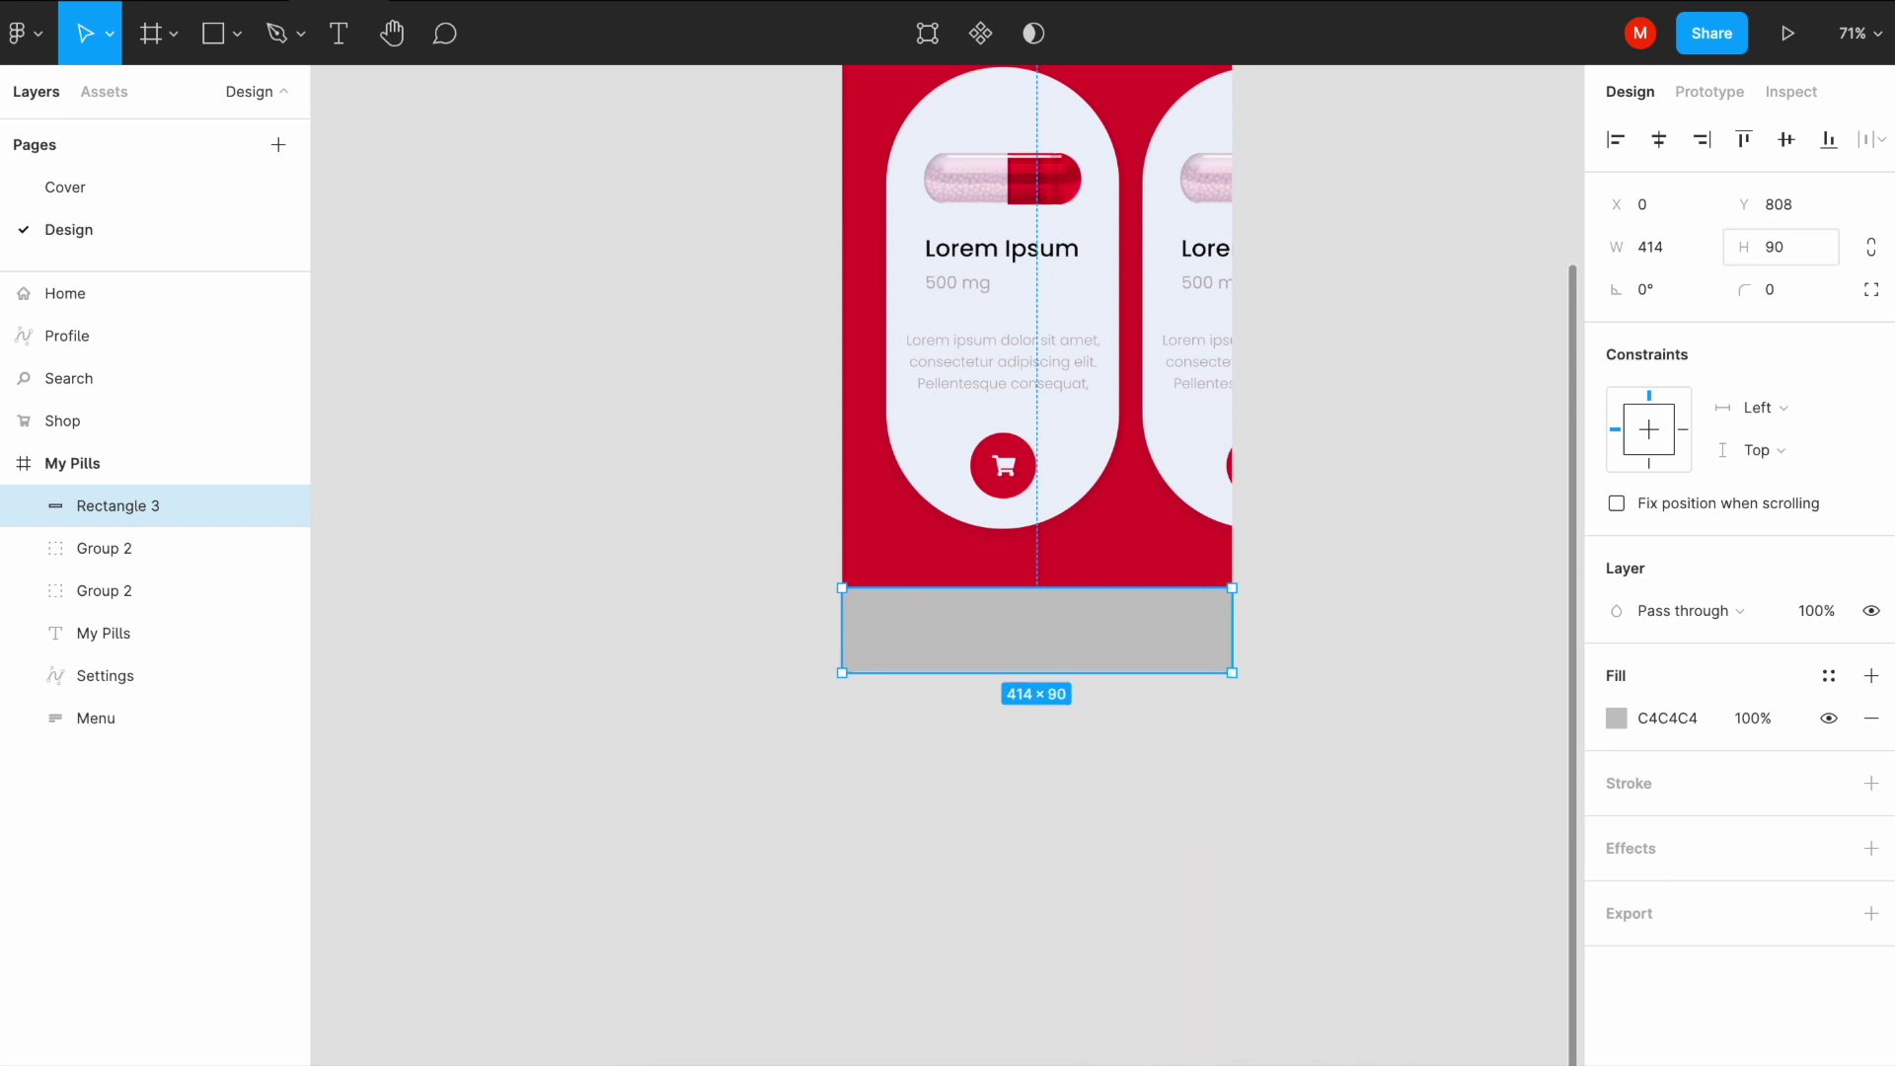
{"action": "left_click_drag", "start_coordinate": [1138, 600], "coordinate": [1123, 596]}
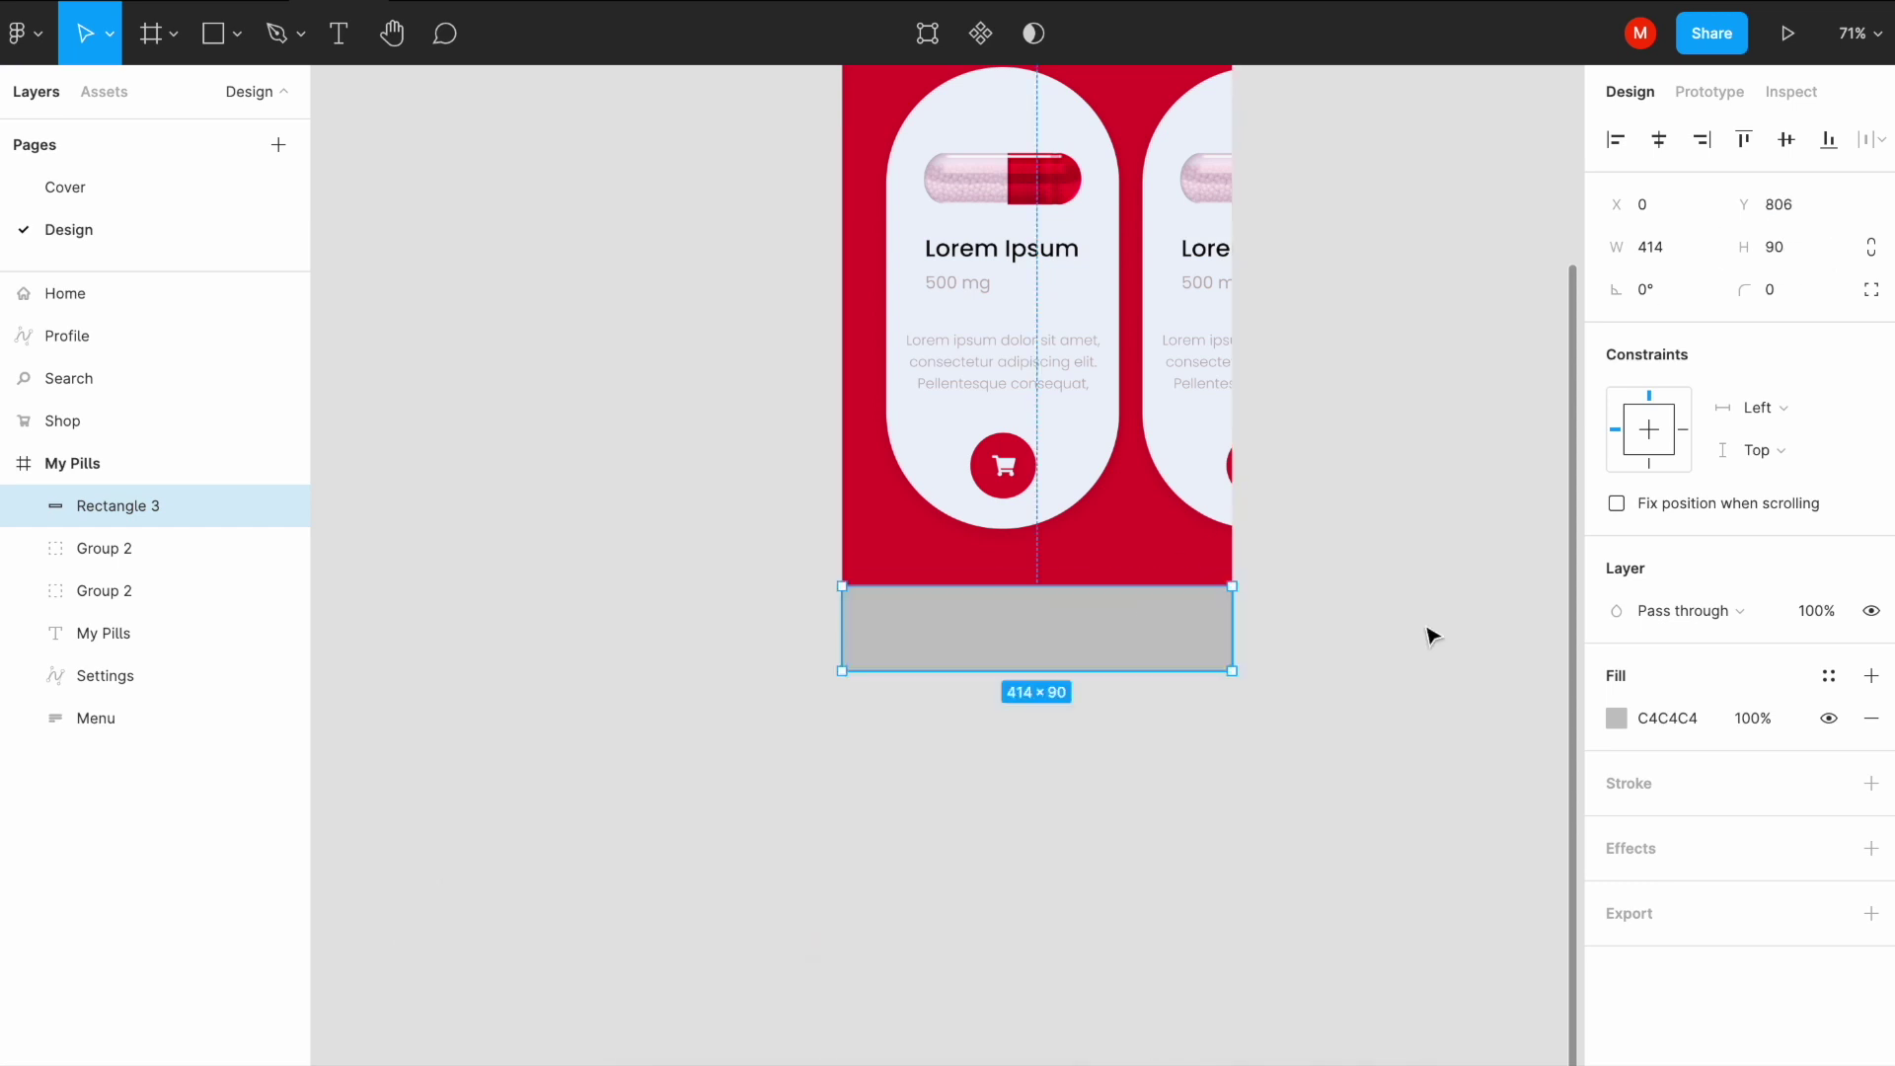
Step: Fill the bar white FFFFFF and set its corner radii to 40, 40, 0, 0
{"action": "left_click", "coordinate": [1616, 719]}
{"action": "left_click_drag", "start_coordinate": [1332, 537], "coordinate": [1267, 481]}
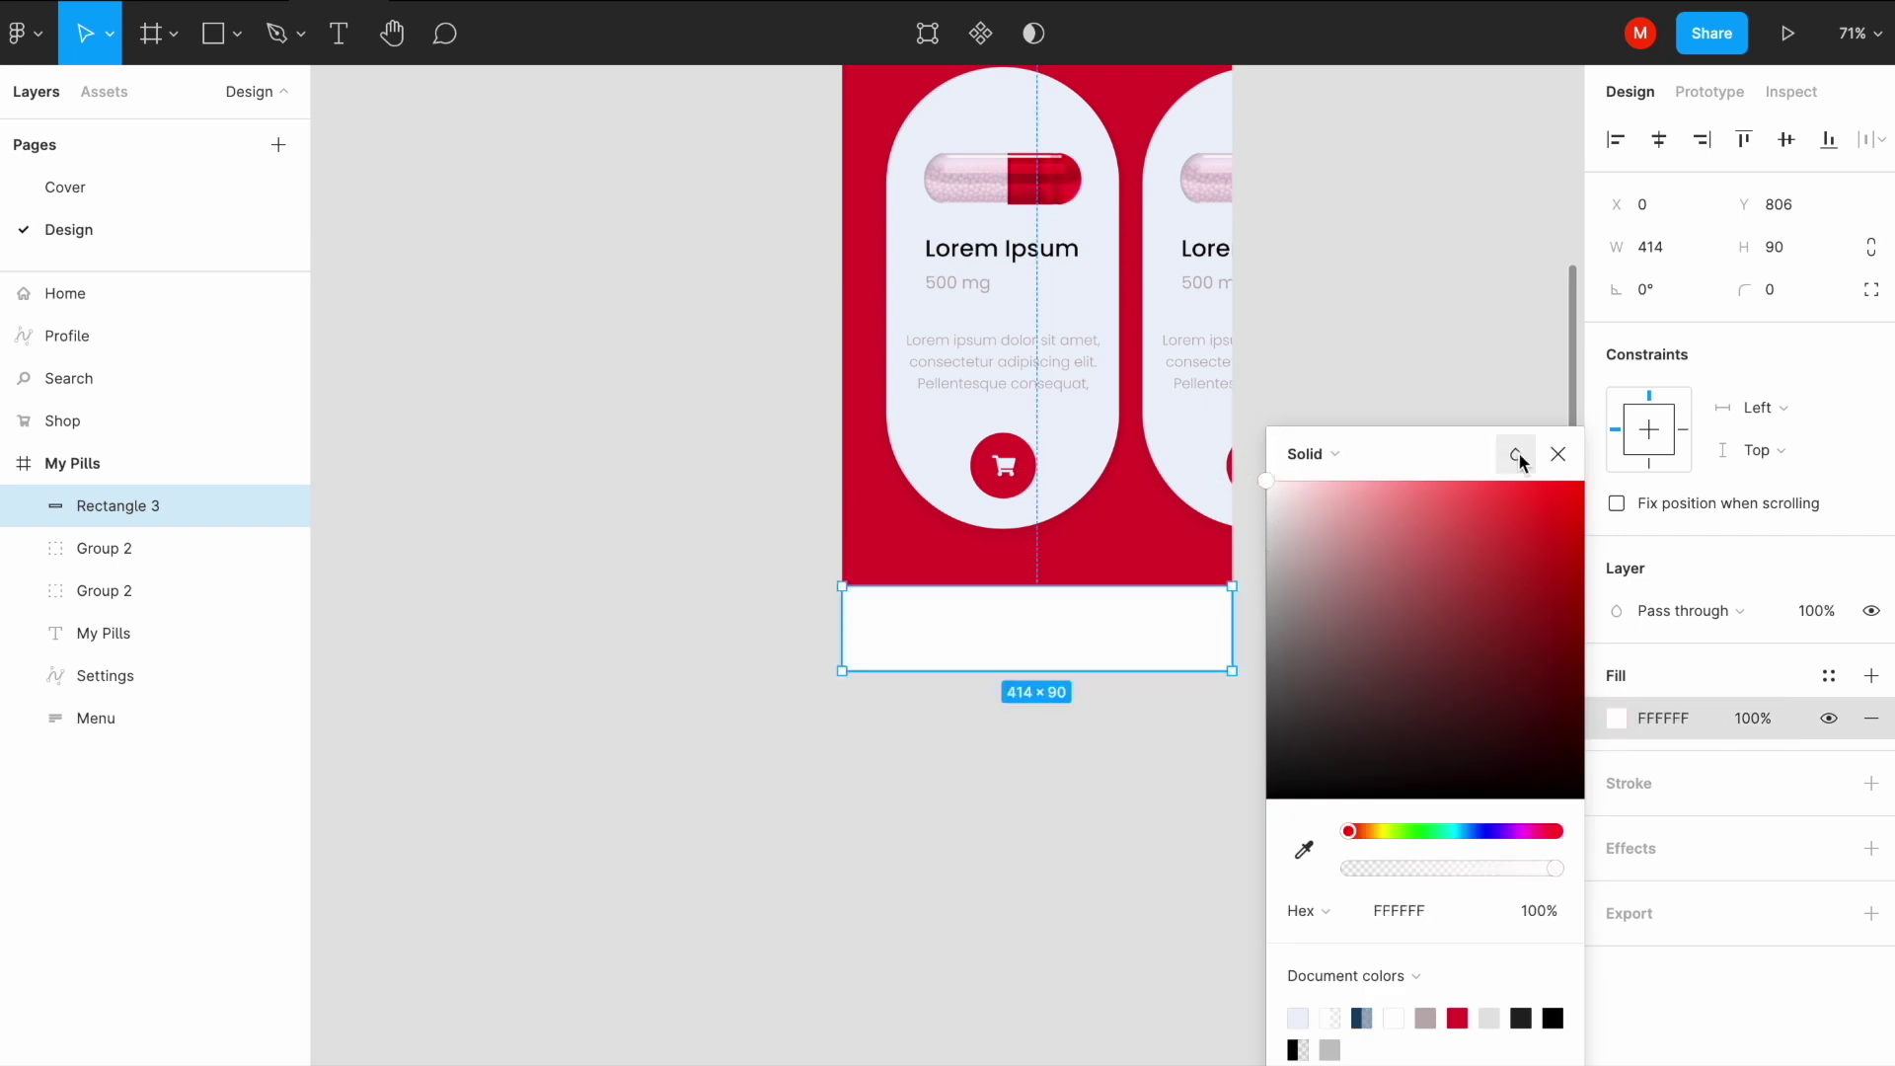
{"action": "left_click", "coordinate": [1657, 419]}
{"action": "left_click", "coordinate": [1871, 290]}
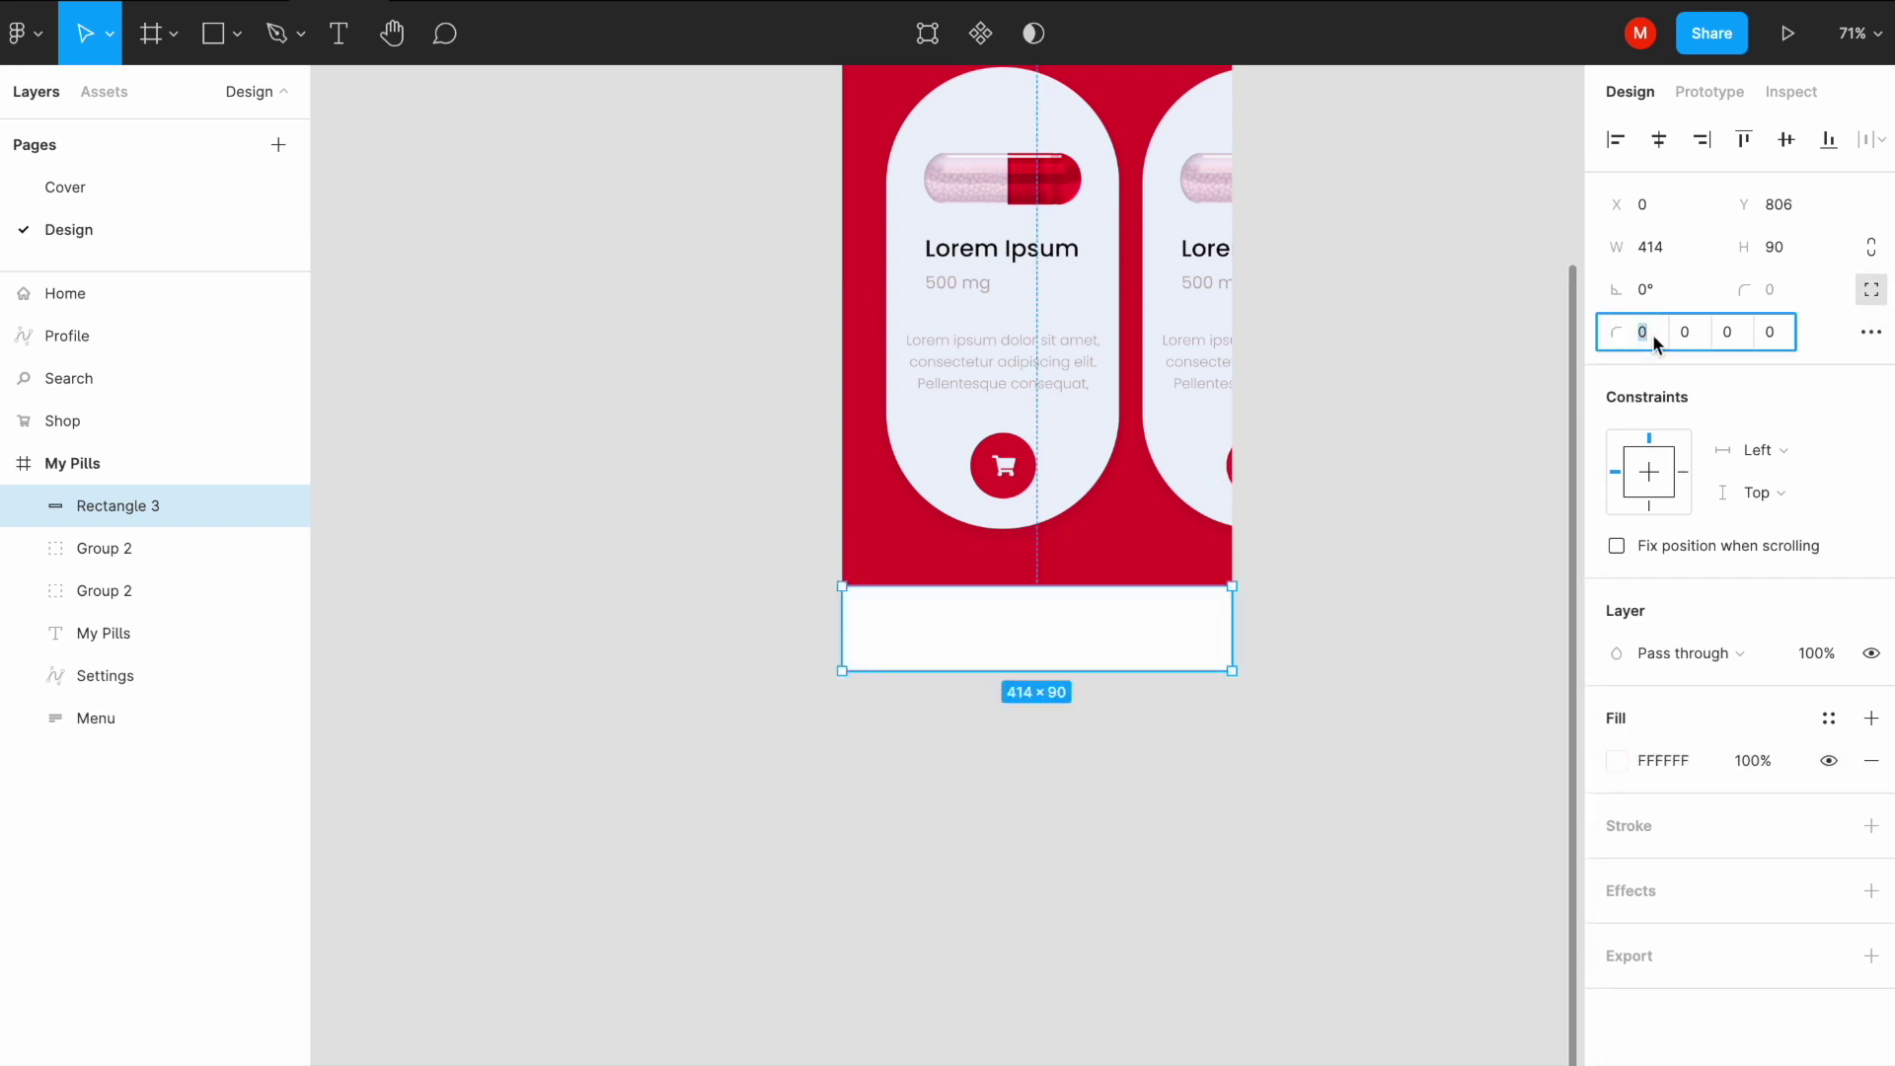
{"action": "type", "text": "0"}
{"action": "key", "text": "Tab"}
{"action": "type", "text": "0"}
{"action": "key", "text": "Return"}
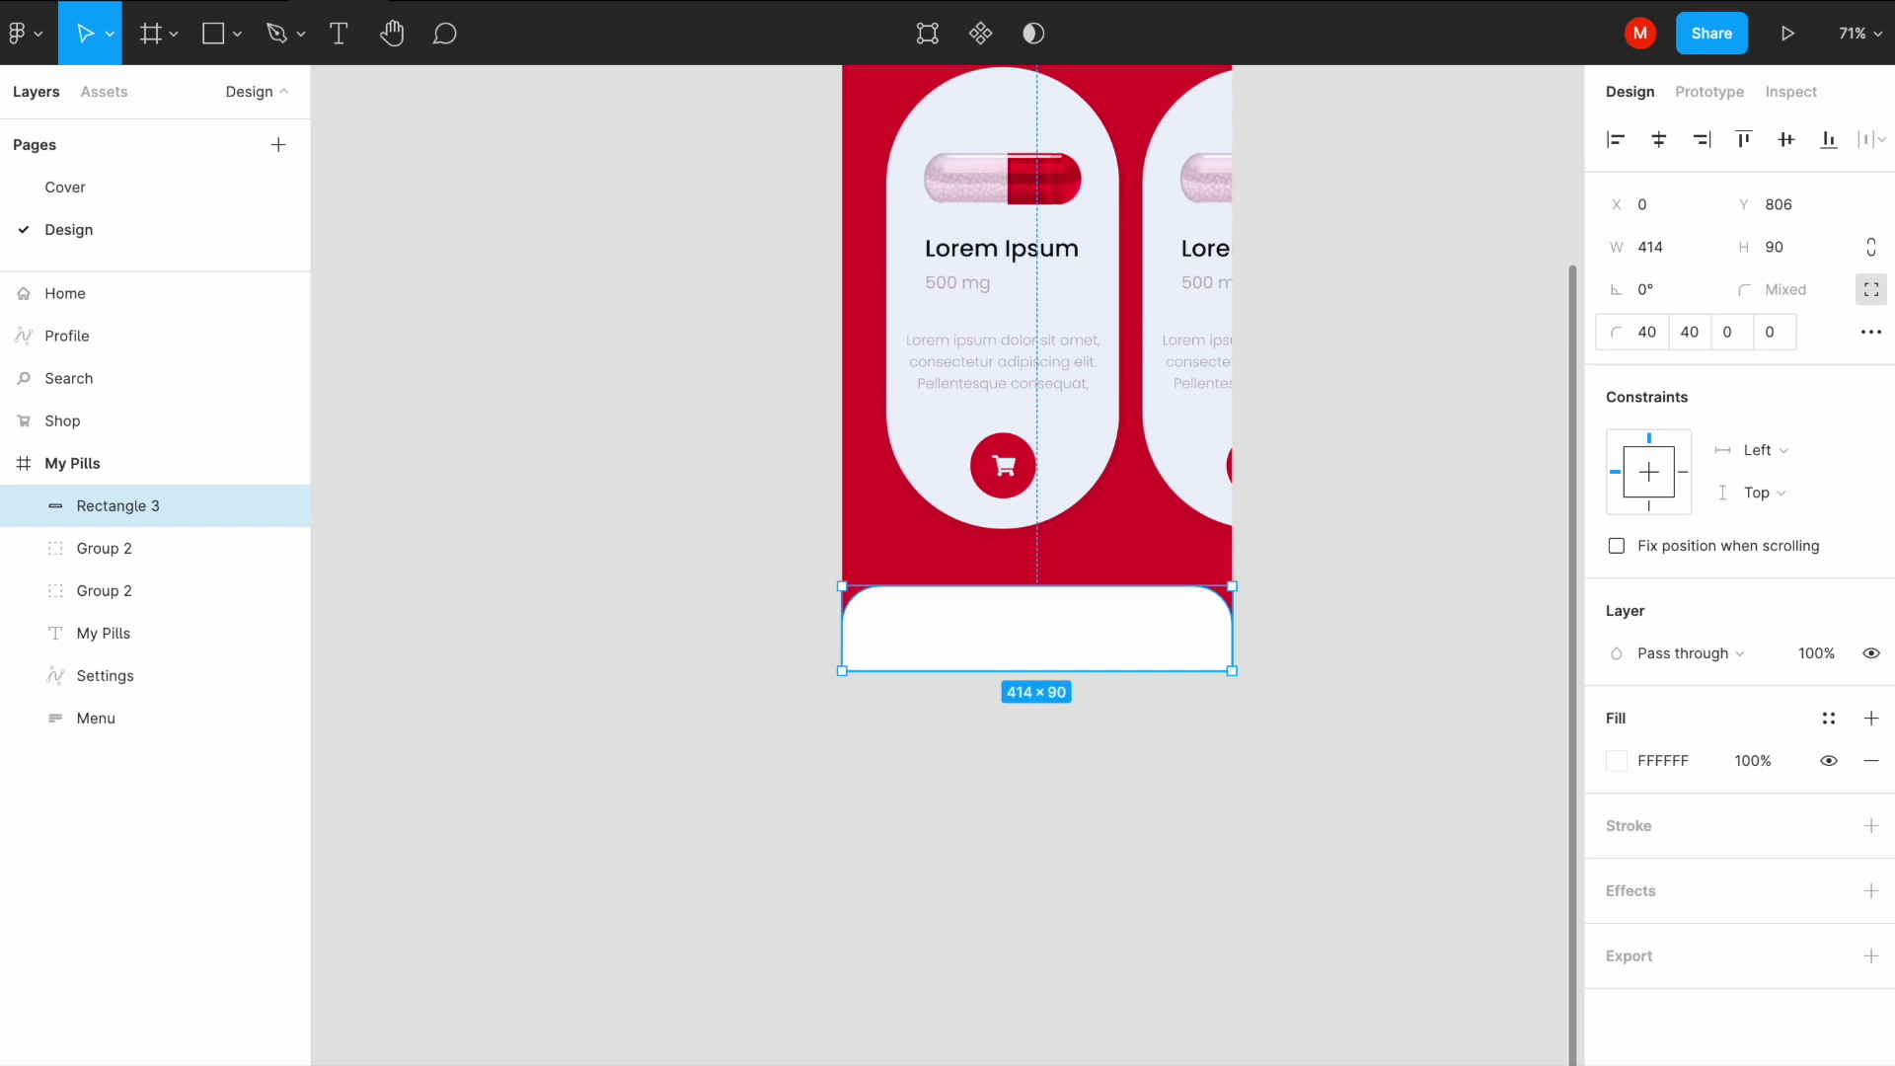
{"action": "left_click", "coordinate": [1461, 592]}
{"action": "scroll", "coordinate": [1295, 697], "scroll_direction": "down", "scroll_amount": 5}
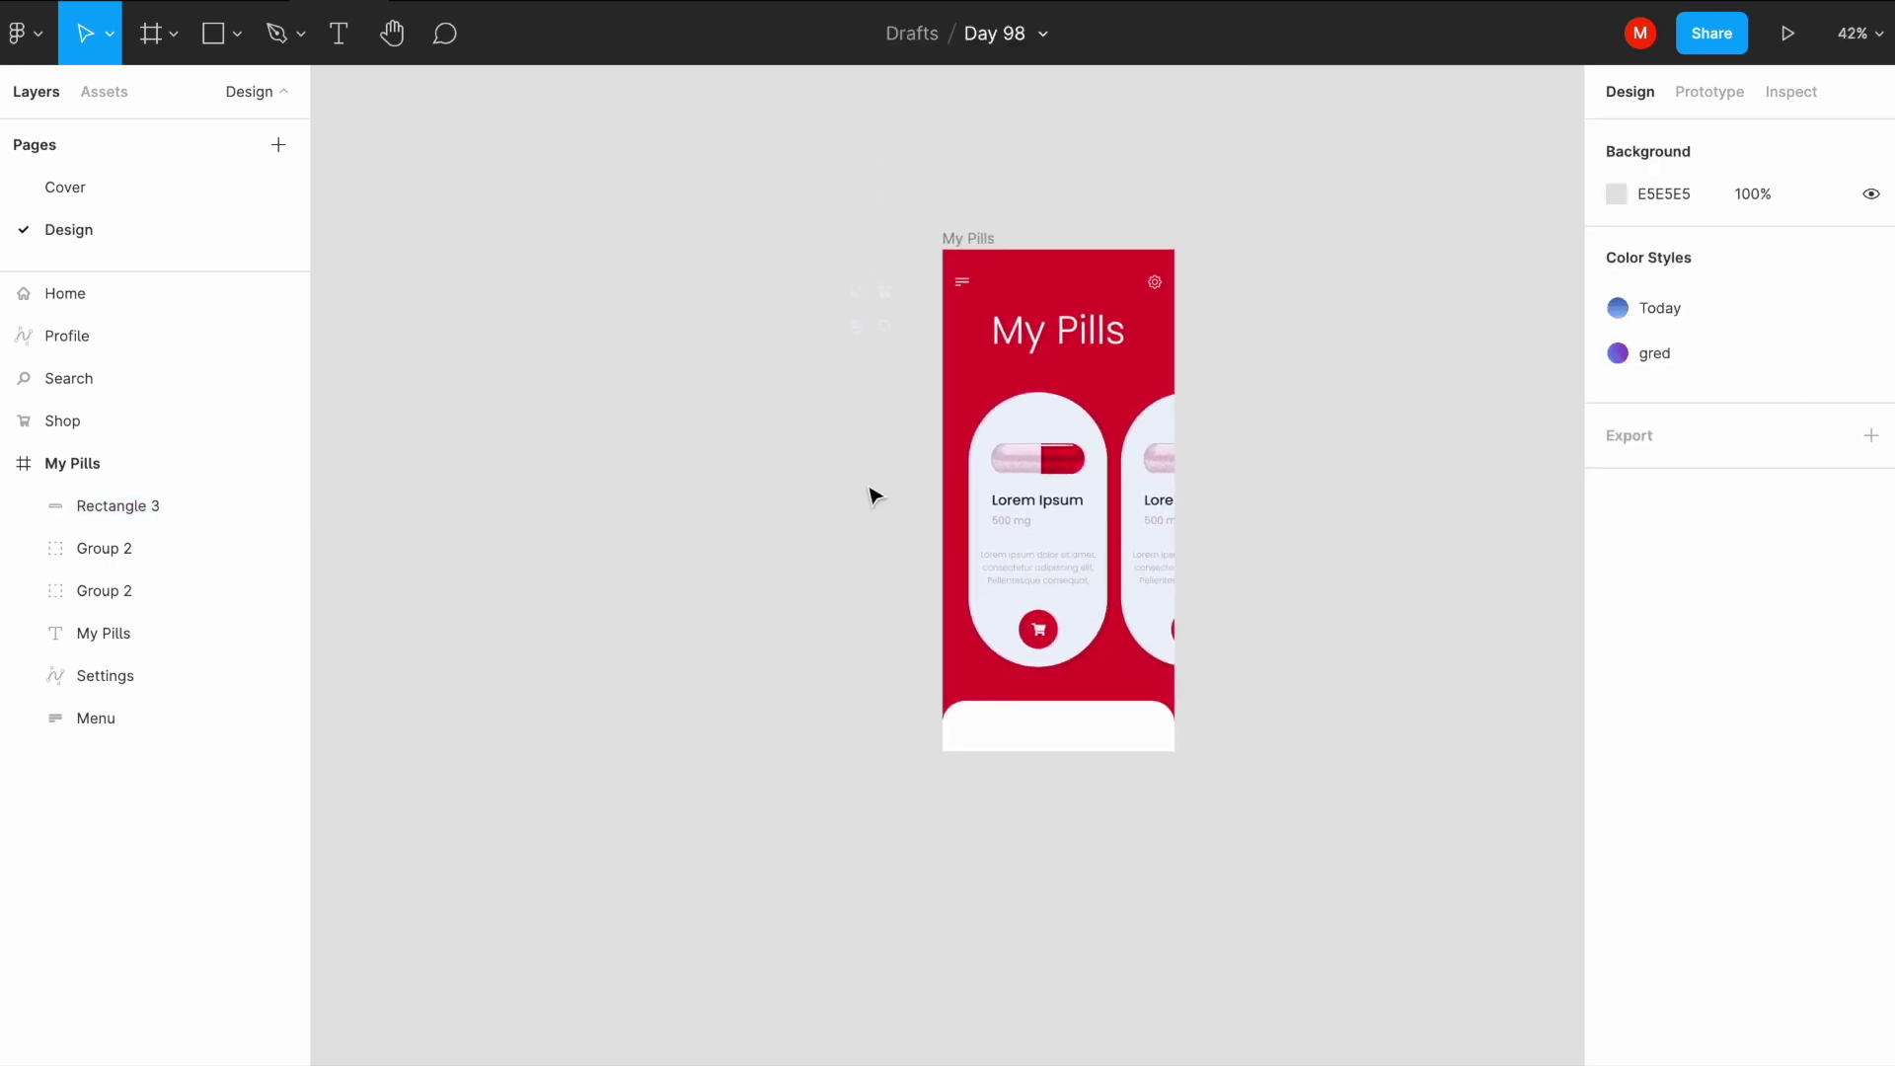
Step: Move the Home, Profile, Search and Shop icons down, placing Home at the bar's left
{"action": "scroll", "coordinate": [874, 494], "scroll_direction": "up", "scroll_amount": 1}
{"action": "left_click_drag", "start_coordinate": [937, 329], "coordinate": [1016, 484]}
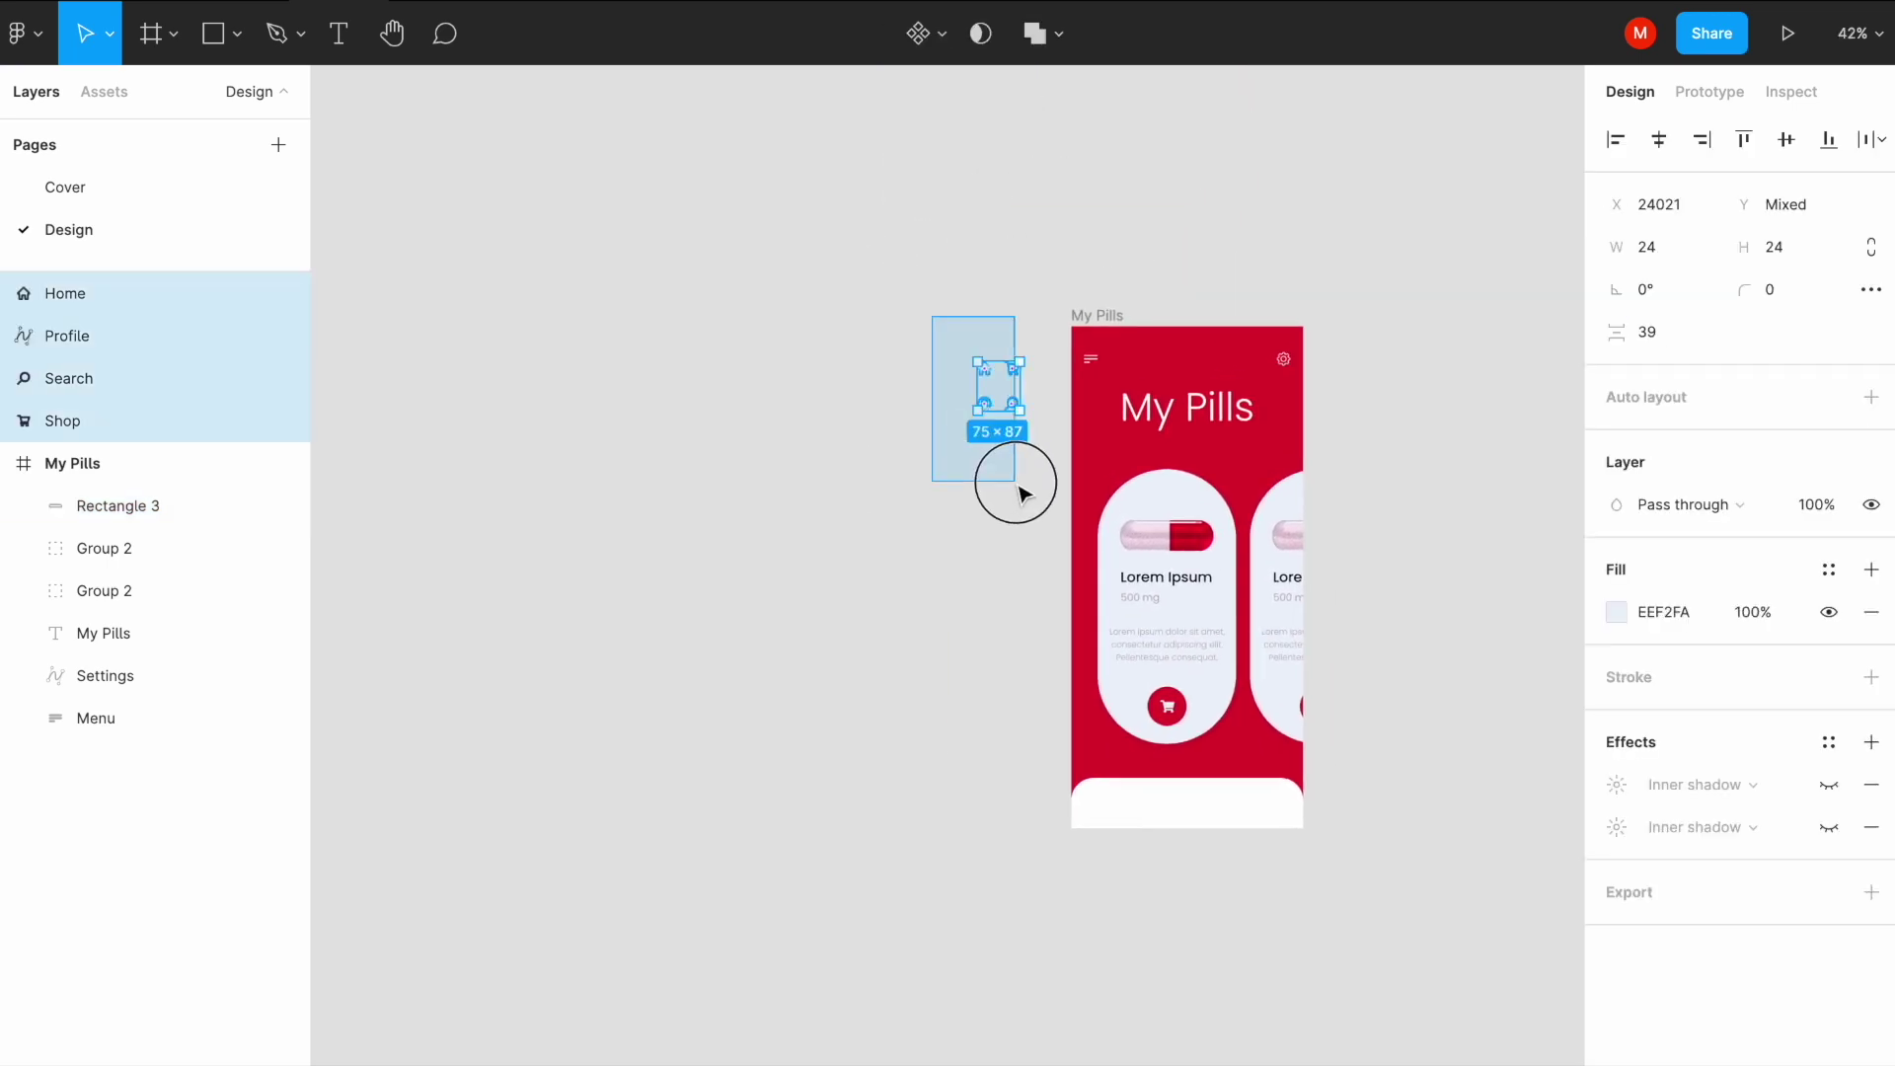
{"action": "left_click_drag", "start_coordinate": [1017, 401], "coordinate": [1149, 908]}
{"action": "scroll", "coordinate": [1150, 908], "scroll_direction": "up", "scroll_amount": 5}
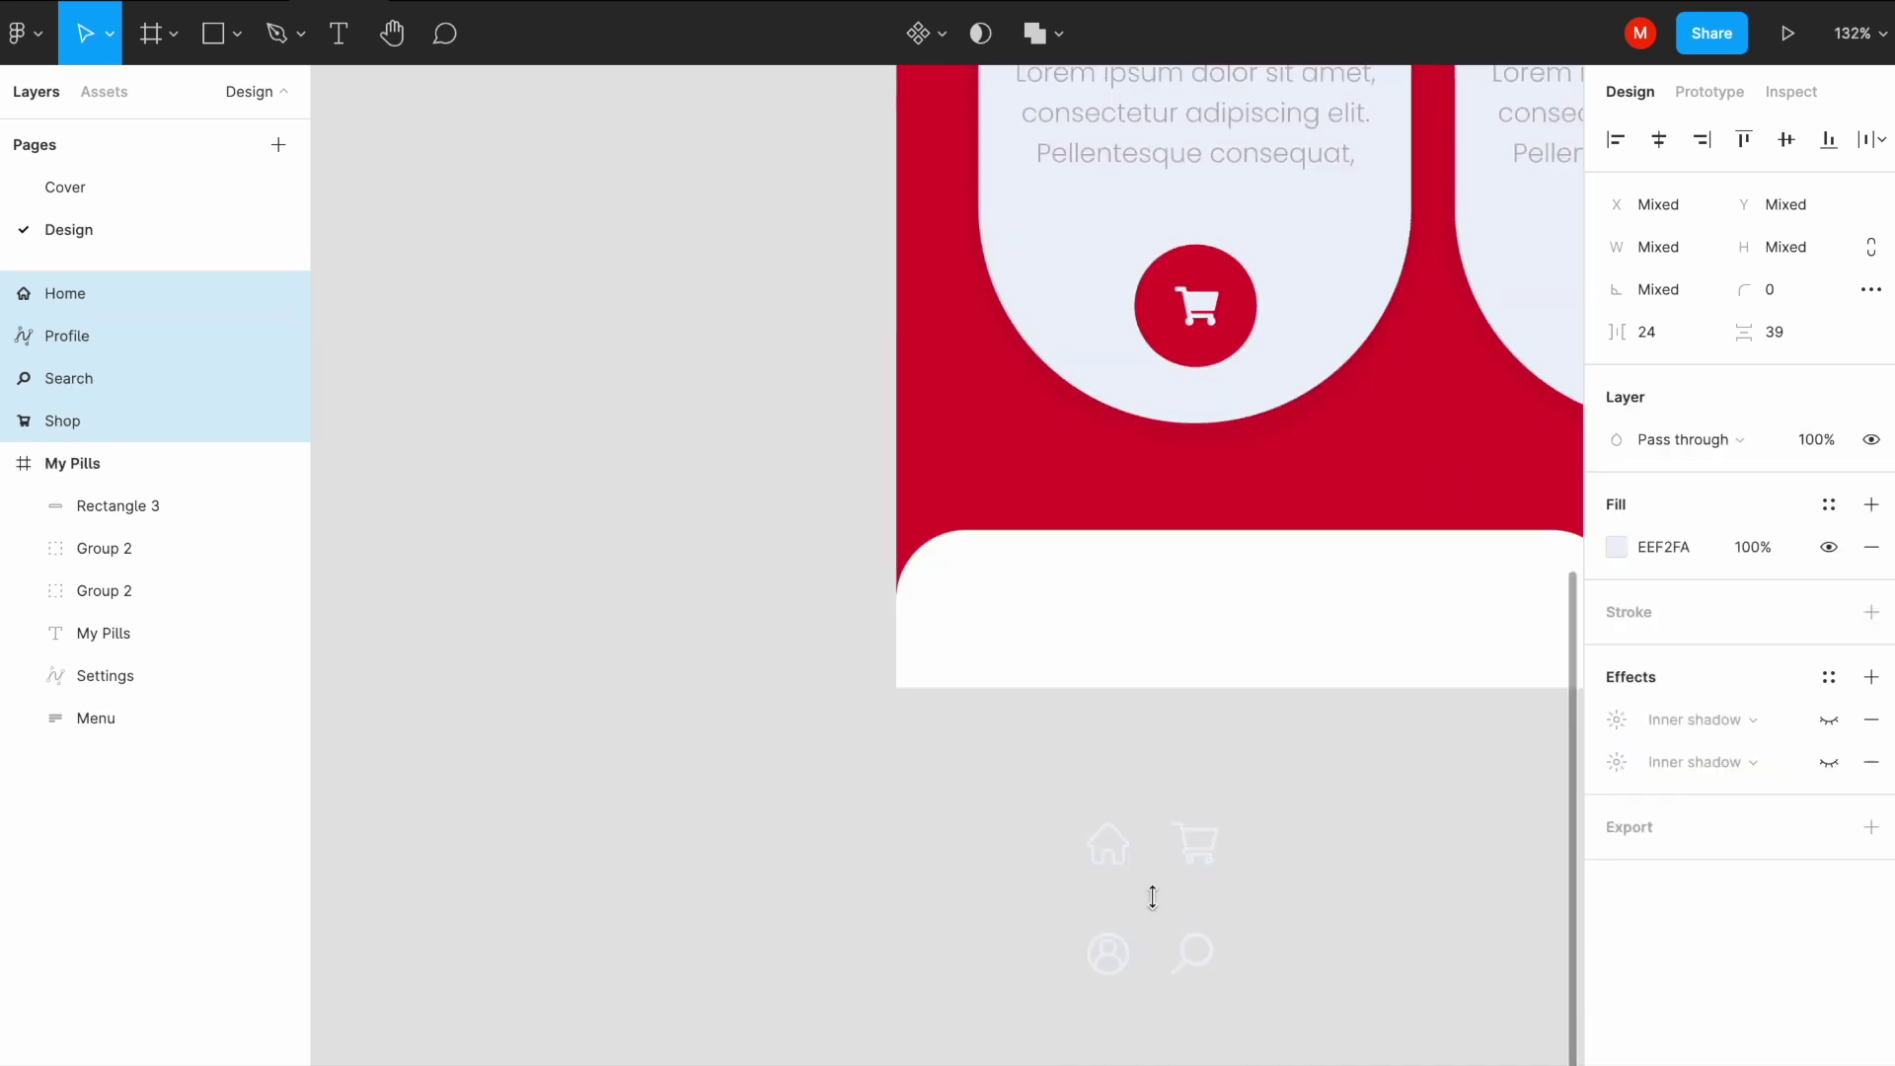
{"action": "left_click", "coordinate": [1155, 855]}
{"action": "left_click_drag", "start_coordinate": [988, 742], "coordinate": [909, 536]}
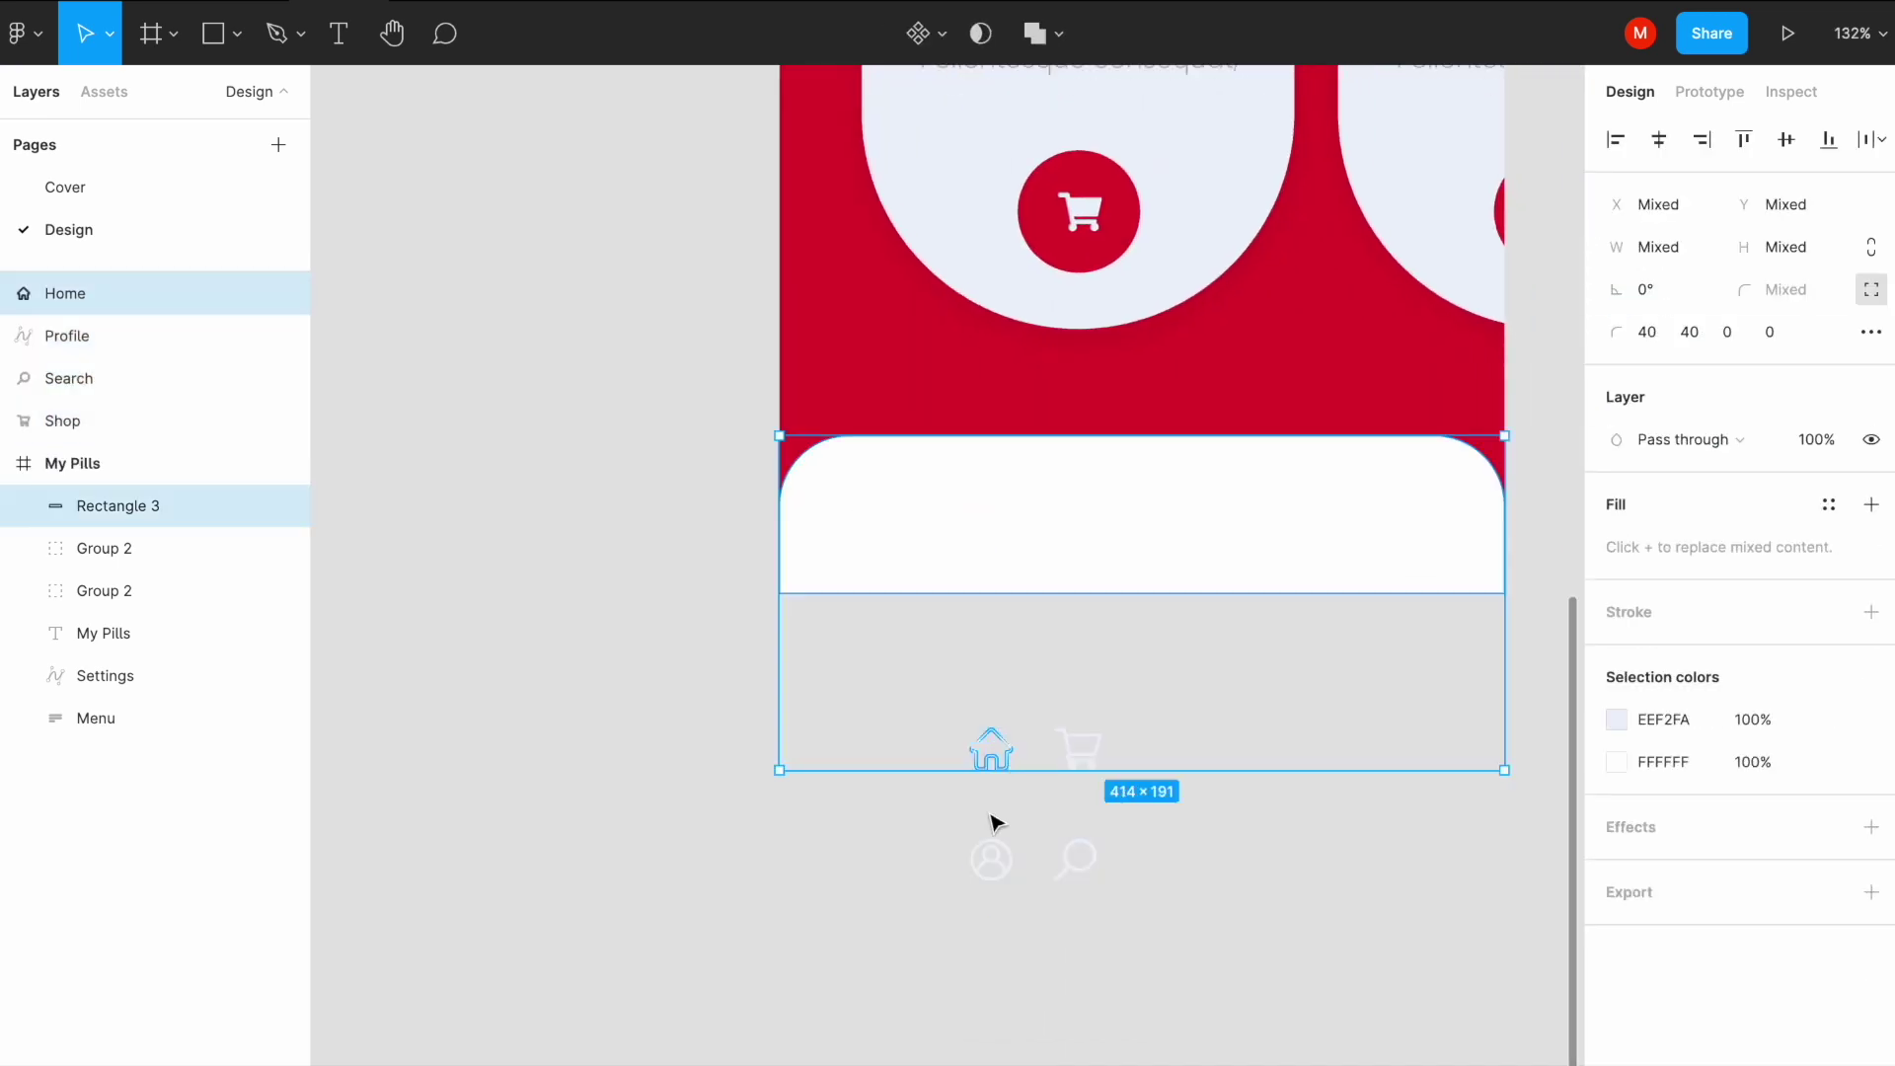
{"action": "left_click", "coordinate": [997, 813]}
{"action": "mouse_move", "coordinate": [991, 750]}
{"action": "left_mouse_down"}
{"action": "mouse_move", "coordinate": [975, 676]}
{"action": "mouse_move", "coordinate": [881, 534]}
{"action": "left_mouse_up"}
{"action": "scroll", "coordinate": [952, 661], "scroll_direction": "up", "scroll_amount": 5}
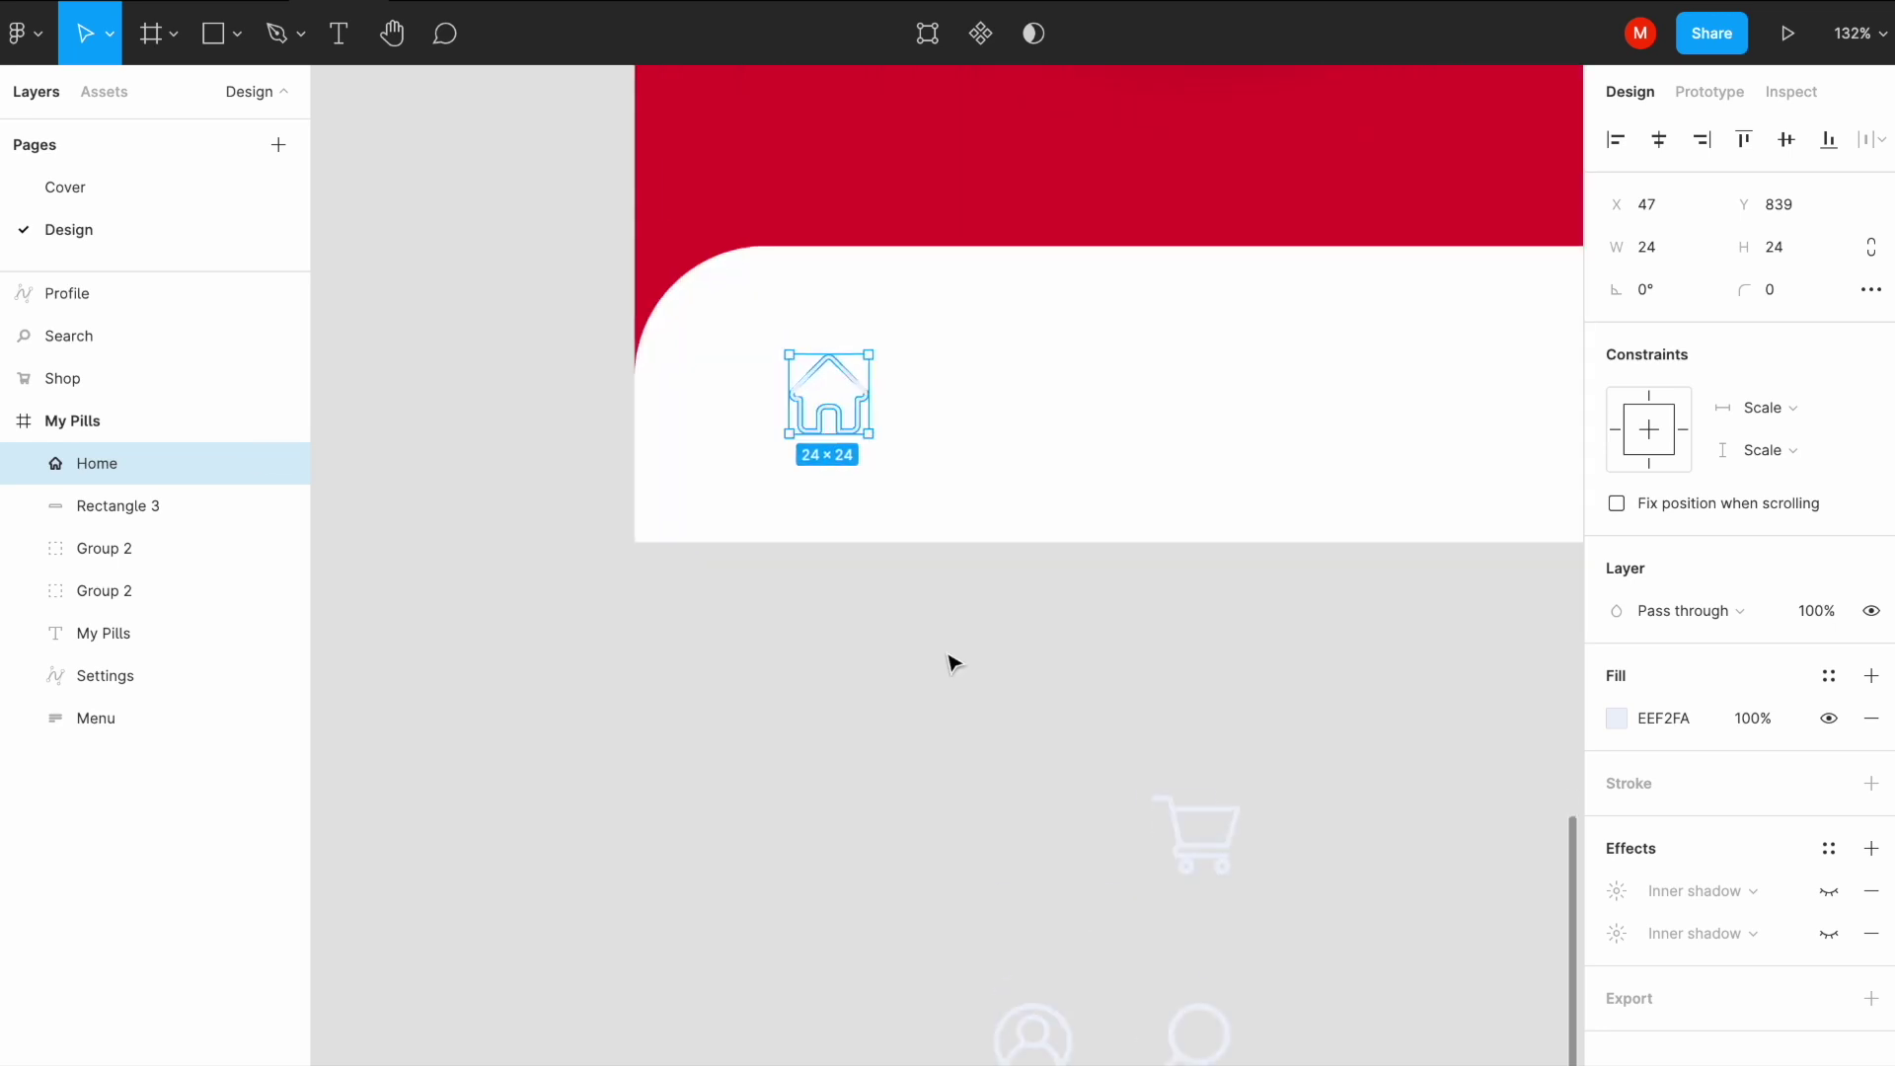
{"action": "left_click", "coordinate": [854, 435]}
{"action": "left_click_drag", "start_coordinate": [859, 442], "coordinate": [861, 821]}
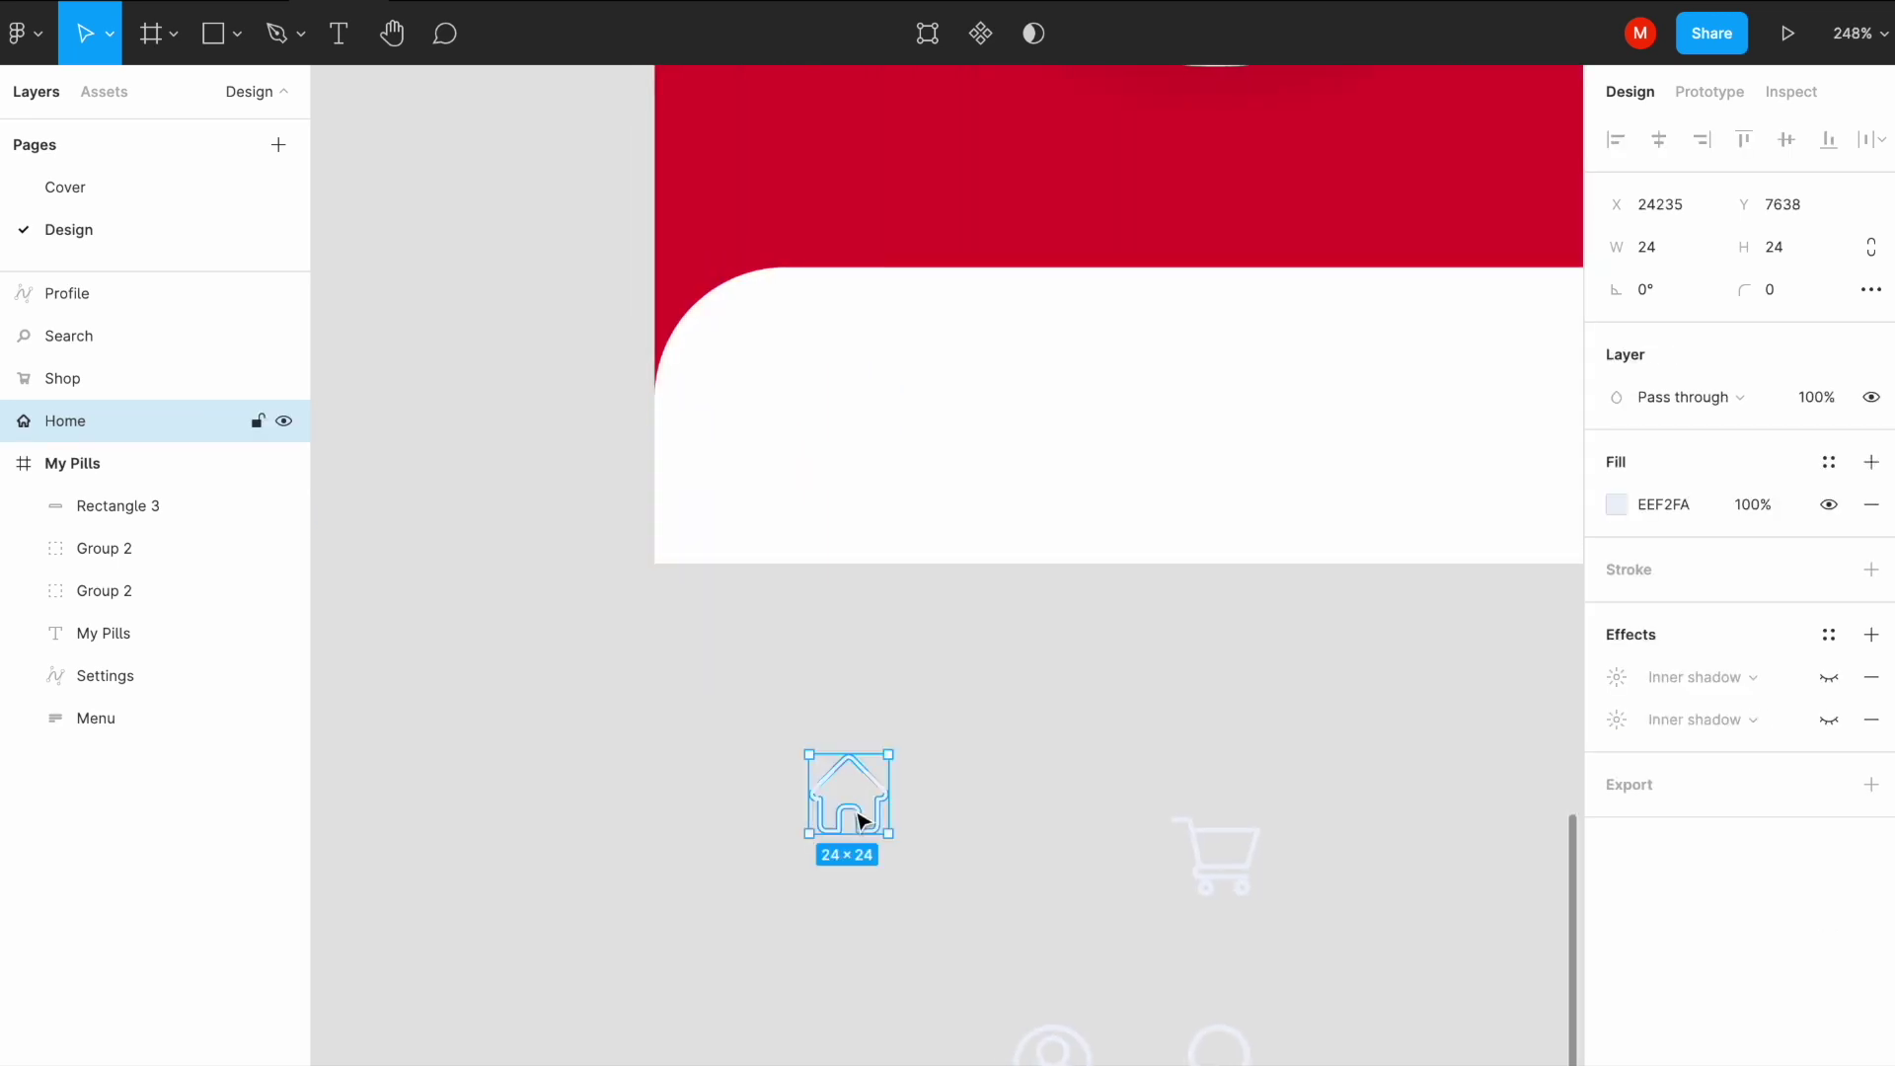
{"action": "left_click", "coordinate": [217, 39]}
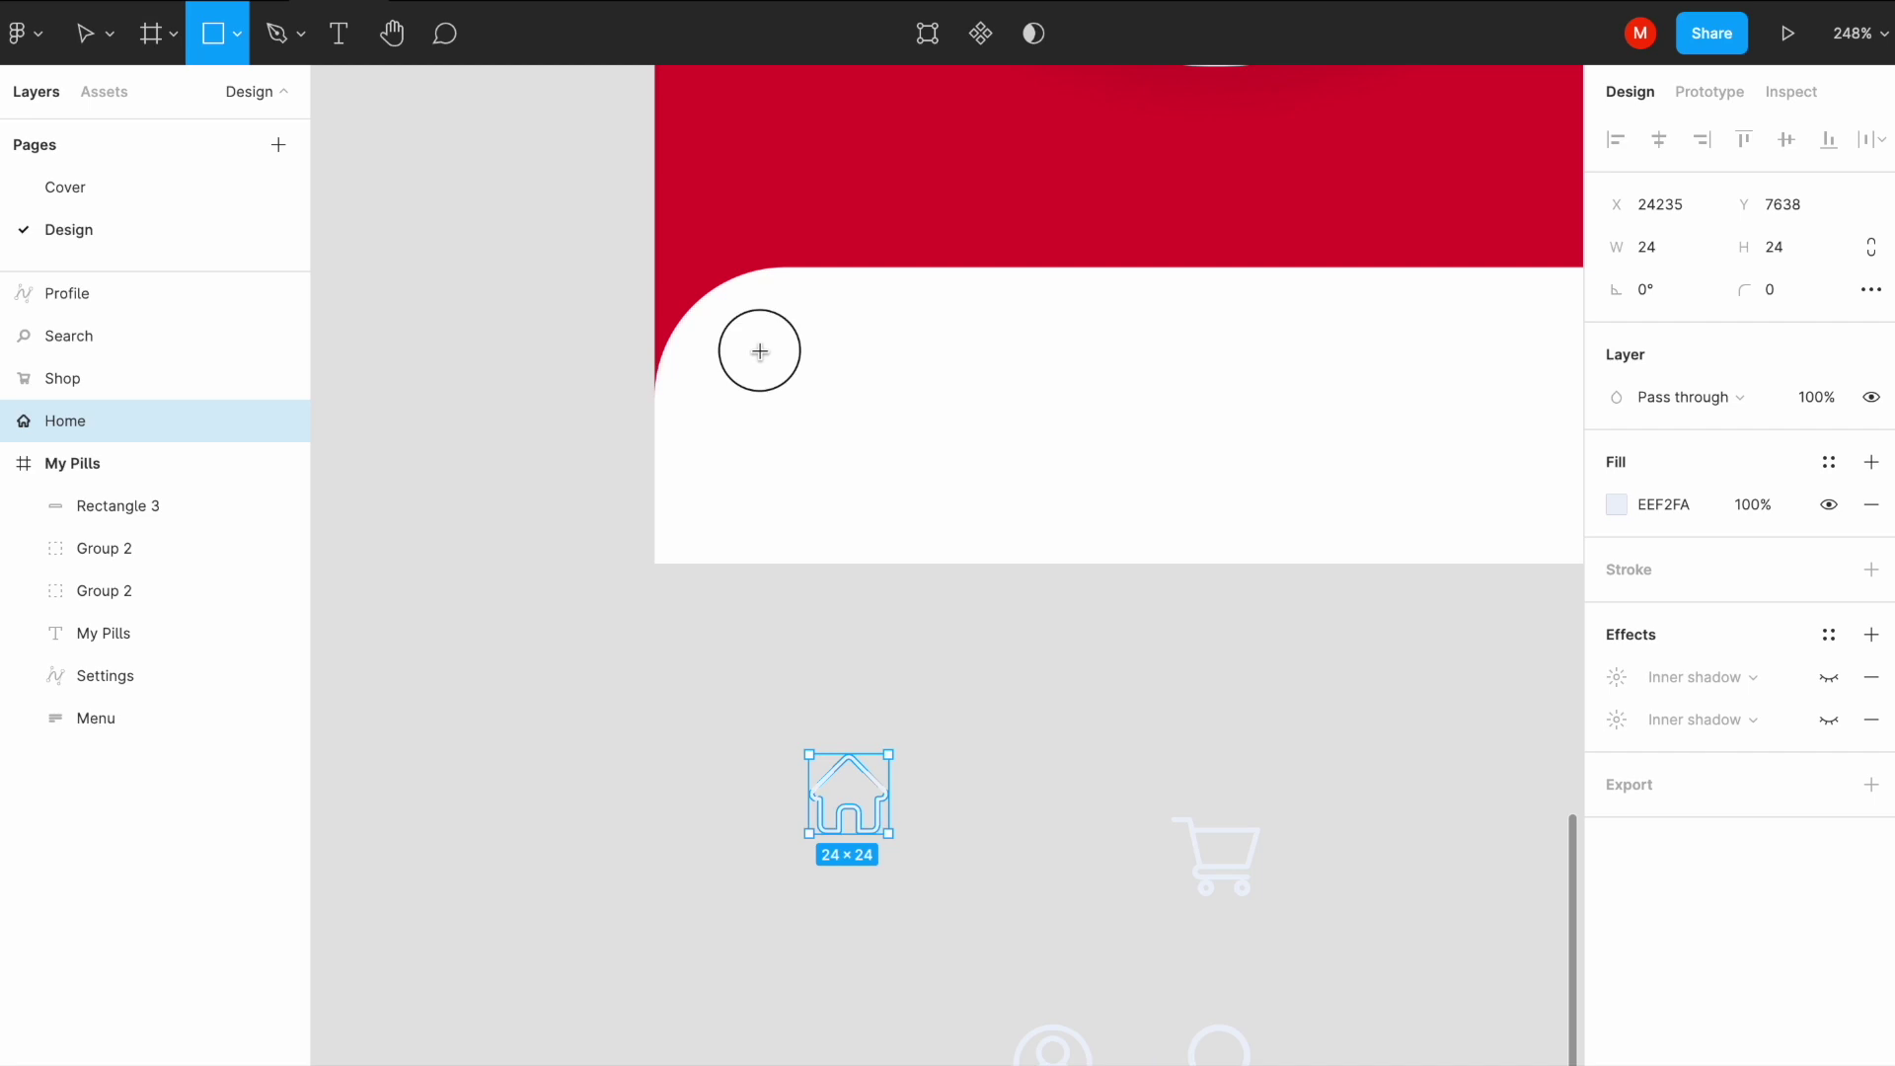
{"action": "left_click_drag", "start_coordinate": [759, 350], "coordinate": [931, 500]}
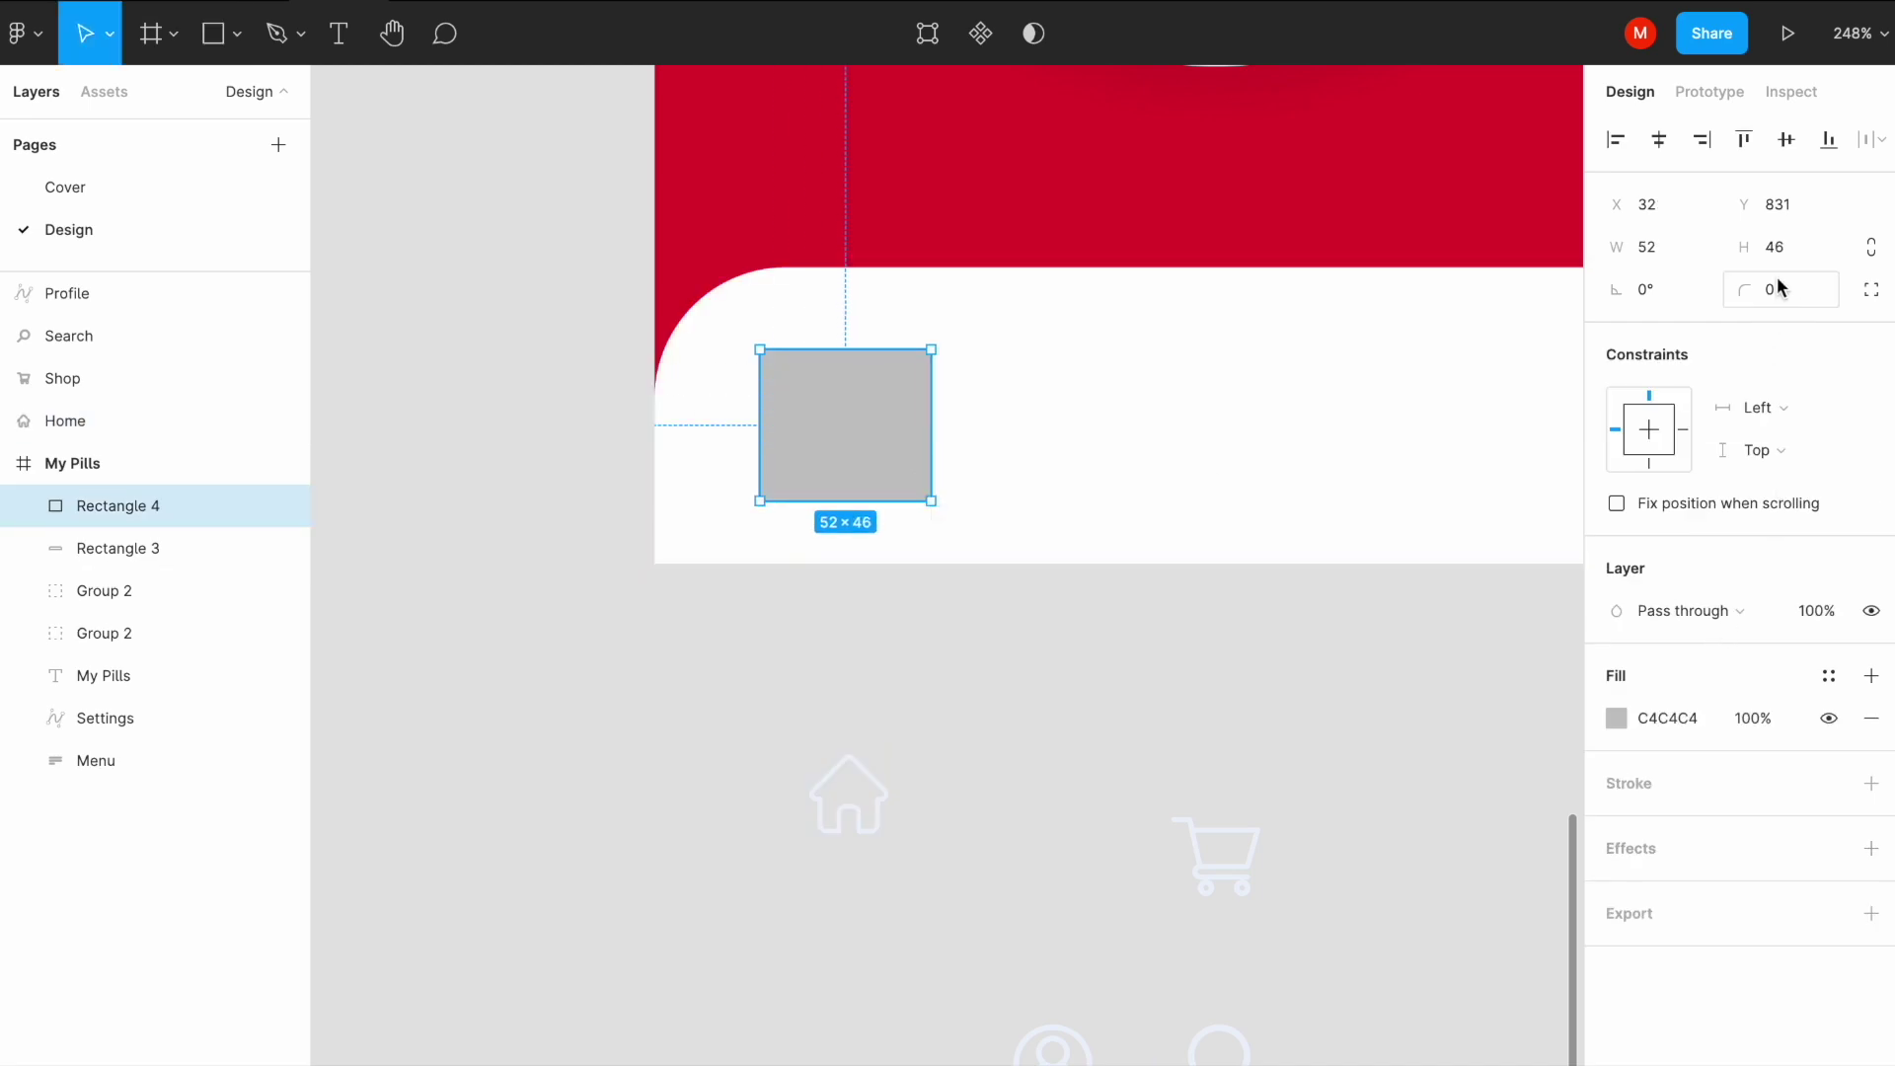
{"action": "type", "text": "20"}
{"action": "key", "text": "Return"}
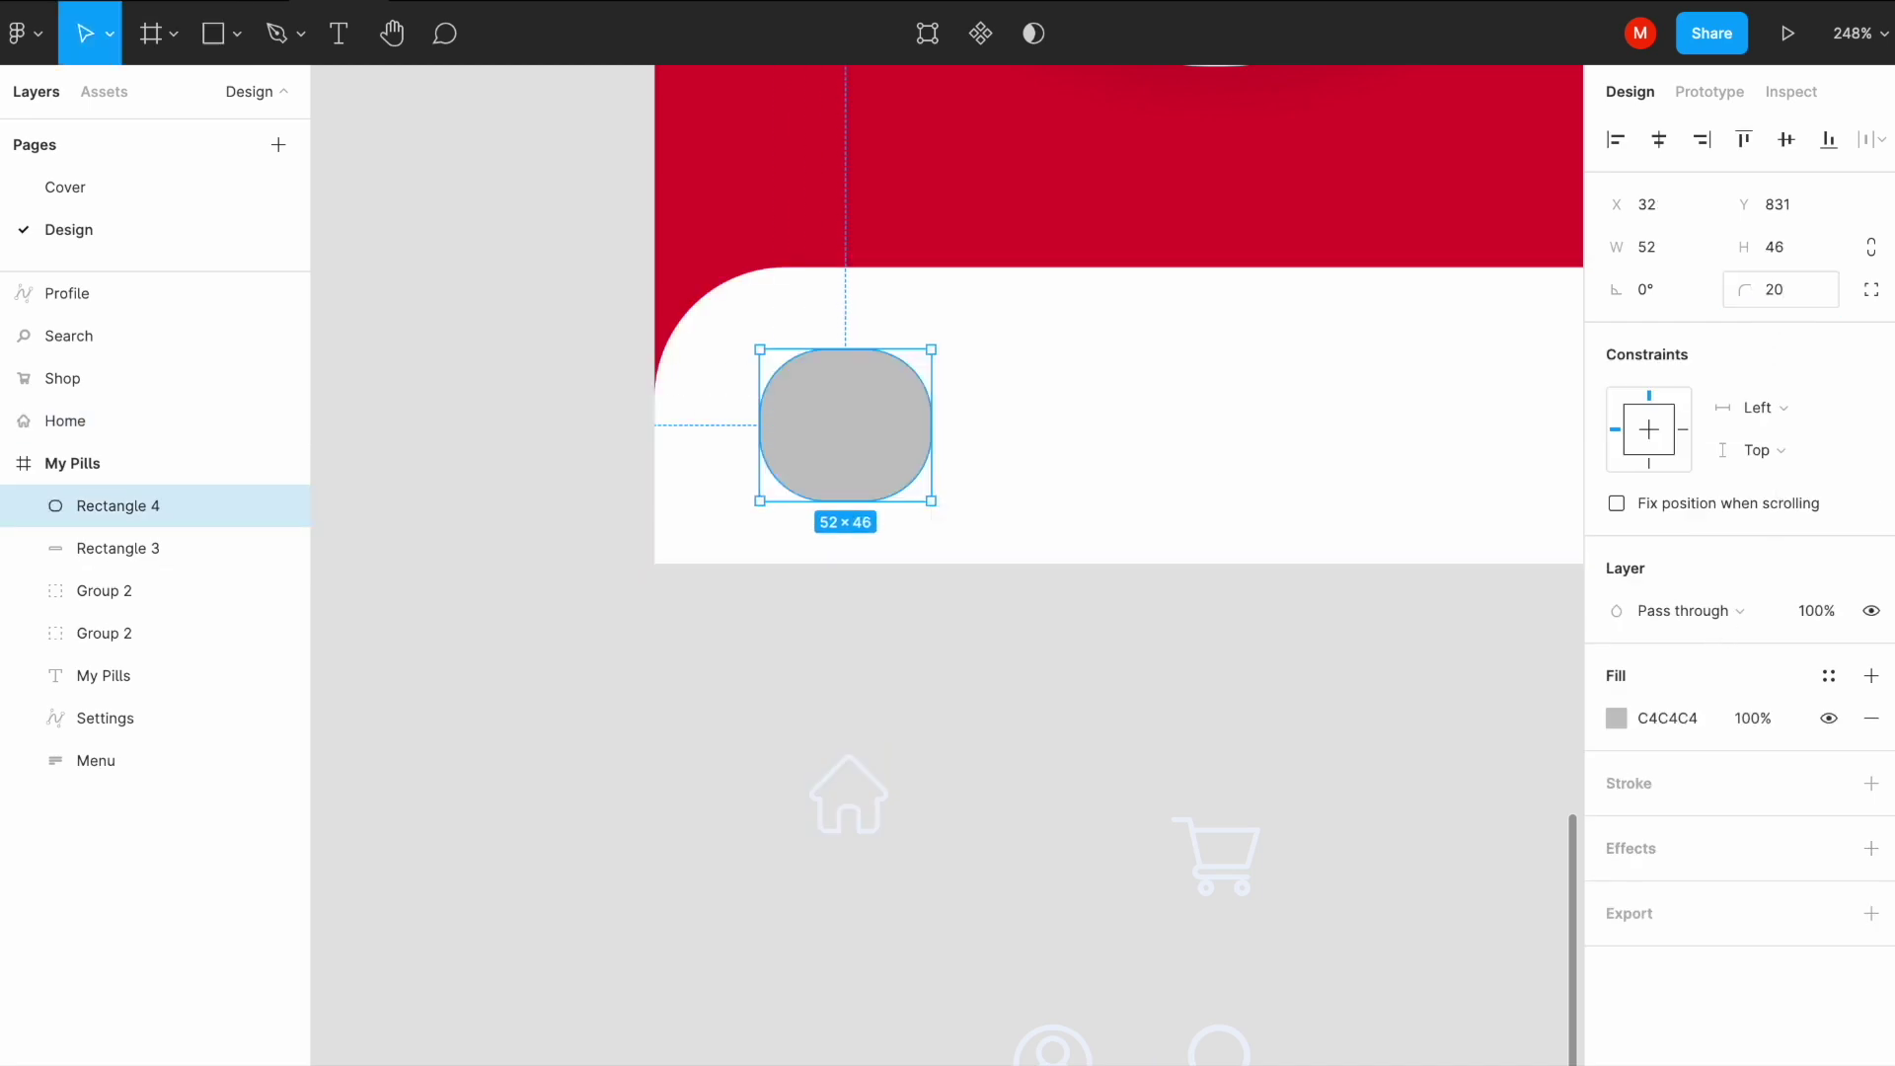
{"action": "type", "text": "10"}
{"action": "key", "text": "Return"}
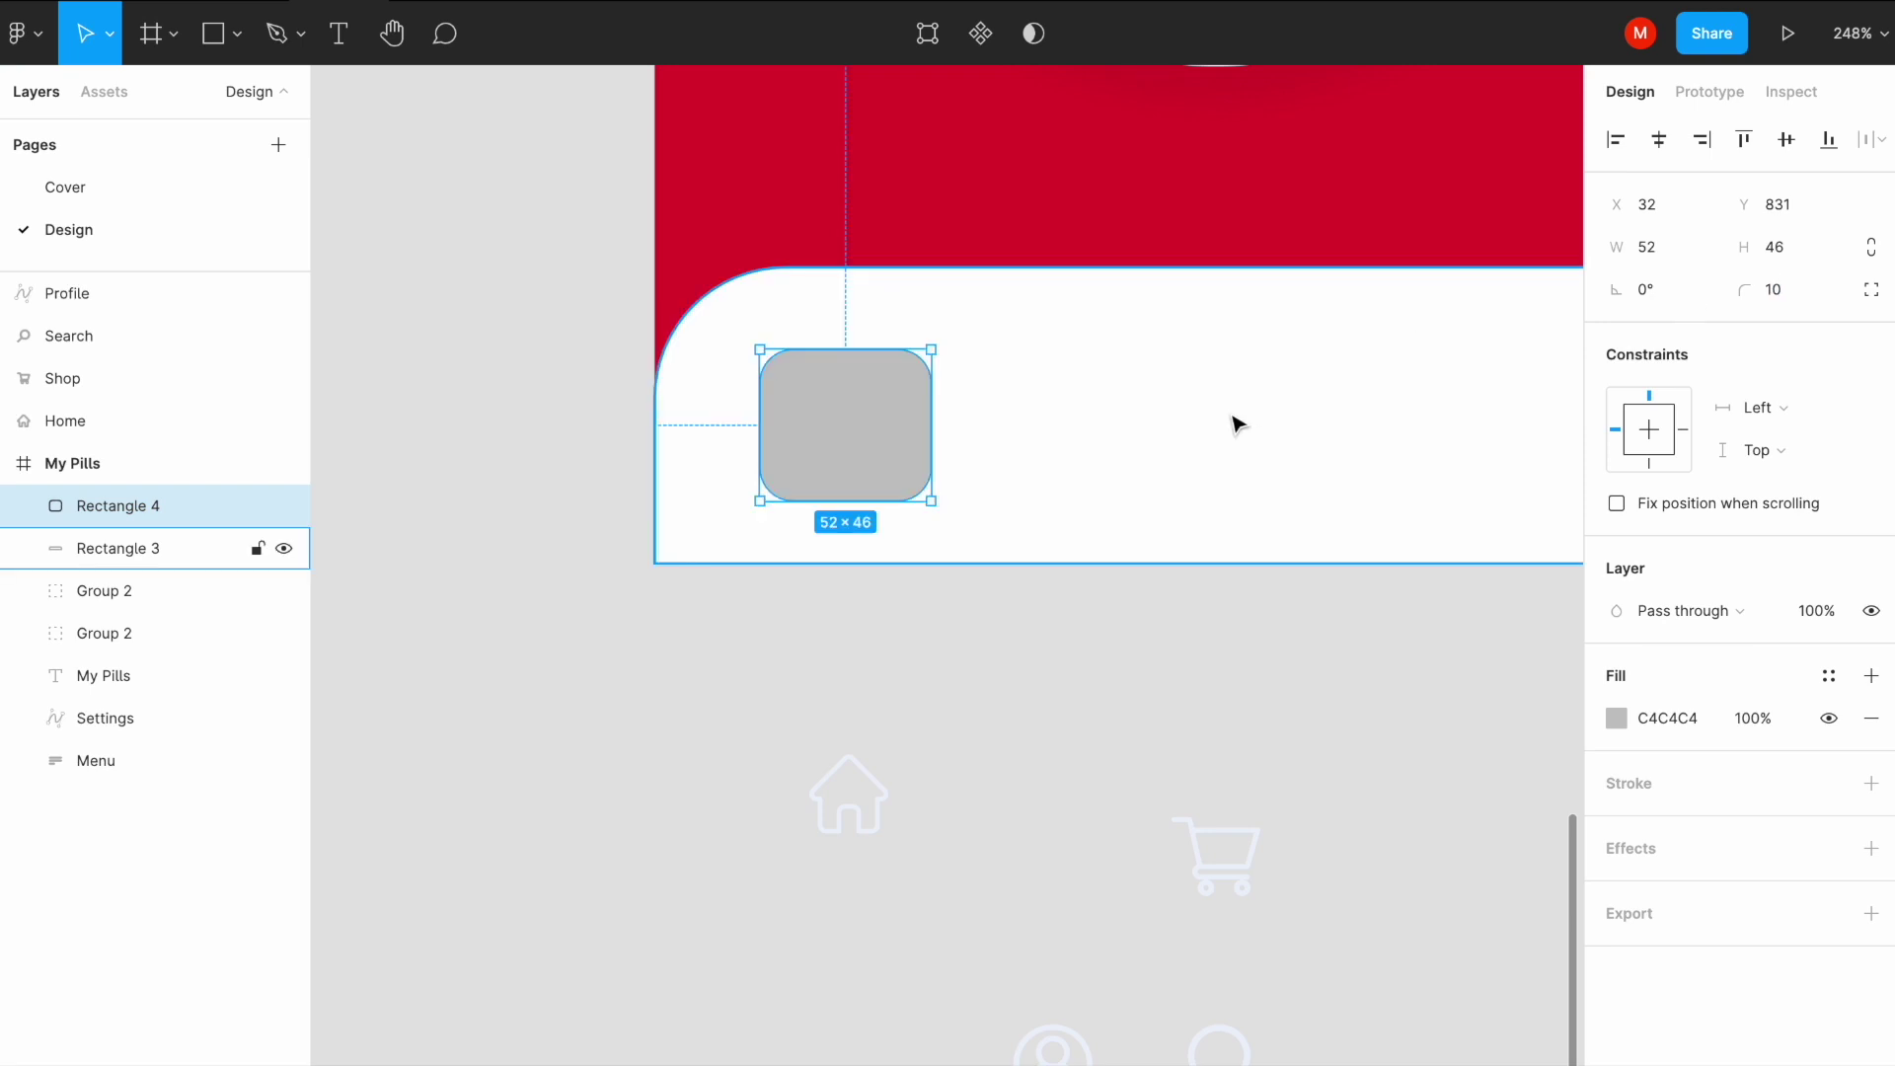
{"action": "left_click_drag", "start_coordinate": [881, 401], "coordinate": [905, 407]}
{"action": "key", "text": "Delete"}
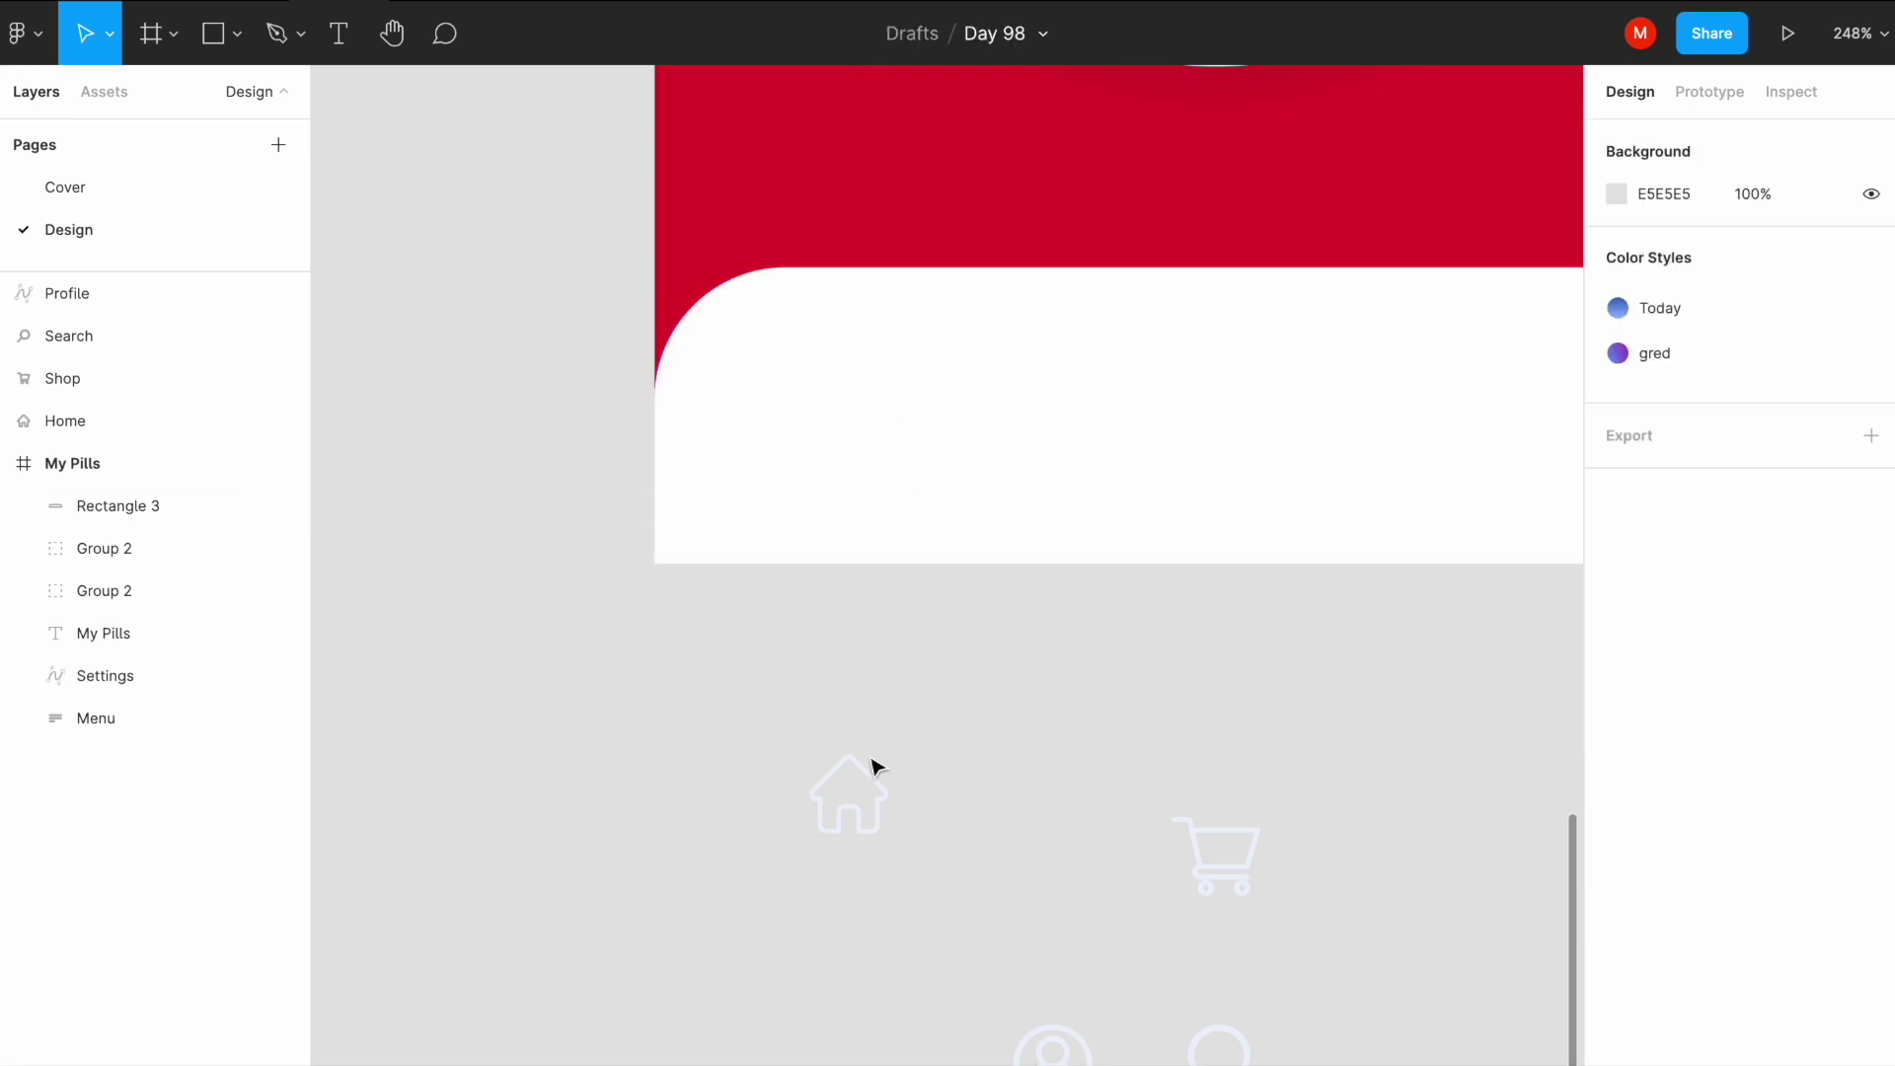
{"action": "scroll", "coordinate": [872, 766], "scroll_direction": "down", "scroll_amount": 3}
{"action": "left_click_drag", "start_coordinate": [771, 690], "coordinate": [777, 476]}
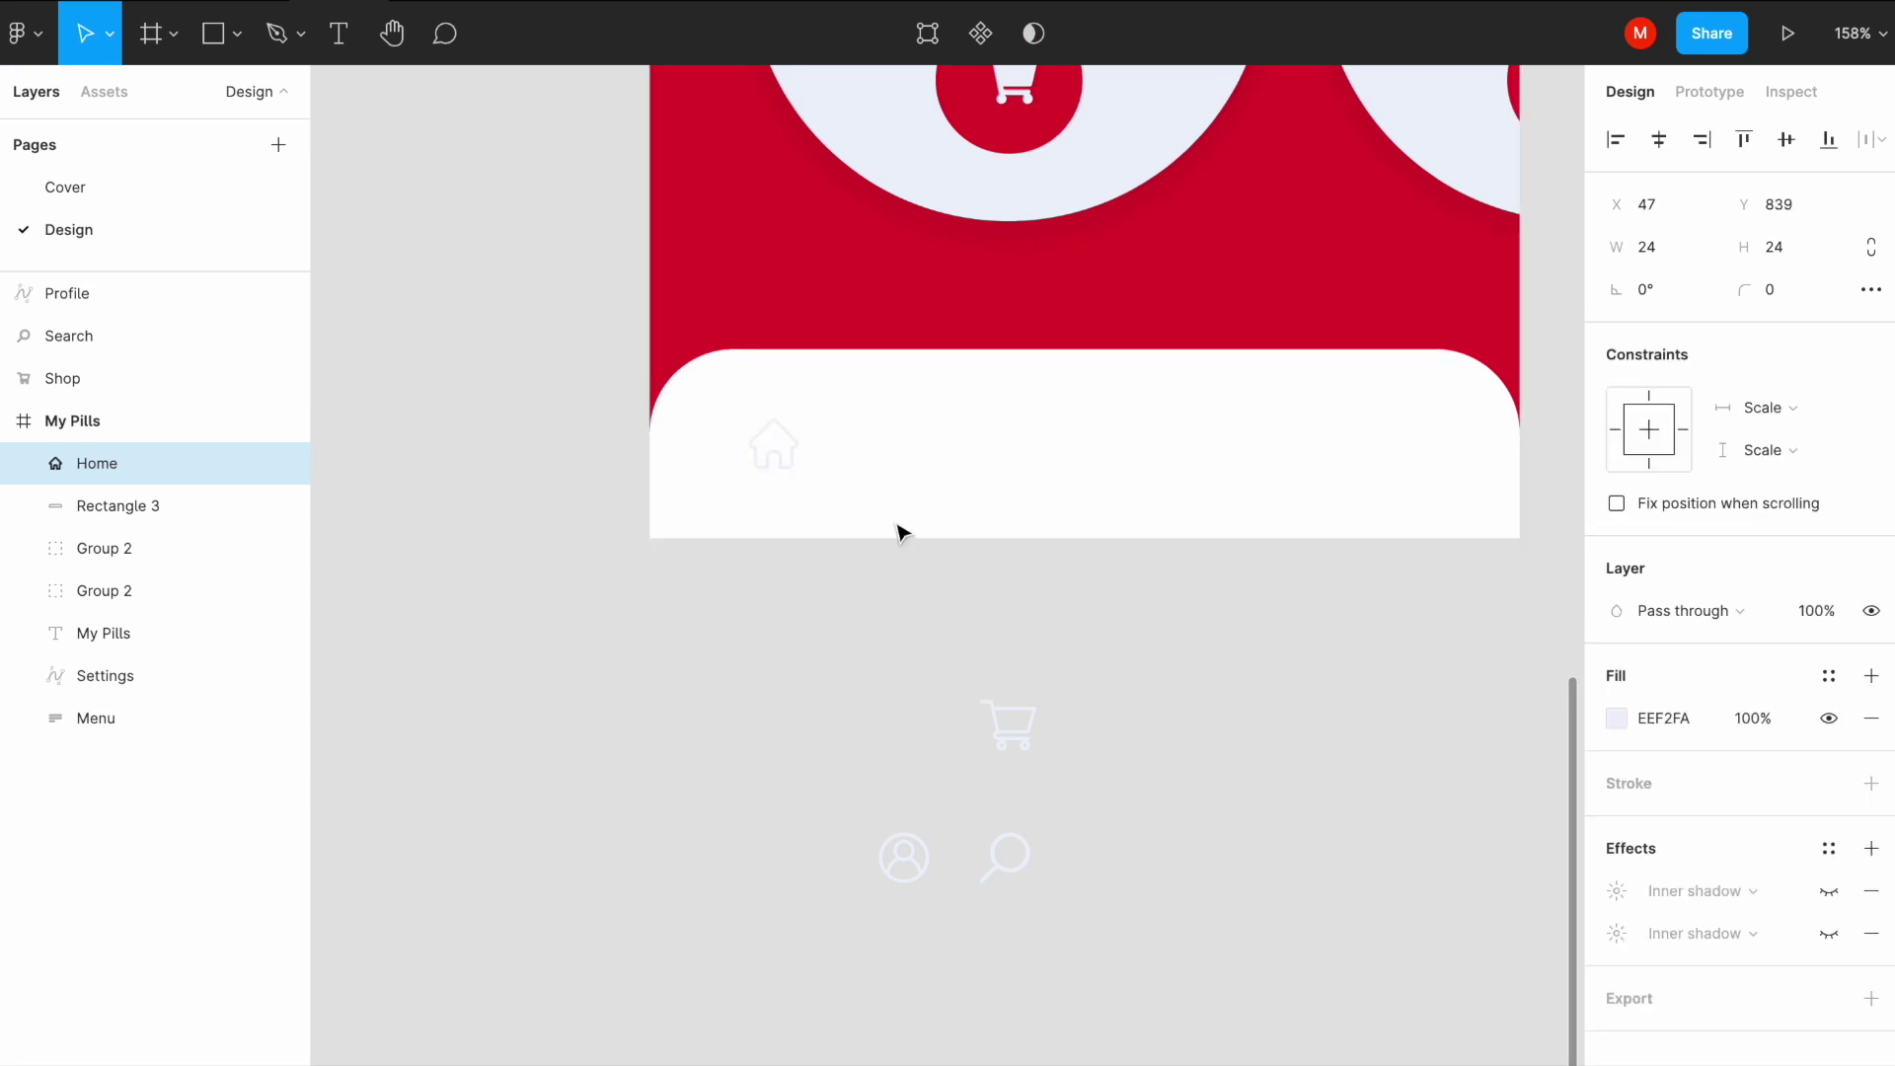
Step: Move the cart, search and profile icons up into the bottom bar beside home
{"action": "mouse_move", "coordinate": [1017, 740]}
{"action": "left_mouse_down"}
{"action": "mouse_move", "coordinate": [932, 474]}
{"action": "mouse_move", "coordinate": [956, 461]}
{"action": "left_mouse_up"}
{"action": "mouse_move", "coordinate": [1027, 824]}
{"action": "left_mouse_down"}
{"action": "mouse_move", "coordinate": [1140, 703]}
{"action": "mouse_move", "coordinate": [1133, 452]}
{"action": "left_mouse_up"}
{"action": "mouse_move", "coordinate": [916, 866]}
{"action": "left_mouse_down"}
{"action": "mouse_move", "coordinate": [1277, 452]}
{"action": "mouse_move", "coordinate": [1301, 456]}
{"action": "left_mouse_up"}
Step: Tidy up the four icons with 70 spacing, centre the row in the bar and show their inner shadows
{"action": "left_click", "coordinate": [1133, 456], "text": "shift"}
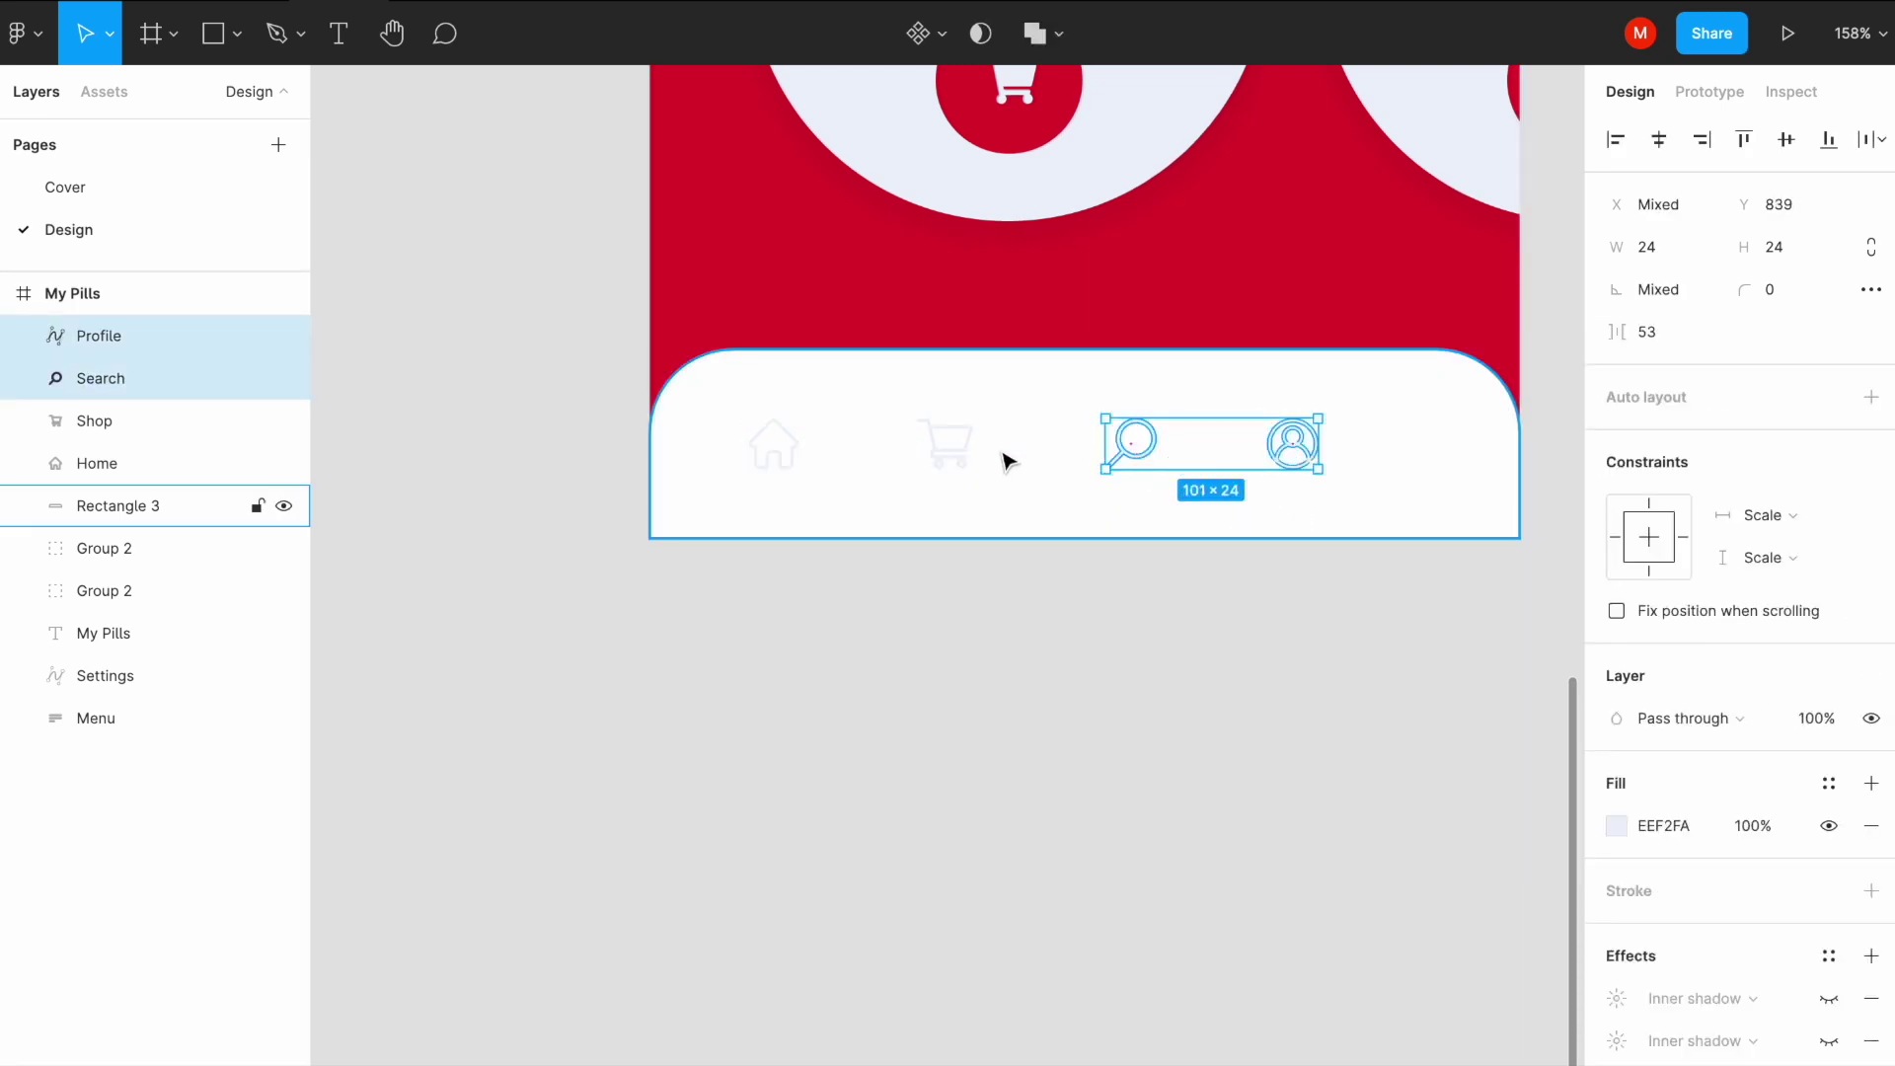
{"action": "left_click", "coordinate": [949, 446], "text": "shift"}
{"action": "left_click", "coordinate": [779, 446], "text": "shift"}
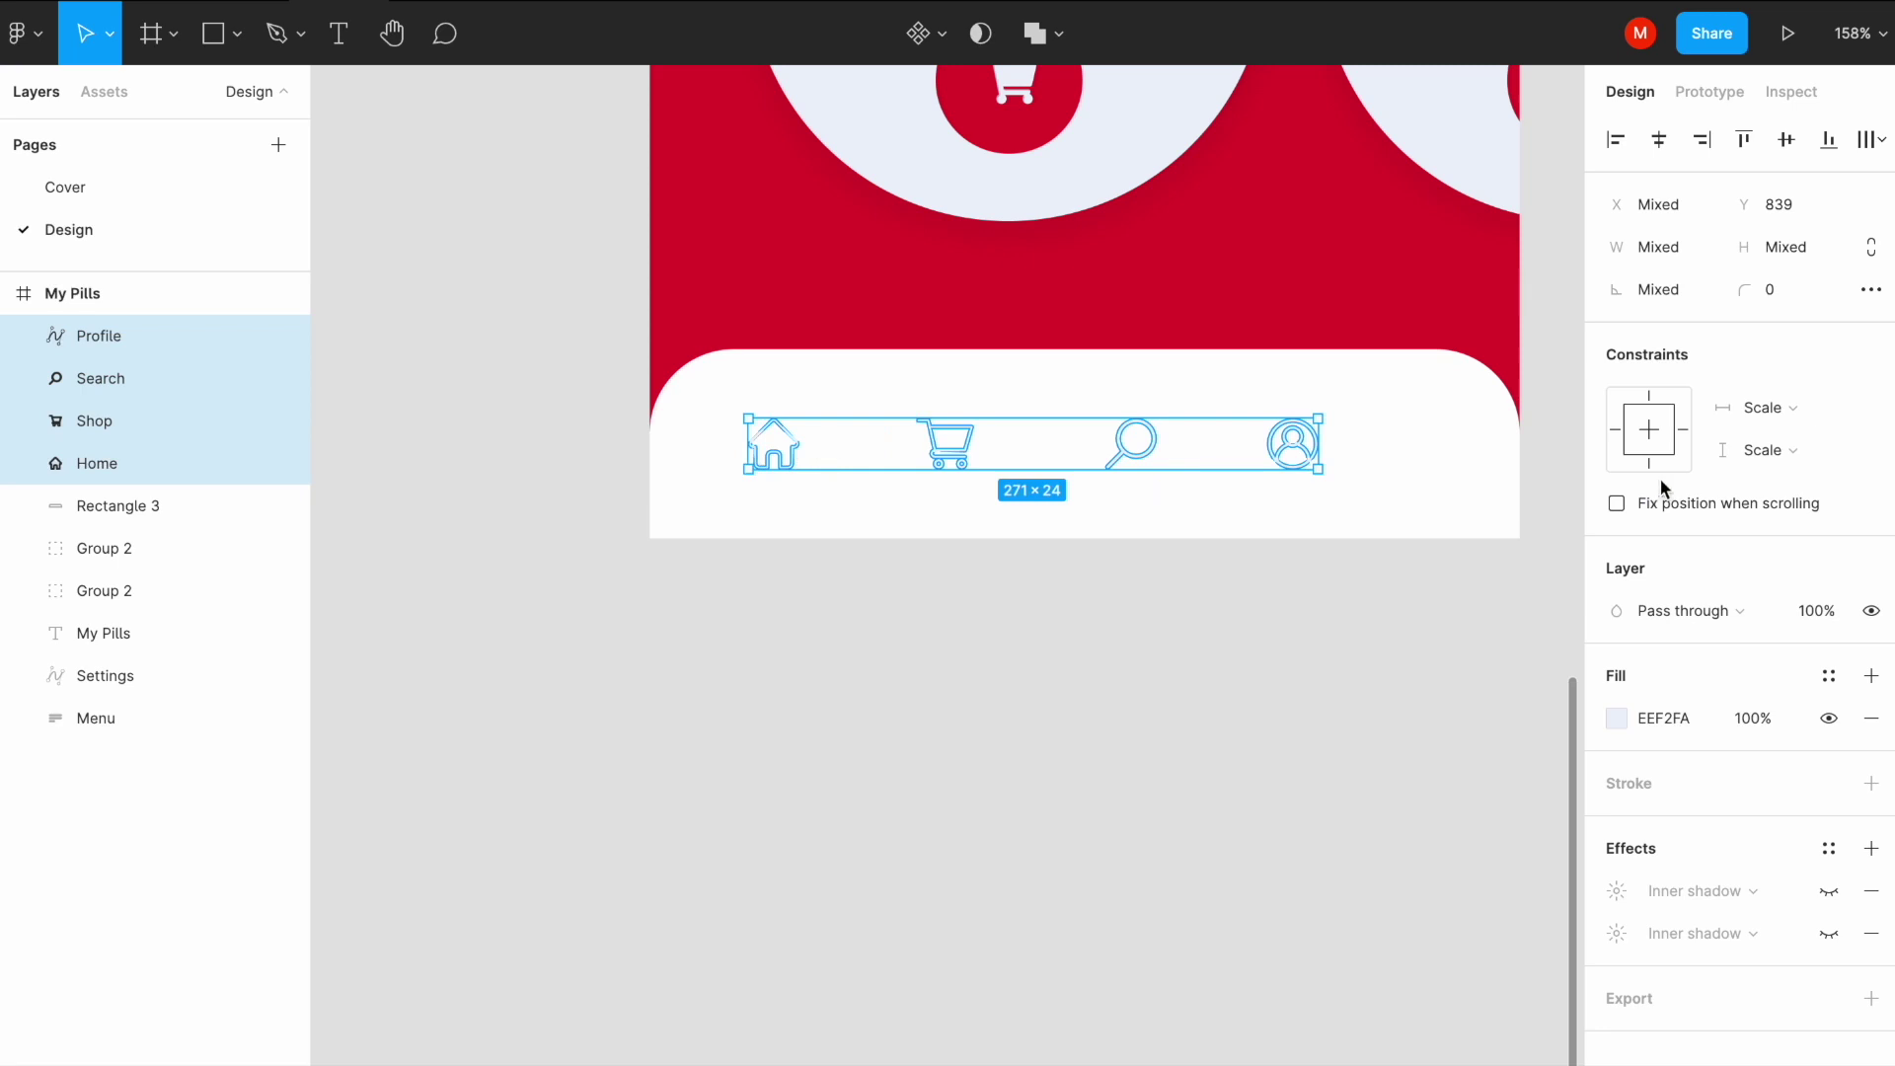
{"action": "left_click", "coordinate": [1861, 144]}
{"action": "left_click", "coordinate": [1734, 191]}
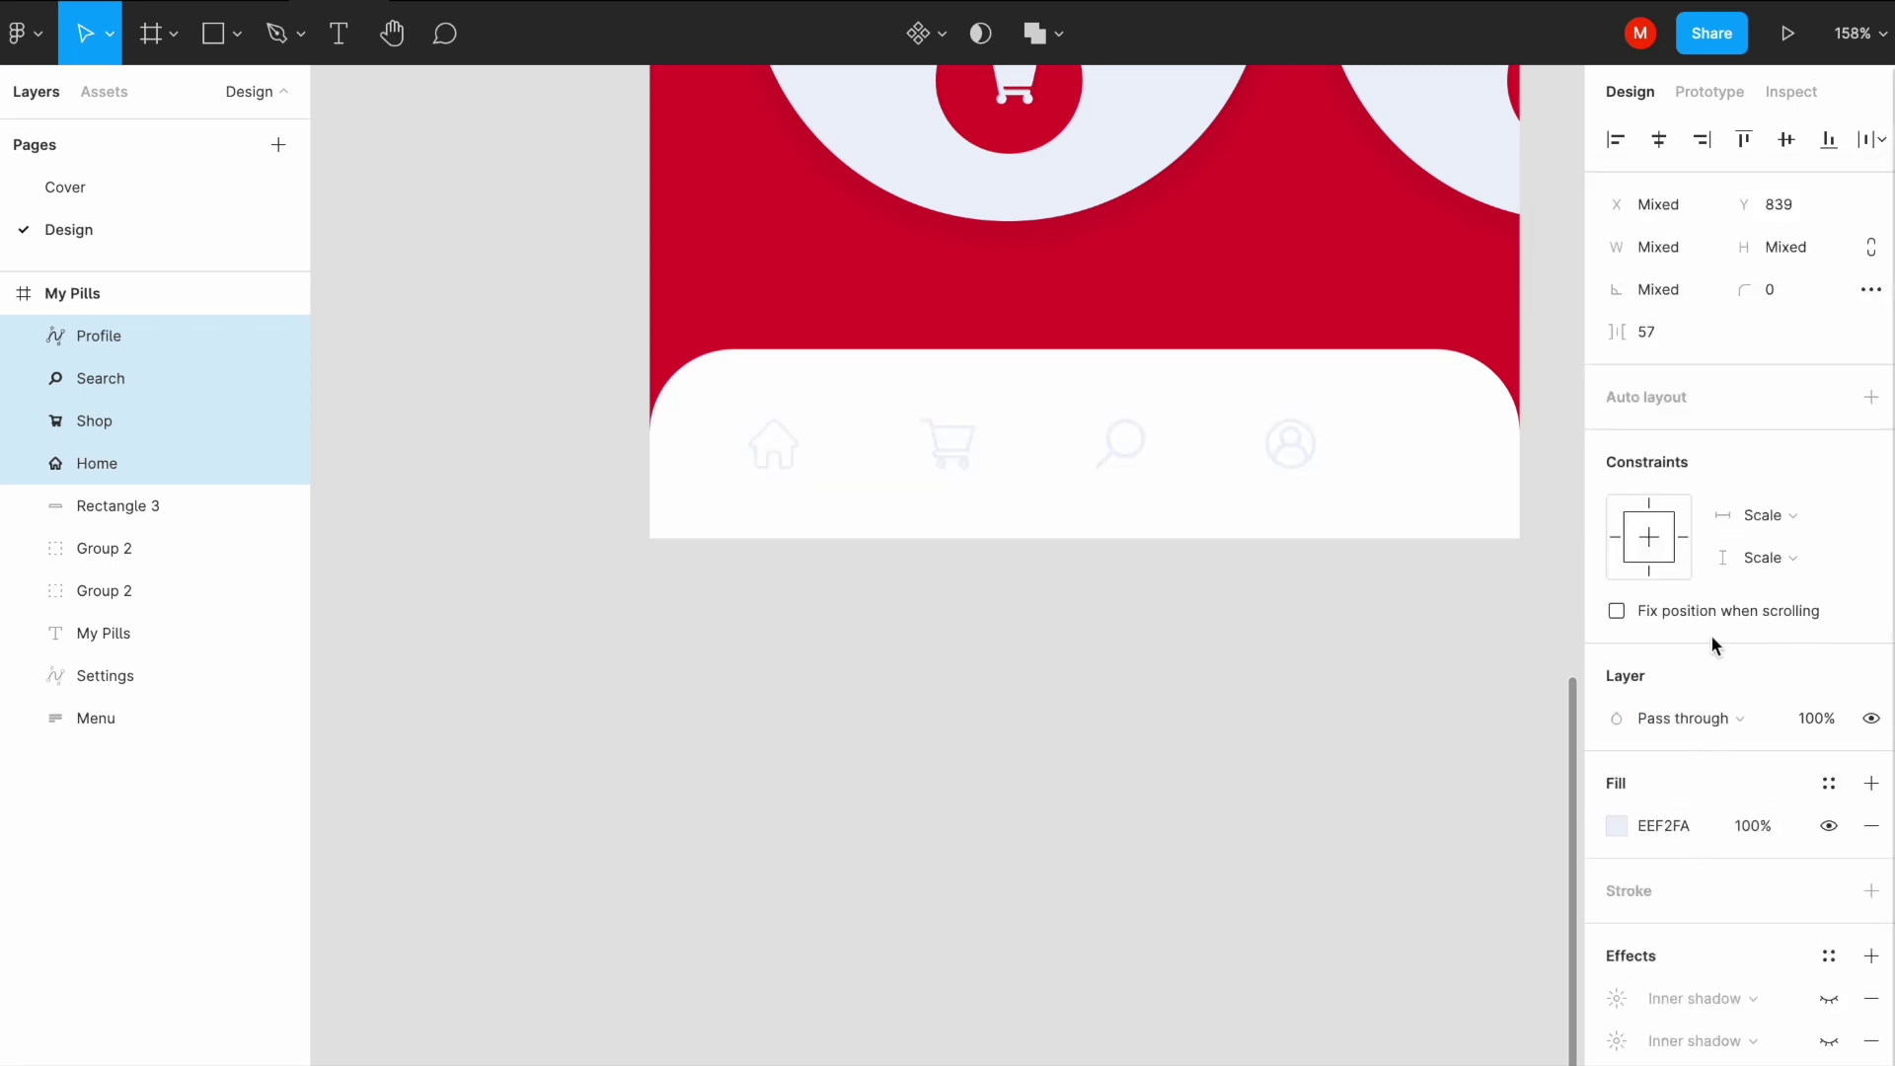
{"action": "left_click", "coordinate": [1654, 329]}
{"action": "type", "text": "70"}
{"action": "key", "text": "Return"}
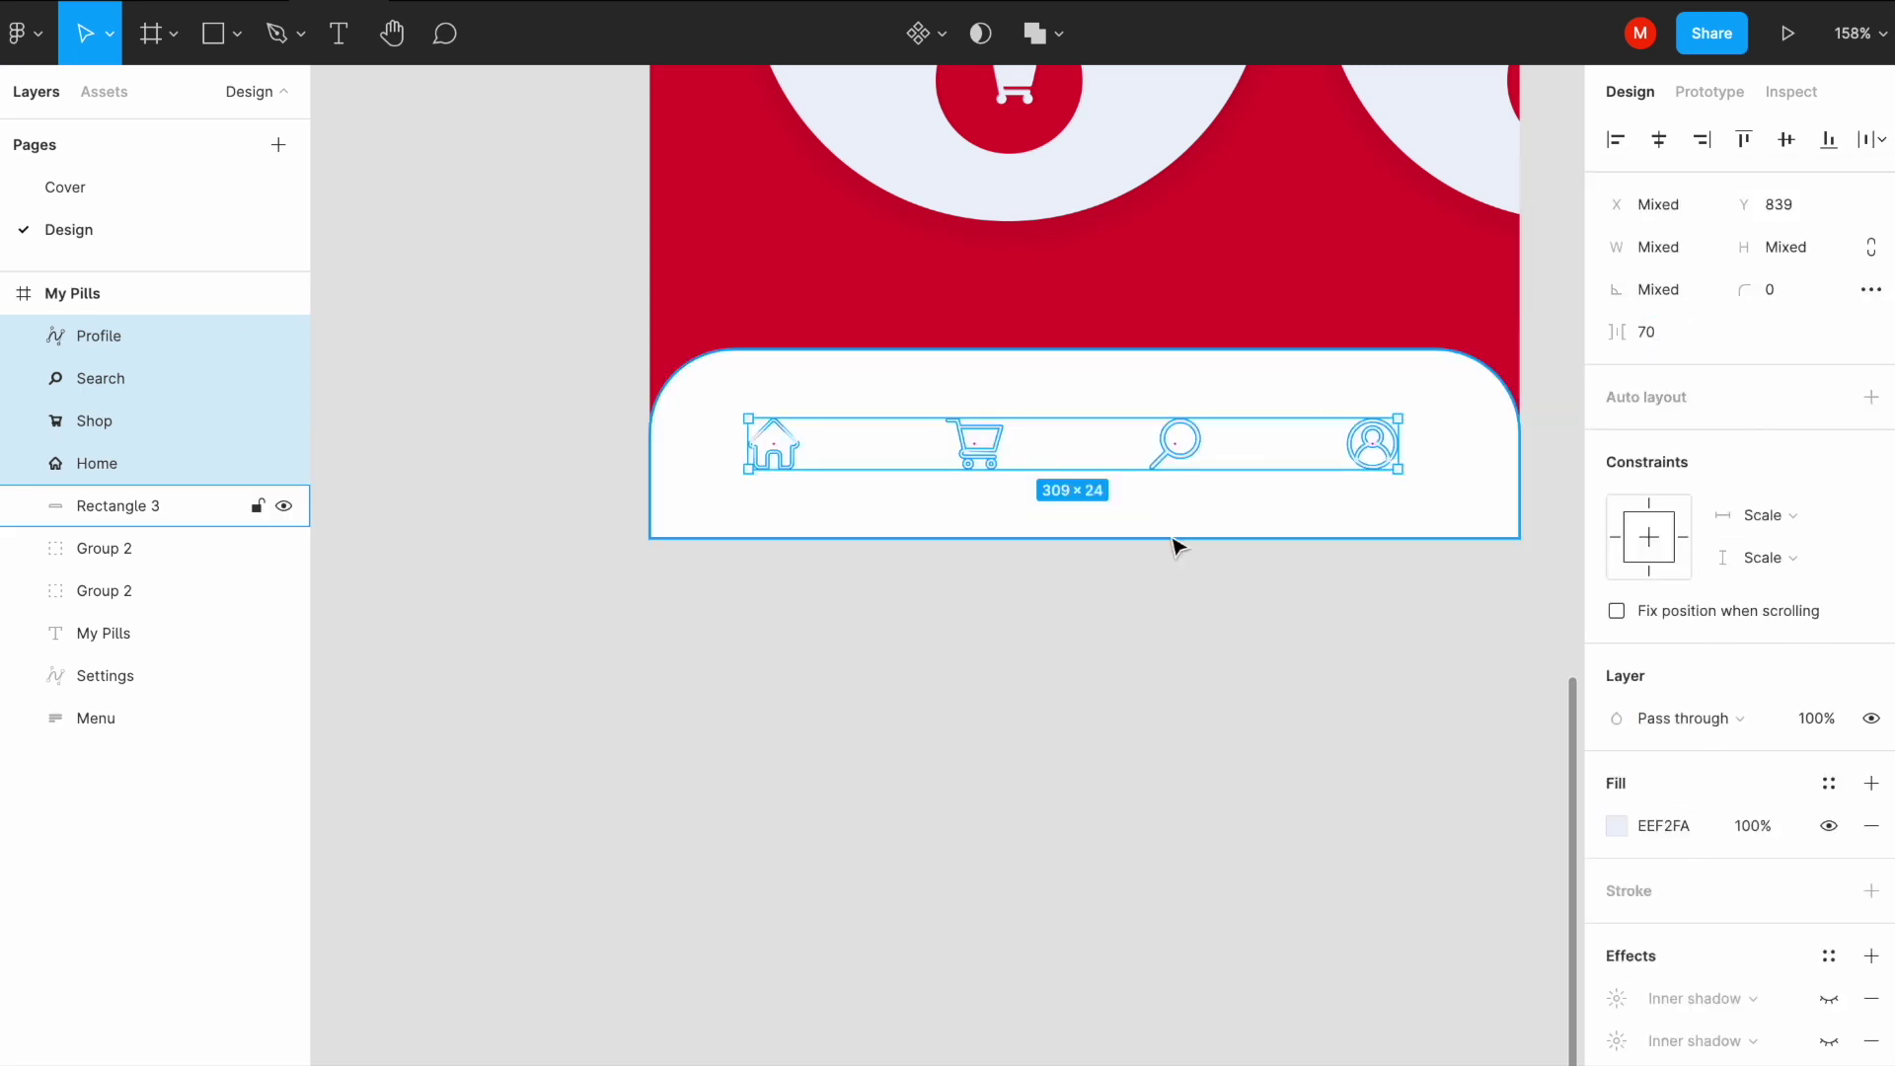
{"action": "left_click_drag", "start_coordinate": [1175, 457], "coordinate": [1187, 461]}
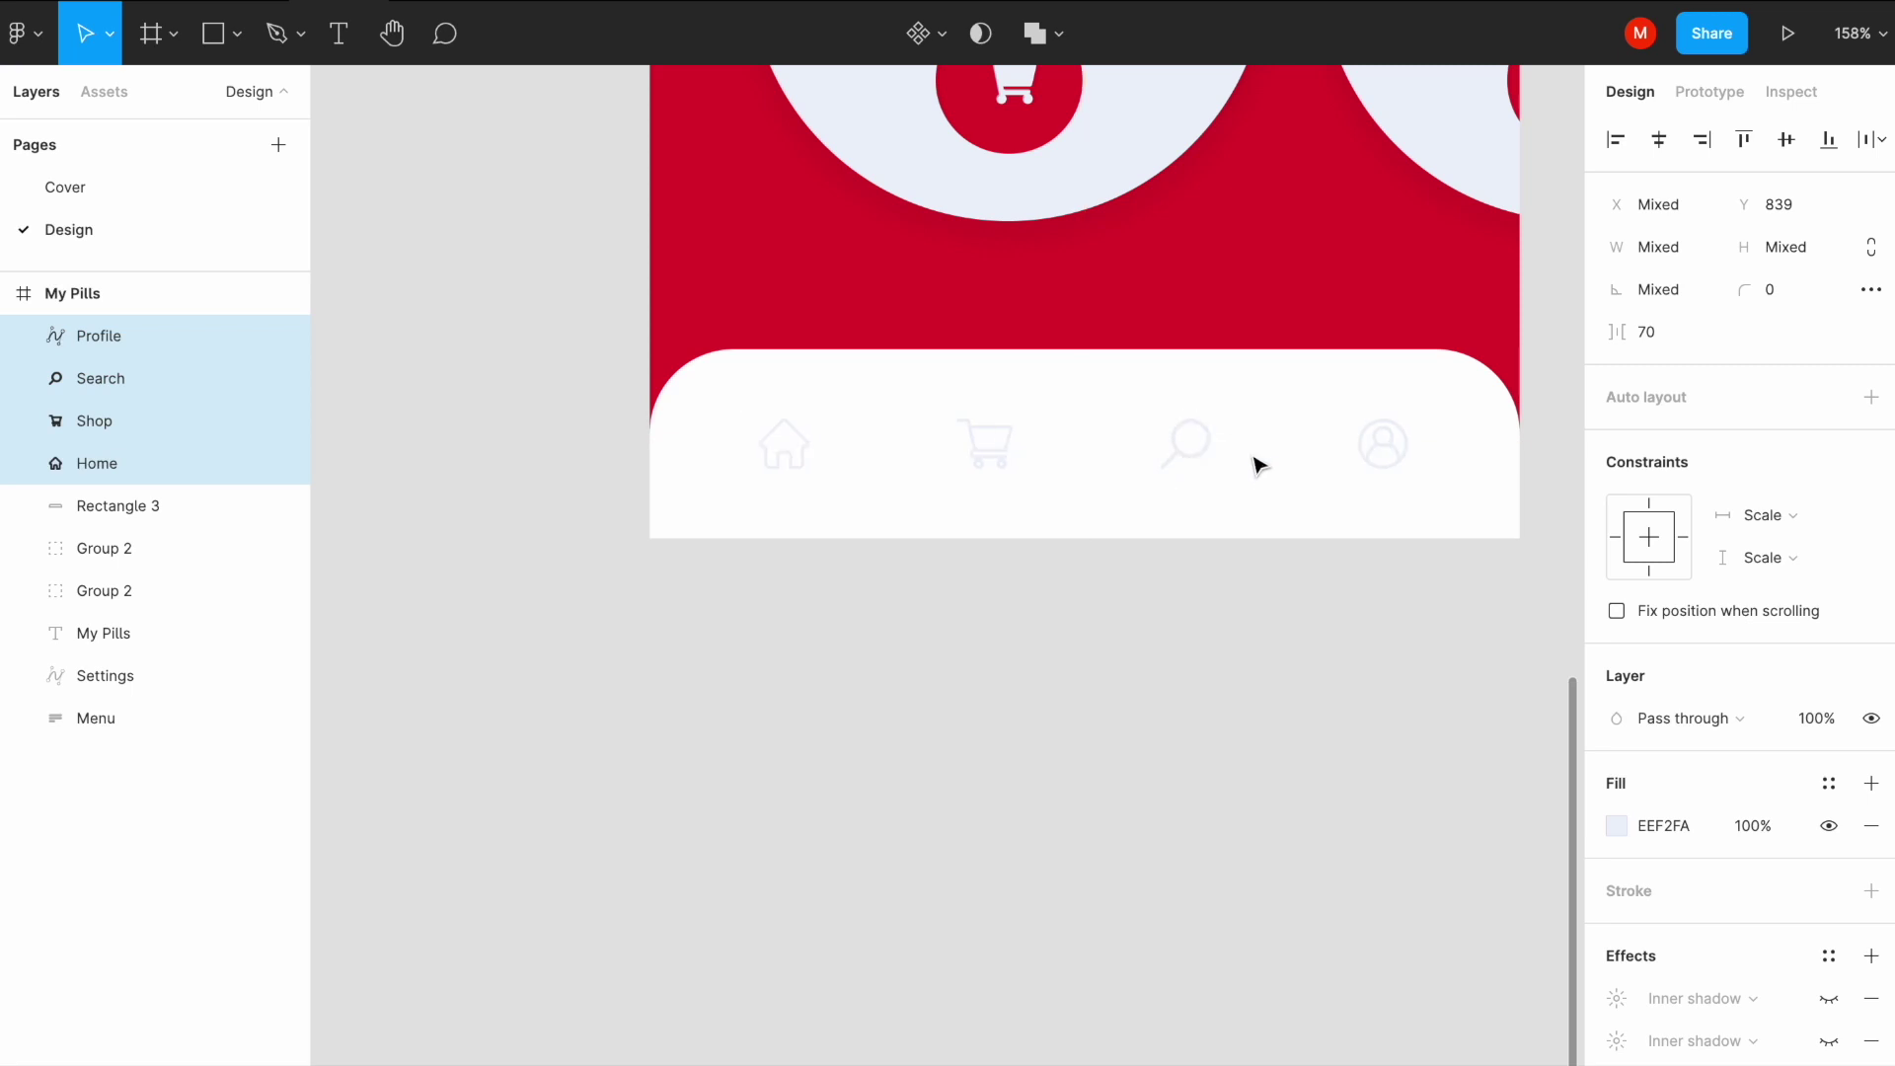
{"action": "left_click", "coordinate": [1826, 999]}
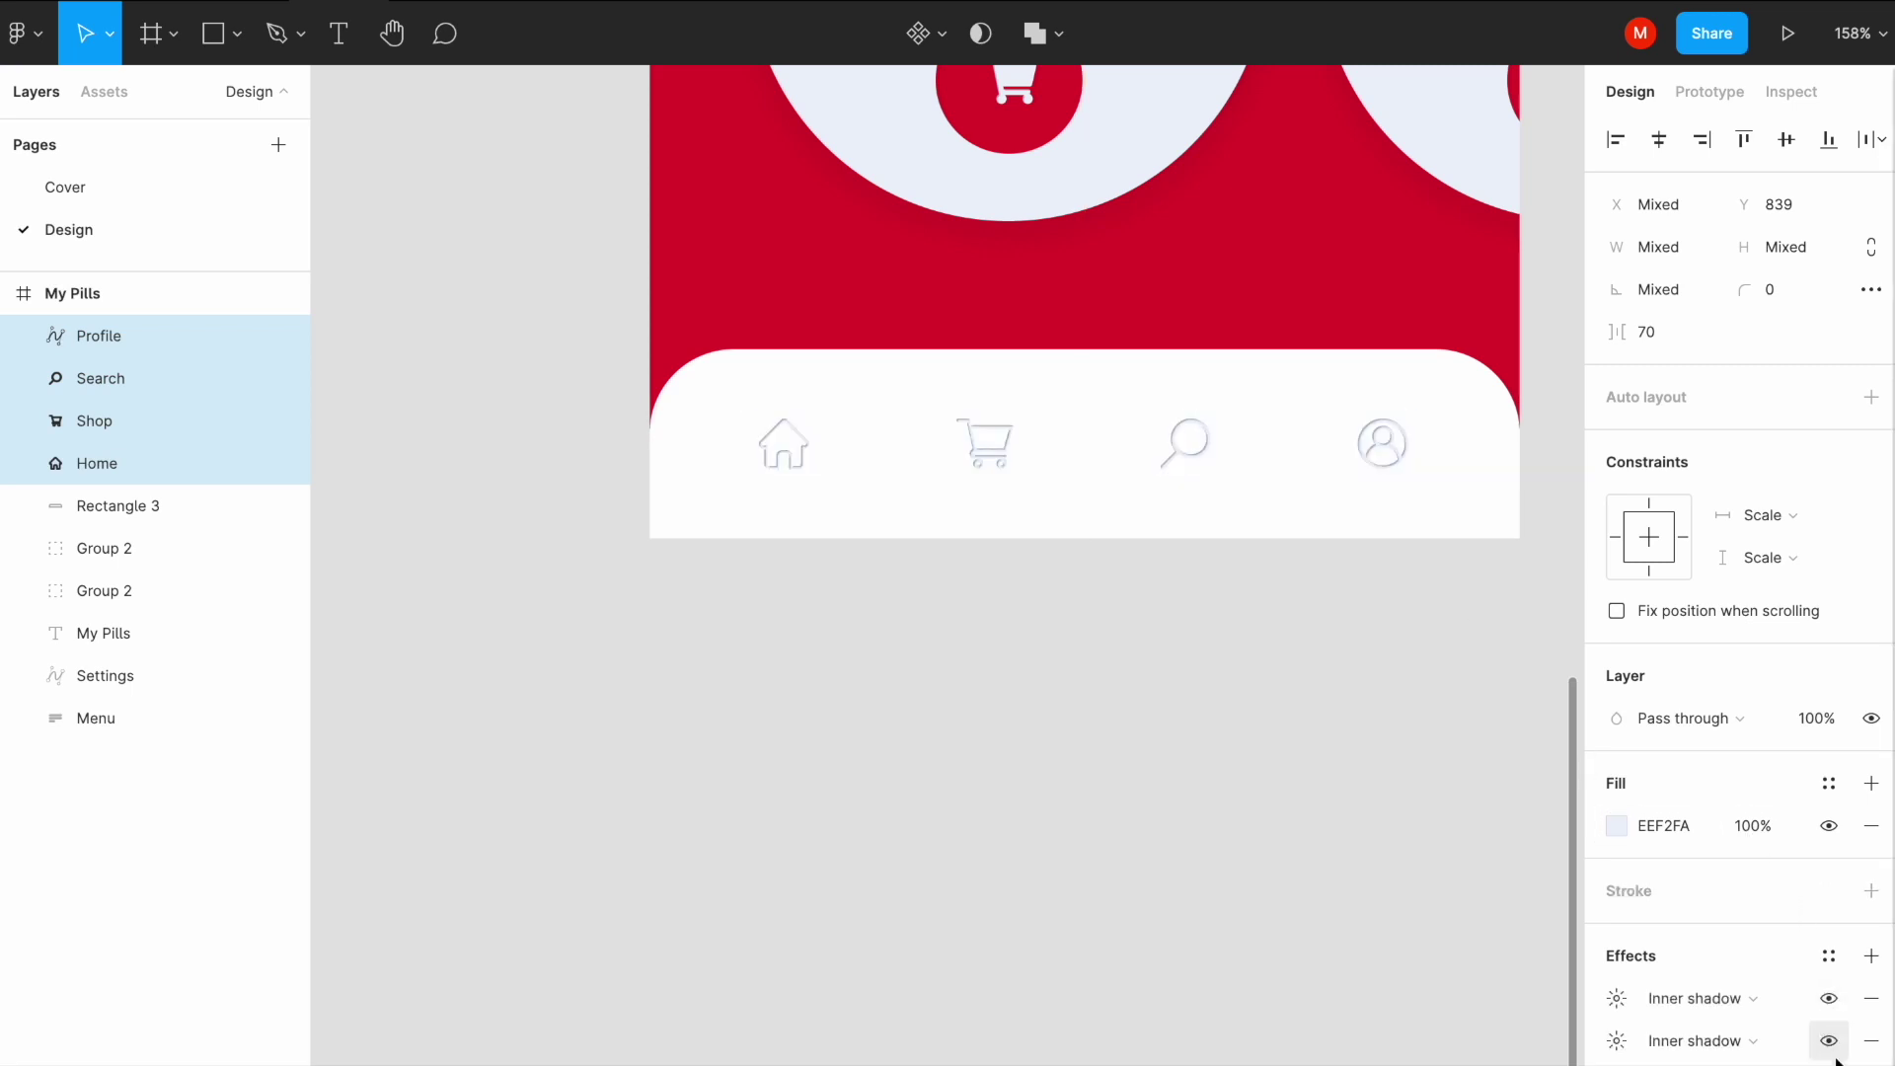
Step: Eyedrop the background red CC3037 as the fill of the four navigation icons
{"action": "left_click", "coordinate": [1617, 825]}
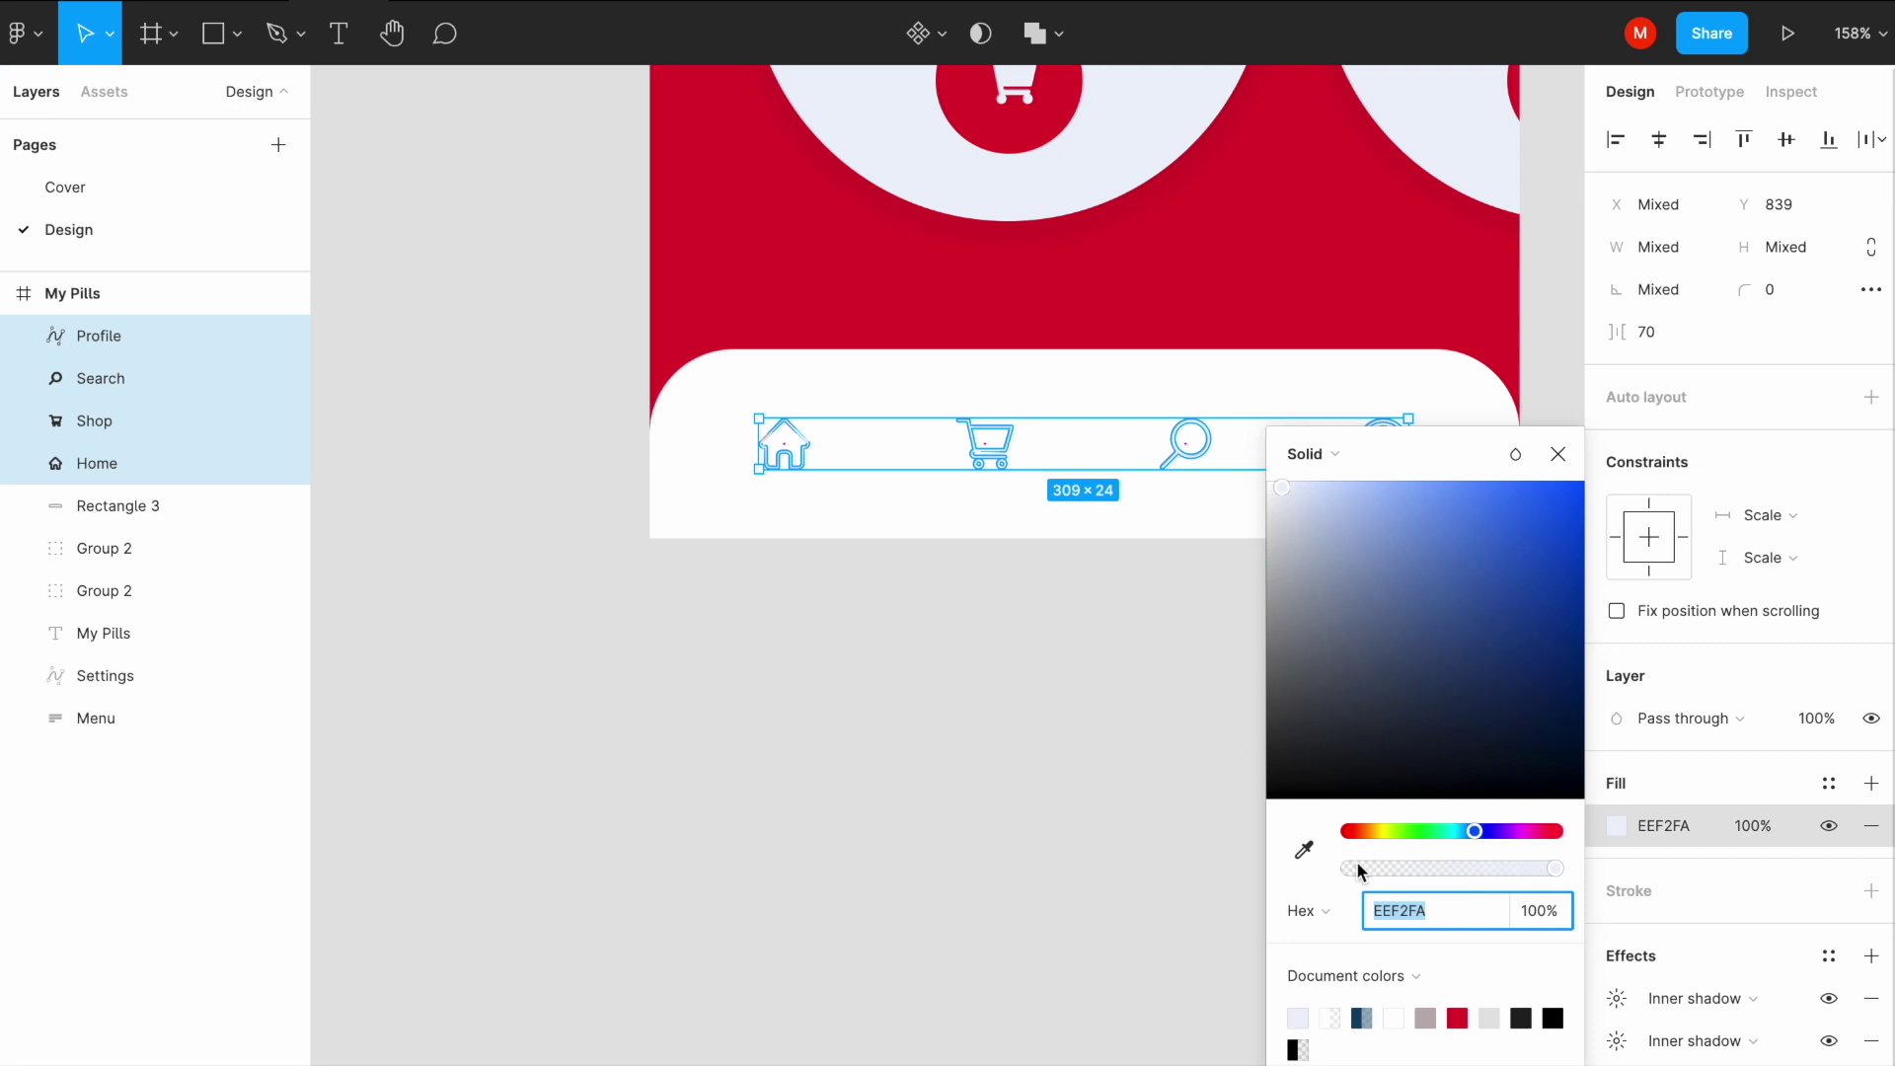
{"action": "left_click", "coordinate": [1305, 850]}
{"action": "left_click", "coordinate": [1454, 195]}
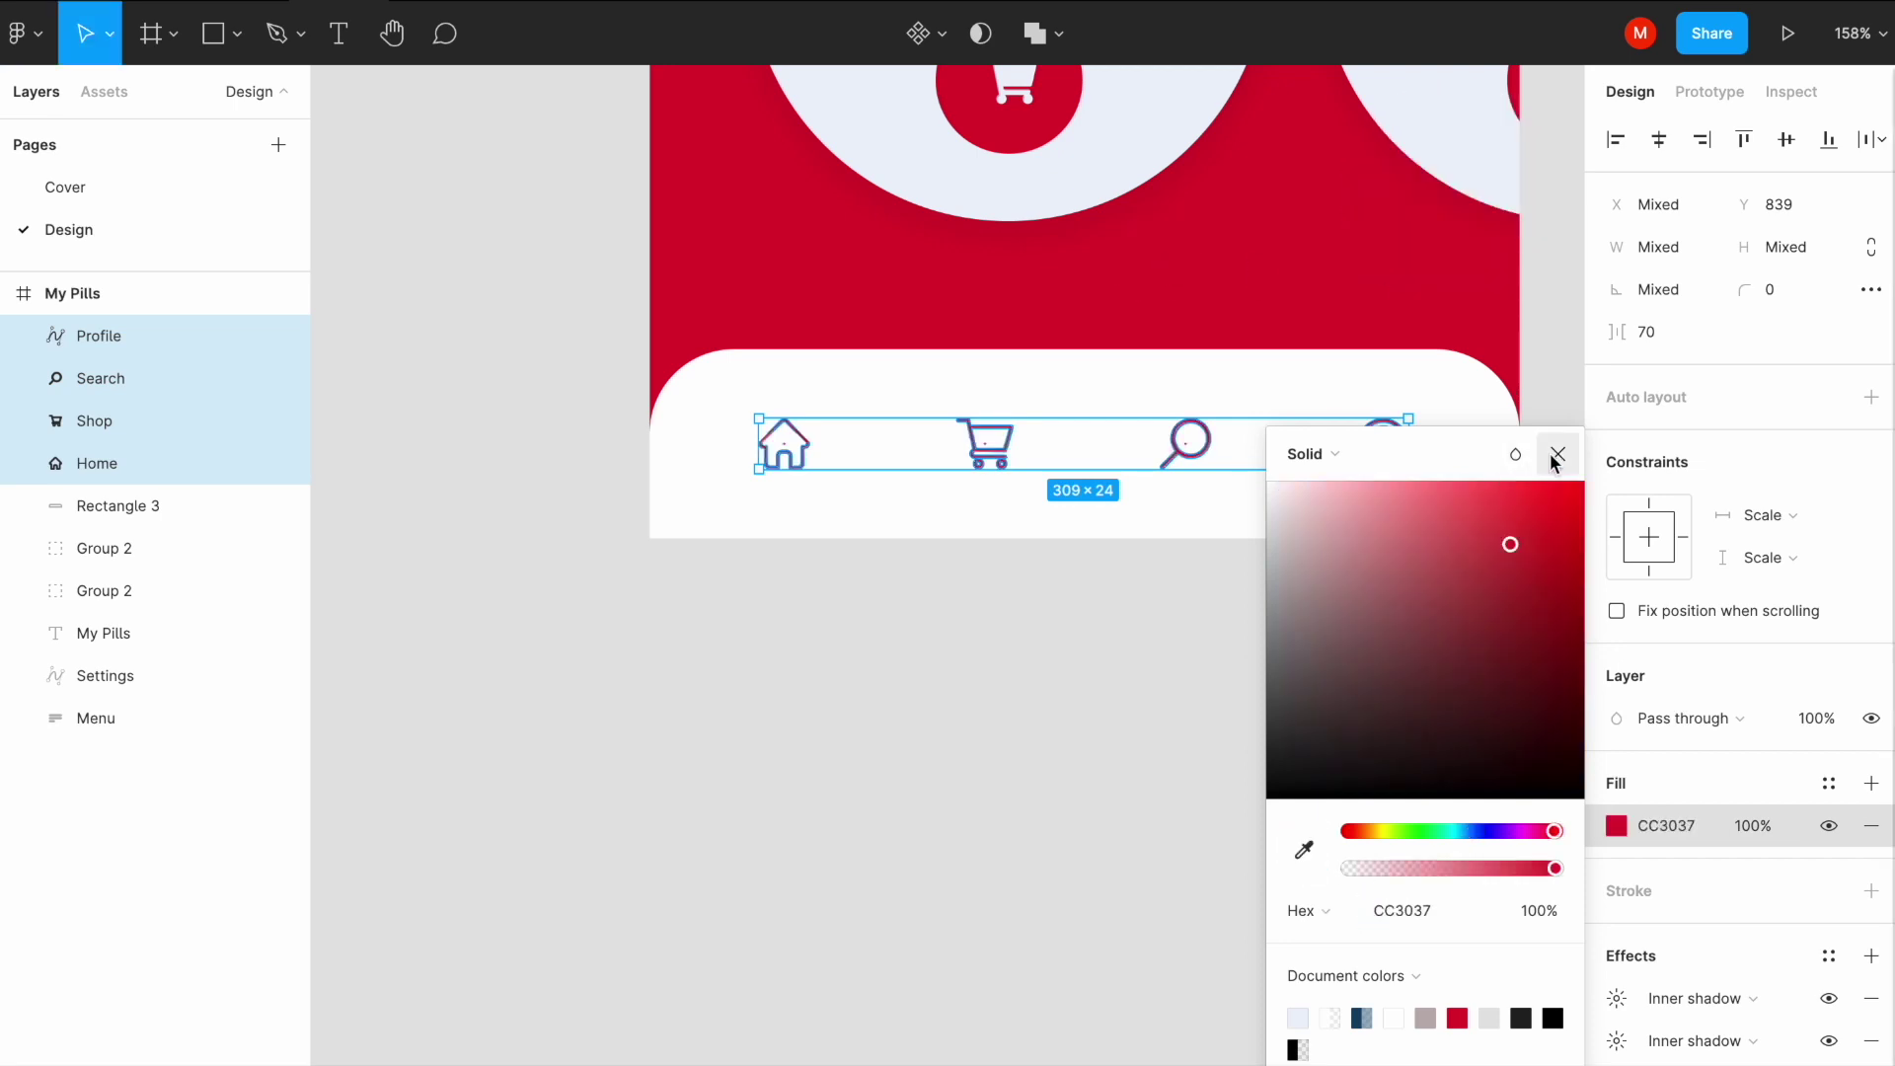
{"action": "left_click", "coordinate": [1556, 454]}
{"action": "left_click", "coordinate": [1209, 621]}
Step: Zoom in on the bottom bar and select the home icon
{"action": "scroll", "coordinate": [1238, 559], "scroll_direction": "up", "scroll_amount": 3}
{"action": "scroll", "coordinate": [1238, 559], "scroll_direction": "up", "scroll_amount": 5}
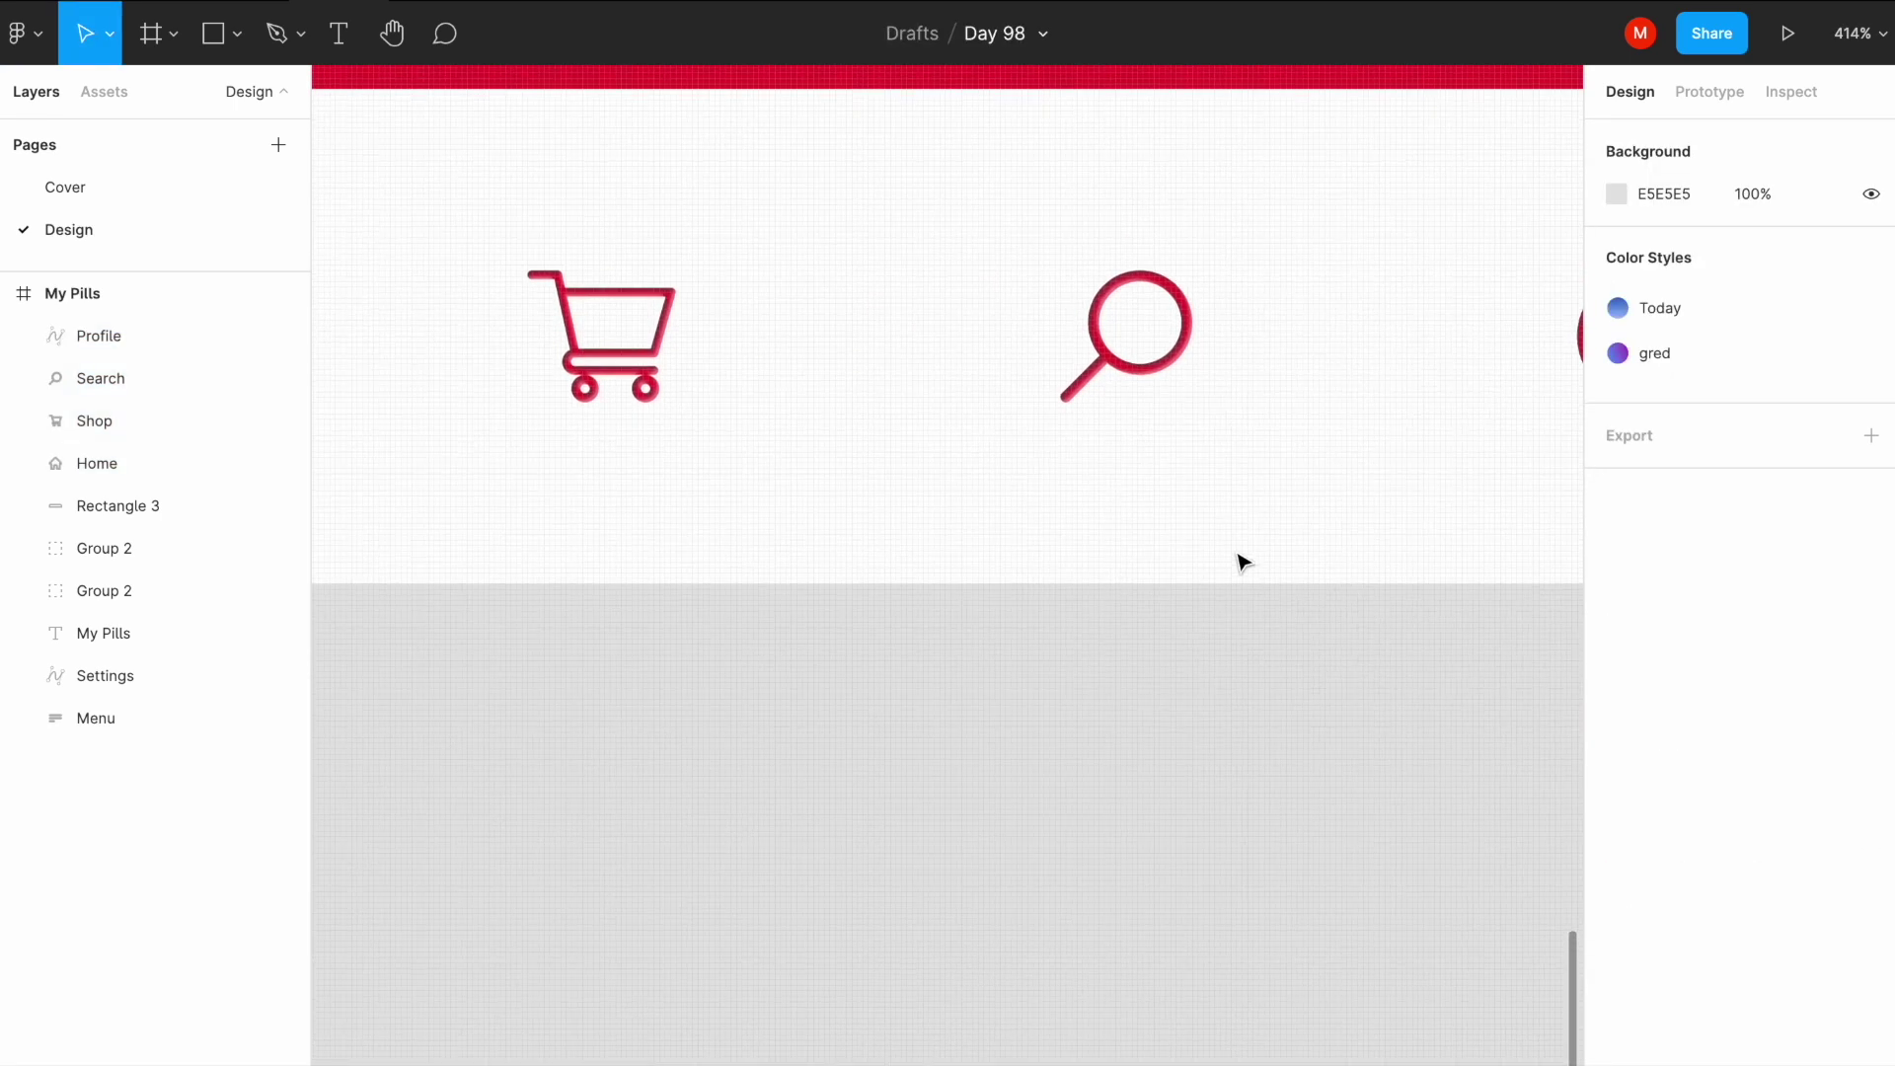
{"action": "scroll", "coordinate": [1239, 558], "scroll_direction": "down", "scroll_amount": 3}
{"action": "scroll", "coordinate": [968, 490], "scroll_direction": "up", "scroll_amount": 3}
{"action": "scroll", "coordinate": [1006, 494], "scroll_direction": "up", "scroll_amount": 3}
{"action": "scroll", "coordinate": [1017, 503], "scroll_direction": "up", "scroll_amount": 3}
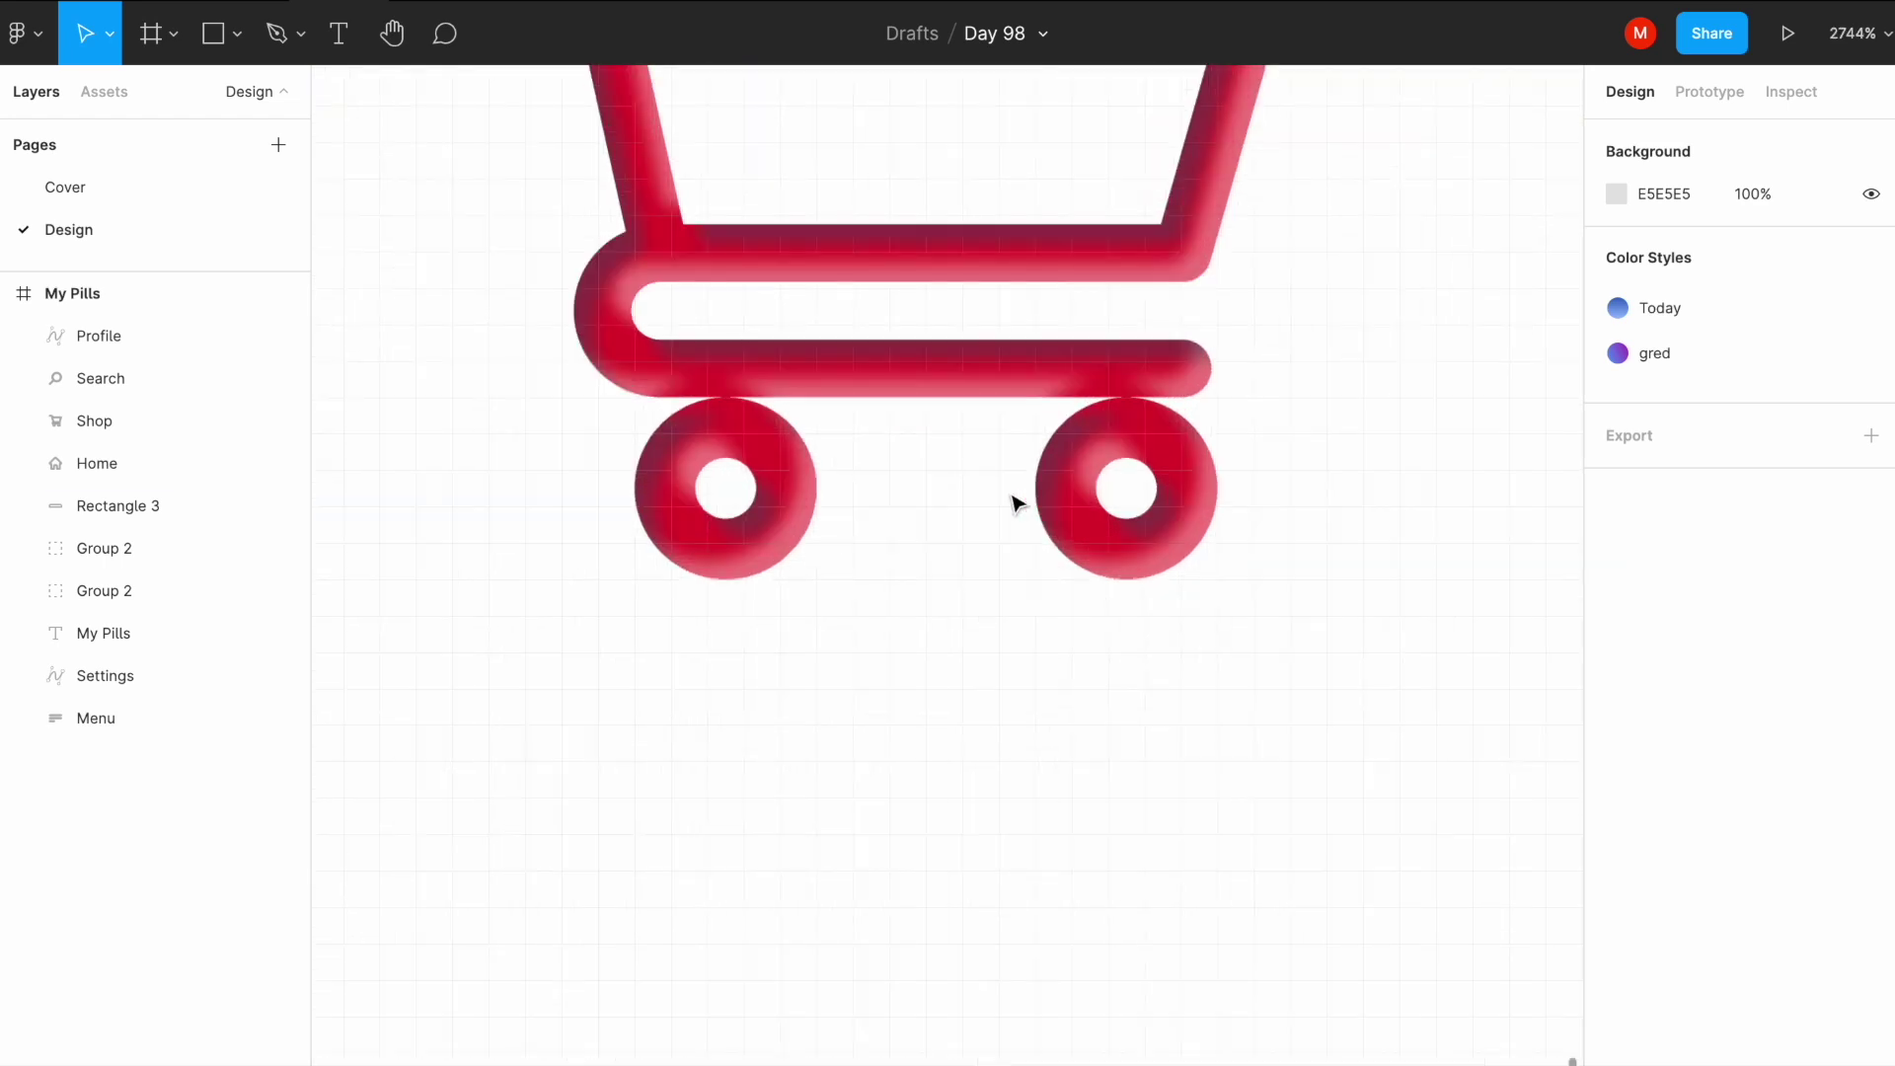
{"action": "scroll", "coordinate": [1016, 503], "scroll_direction": "down", "scroll_amount": 5}
{"action": "scroll", "coordinate": [1016, 503], "scroll_direction": "down", "scroll_amount": 5}
{"action": "scroll", "coordinate": [1017, 503], "scroll_direction": "down", "scroll_amount": 3}
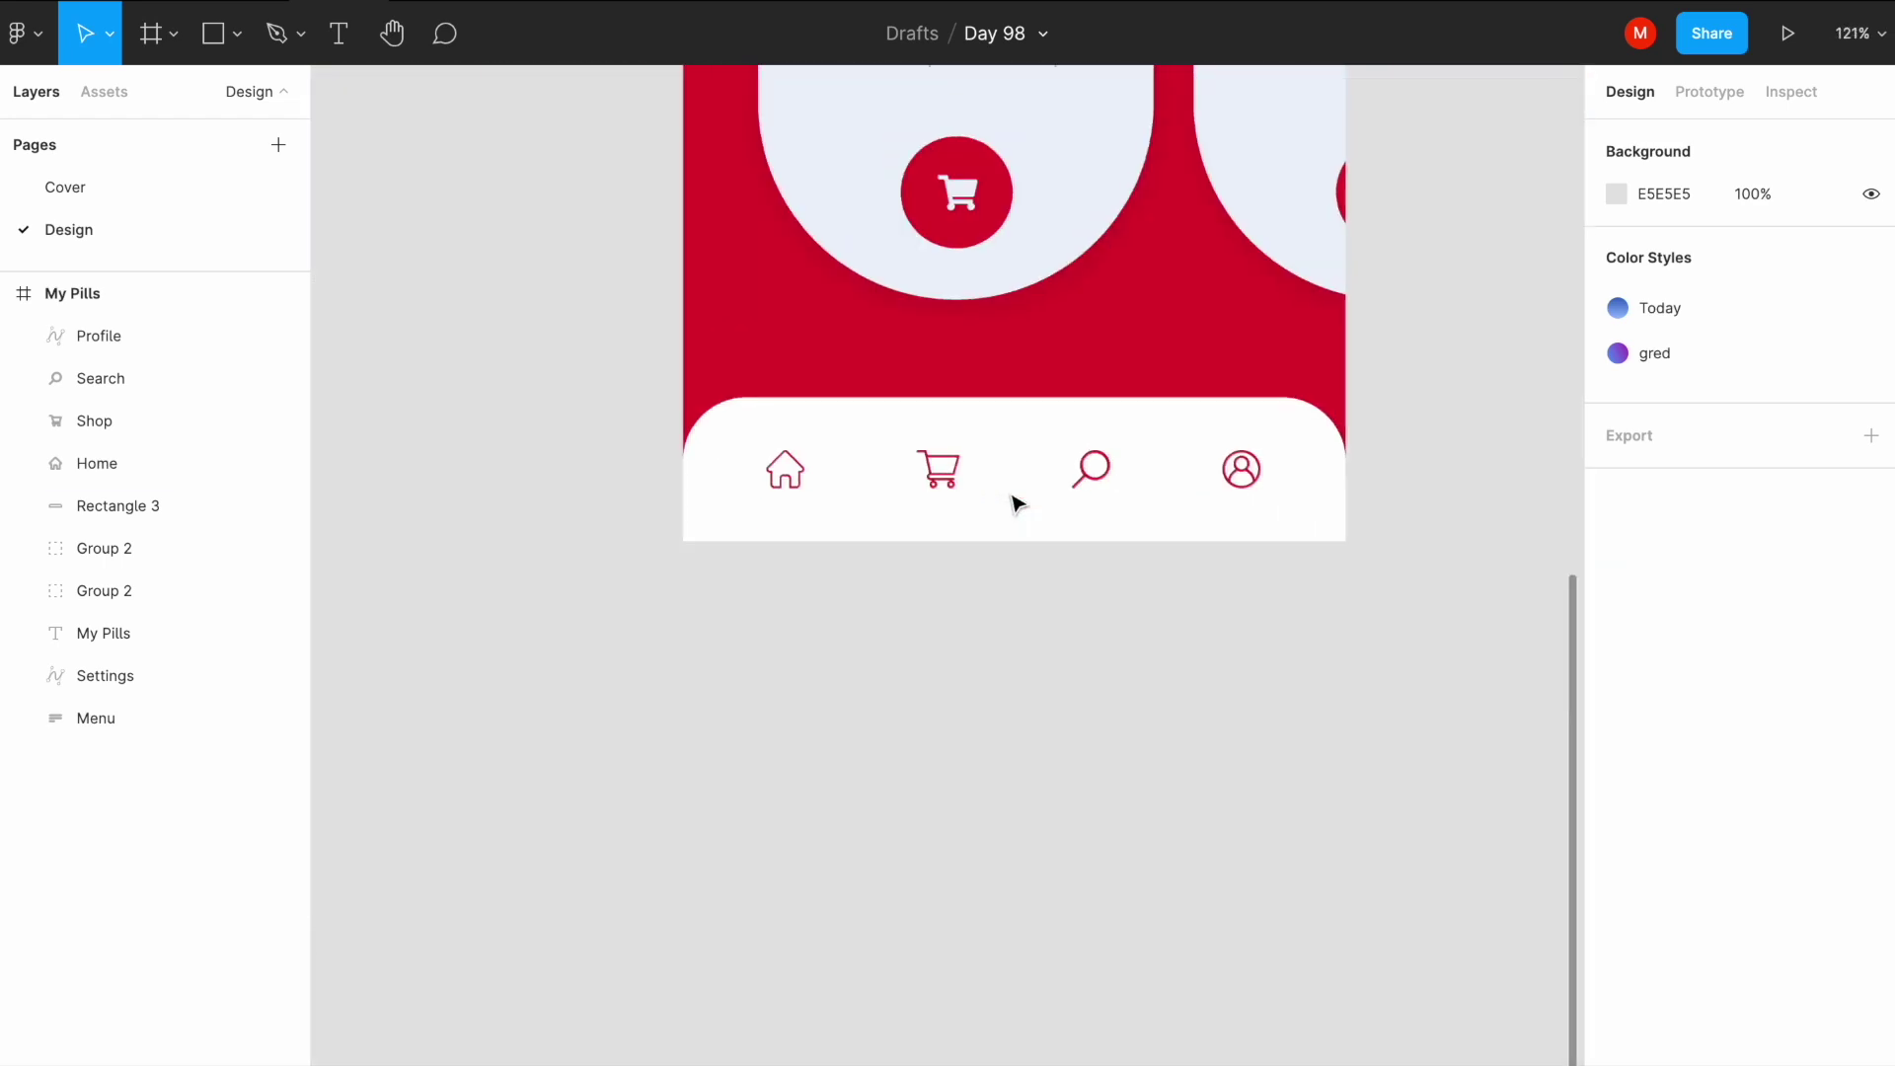
{"action": "scroll", "coordinate": [1016, 503], "scroll_direction": "down", "scroll_amount": 2}
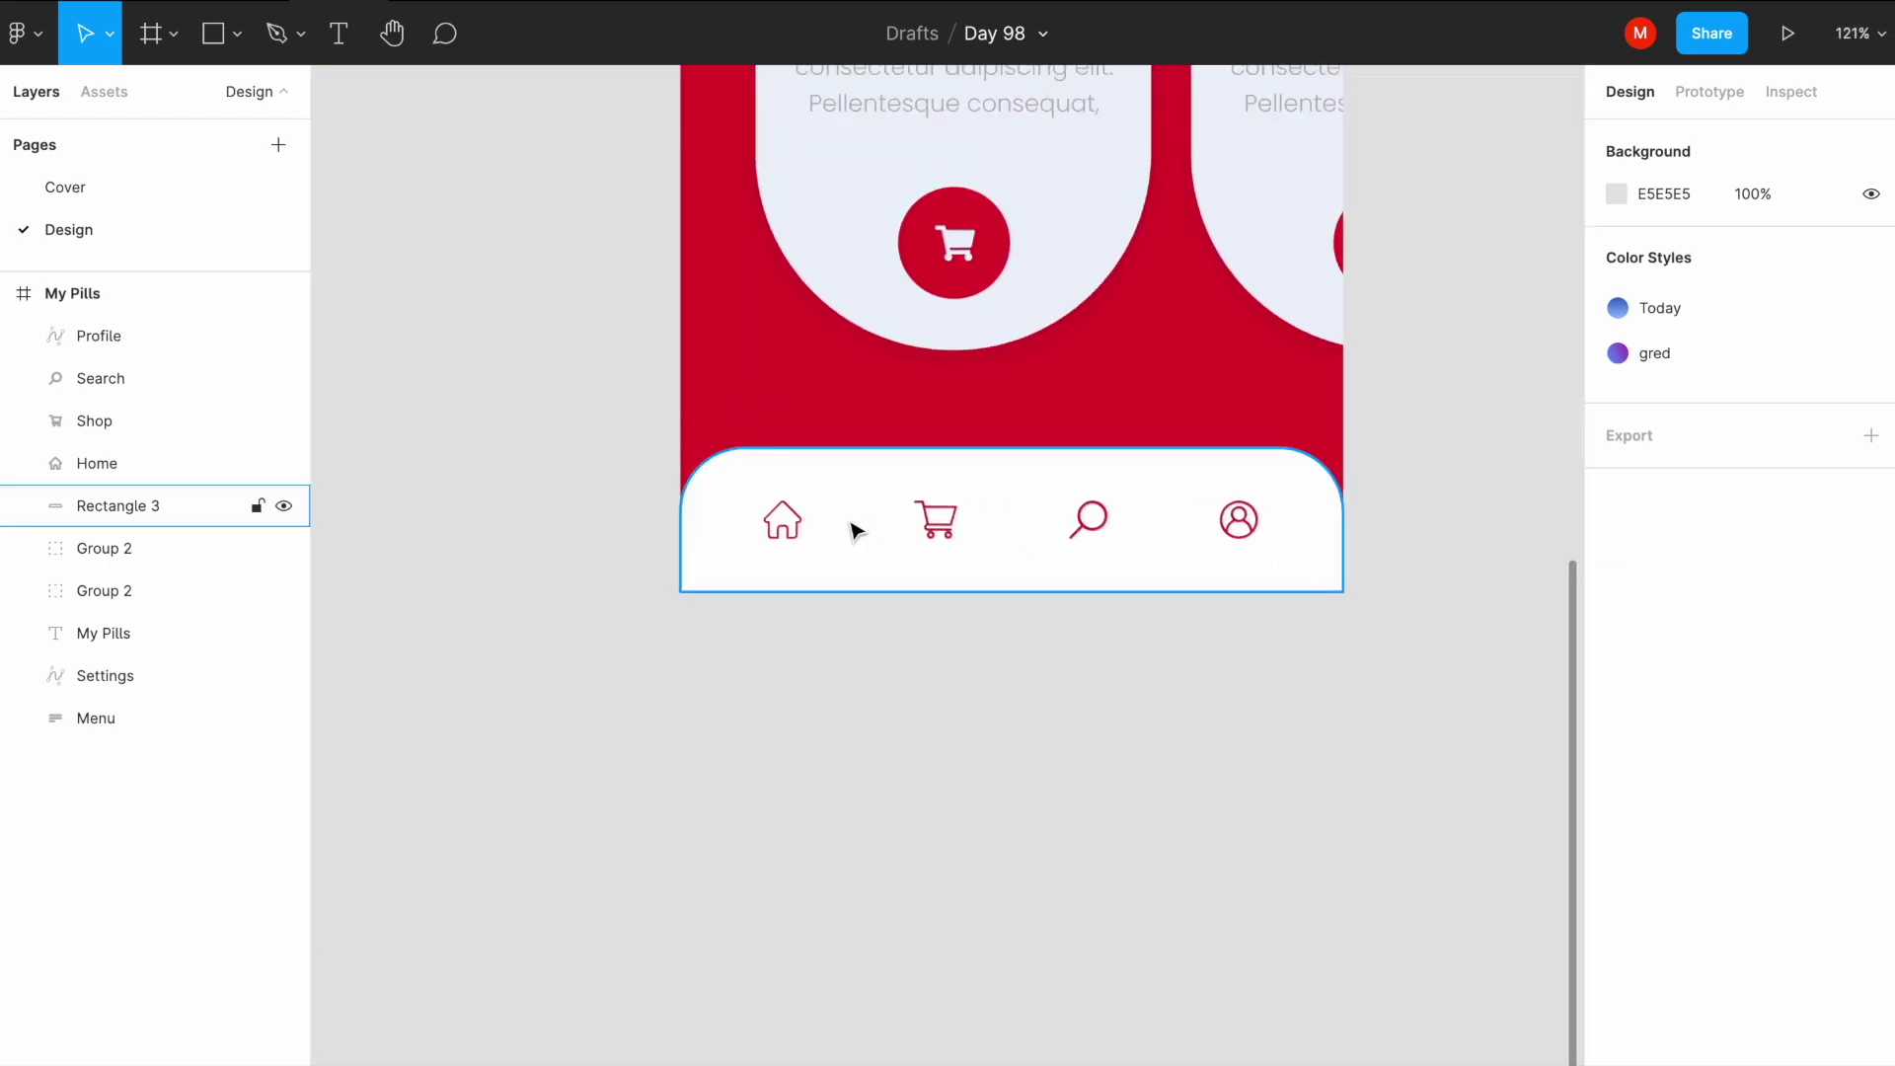
{"action": "scroll", "coordinate": [849, 528], "scroll_direction": "up", "scroll_amount": 5}
{"action": "left_click", "coordinate": [689, 599]}
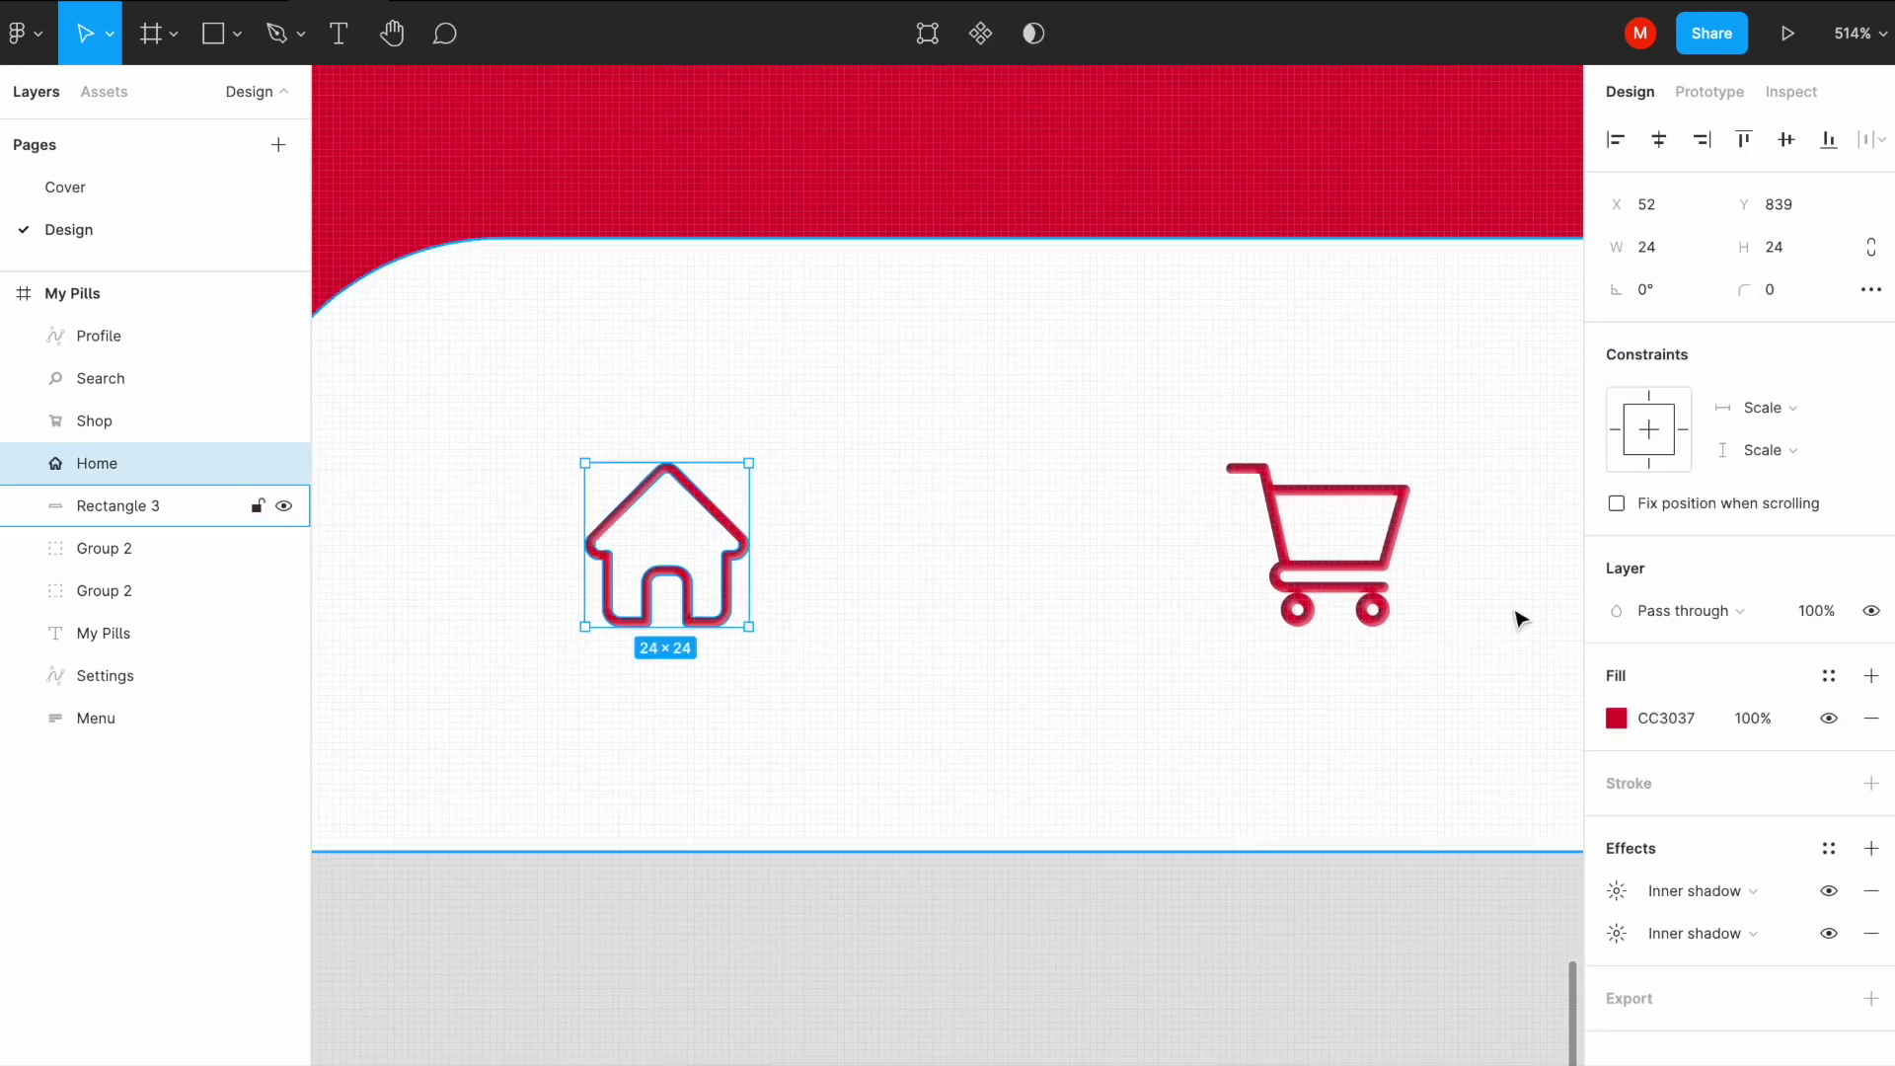
Step: Draw a rectangle over the home icon with corner radius 10, sized 60 by 60
{"action": "left_click", "coordinate": [217, 37]}
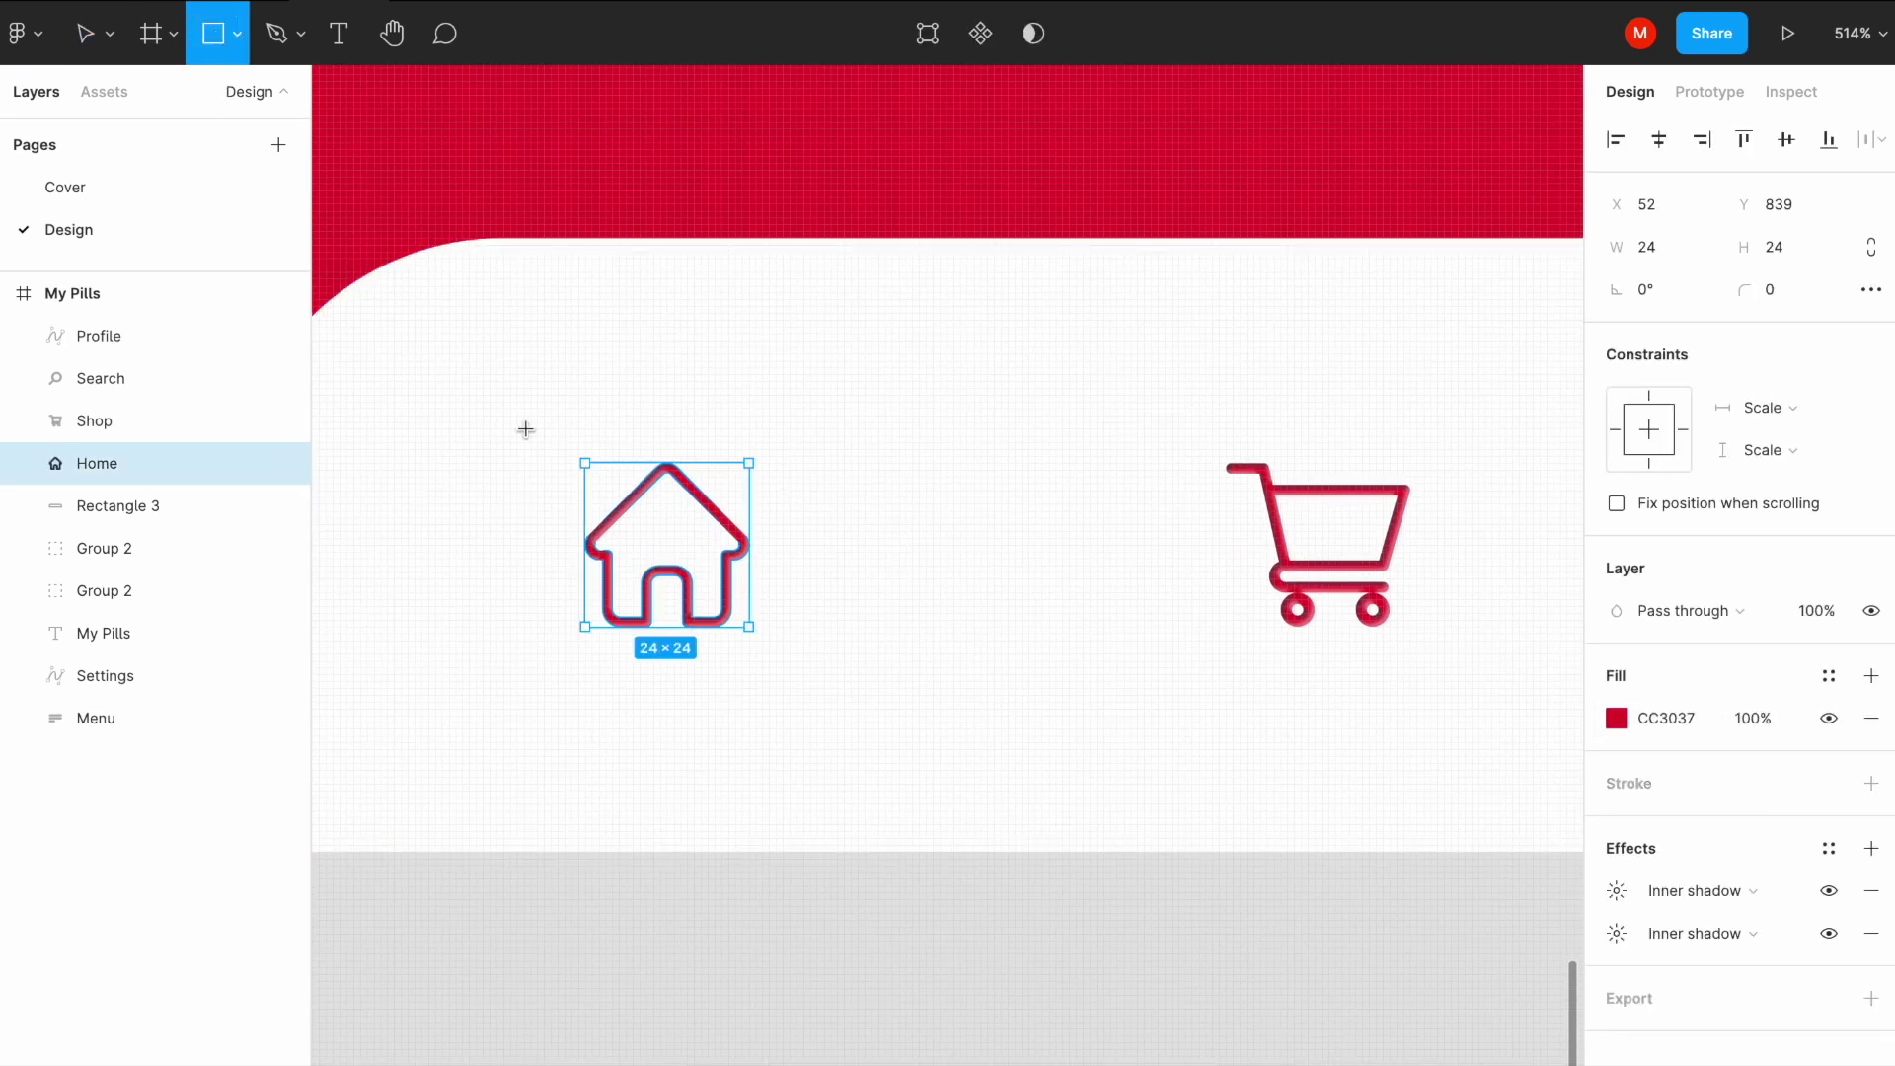
{"action": "left_click_drag", "start_coordinate": [470, 367], "coordinate": [882, 763]}
{"action": "left_click", "coordinate": [1780, 288]}
{"action": "type", "text": "10"}
{"action": "key", "text": "Return"}
{"action": "left_click", "coordinate": [1880, 244]}
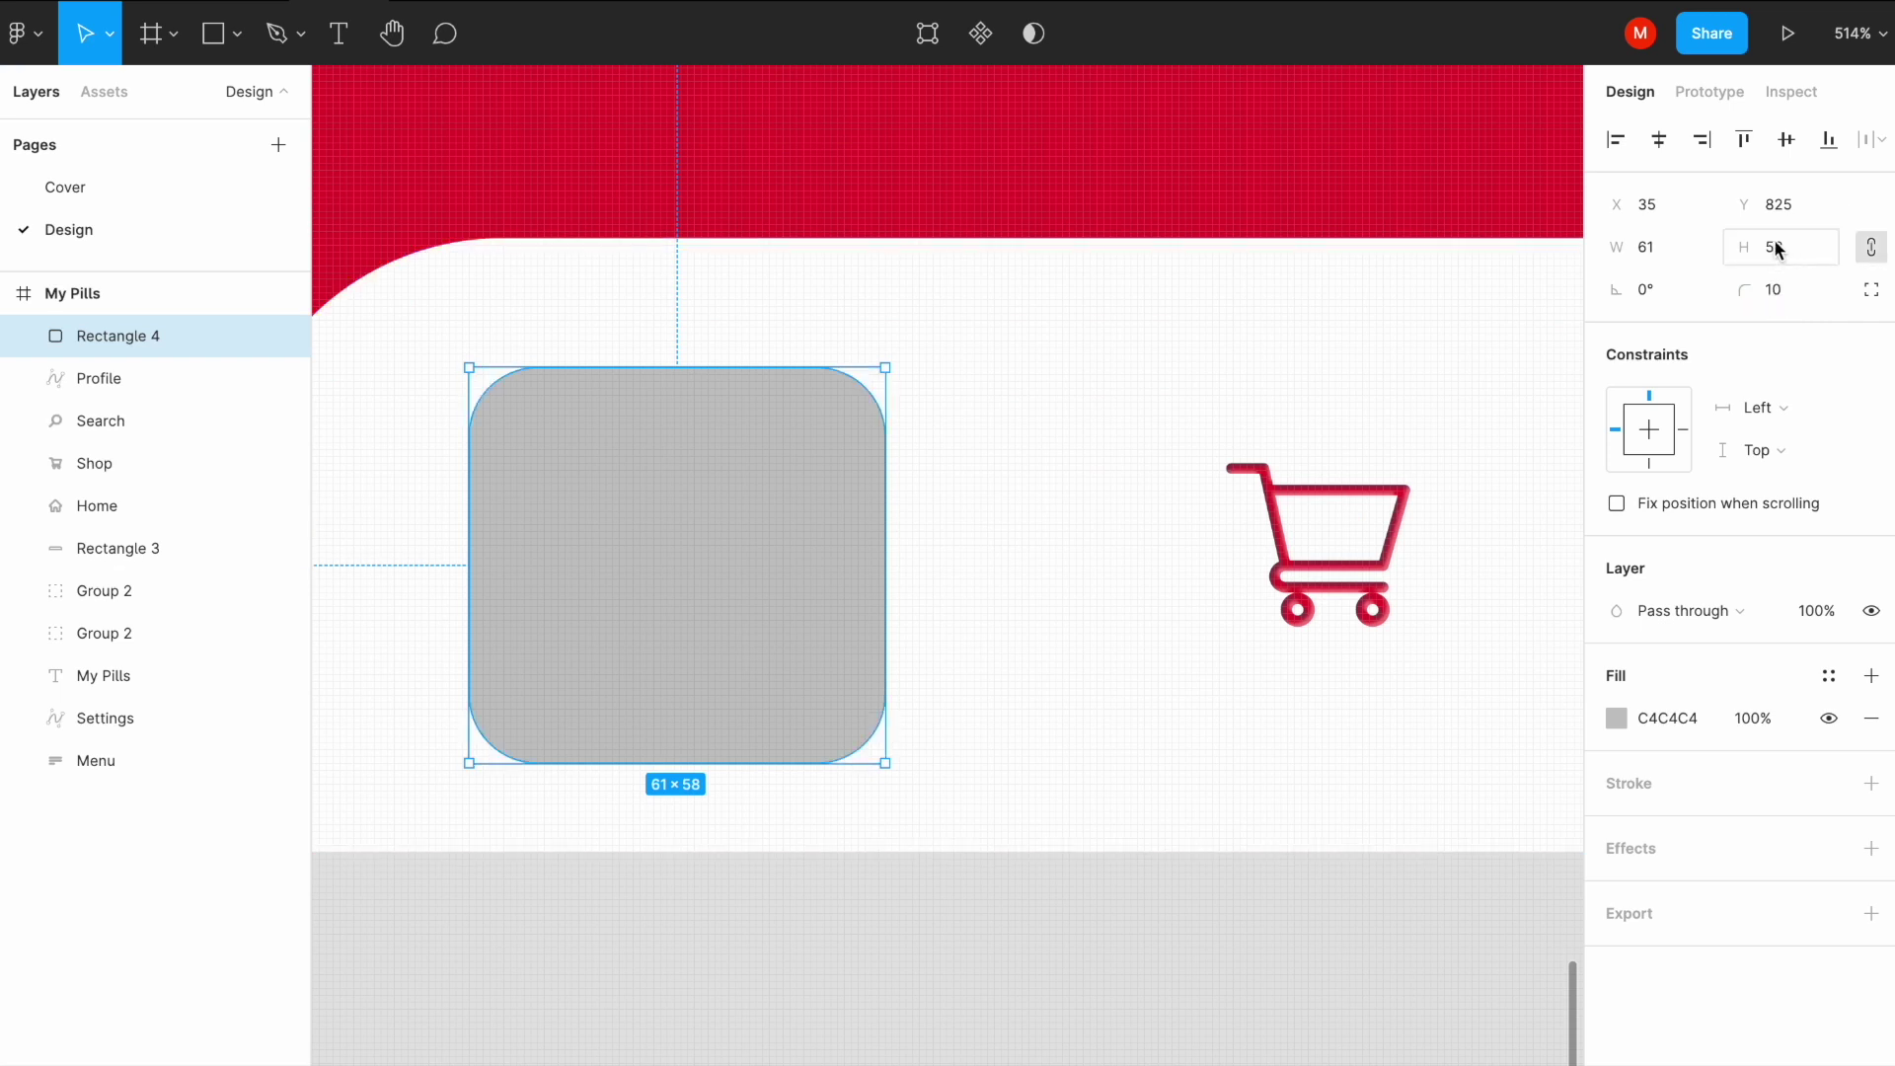
{"action": "left_click", "coordinate": [1872, 247]}
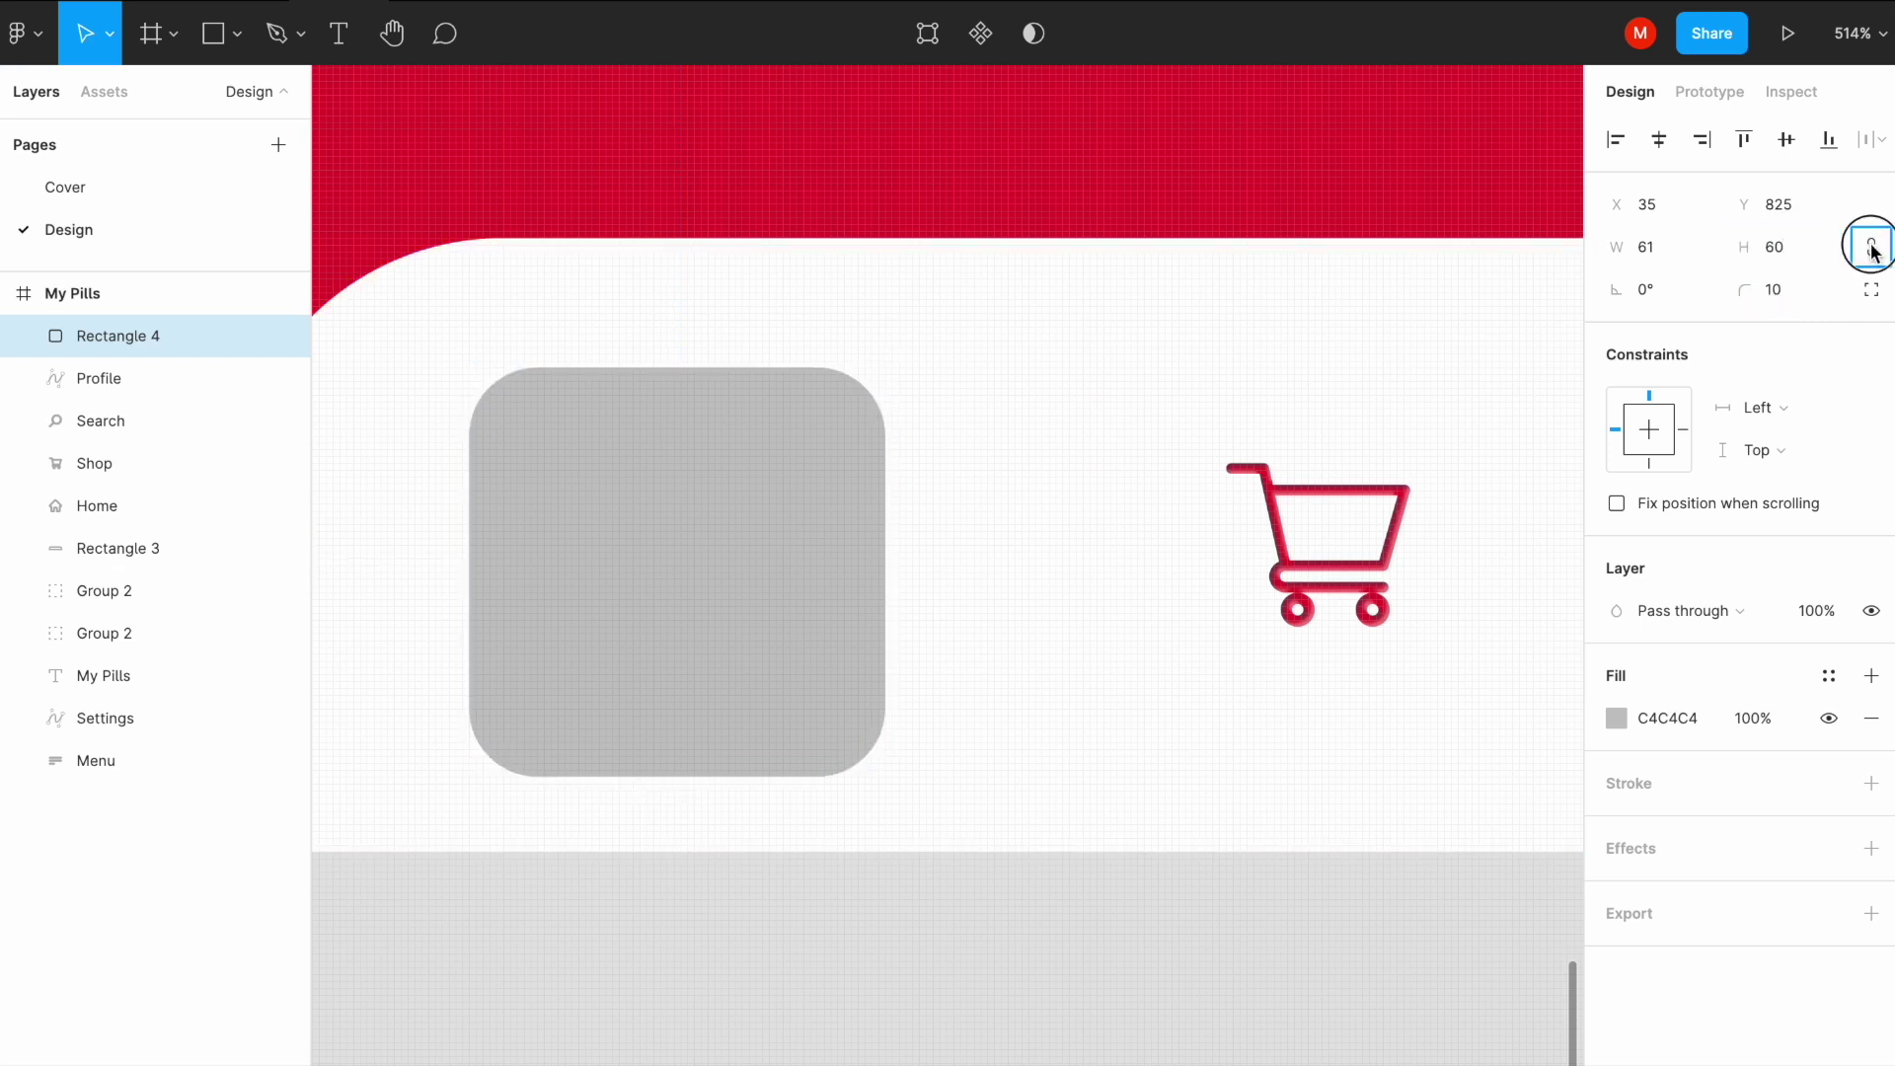
{"action": "type", "text": "6"}
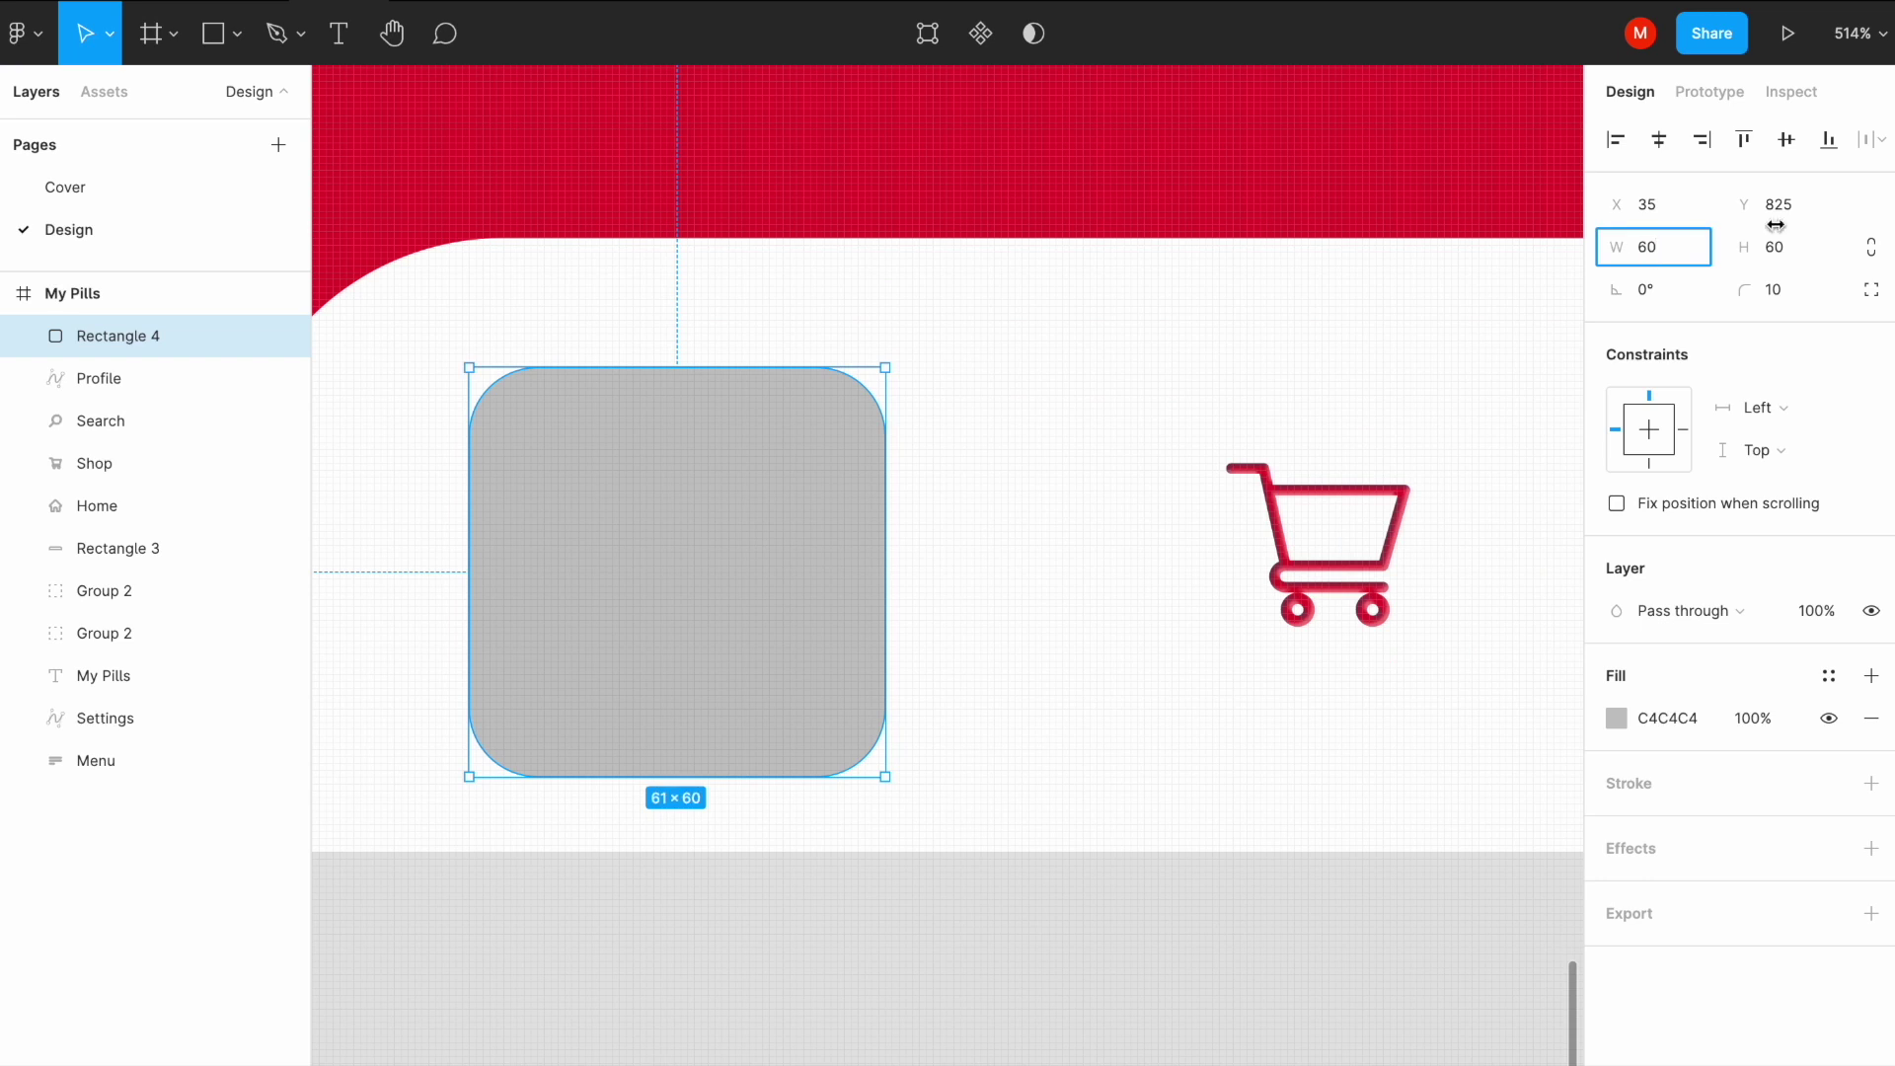
{"action": "left_click", "coordinate": [1872, 247]}
Step: Put the square below the Home layer, centre it on the house and fill it red CC3037
{"action": "double_click", "coordinate": [719, 520]}
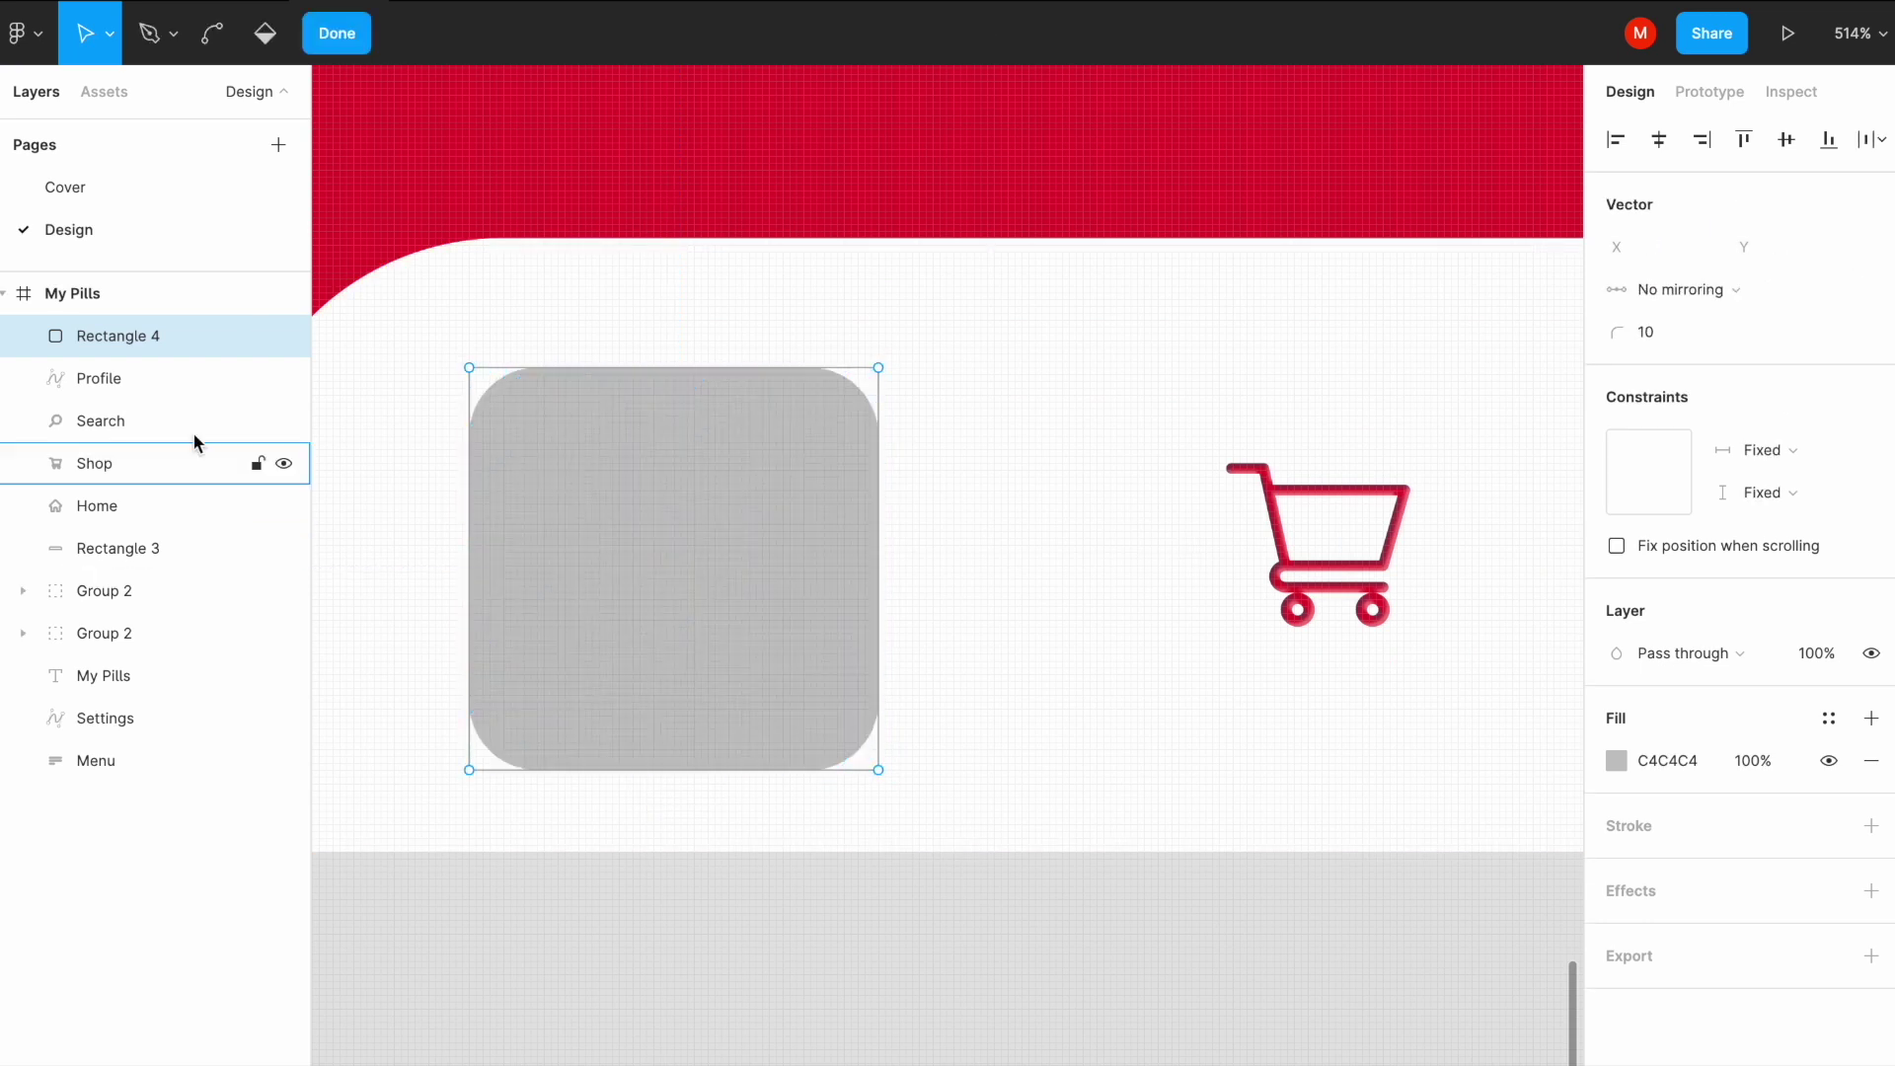
{"action": "left_click_drag", "start_coordinate": [117, 352], "coordinate": [115, 515]}
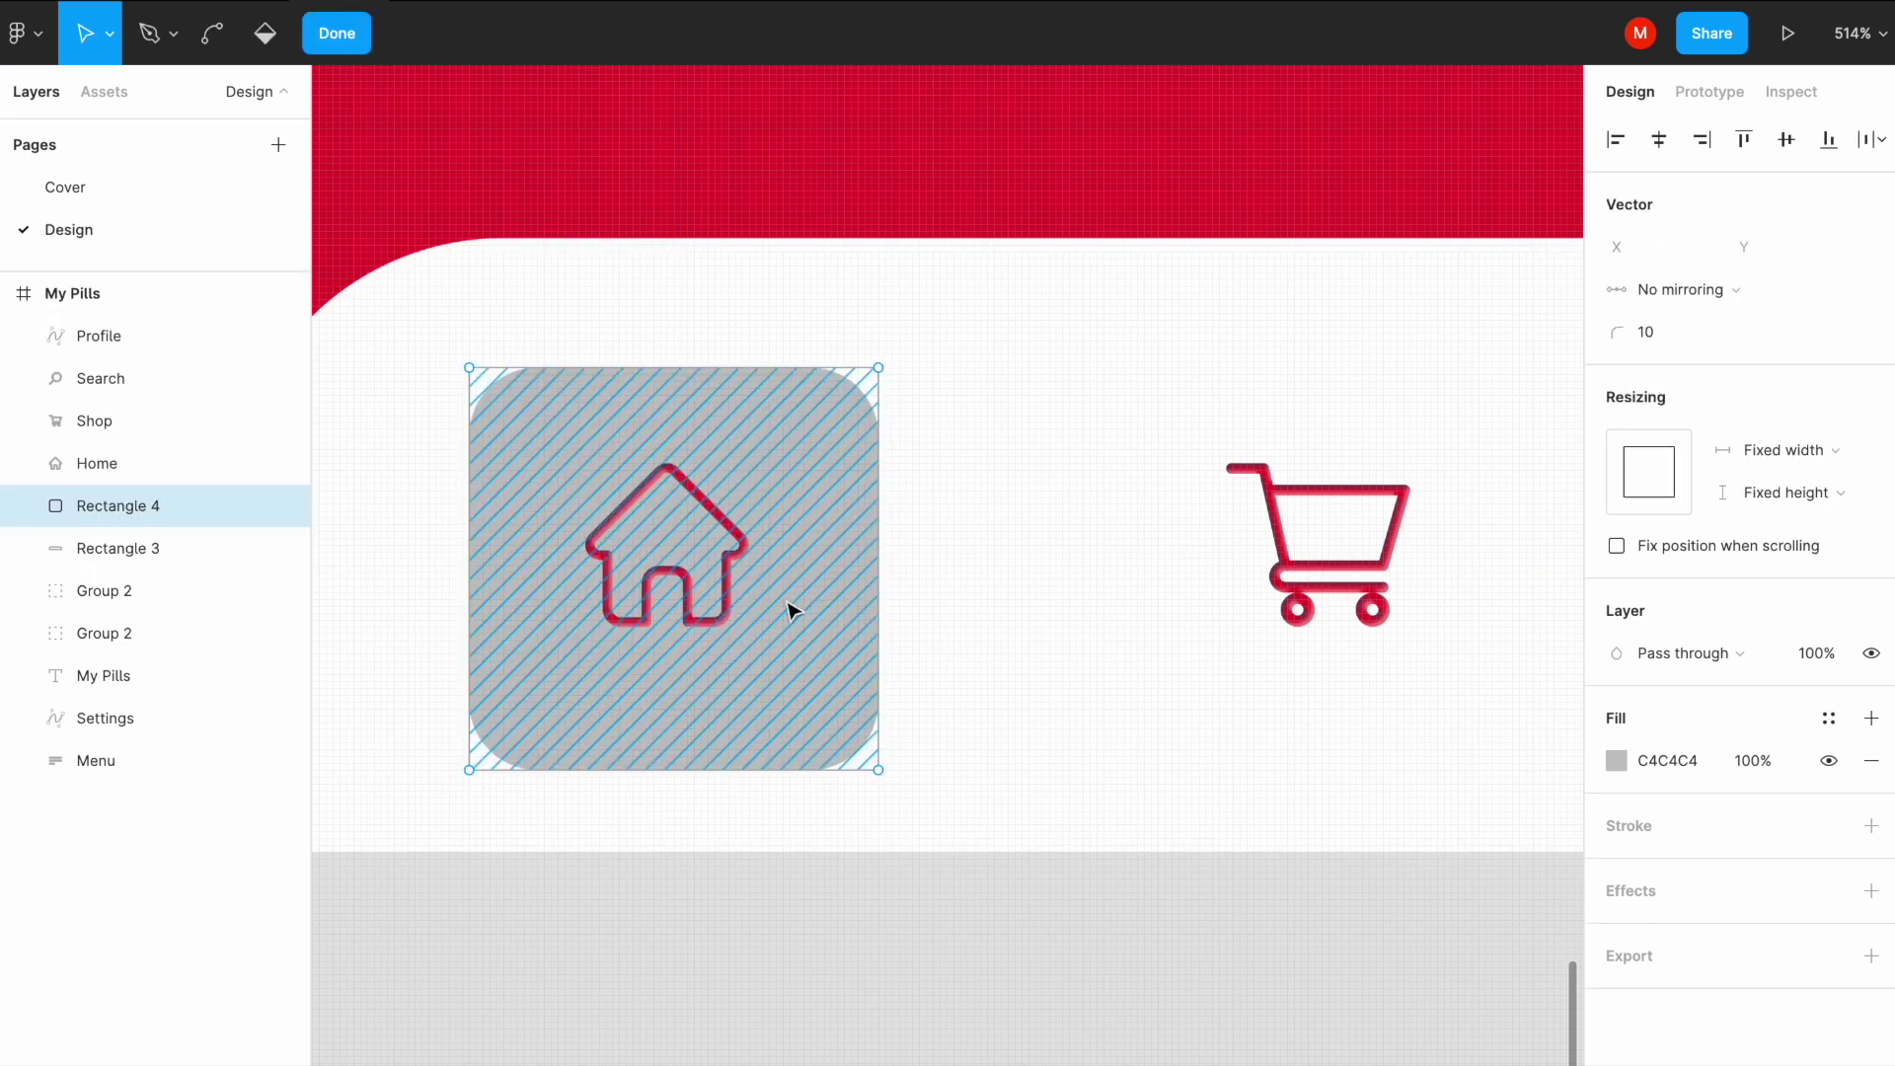
{"action": "key", "text": "Escape"}
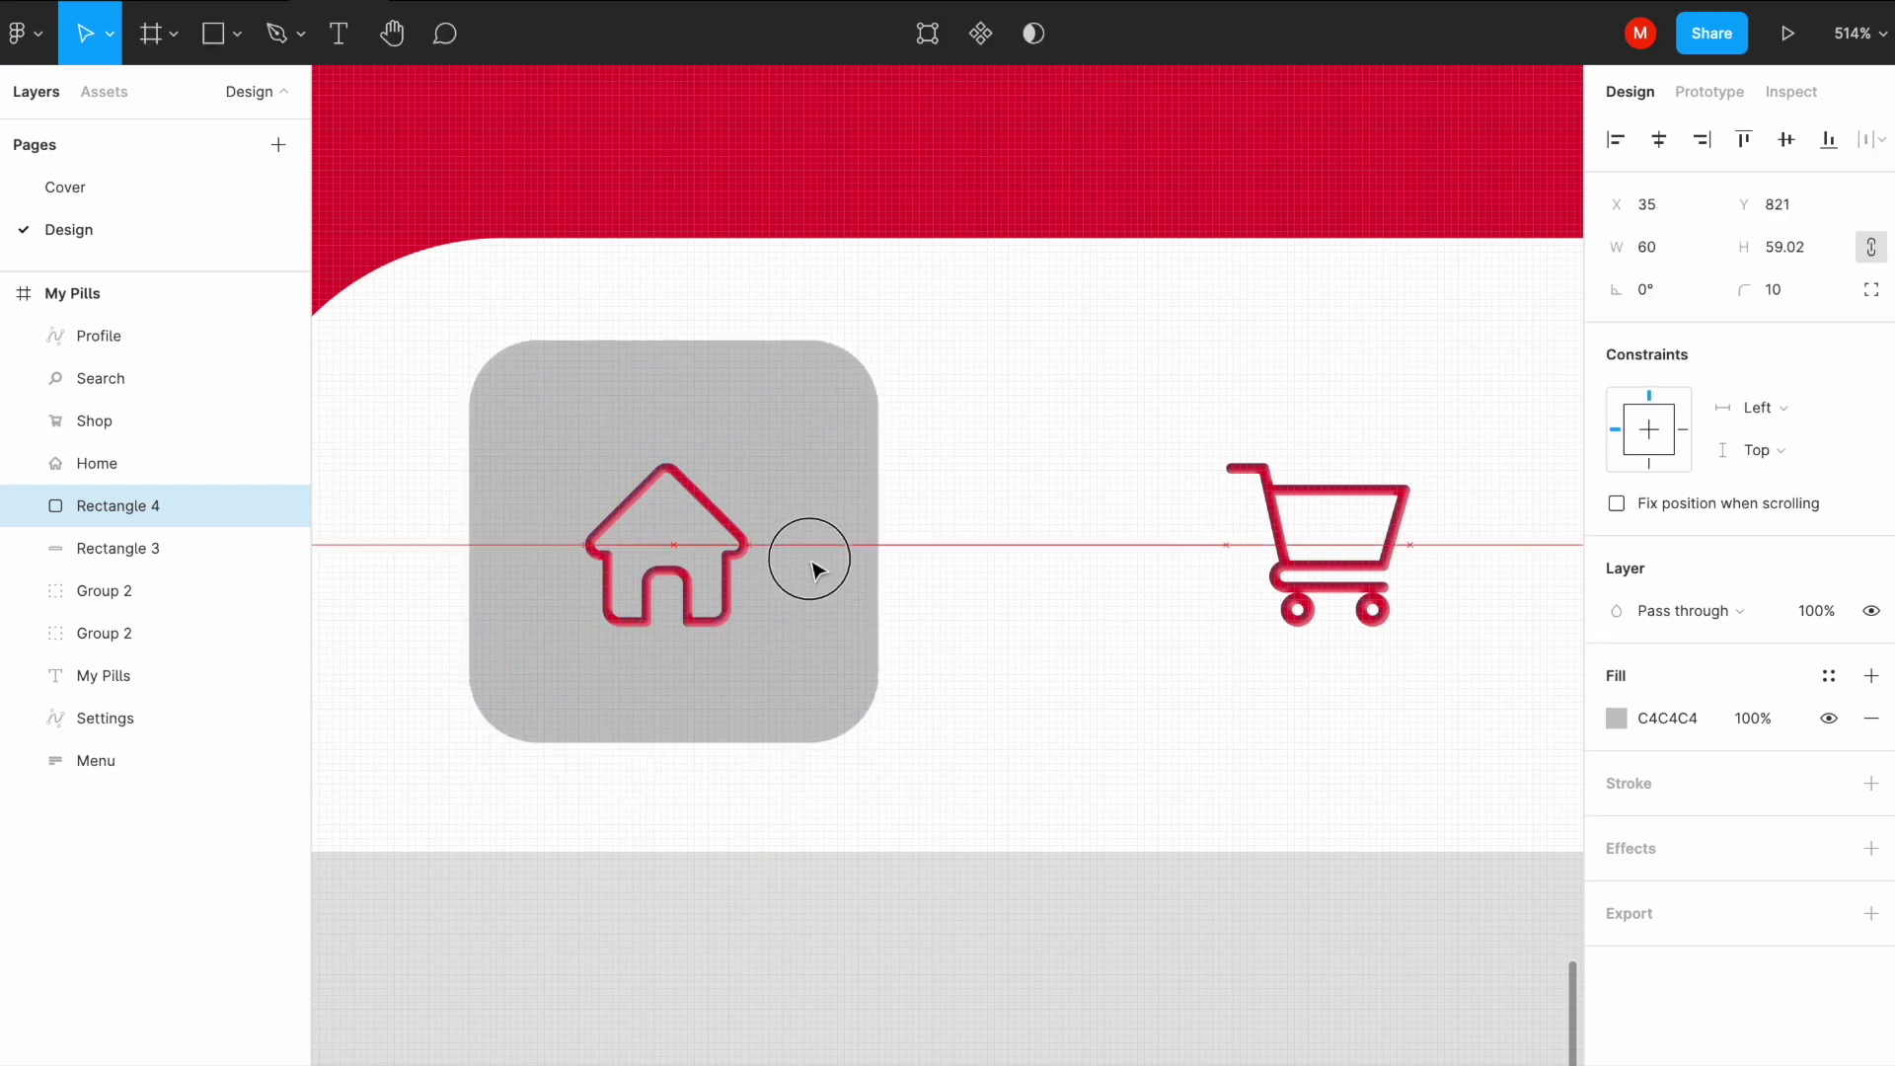
{"action": "left_click_drag", "start_coordinate": [811, 589], "coordinate": [809, 570]}
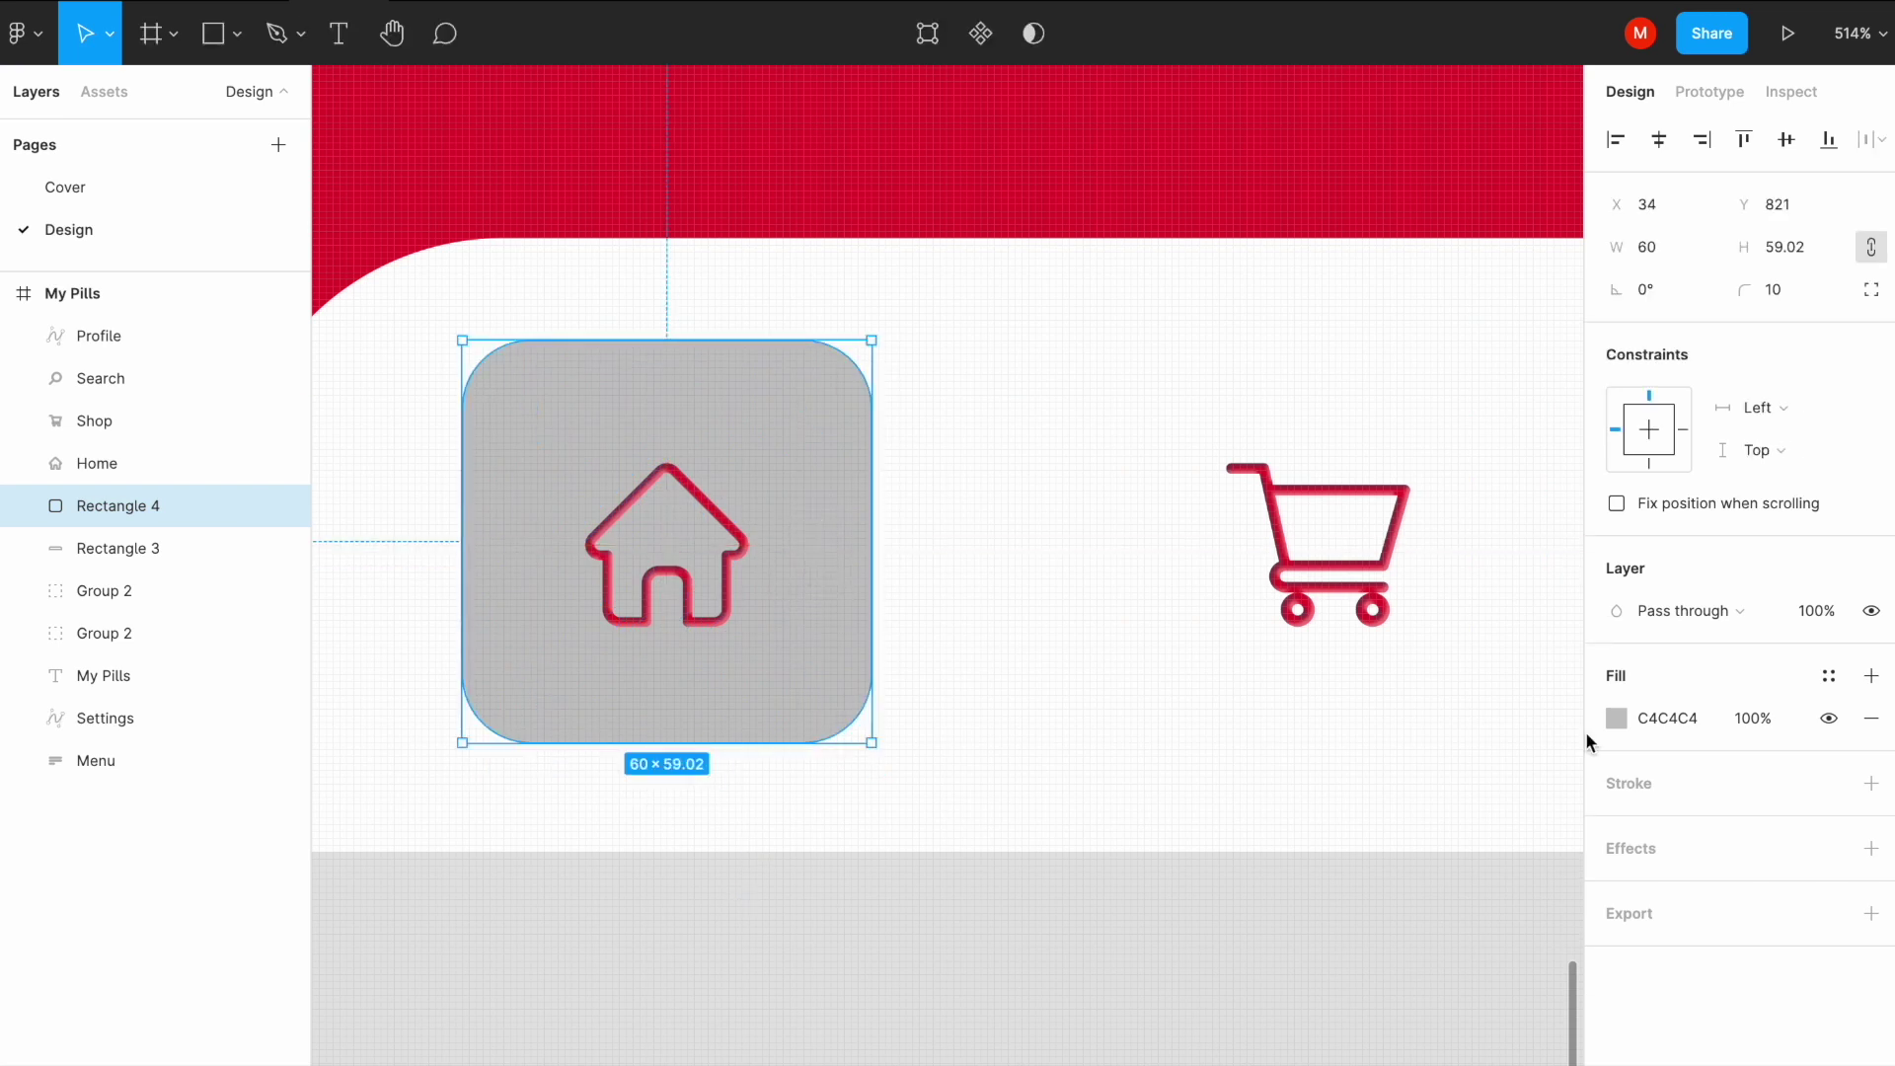
{"action": "left_click", "coordinate": [1619, 717]}
{"action": "left_click", "coordinate": [1362, 1012]}
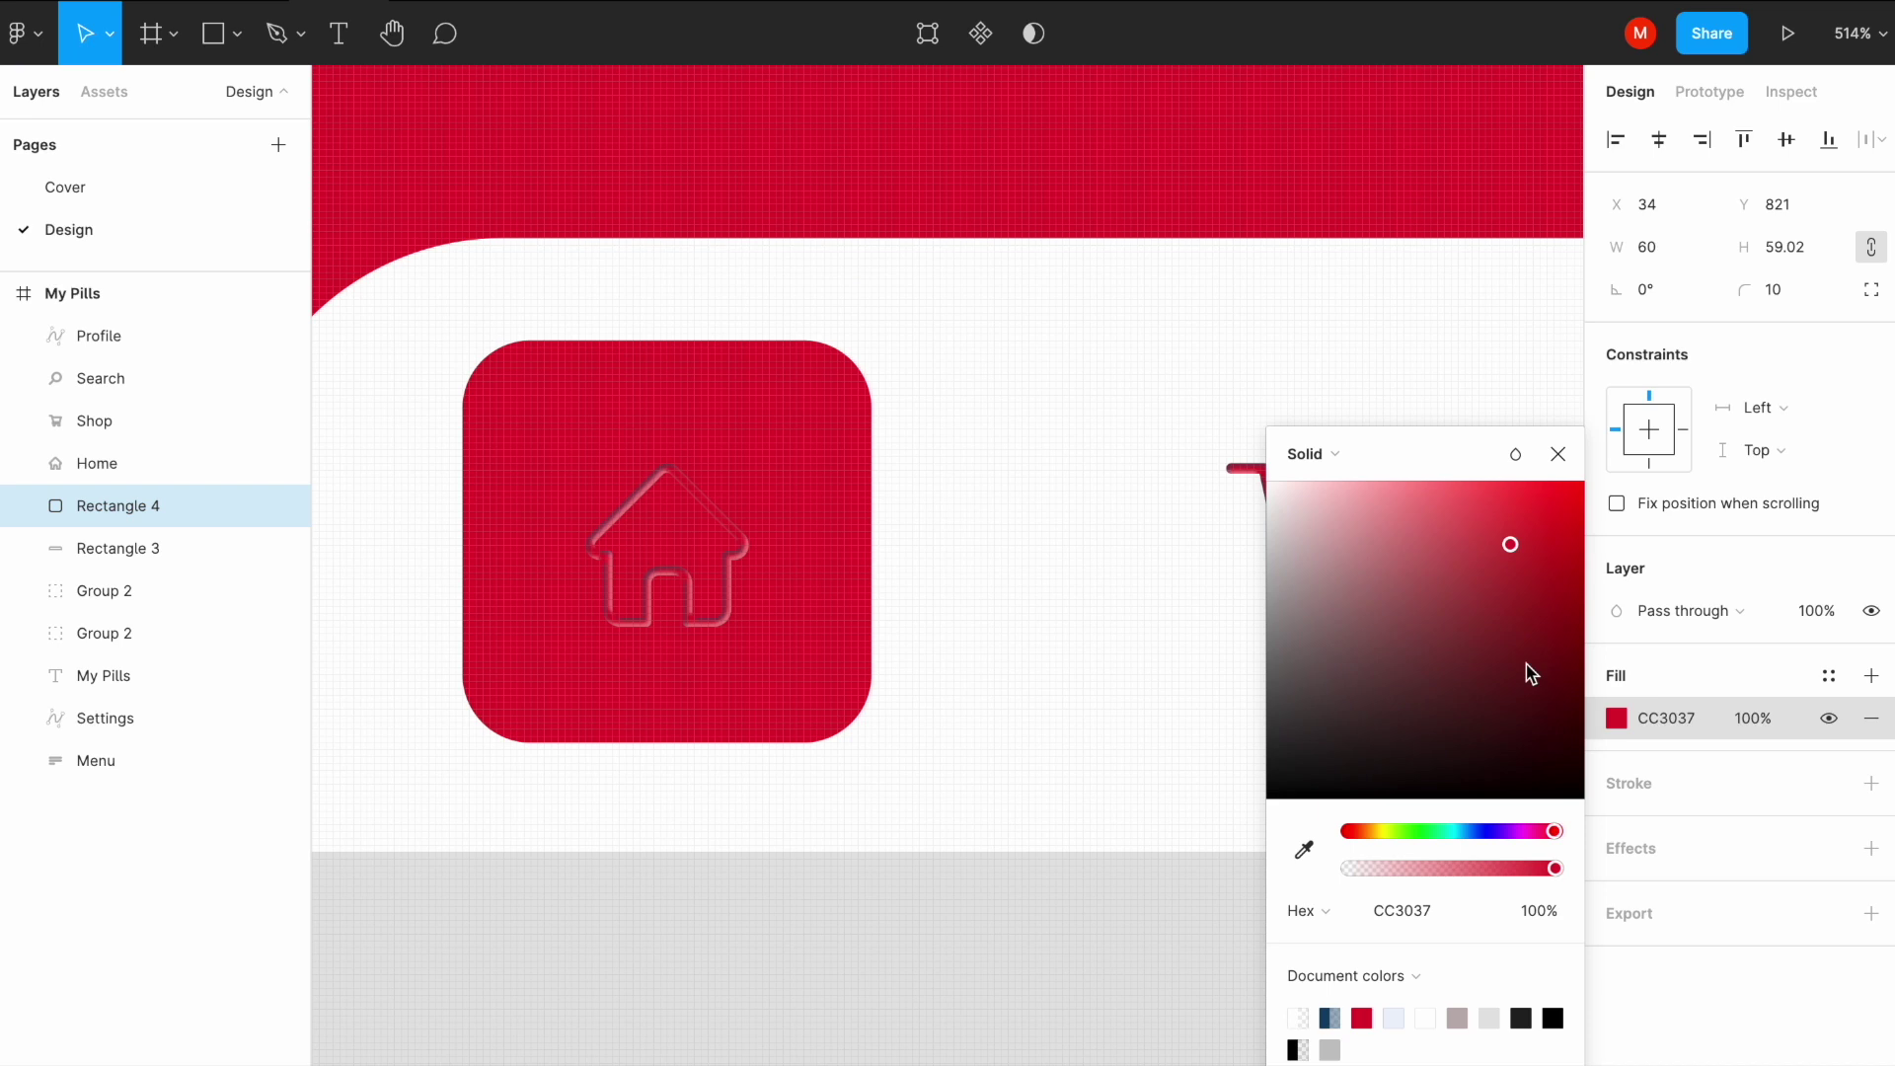
{"action": "left_click", "coordinate": [1557, 453]}
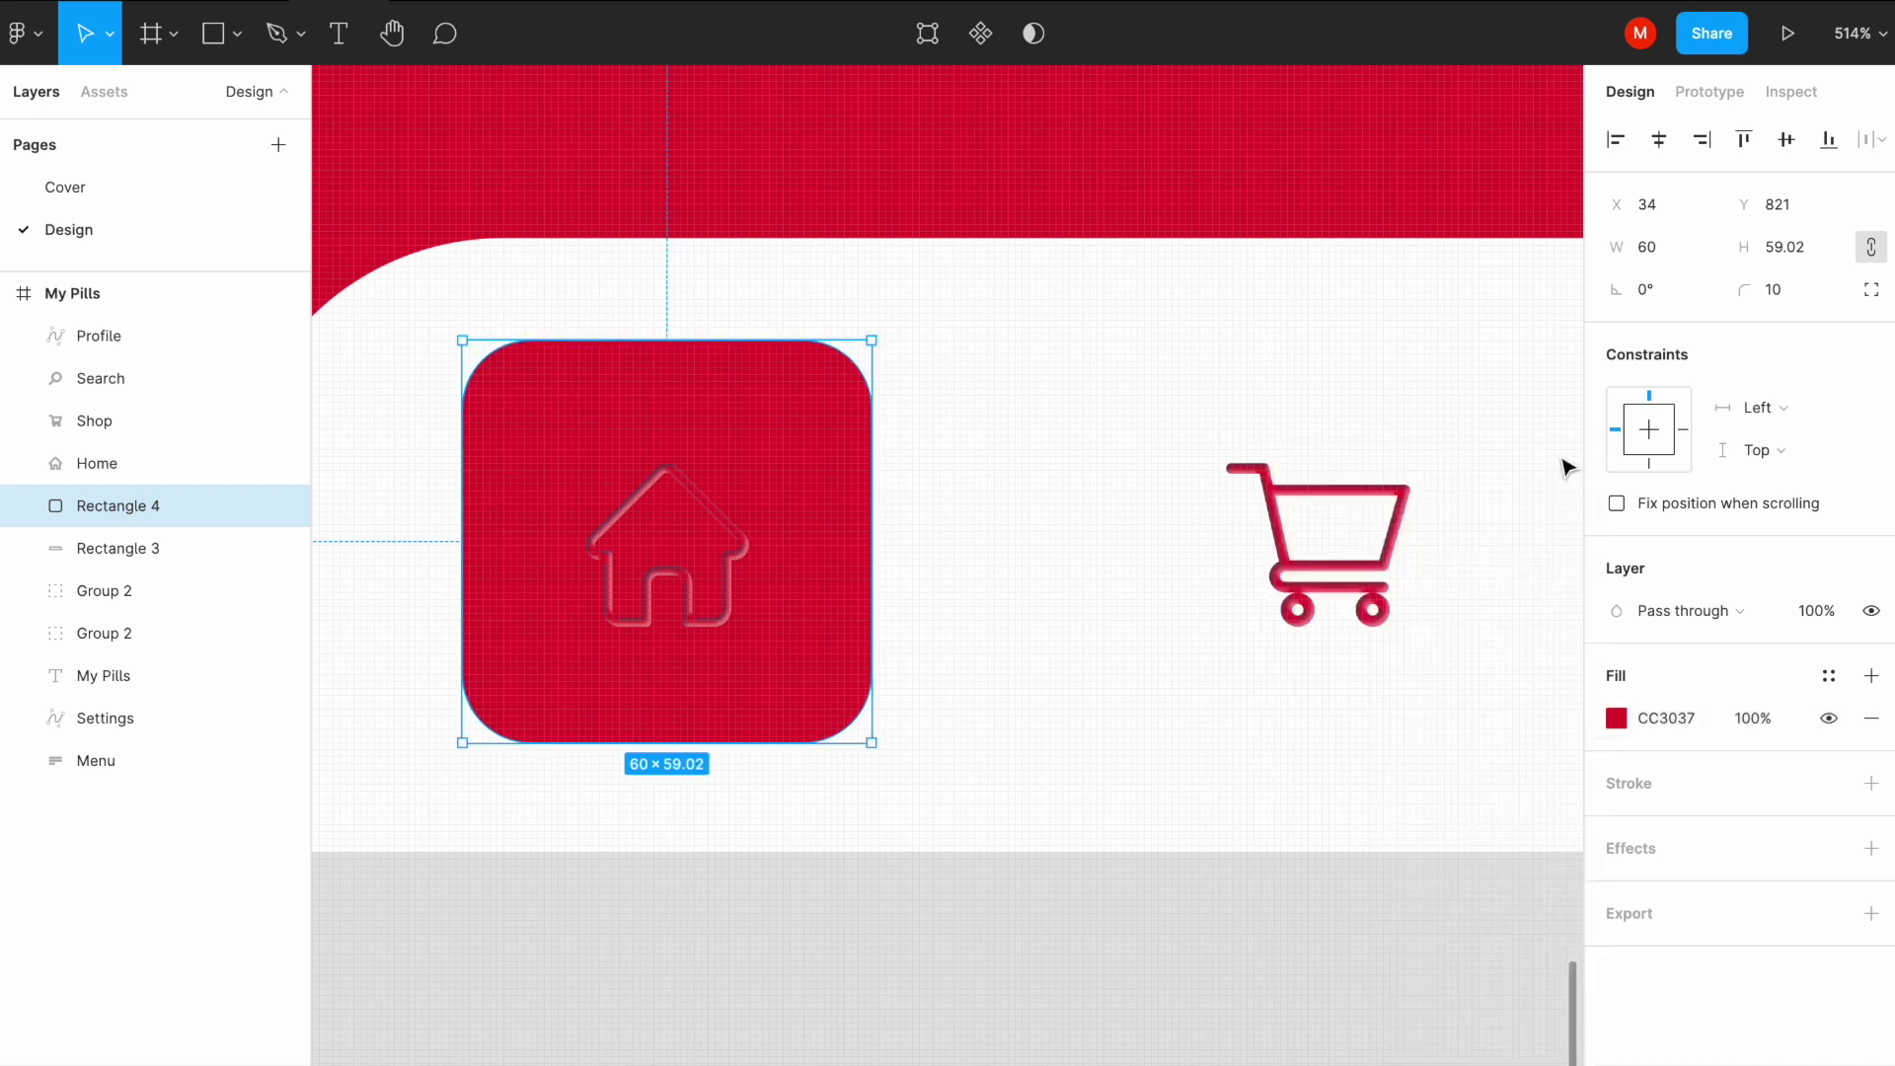
Step: Turn the house icon white by eyedropping a white colour from the canvas
{"action": "left_click", "coordinate": [691, 602]}
{"action": "left_click", "coordinate": [1617, 717]}
{"action": "left_click", "coordinate": [1303, 849]}
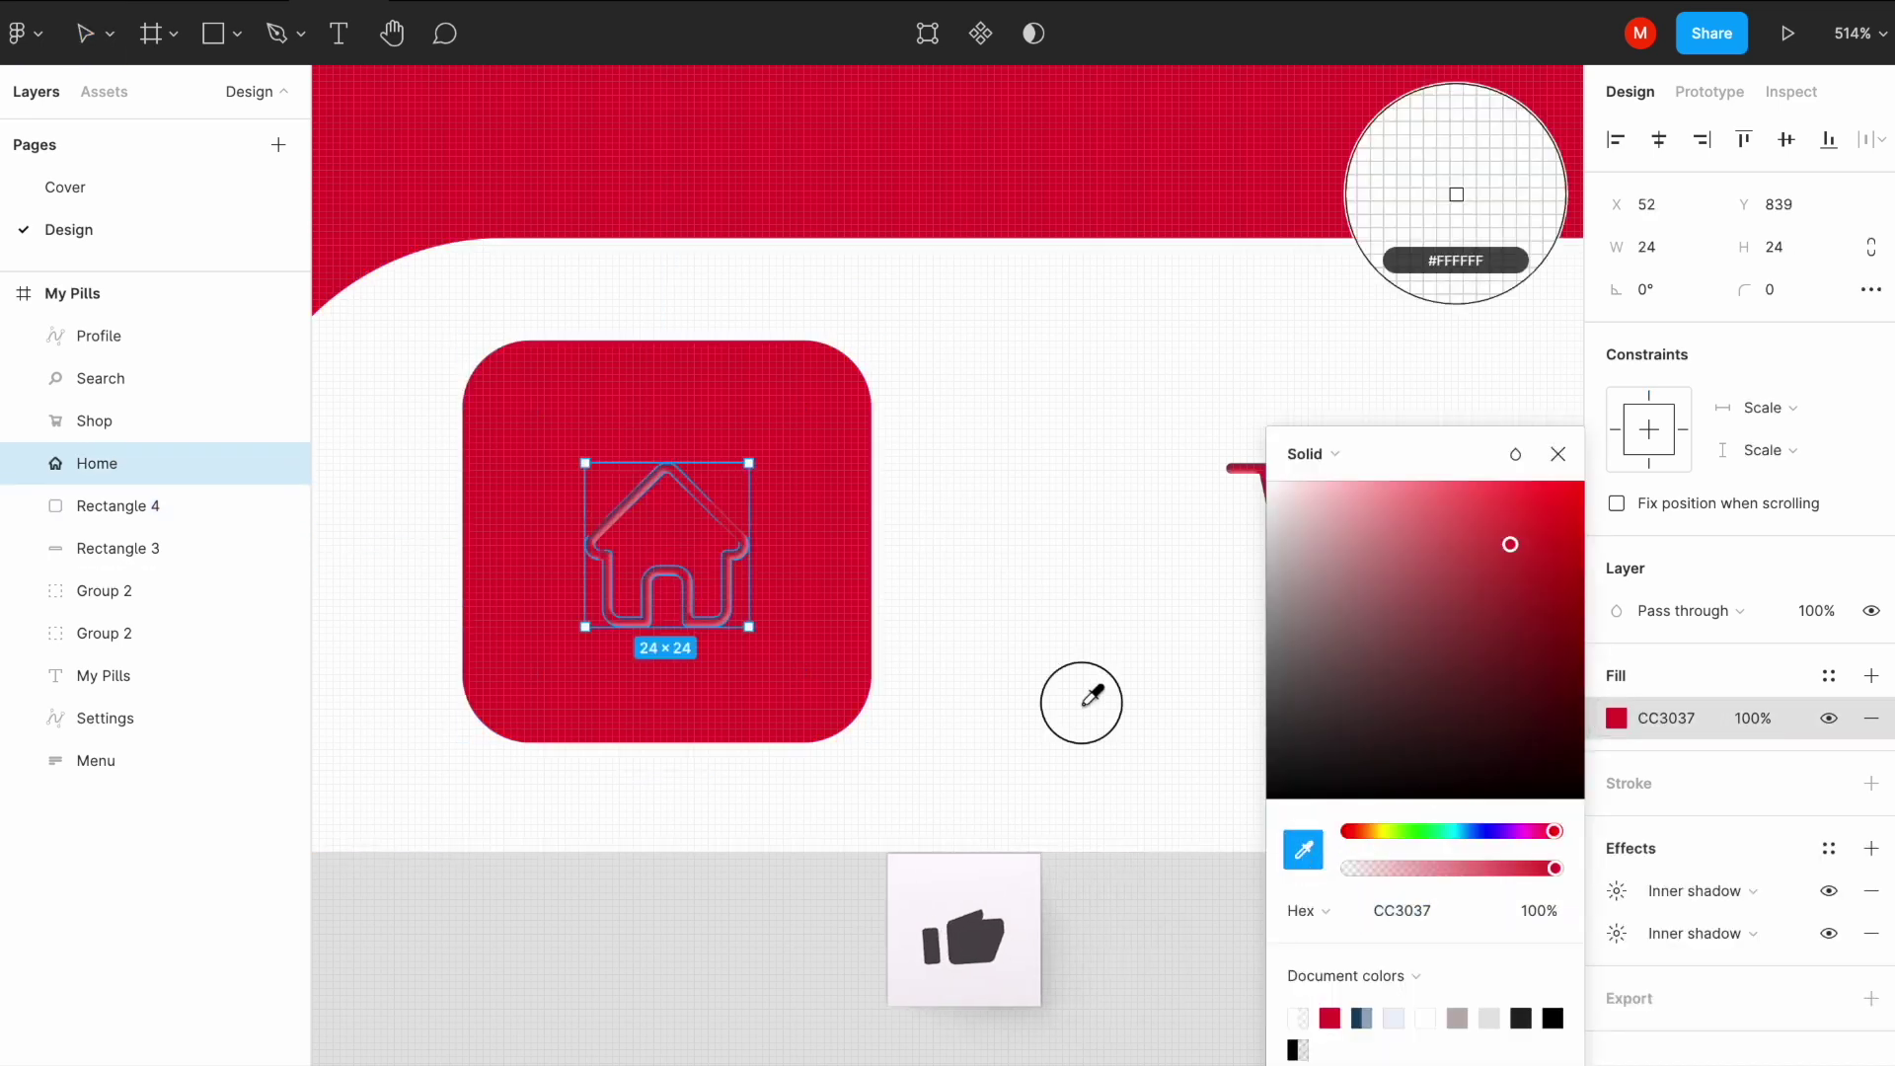
{"action": "left_click", "coordinate": [1086, 703]}
{"action": "key", "text": "Escape"}
{"action": "key", "text": "Escape"}
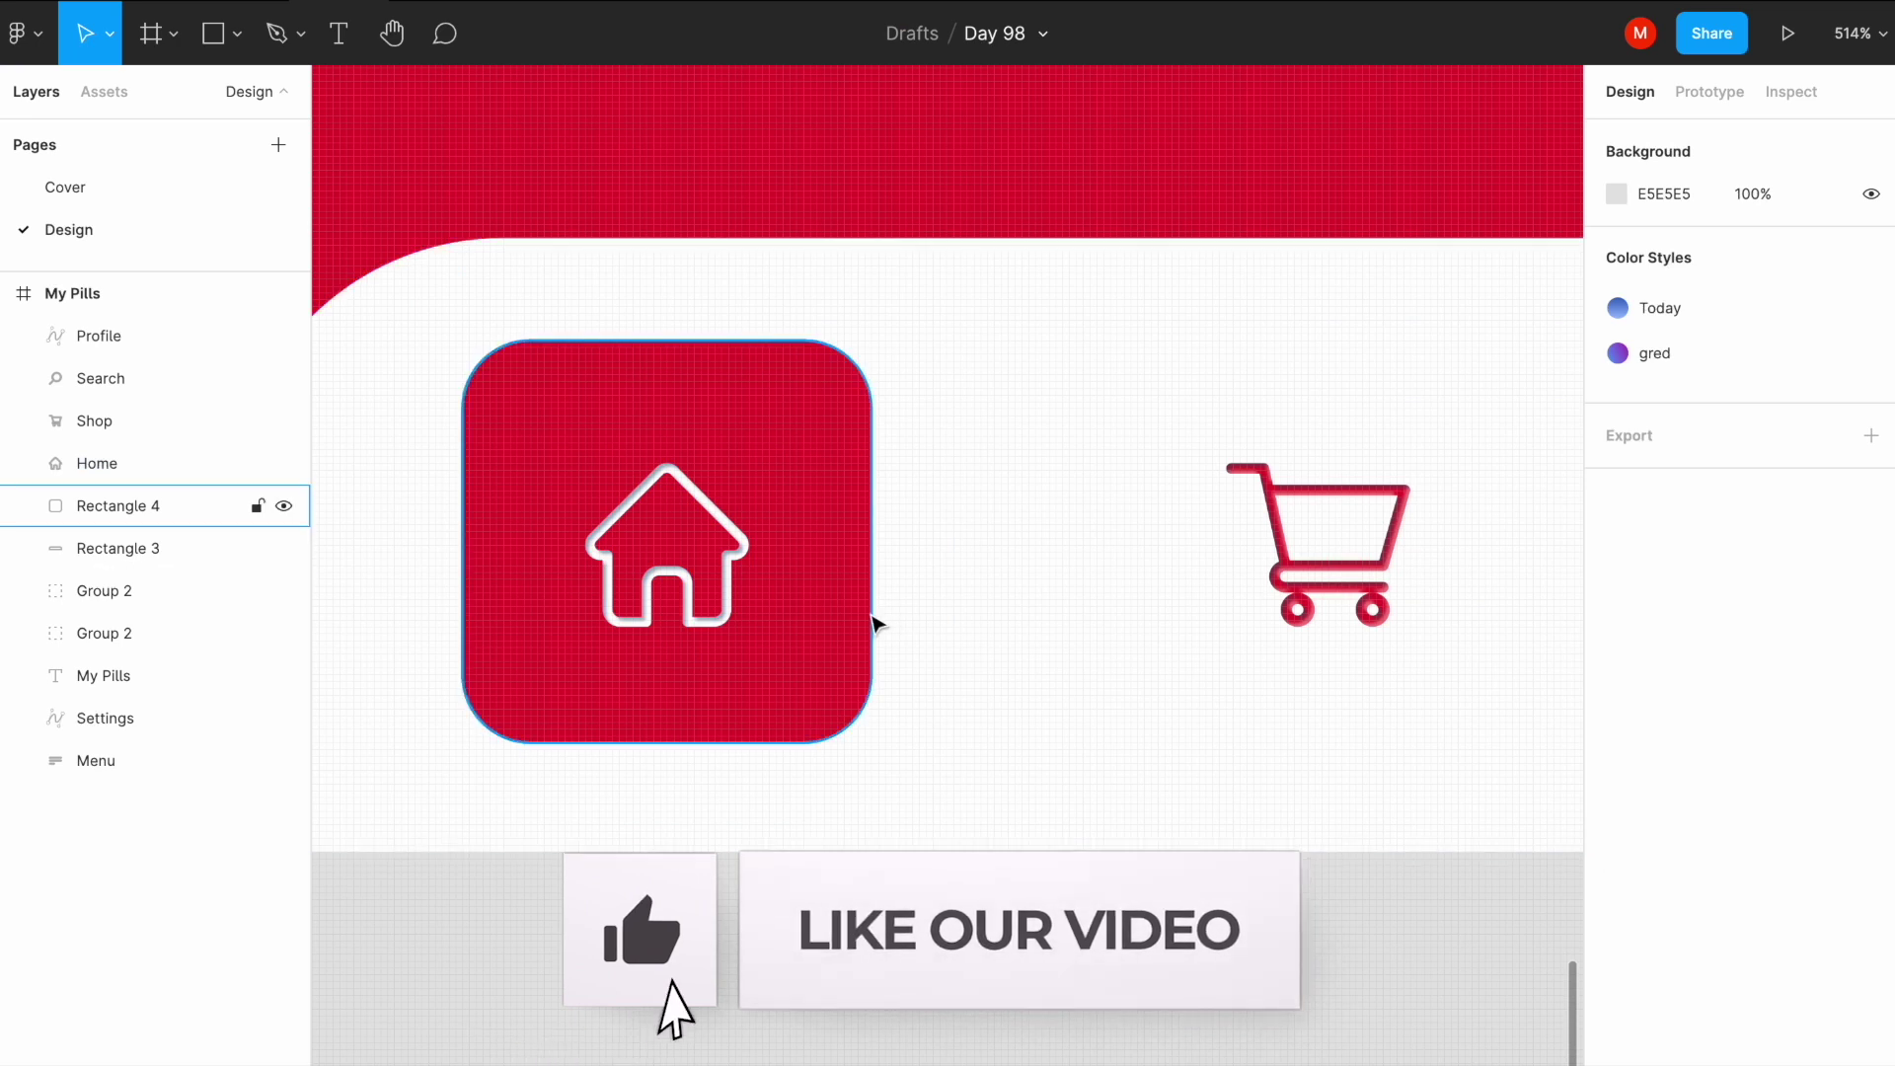
{"action": "left_click", "coordinate": [873, 622]}
{"action": "left_click", "coordinate": [1113, 868]}
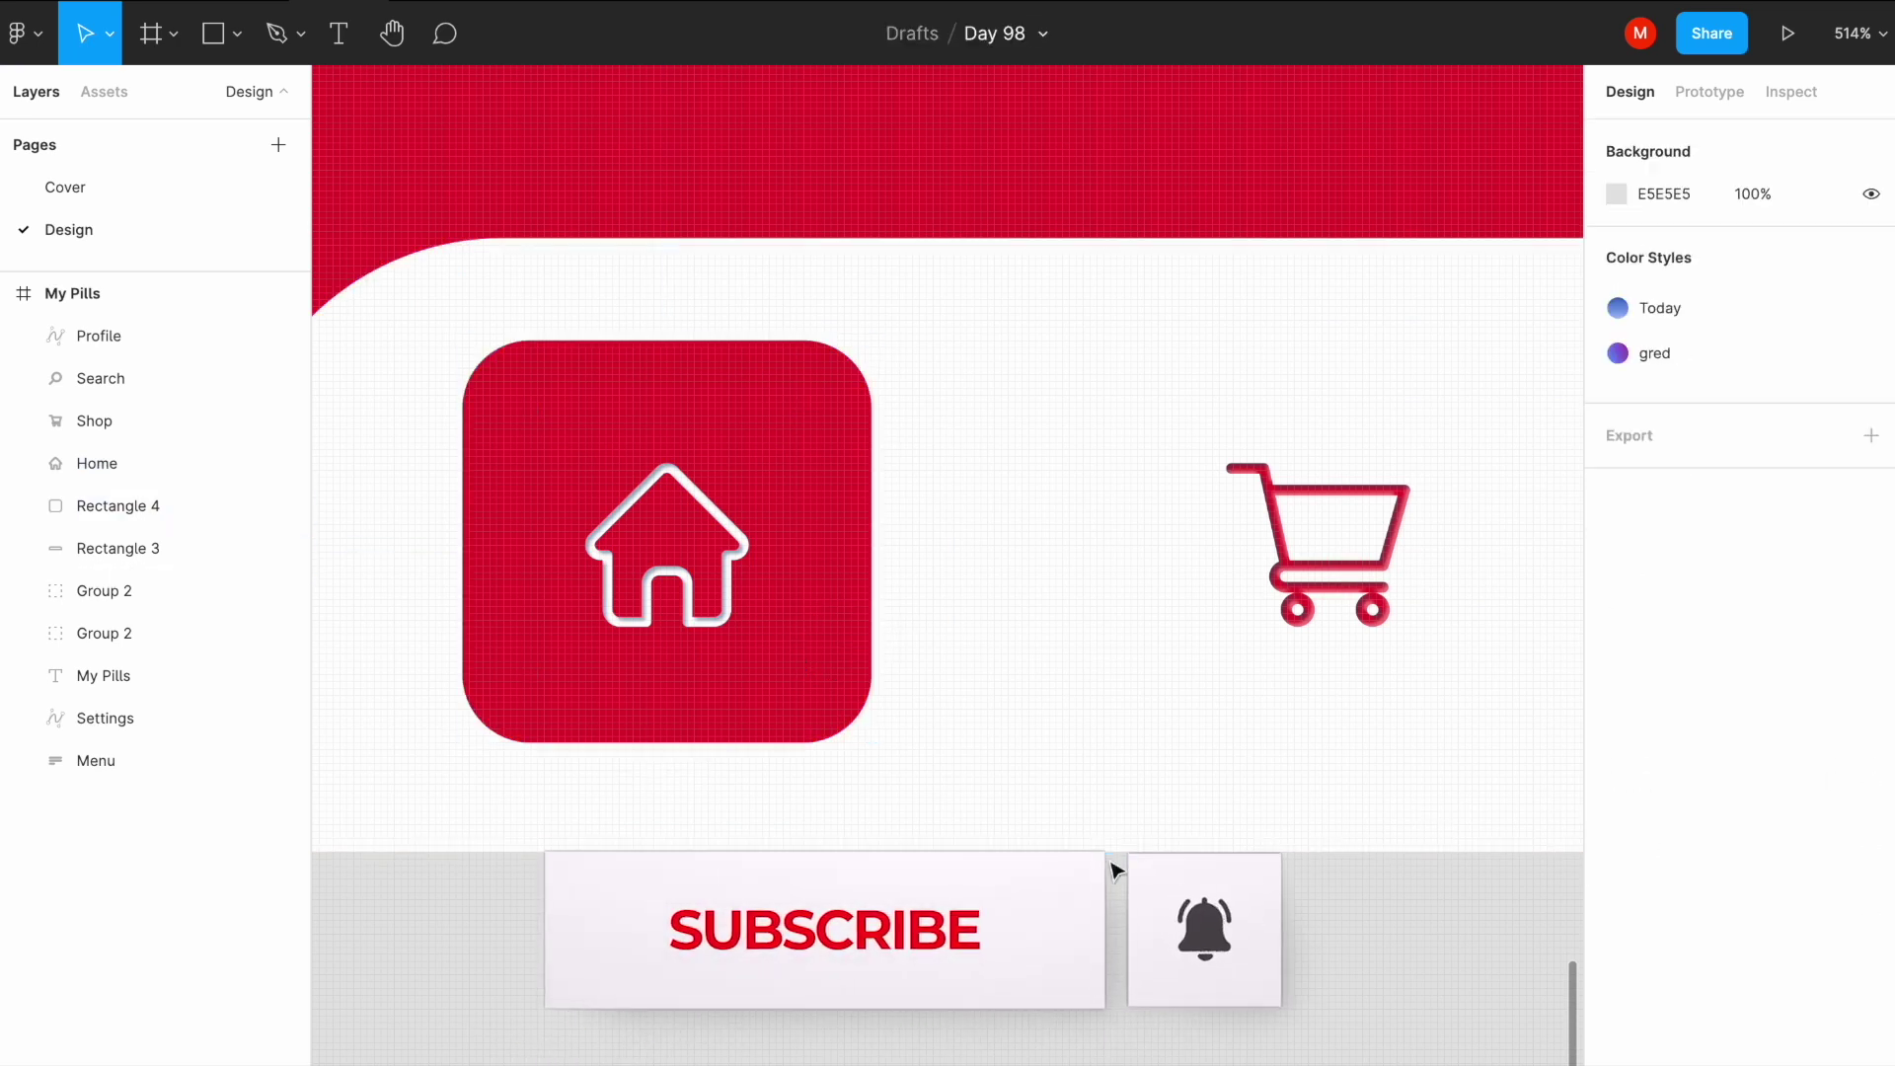
Step: Zoom out and pan to review the complete My Pills frame with its finished navigation bar
{"action": "scroll", "coordinate": [1113, 868], "scroll_direction": "down", "scroll_amount": 5}
{"action": "scroll", "coordinate": [1113, 869], "scroll_direction": "down", "scroll_amount": 5}
{"action": "scroll", "coordinate": [1114, 869], "scroll_direction": "down", "scroll_amount": 3}
{"action": "scroll", "coordinate": [1194, 780], "scroll_direction": "right", "scroll_amount": 1}
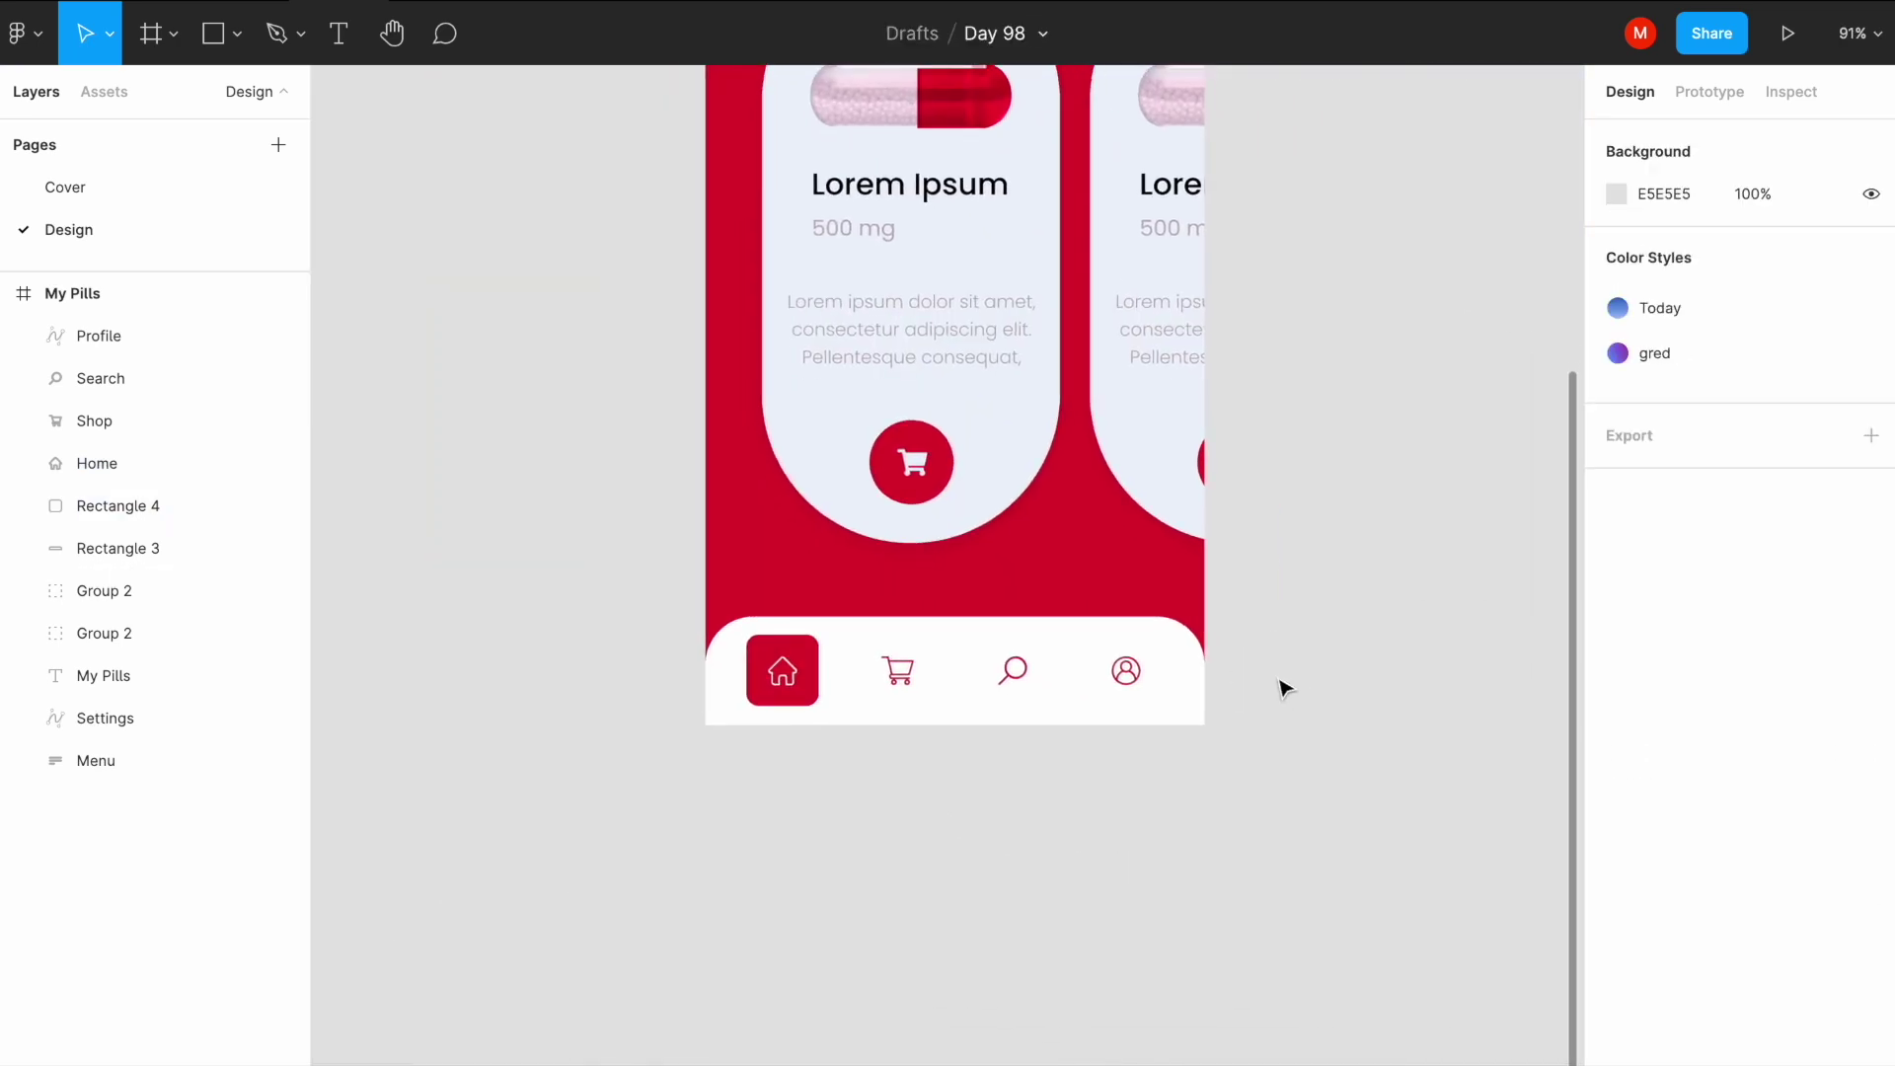
{"action": "scroll", "coordinate": [1268, 661], "scroll_direction": "up", "scroll_amount": 1}
{"action": "scroll", "coordinate": [1259, 645], "scroll_direction": "up", "scroll_amount": 1}
{"action": "scroll", "coordinate": [1259, 646], "scroll_direction": "up", "scroll_amount": 3}
{"action": "scroll", "coordinate": [1261, 646], "scroll_direction": "up", "scroll_amount": 1}
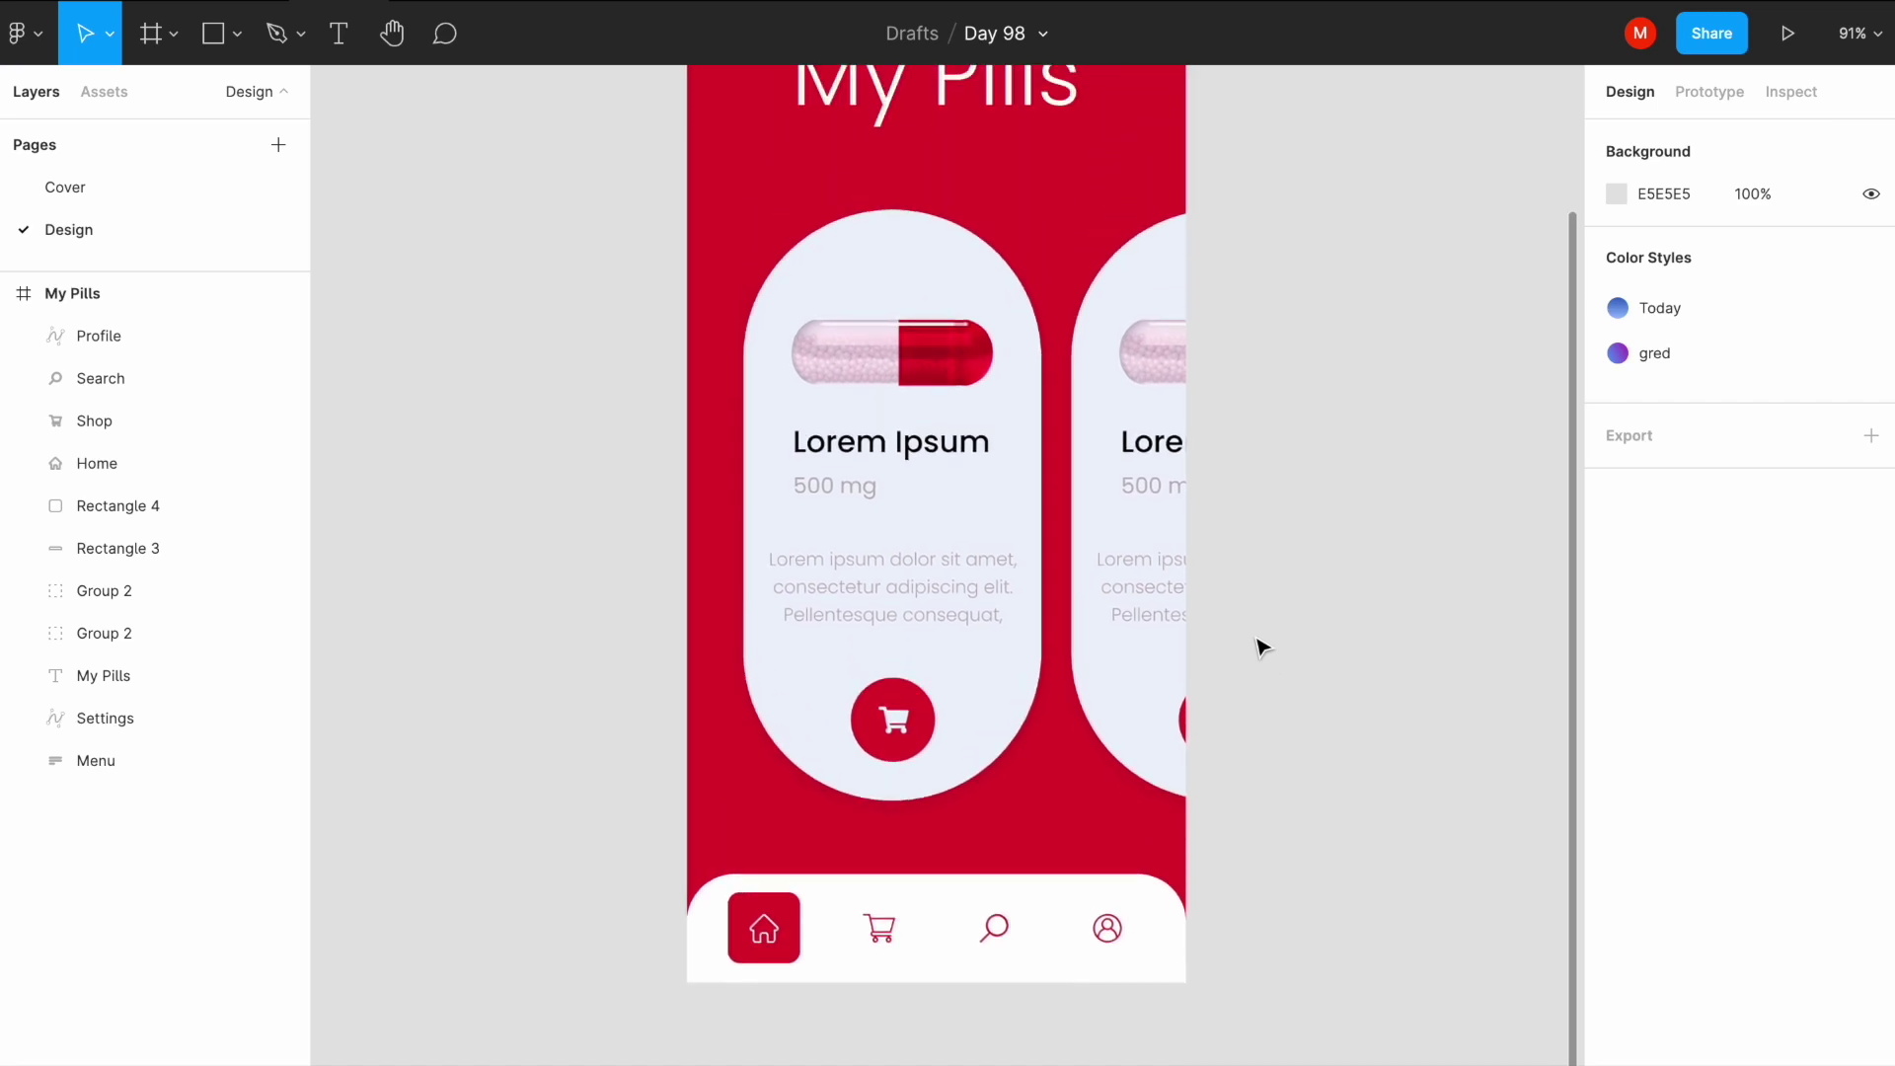
{"action": "scroll", "coordinate": [1259, 645], "scroll_direction": "down", "scroll_amount": 2}
{"action": "scroll", "coordinate": [1259, 645], "scroll_direction": "down", "scroll_amount": 1}
{"action": "scroll", "coordinate": [1259, 645], "scroll_direction": "up", "scroll_amount": 1}
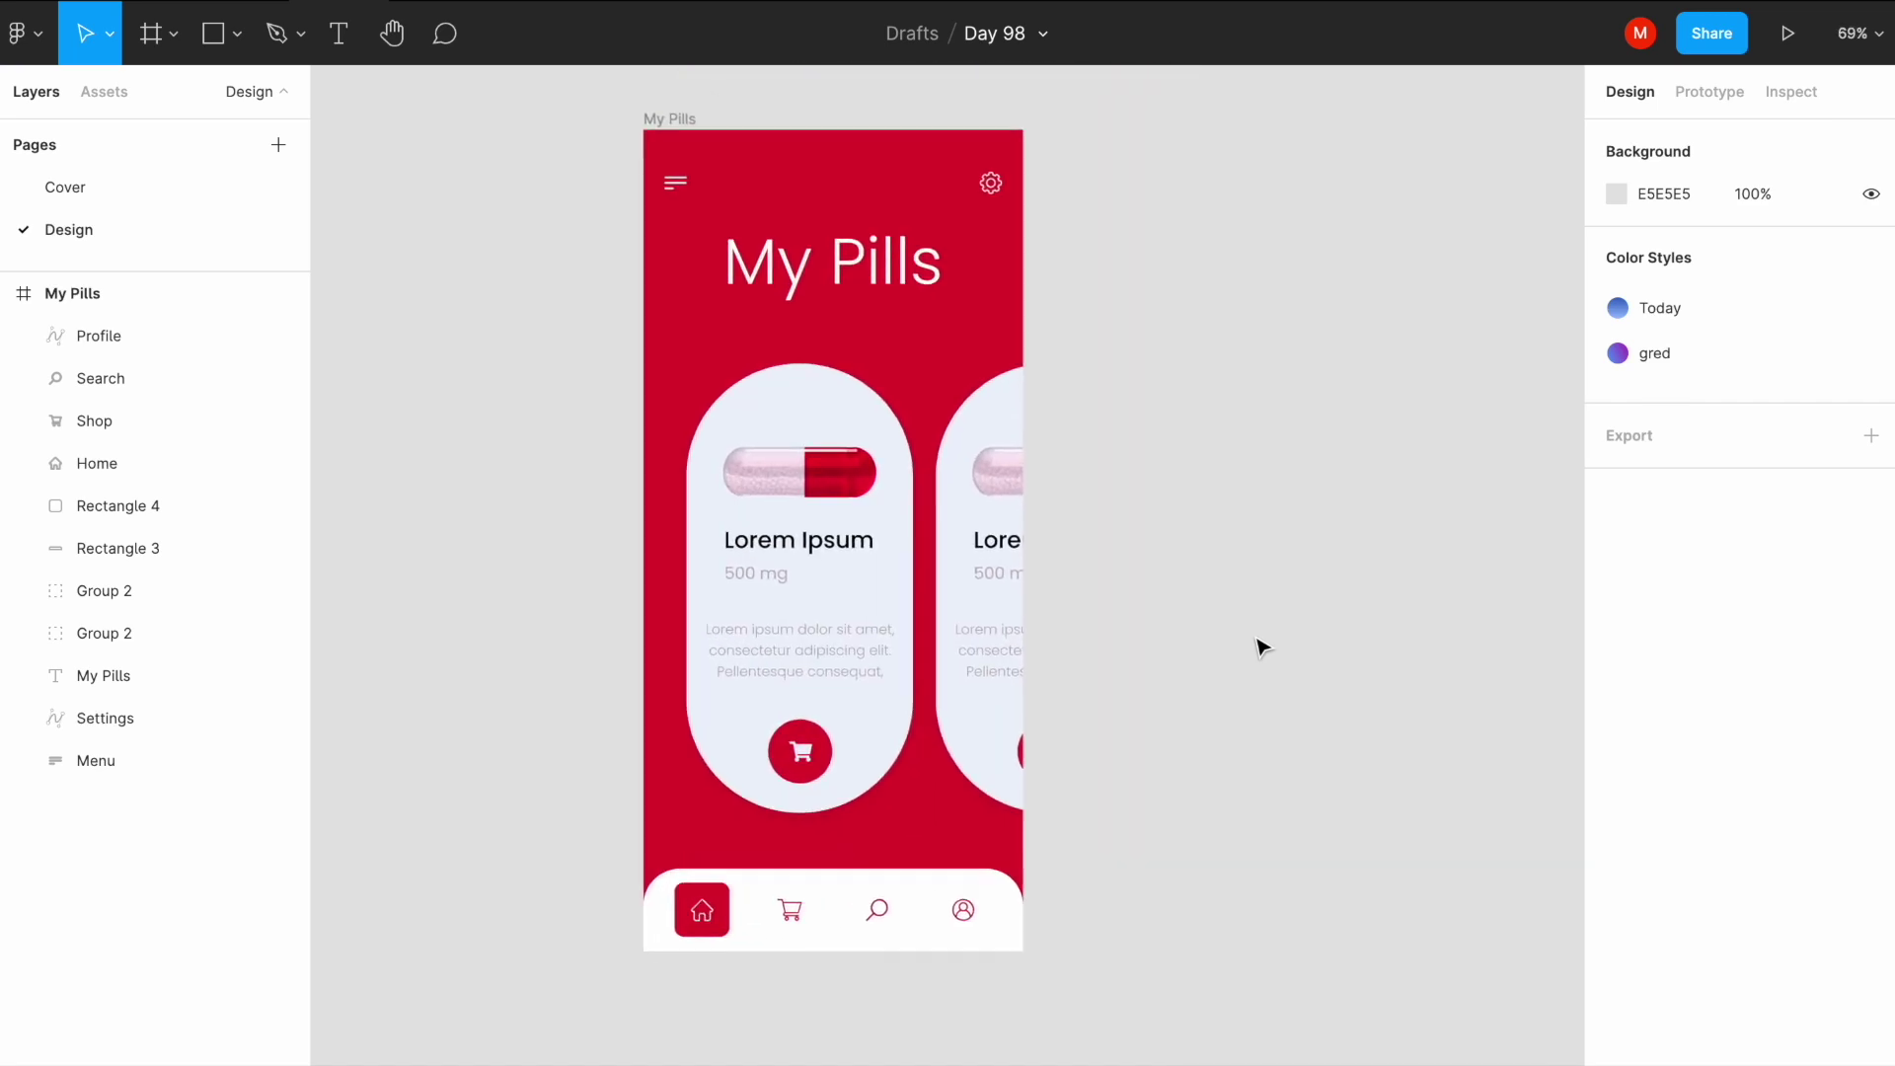
{"action": "scroll", "coordinate": [1216, 571], "scroll_direction": "left", "scroll_amount": 2}
{"action": "scroll", "coordinate": [1216, 571], "scroll_direction": "up", "scroll_amount": 1}
{"action": "scroll", "coordinate": [1215, 570], "scroll_direction": "up", "scroll_amount": 1}
{"action": "scroll", "coordinate": [1216, 571], "scroll_direction": "left", "scroll_amount": 1}
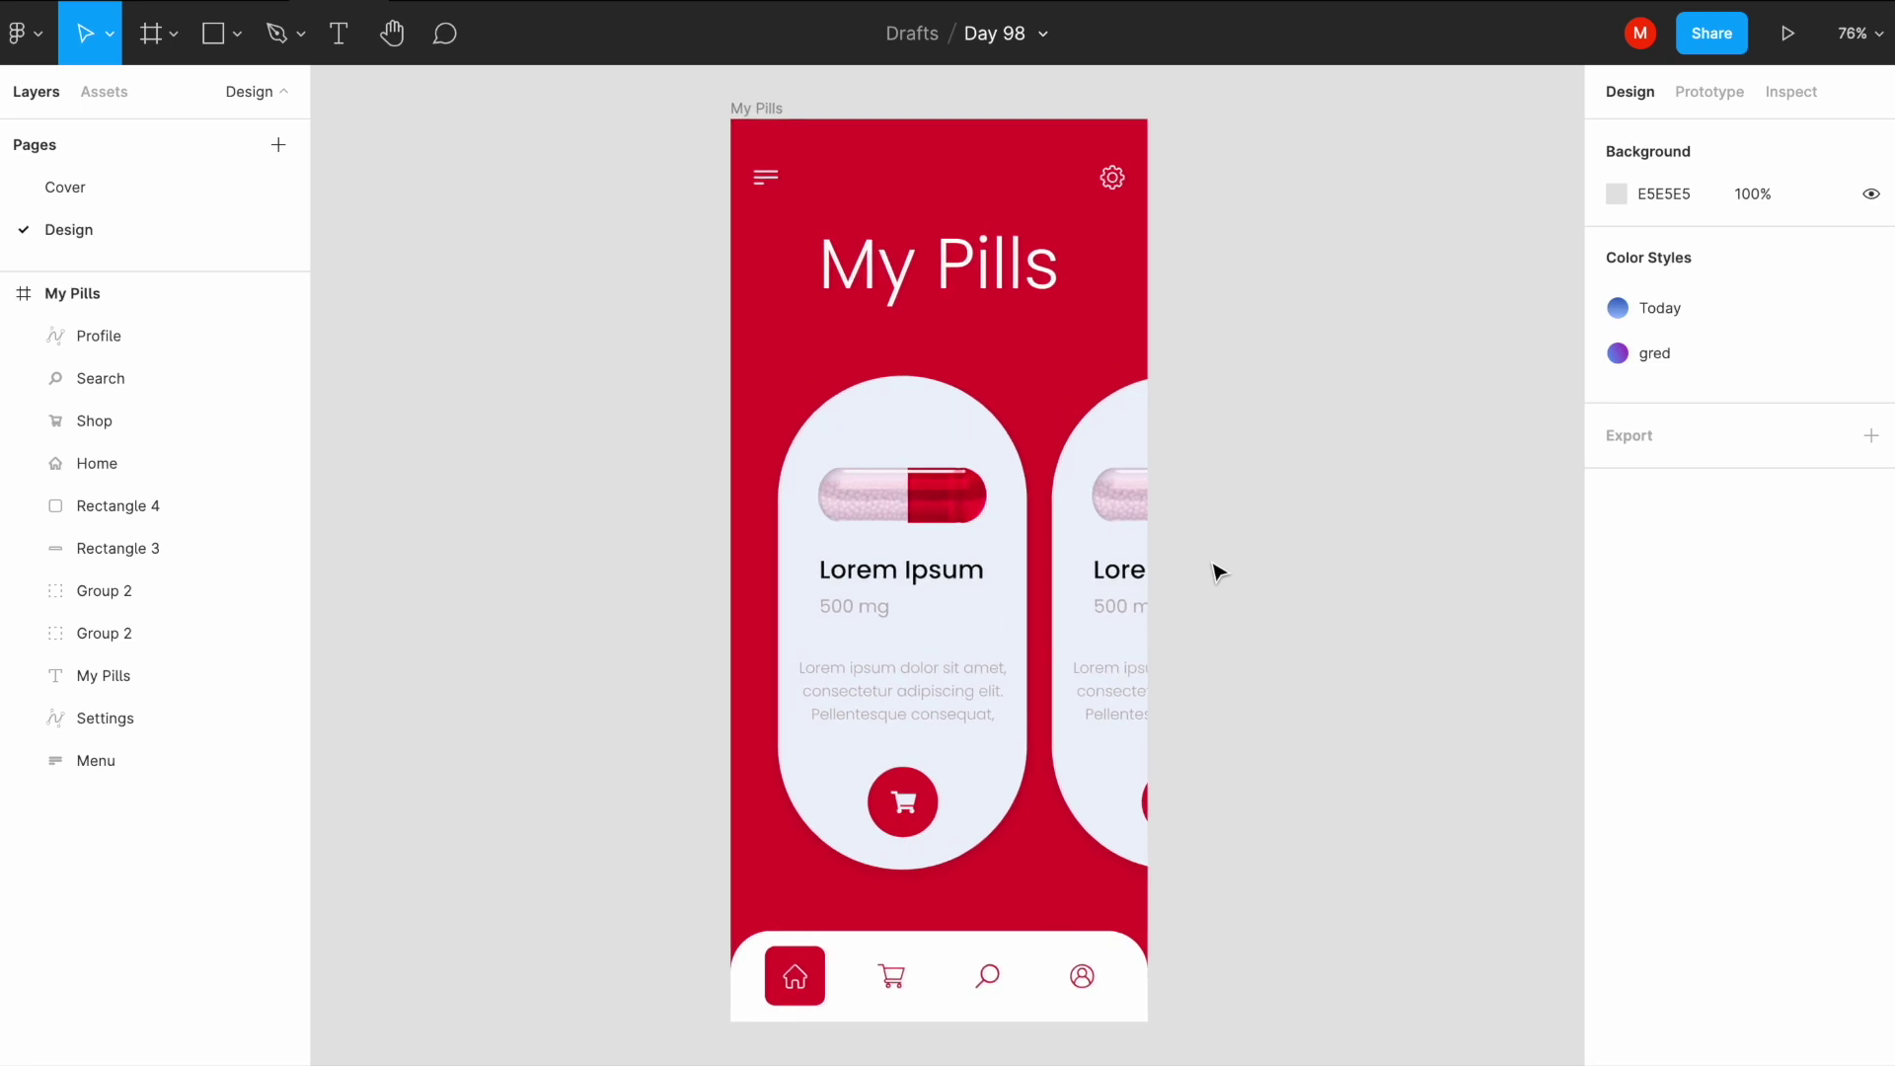